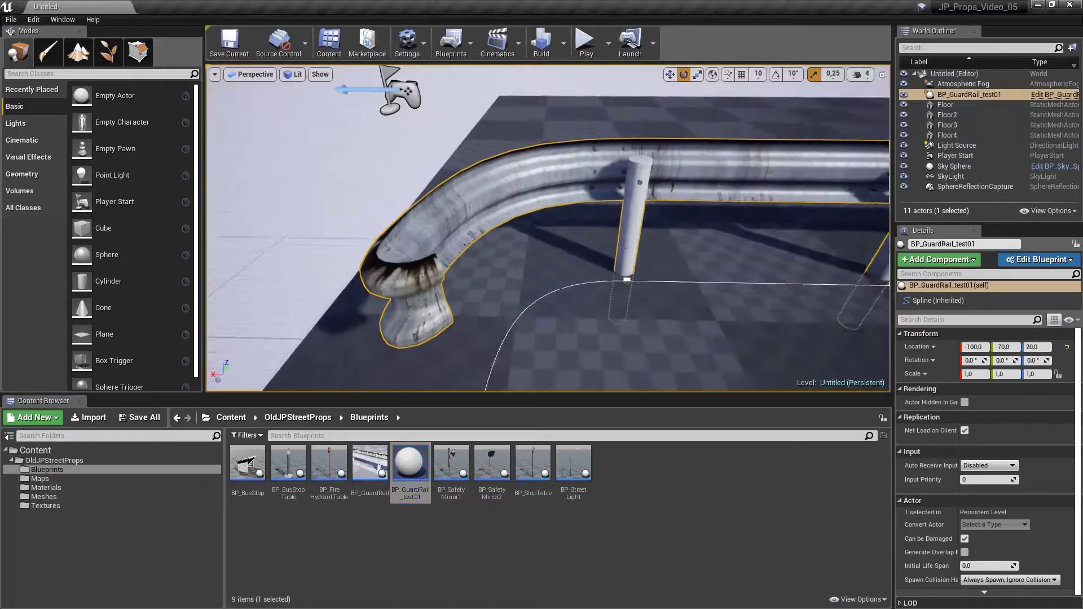
# Twist the demo guard rail at a middle spline point, its end point and its start point.
pyautogui.click(721, 264)
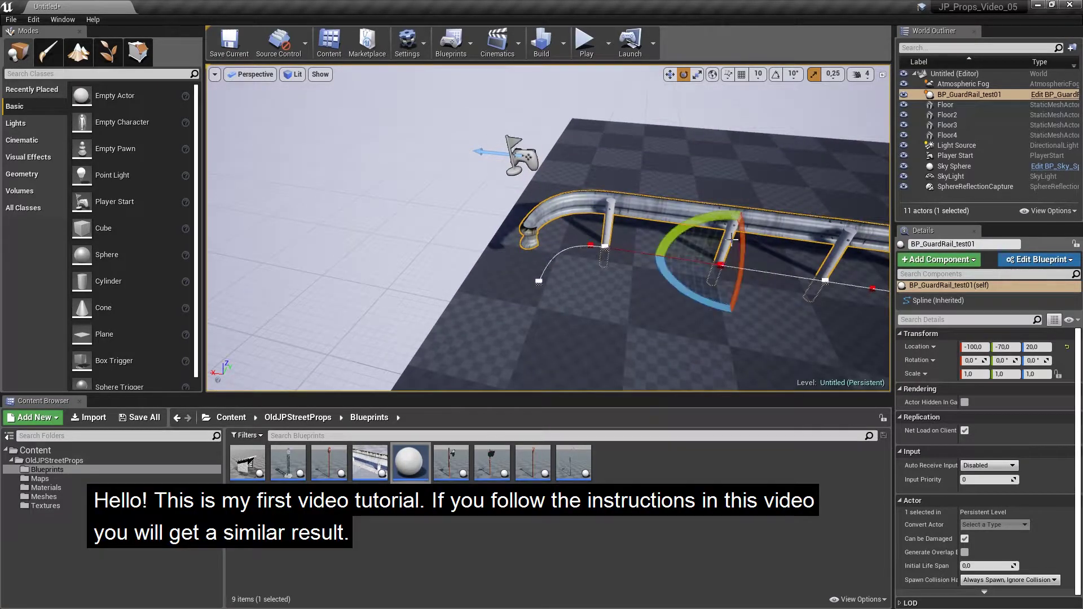
pyautogui.moveTo(733, 225); pyautogui.dragTo(743, 206)
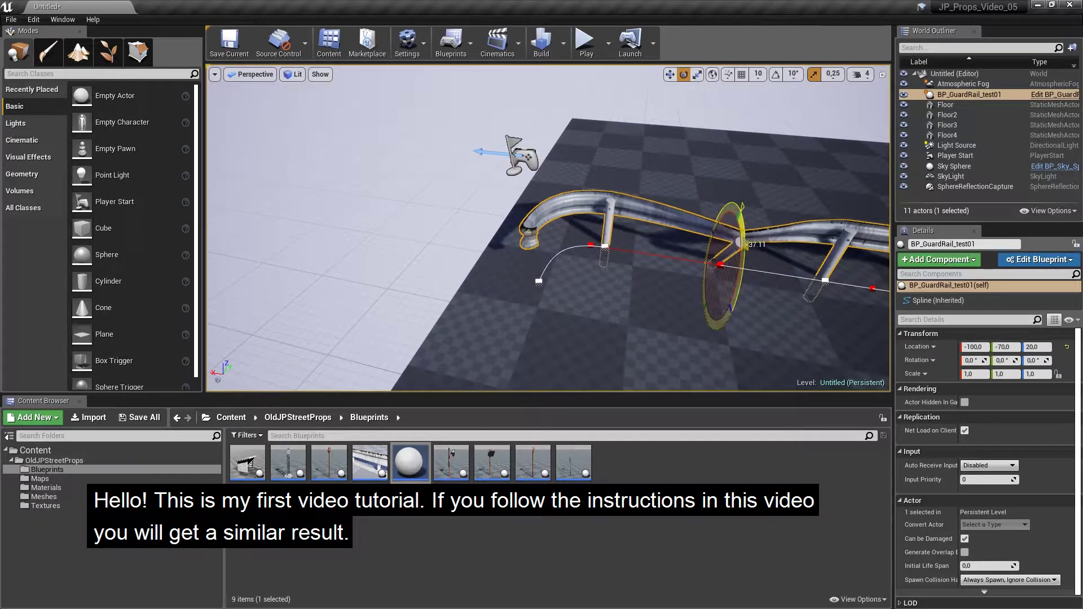
pyautogui.moveTo(538, 274); pyautogui.dragTo(572, 258, button='right')
pyautogui.click(686, 304)
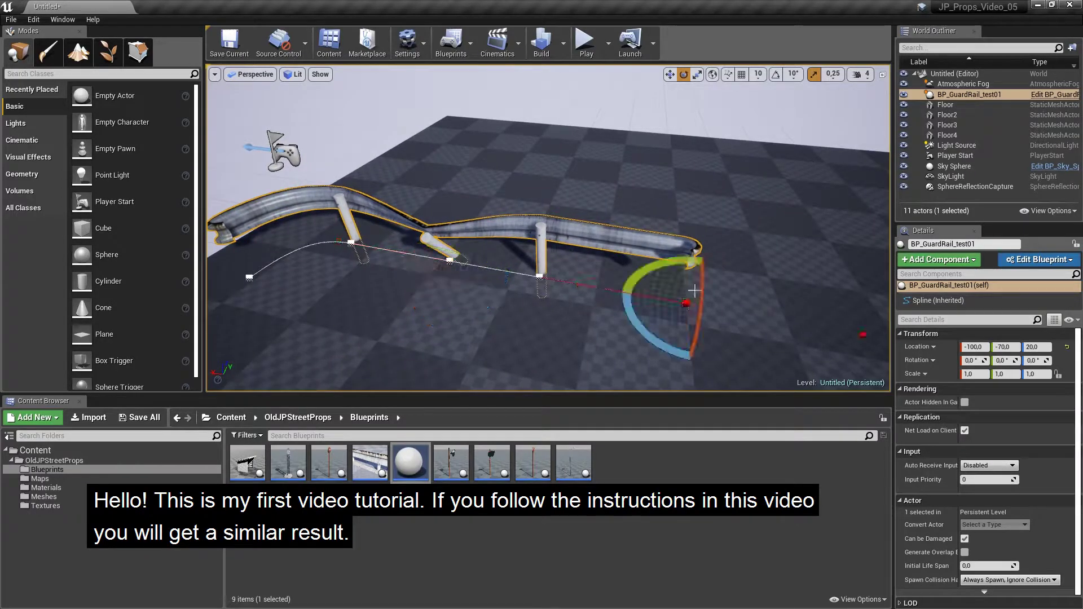
pyautogui.moveTo(699, 282); pyautogui.dragTo(702, 226)
pyautogui.moveTo(702, 226)
pyautogui.mouseDown(button='right')
pyautogui.moveTo(666, 242)
pyautogui.moveTo(594, 225)
pyautogui.mouseUp(button='right')
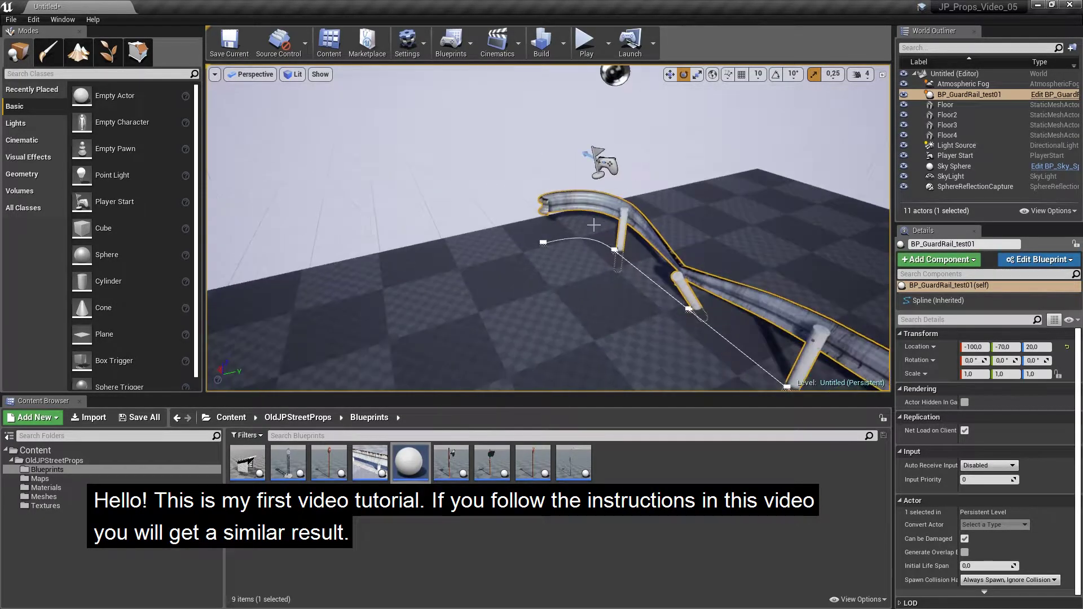
pyautogui.click(543, 244)
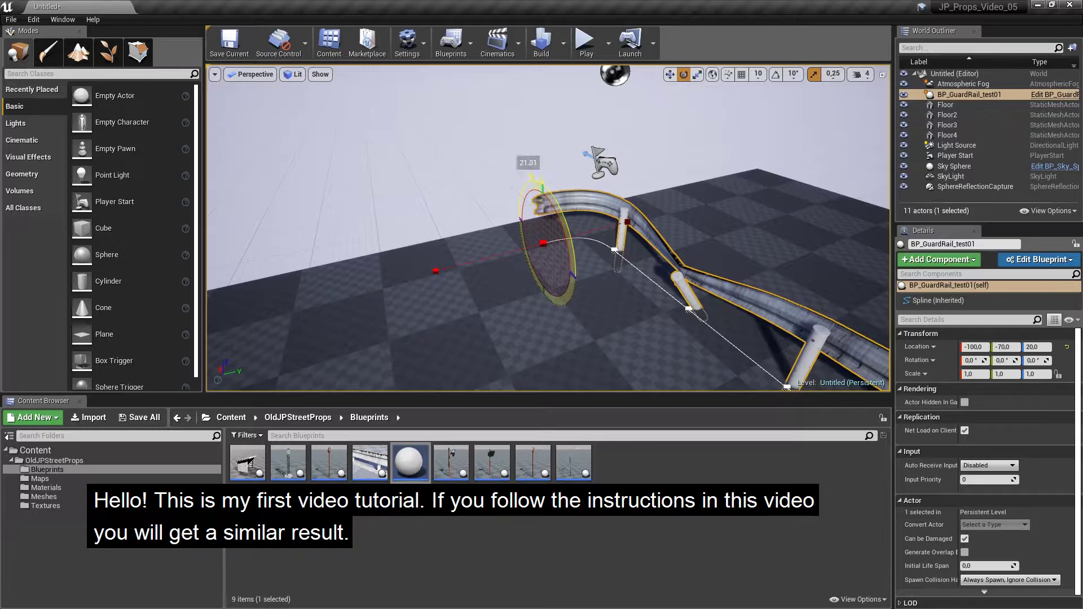
pyautogui.moveTo(530, 181); pyautogui.dragTo(395, 175, button='right')
# Move the start spline point to reshape the start curve and extend the rail left.
pyautogui.press('w')
pyautogui.moveTo(509, 151); pyautogui.dragTo(452, 240)
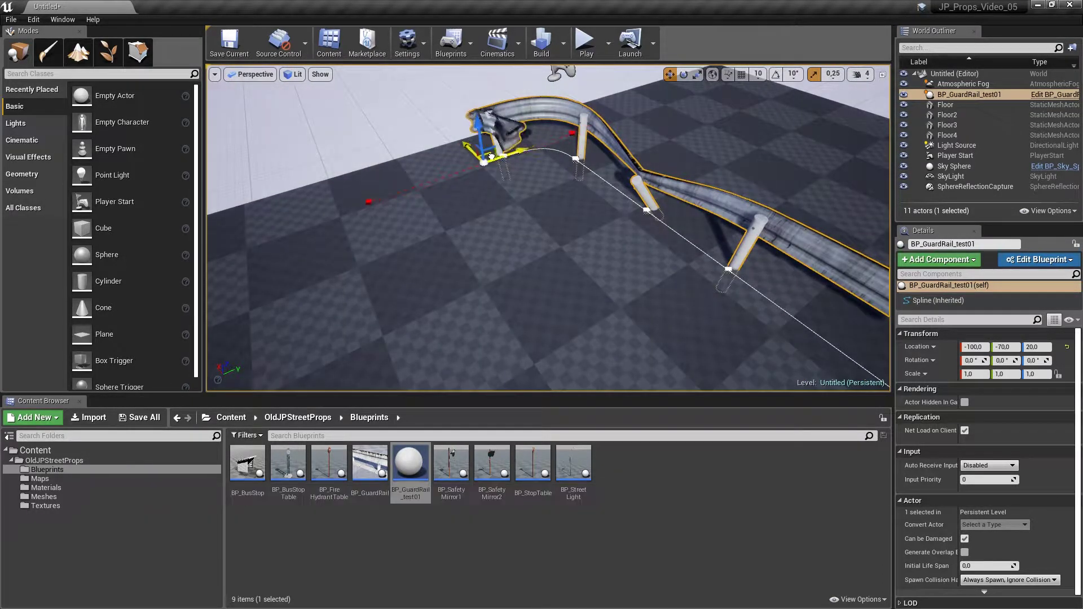
pyautogui.moveTo(453, 240); pyautogui.dragTo(584, 193, button='right')
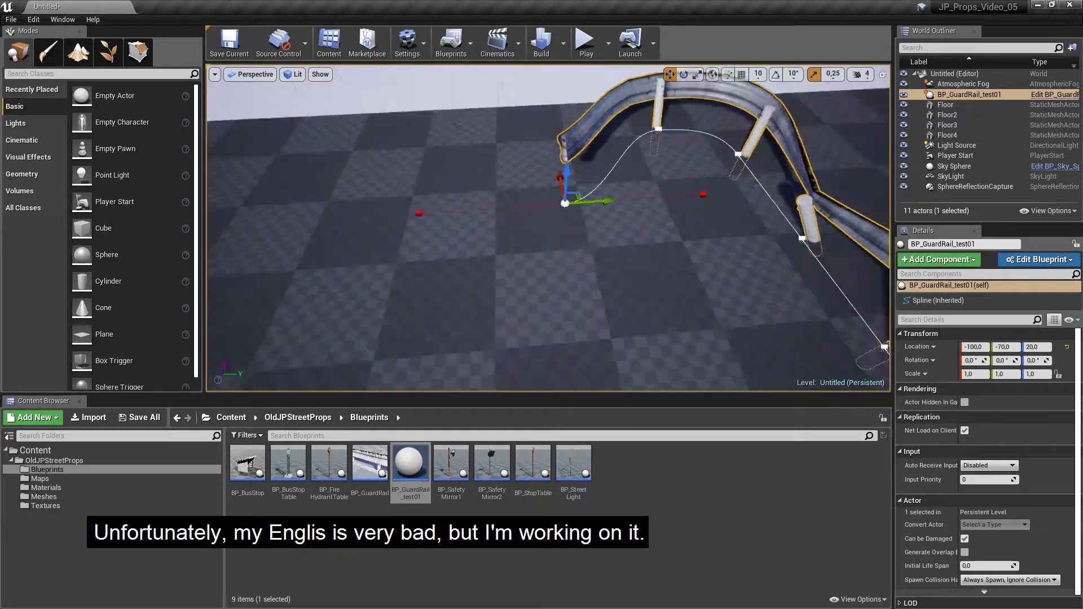
pyautogui.moveTo(593, 190); pyautogui.dragTo(343, 186)
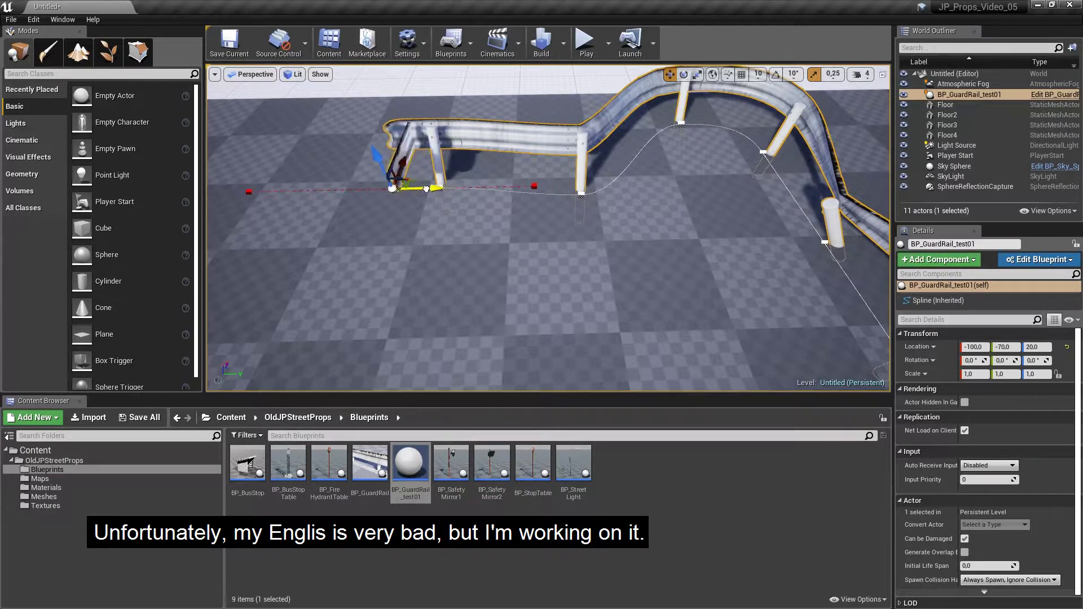
# Roll the rail at its start and next spline points, then preview it without editor overlays.
pyautogui.press('e')
pyautogui.moveTo(336, 144); pyautogui.dragTo(254, 169)
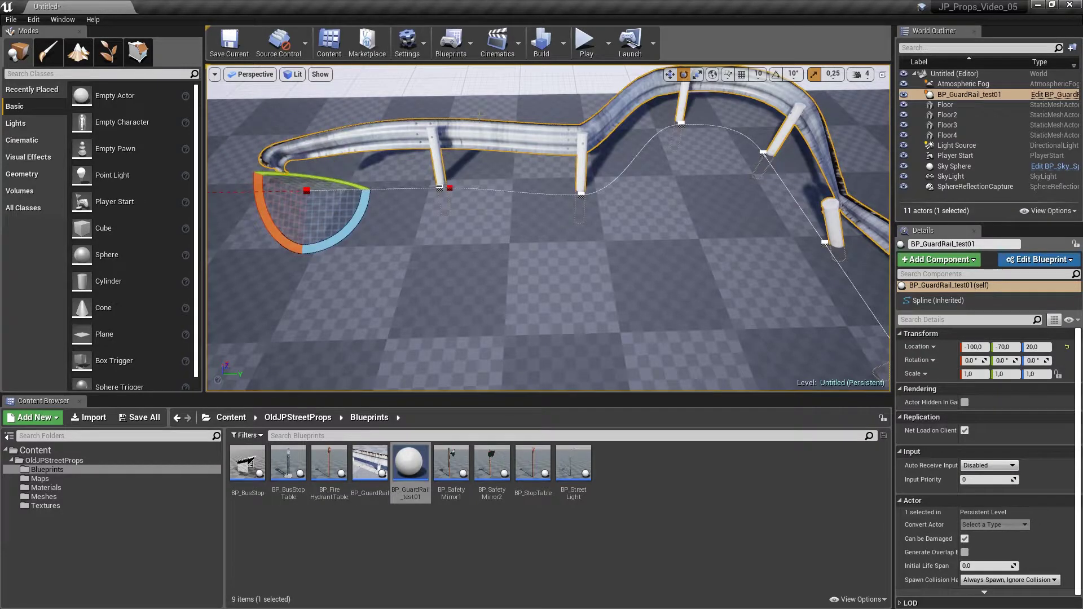
pyautogui.click(439, 188)
pyautogui.moveTo(417, 148); pyautogui.dragTo(435, 169)
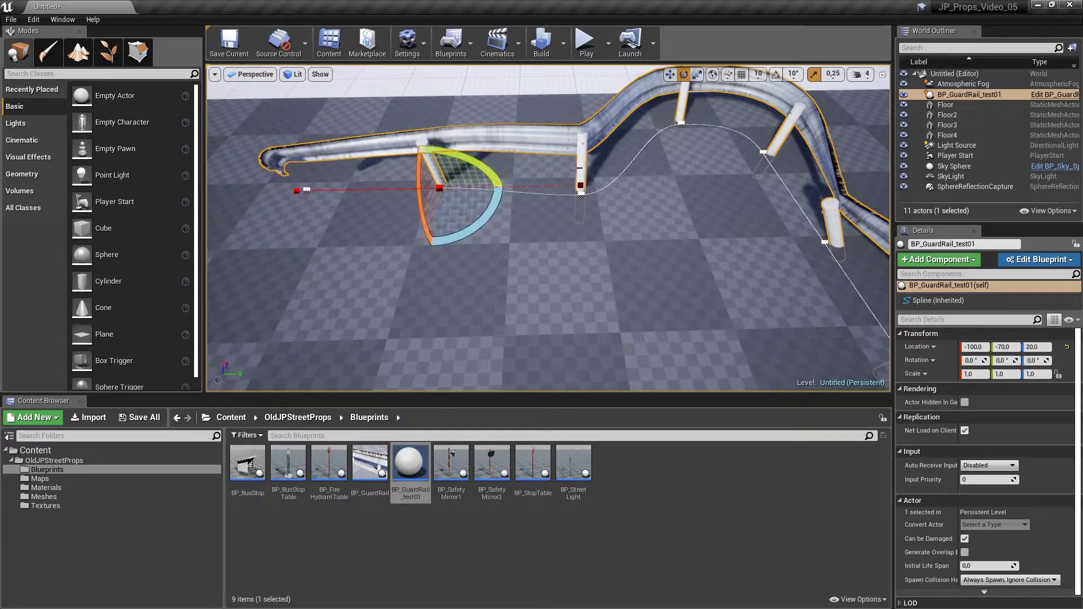
pyautogui.moveTo(435, 169); pyautogui.dragTo(779, 114, button='right')
pyautogui.press('g')
pyautogui.moveTo(578, 166); pyautogui.dragTo(581, 166, button='right')
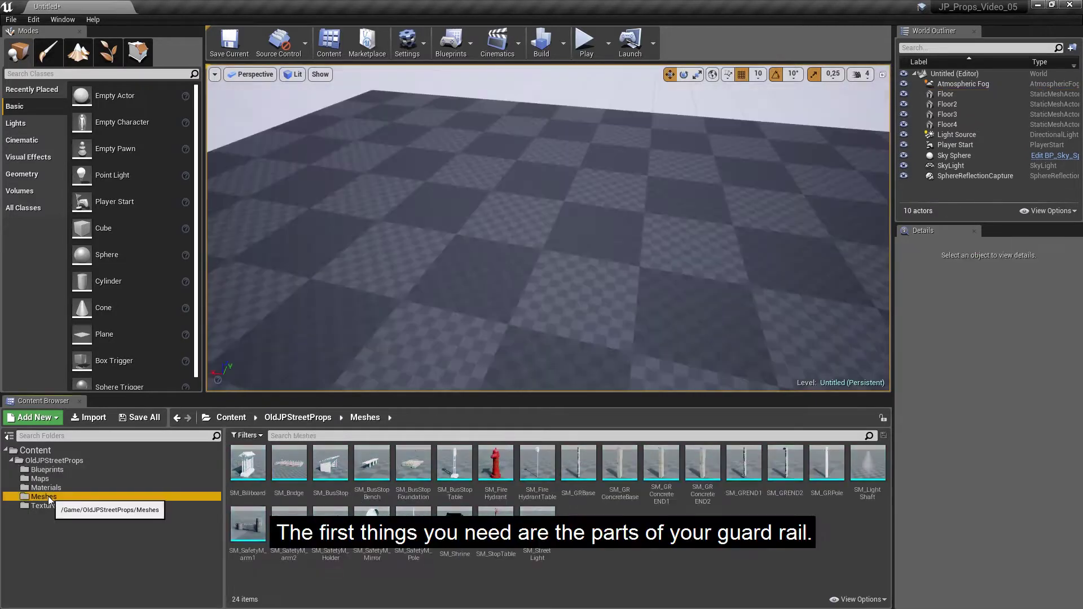
# Open SM_GREND1 and orbit around it to inspect the guard rail starting piece.
pyautogui.click(750, 462)
pyautogui.doubleClick(750, 462)
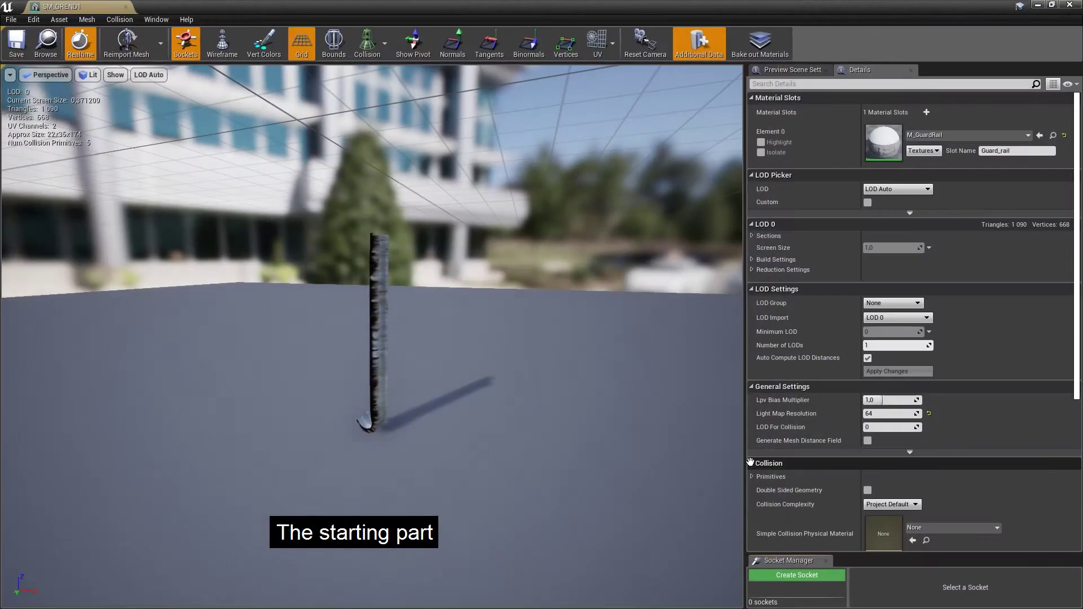
pyautogui.moveTo(426, 350); pyautogui.dragTo(338, 361)
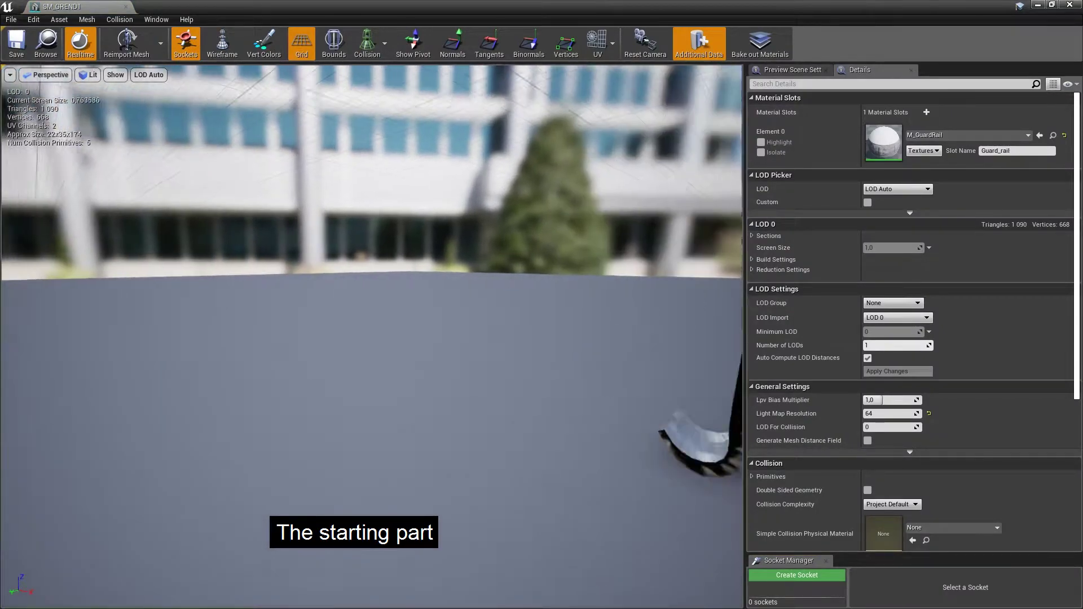
pyautogui.moveTo(425, 372); pyautogui.dragTo(395, 369)
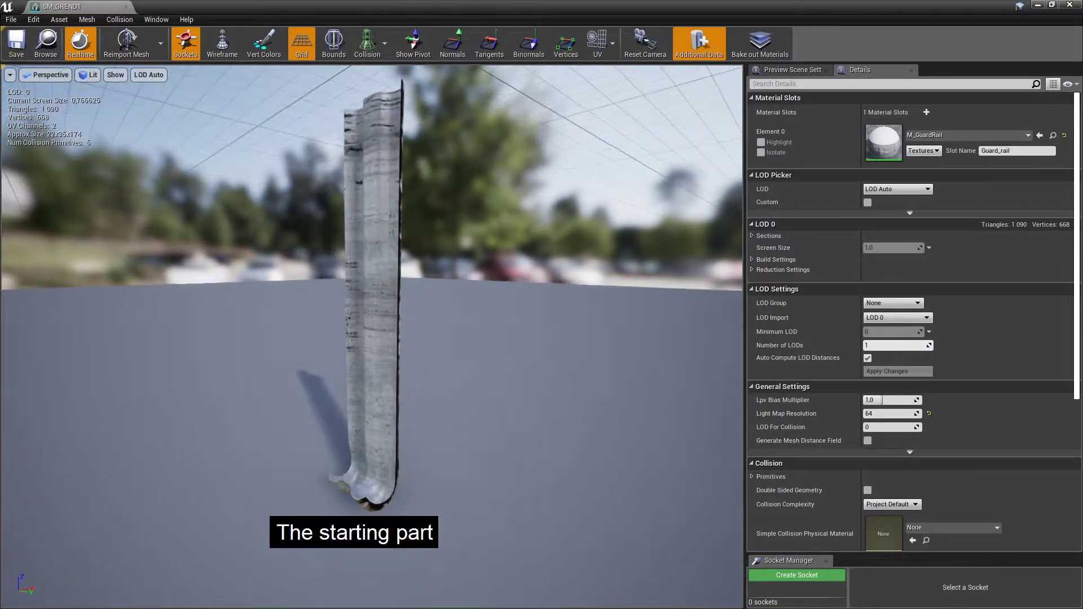
pyautogui.click(1070, 4)
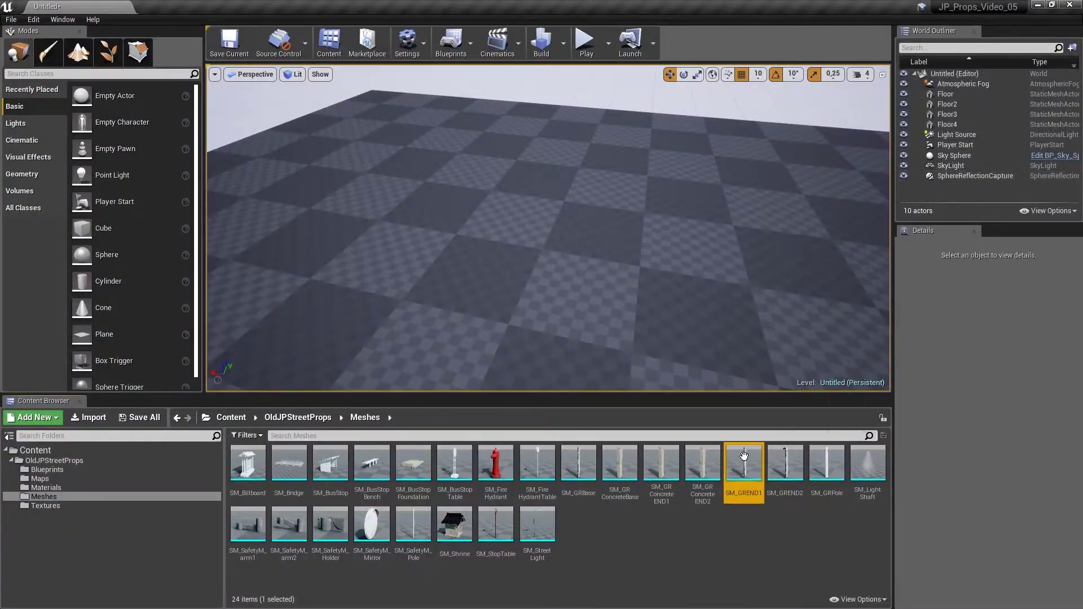
# Inspect the SM_GREND2, SM_GRBase and SM_GRPole meshes, then go to the Blueprints folder.
pyautogui.doubleClick(785, 462)
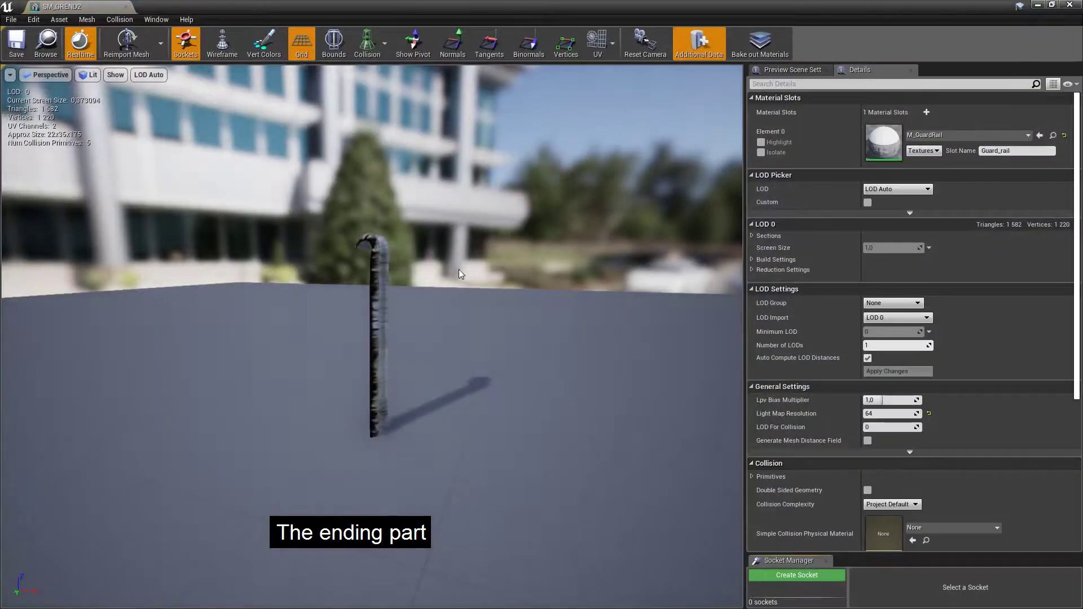
pyautogui.moveTo(461, 274); pyautogui.dragTo(425, 215)
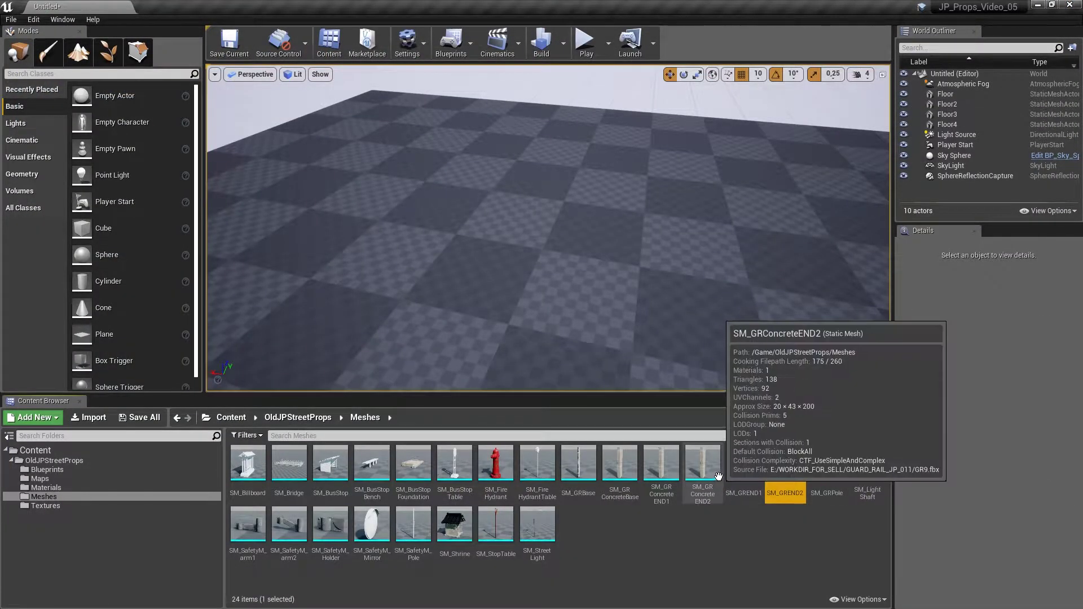
pyautogui.doubleClick(579, 462)
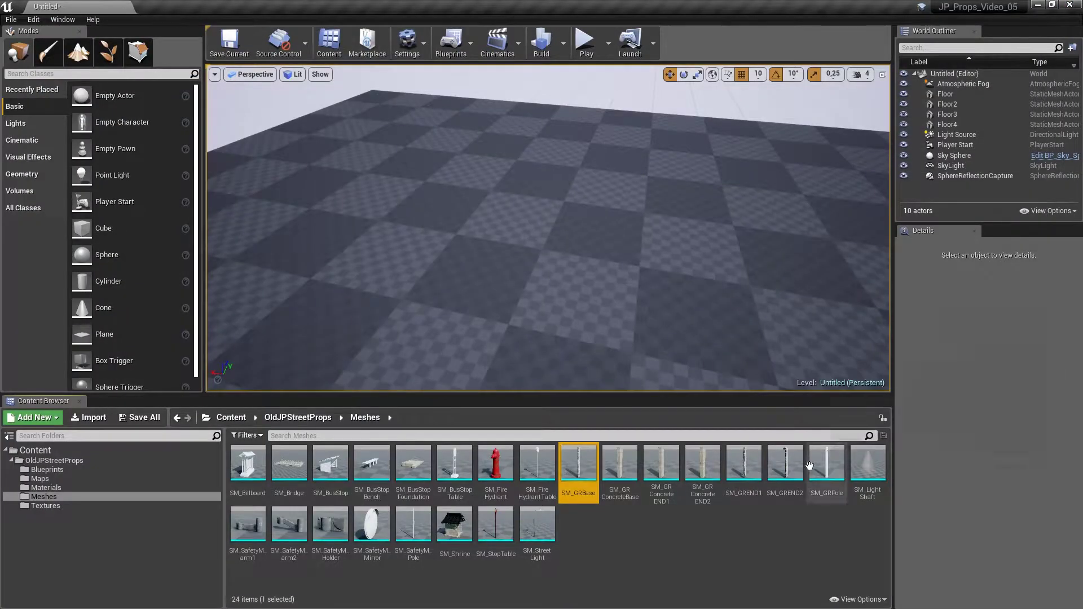
pyautogui.doubleClick(810, 466)
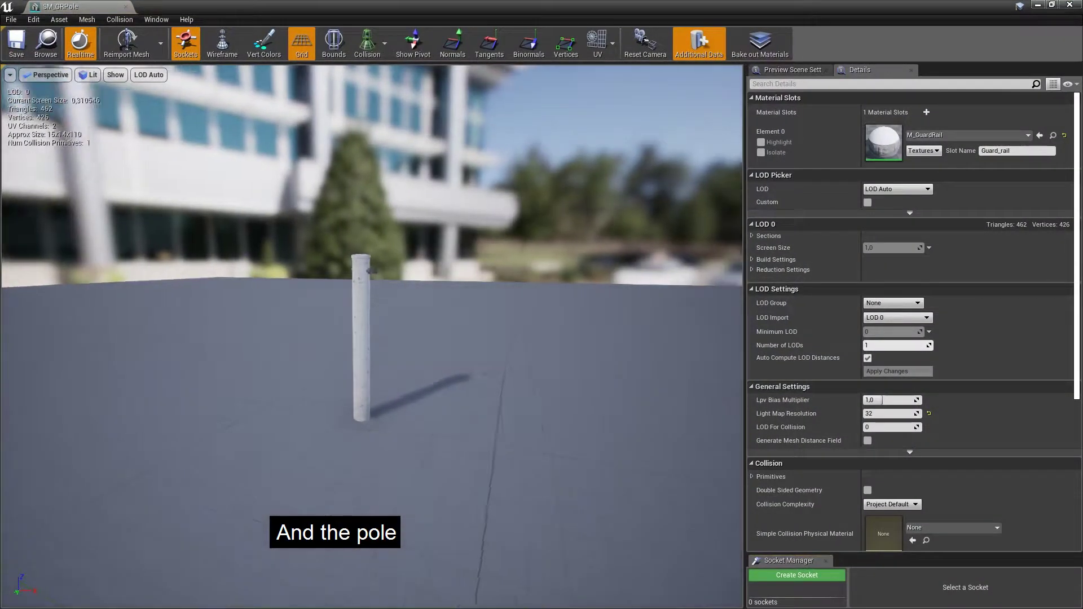
pyautogui.moveTo(414, 341)
pyautogui.mouseDown()
pyautogui.moveTo(429, 338)
pyautogui.moveTo(416, 338)
pyautogui.mouseUp()
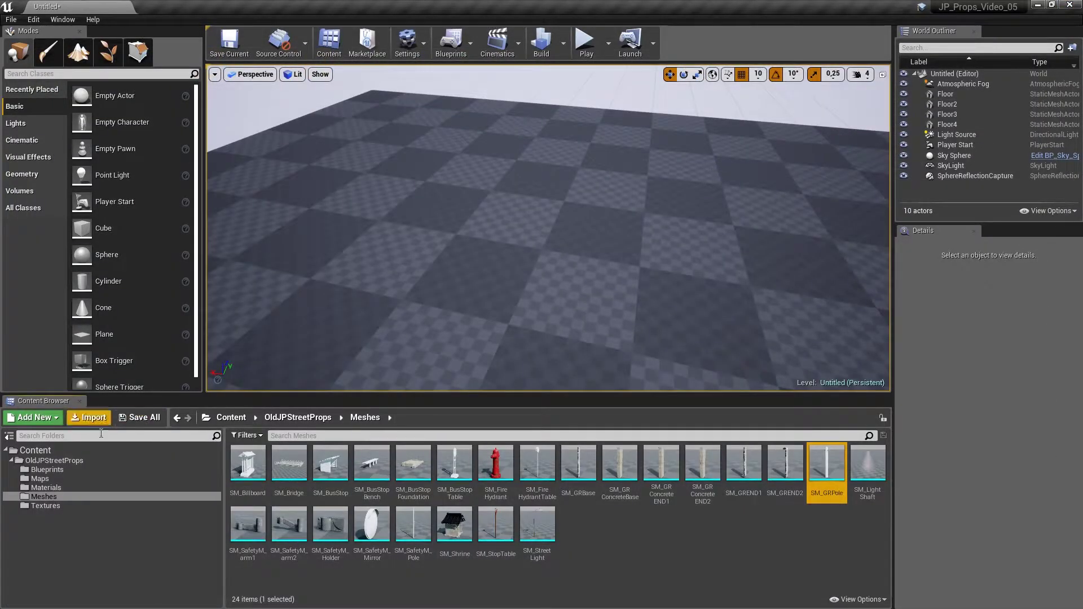
pyautogui.click(129, 471)
# Create a new Actor Blueprint class named BP_GuardRail_test01.
pyautogui.rightClick(605, 468)
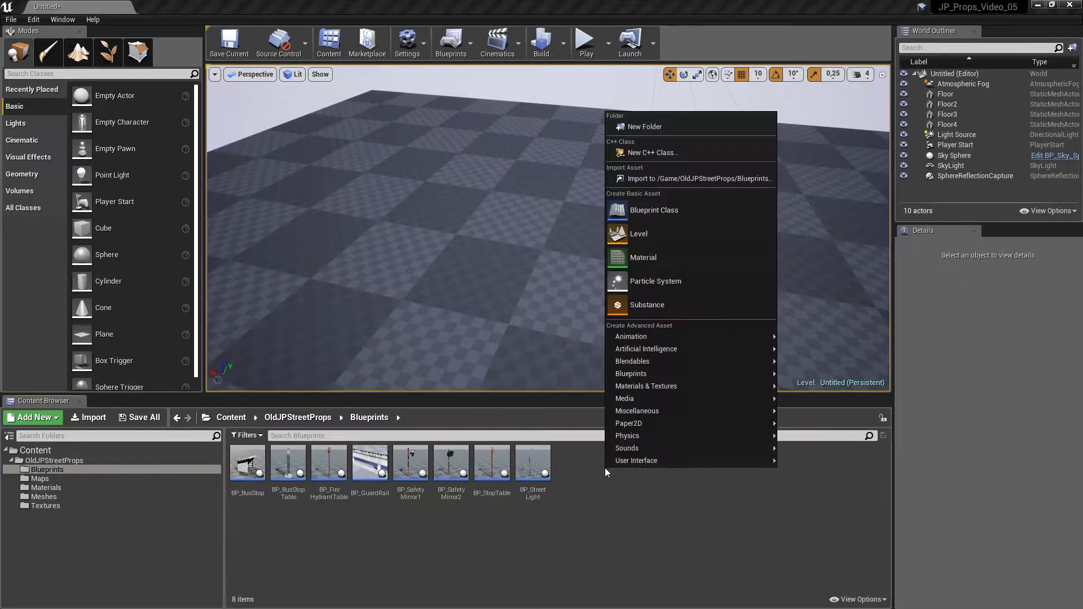
pyautogui.click(662, 212)
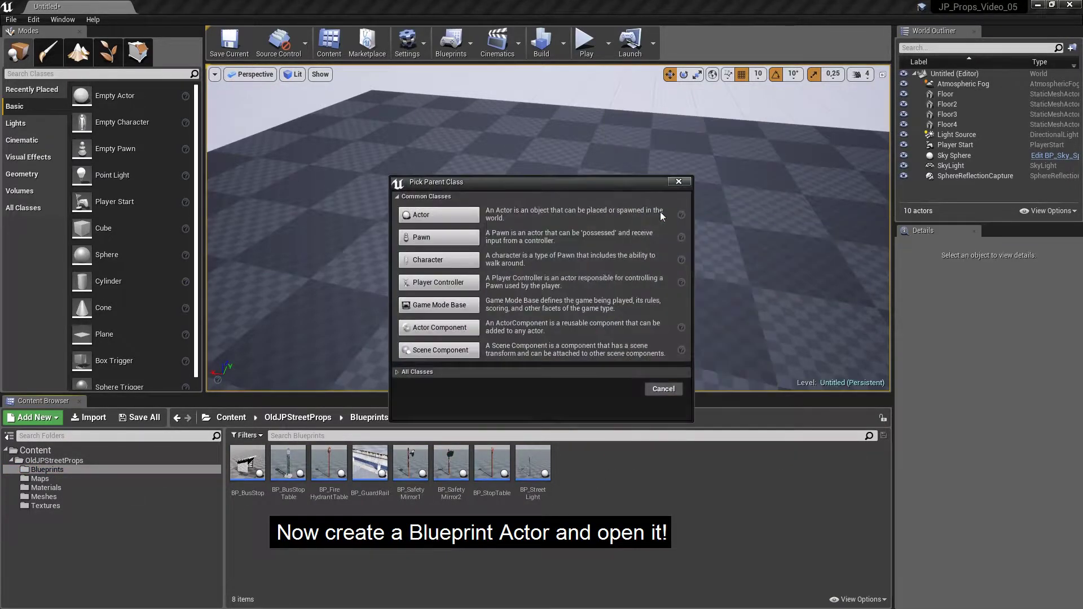
pyautogui.click(419, 215)
pyautogui.write('P_GuardRa')
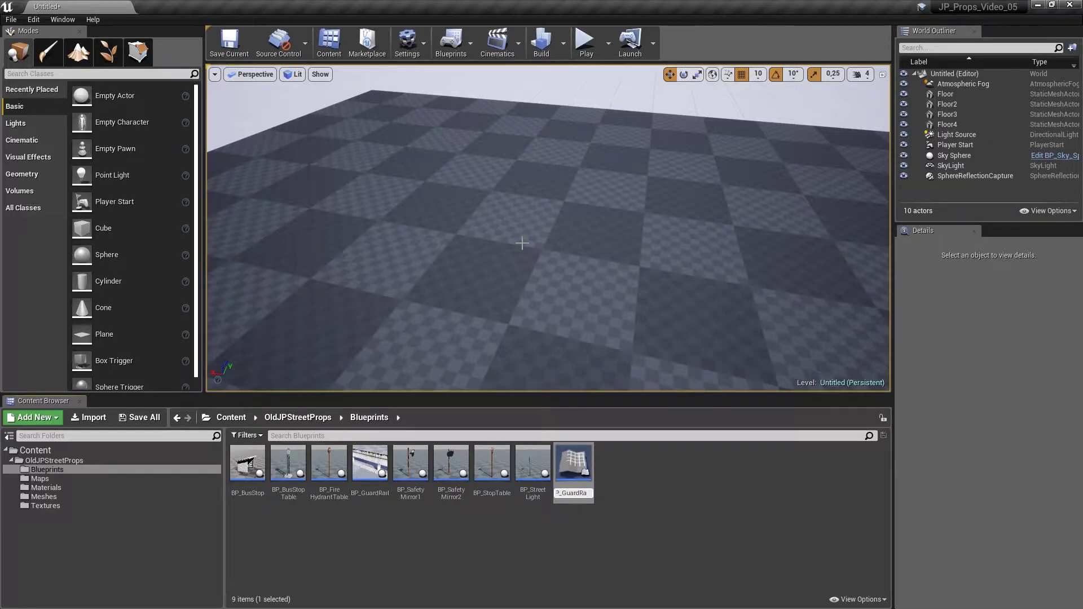
pyautogui.write('il_test01')
pyautogui.press('Return')
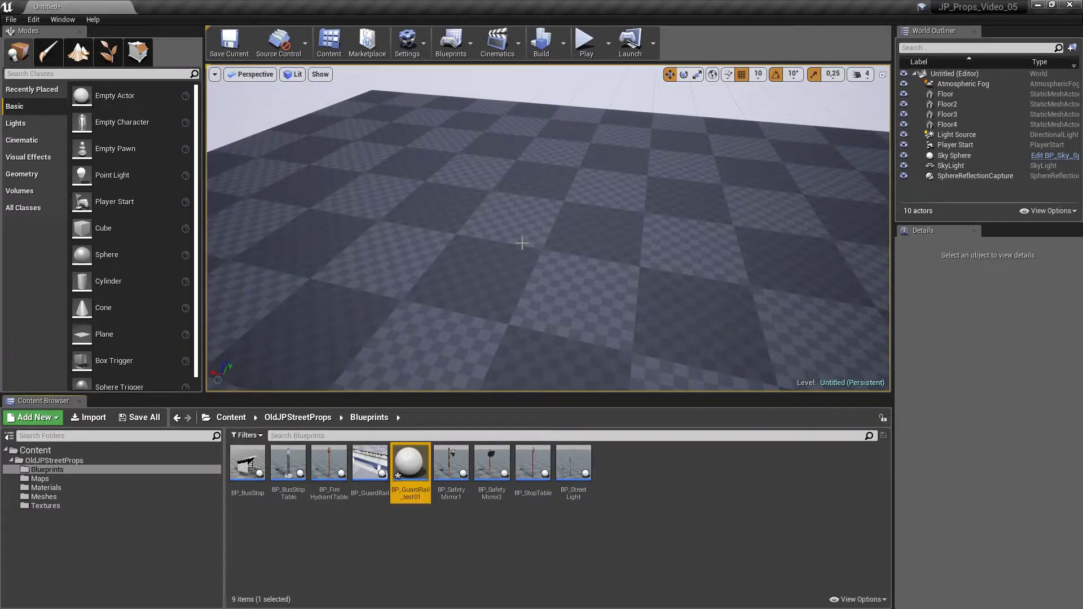
# Open BP_GuardRail_test01, add a Spline component and drag it onto DefaultSceneRoot.
pyautogui.doubleClick(406, 462)
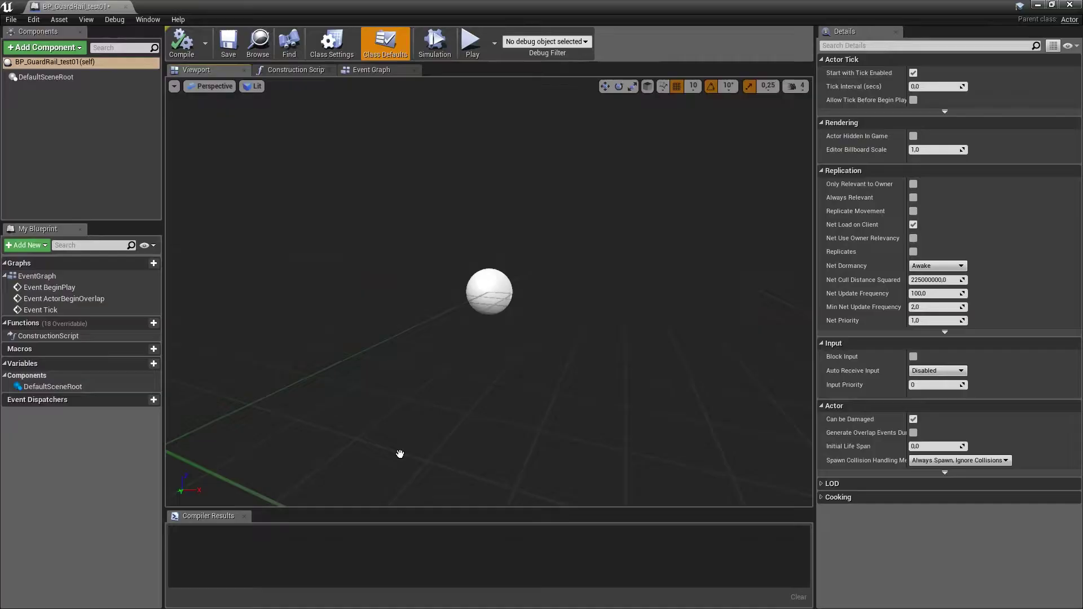
pyautogui.click(54, 50)
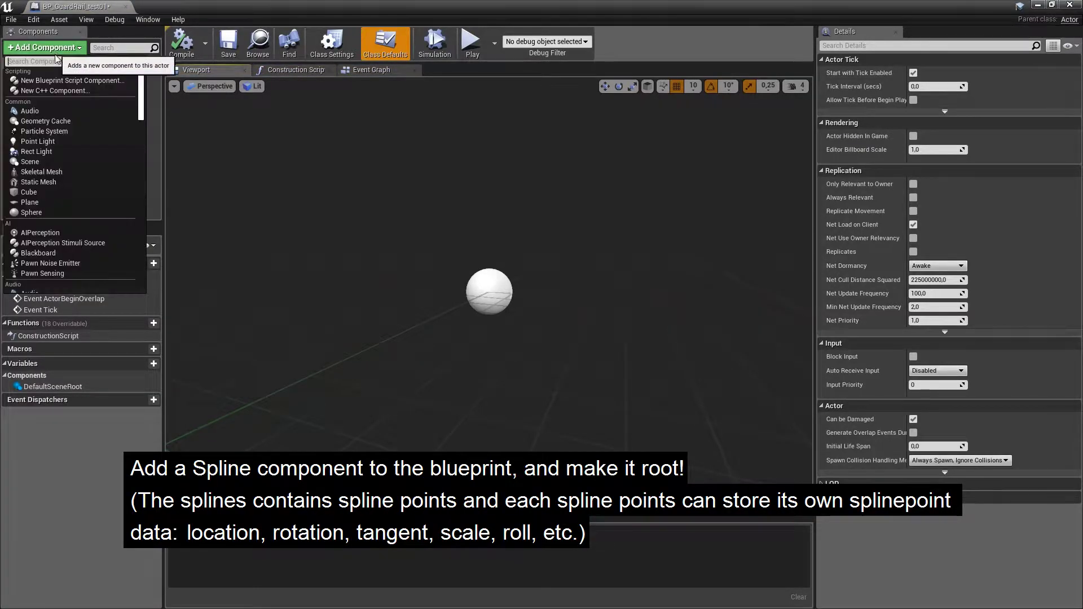
pyautogui.write('spline')
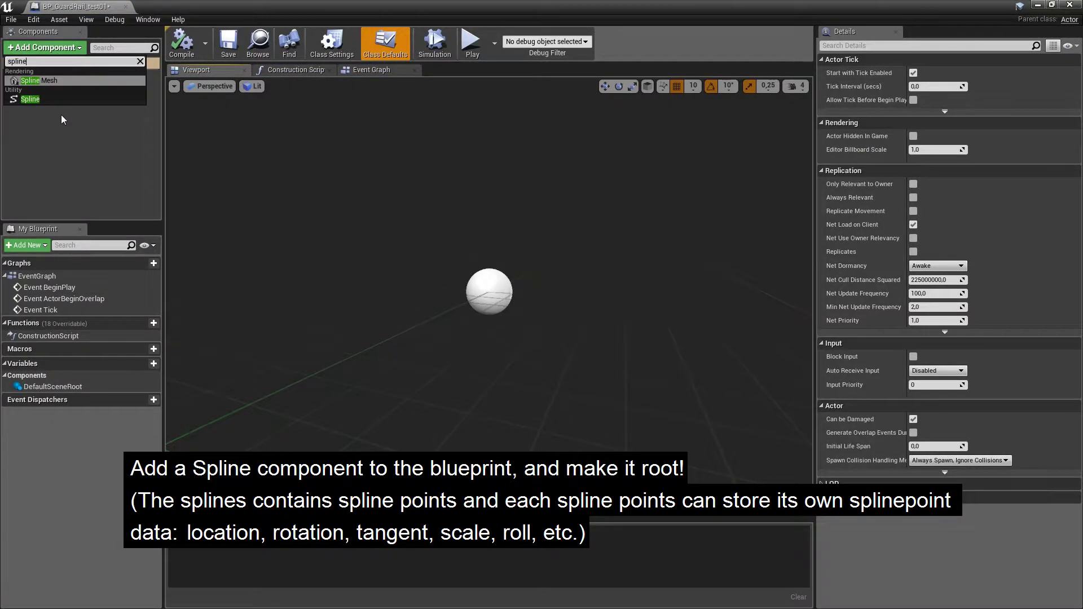
pyautogui.click(30, 99)
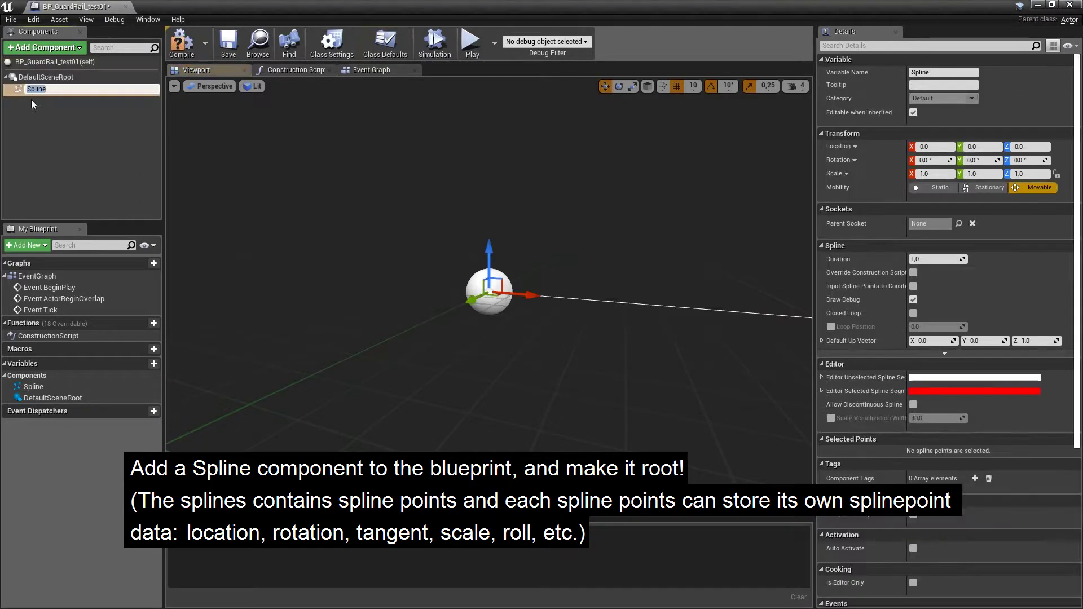
pyautogui.moveTo(34, 88); pyautogui.dragTo(39, 78)
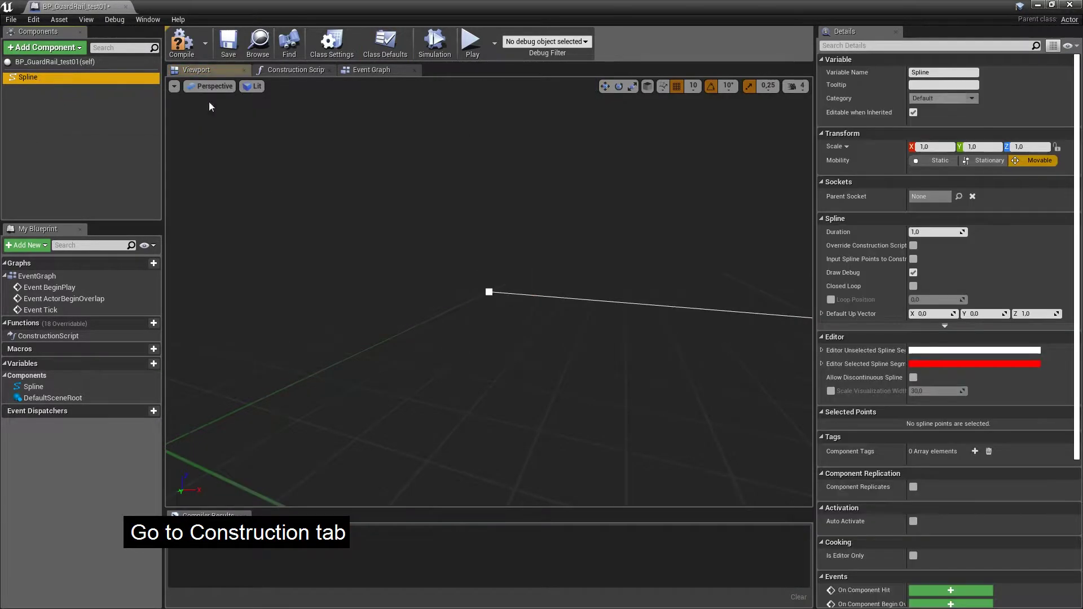
# Add an Add Spline Mesh Component node after the Construction Script entry.
pyautogui.click(315, 72)
pyautogui.moveTo(523, 237); pyautogui.dragTo(307, 207, button='right')
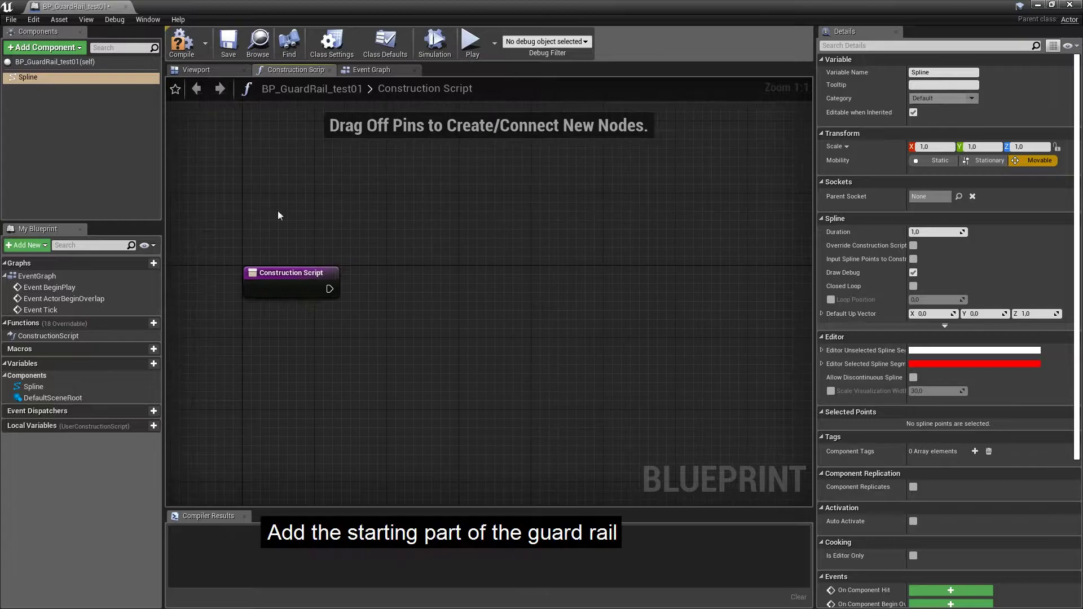
pyautogui.moveTo(328, 289); pyautogui.dragTo(462, 289)
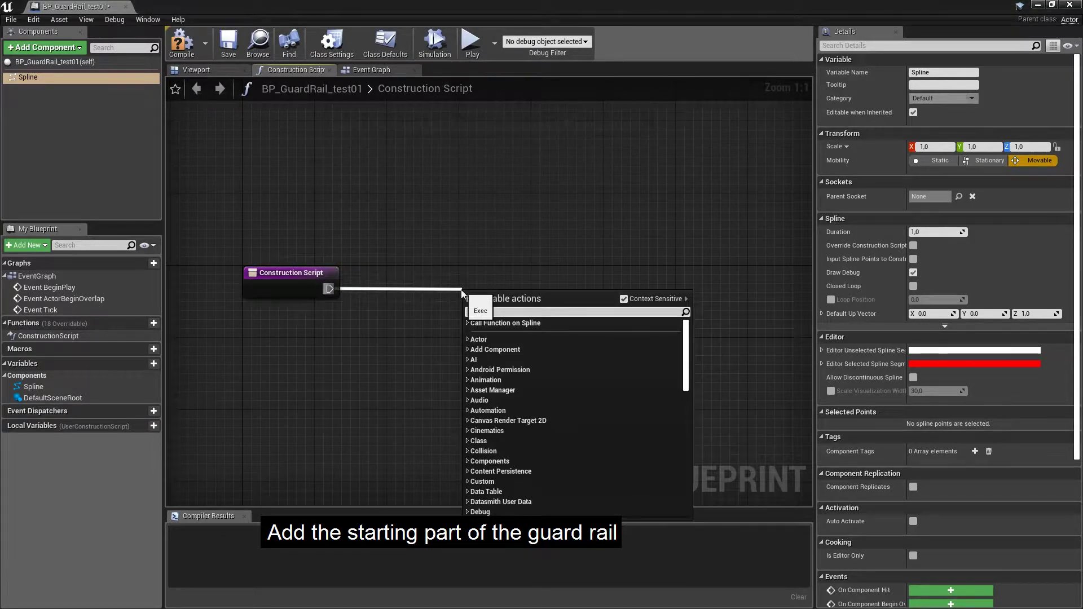
pyautogui.write('add spline')
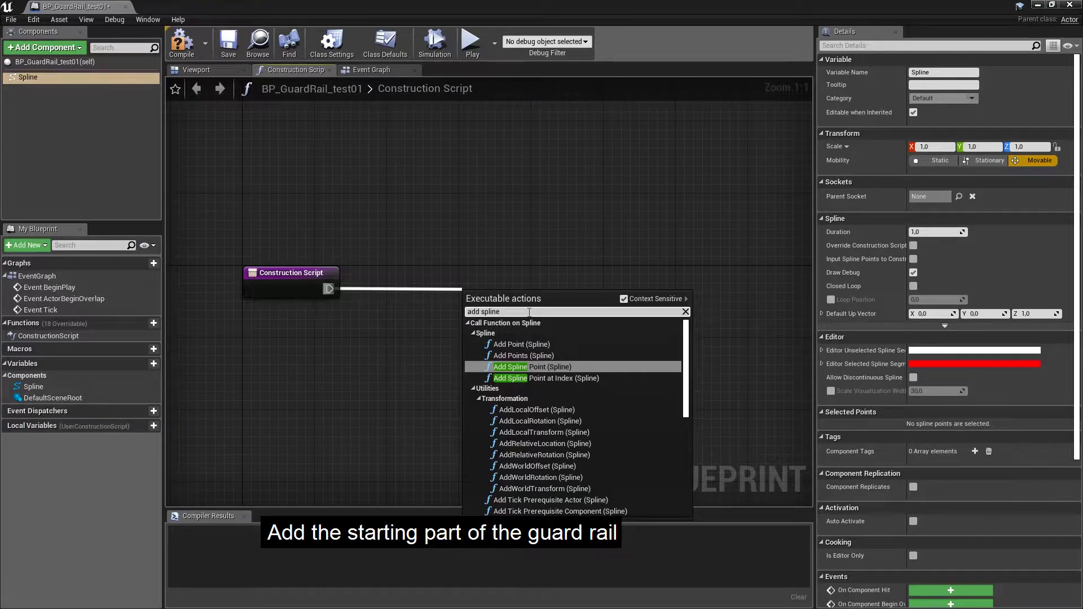
pyautogui.write(' mes')
pyautogui.press('Return')
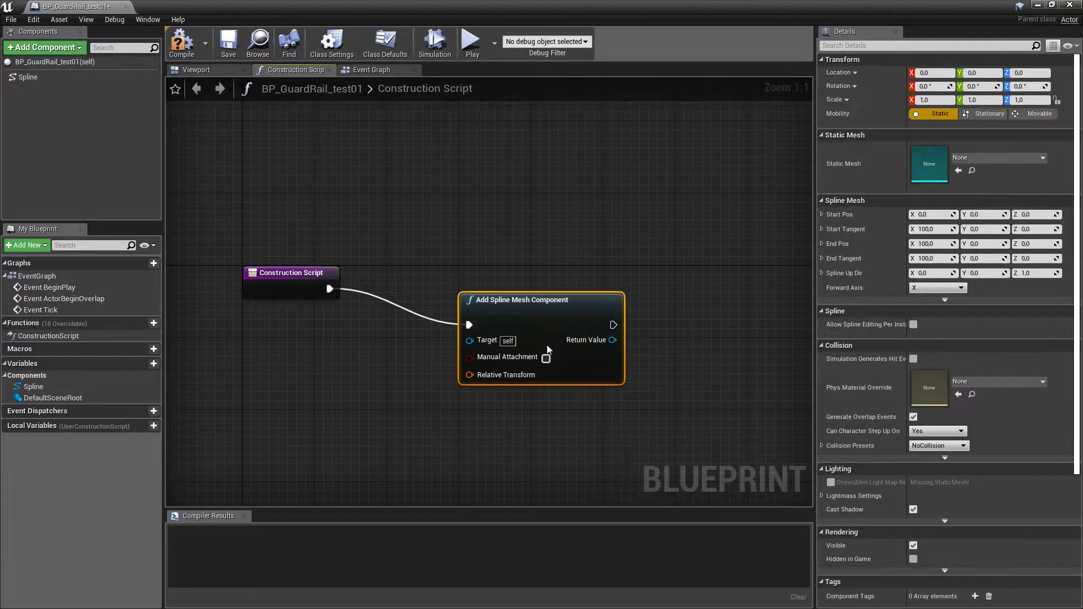
pyautogui.moveTo(532, 303); pyautogui.dragTo(593, 265)
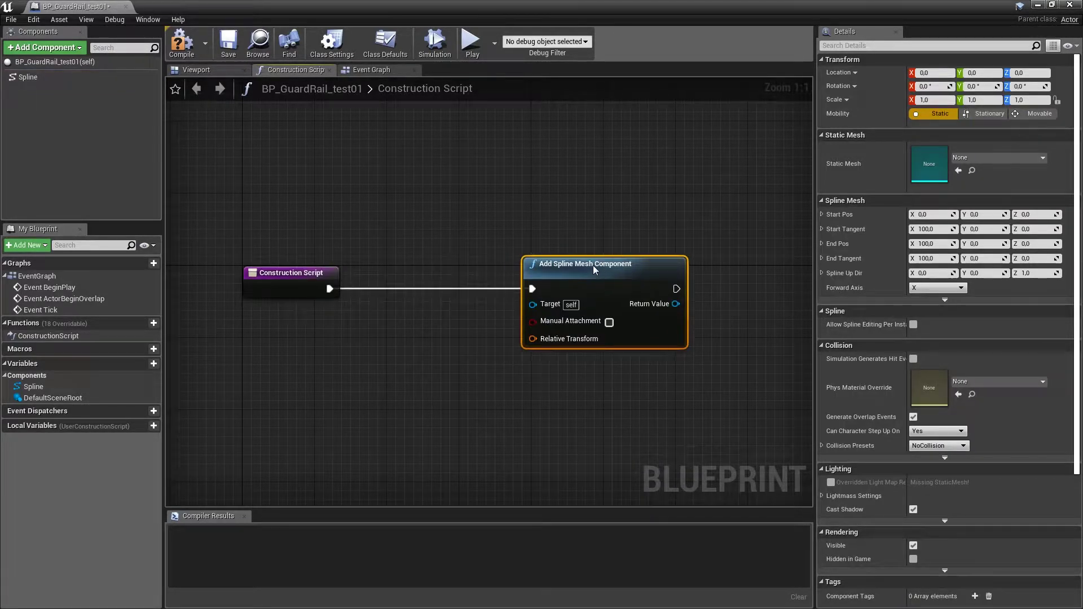
# Set the spline mesh component's Static Mesh to SM_GREND1.
pyautogui.click(973, 160)
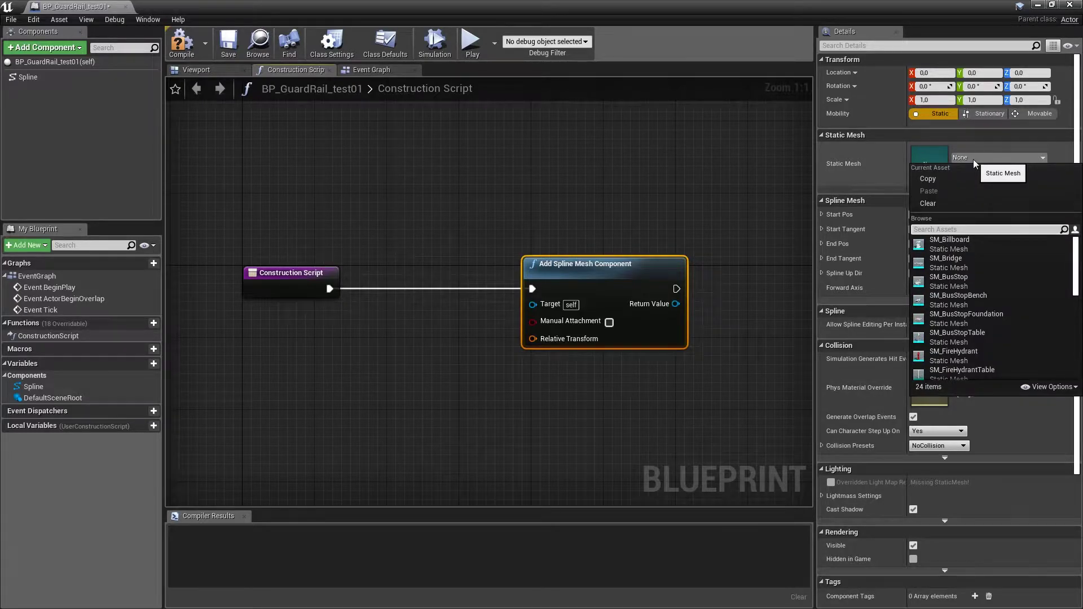
pyautogui.write('gr')
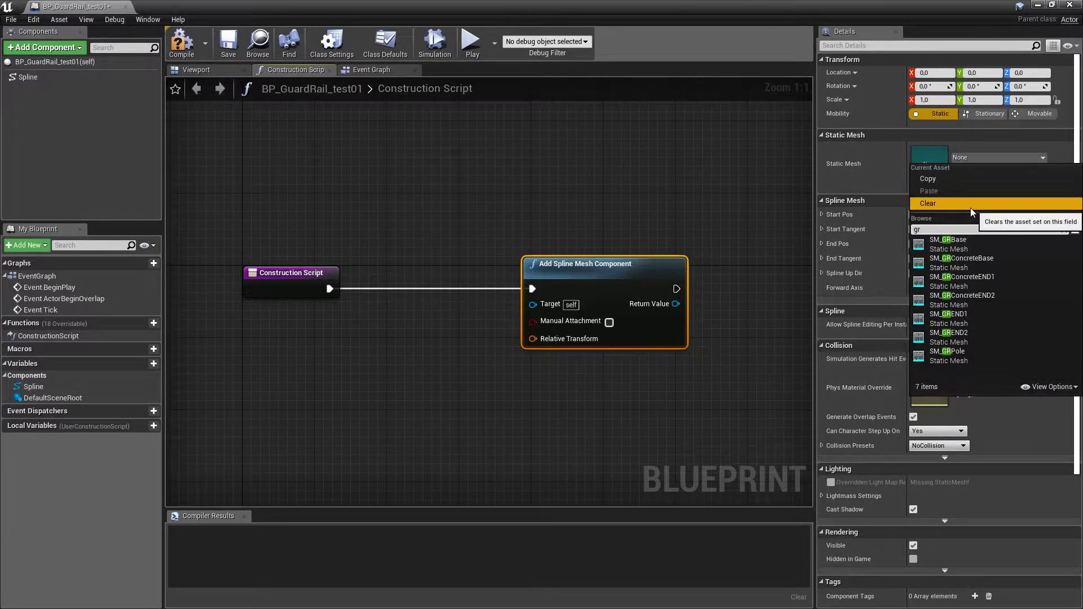
pyautogui.click(987, 282)
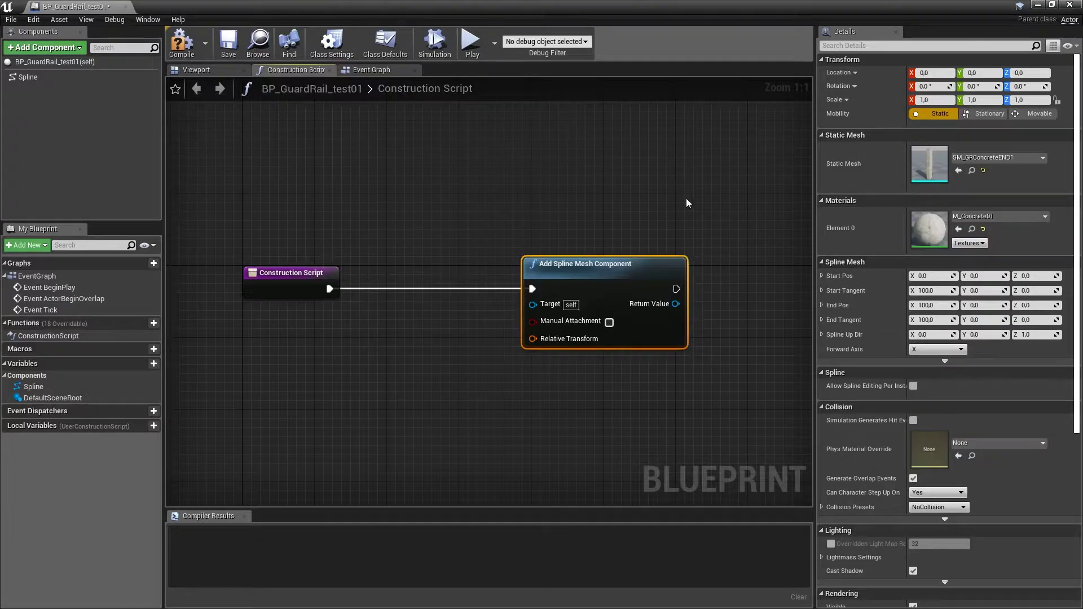
pyautogui.click(1012, 157)
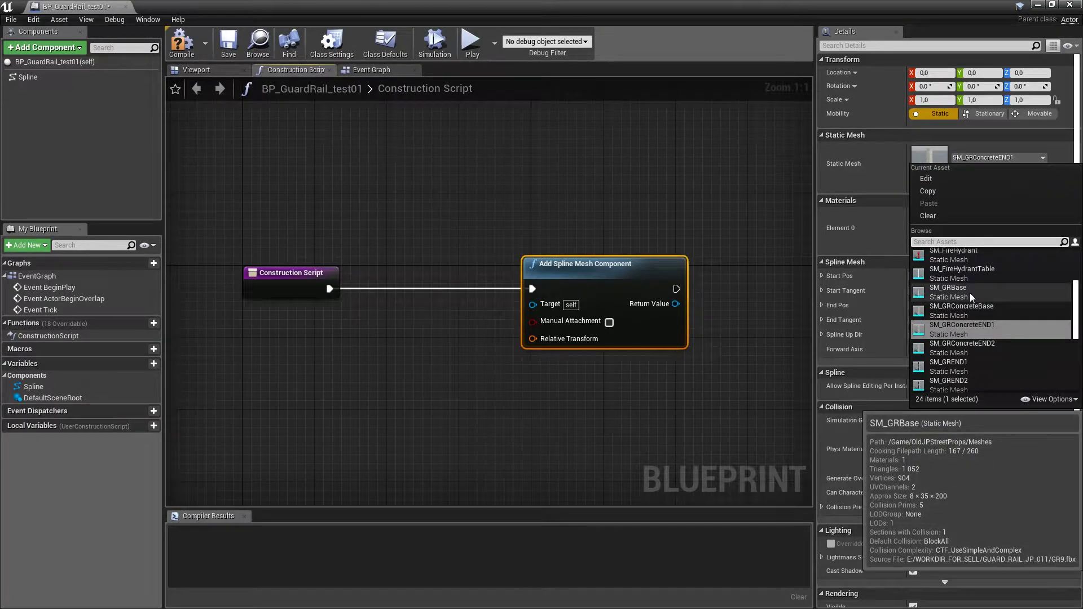
pyautogui.write('gr')
pyautogui.click(977, 332)
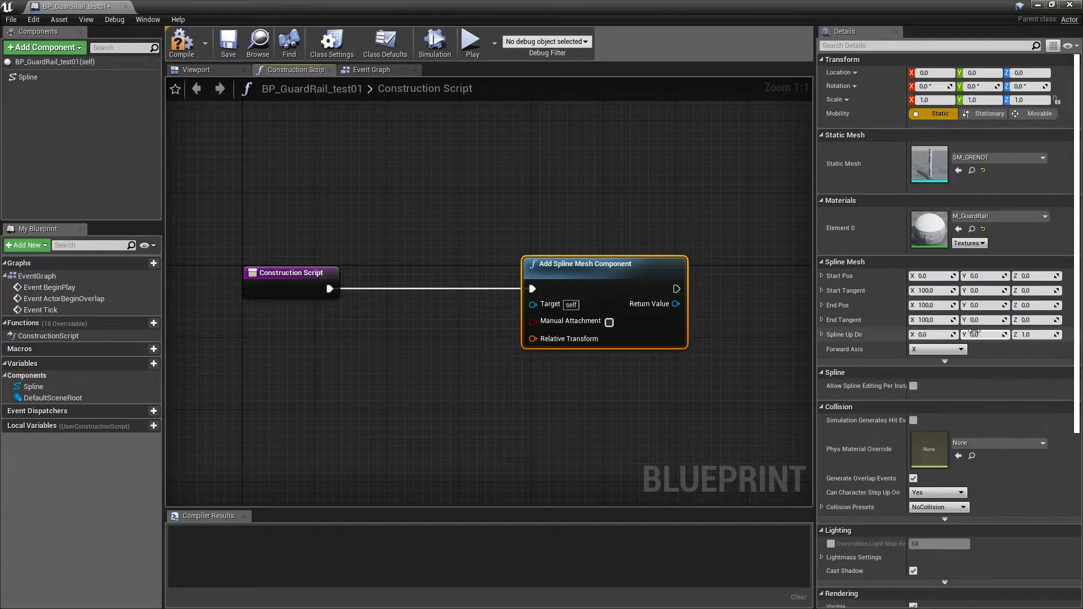
pyautogui.moveTo(683, 226); pyautogui.dragTo(460, 223, button='right')
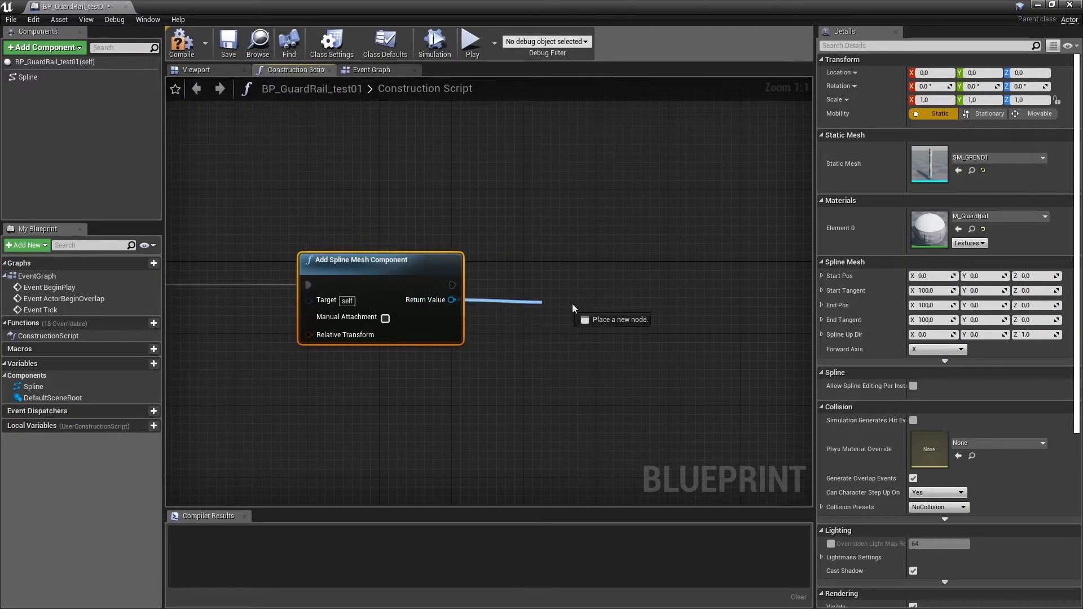
# Add a Set Forward Axis node from the Return Value and set the axis to Z.
pyautogui.moveTo(451, 300); pyautogui.dragTo(579, 303)
pyautogui.write('set fo')
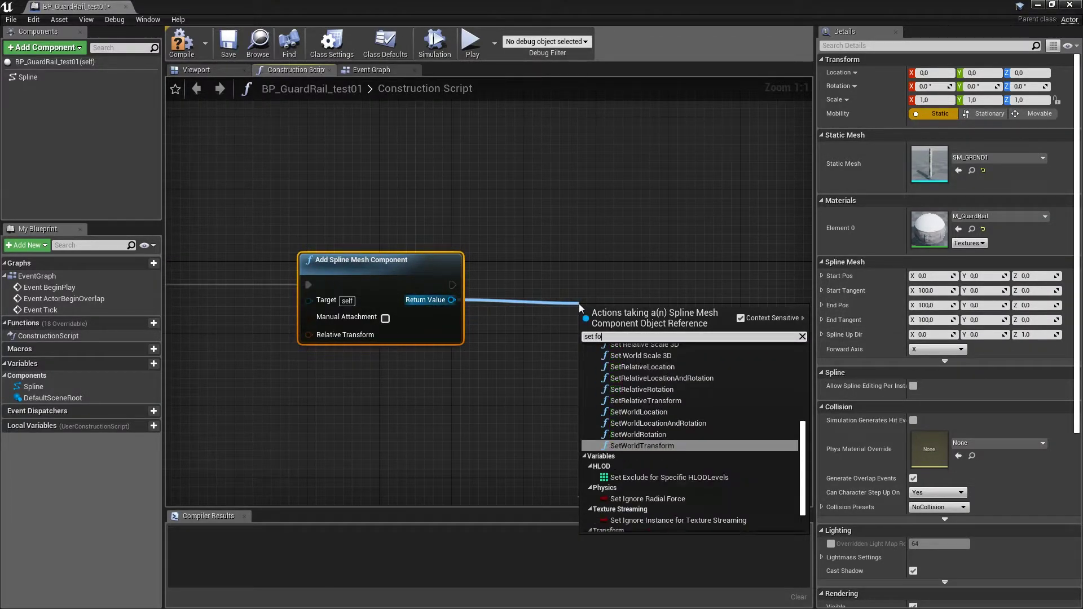
pyautogui.write('rwa')
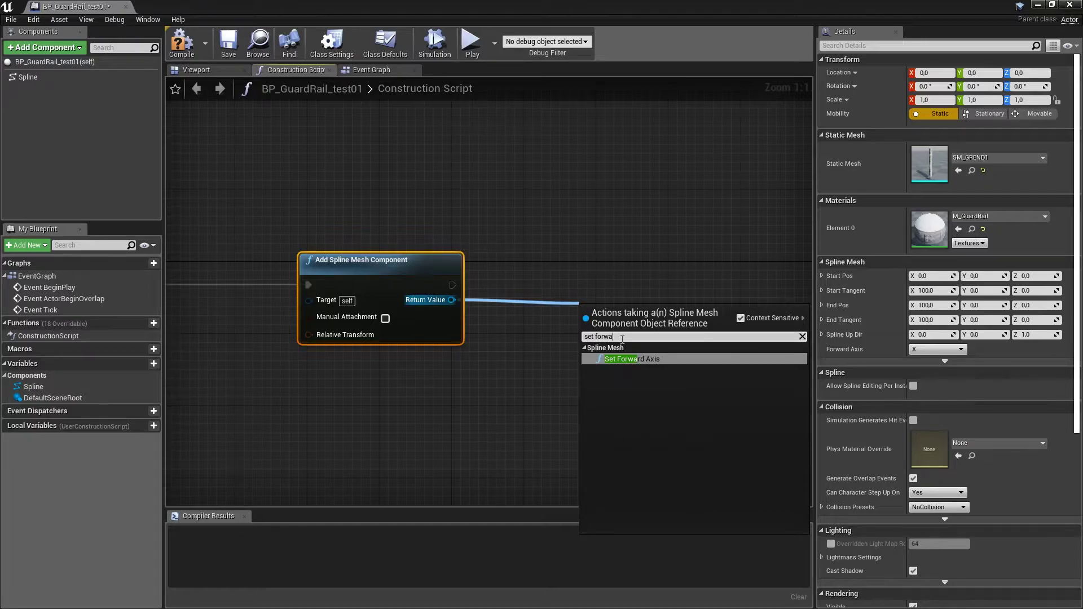
pyautogui.click(635, 360)
pyautogui.click(628, 379)
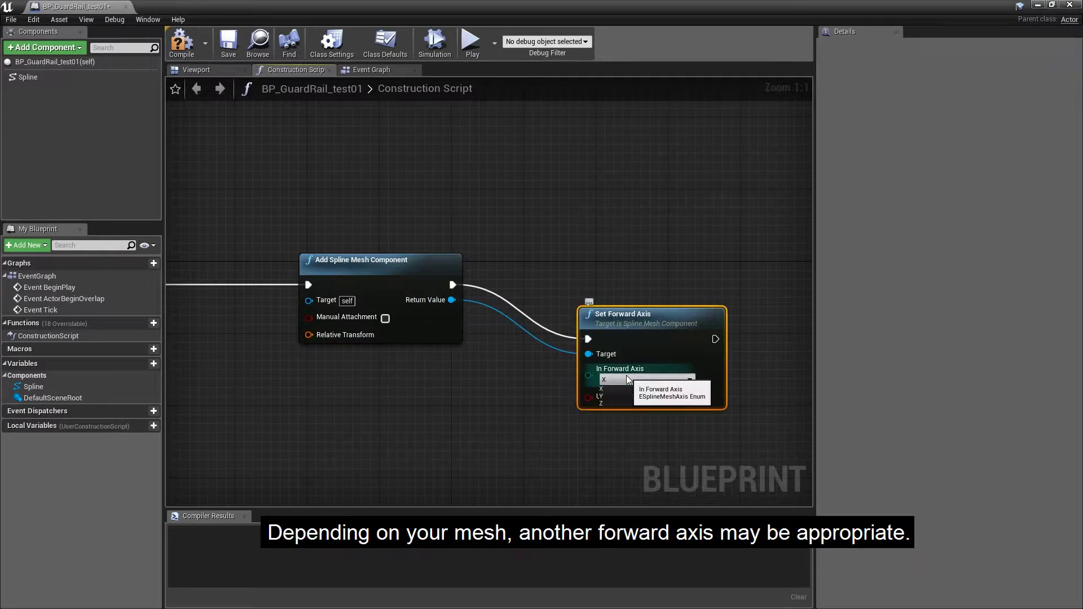
pyautogui.click(619, 402)
pyautogui.moveTo(643, 325); pyautogui.dragTo(680, 262)
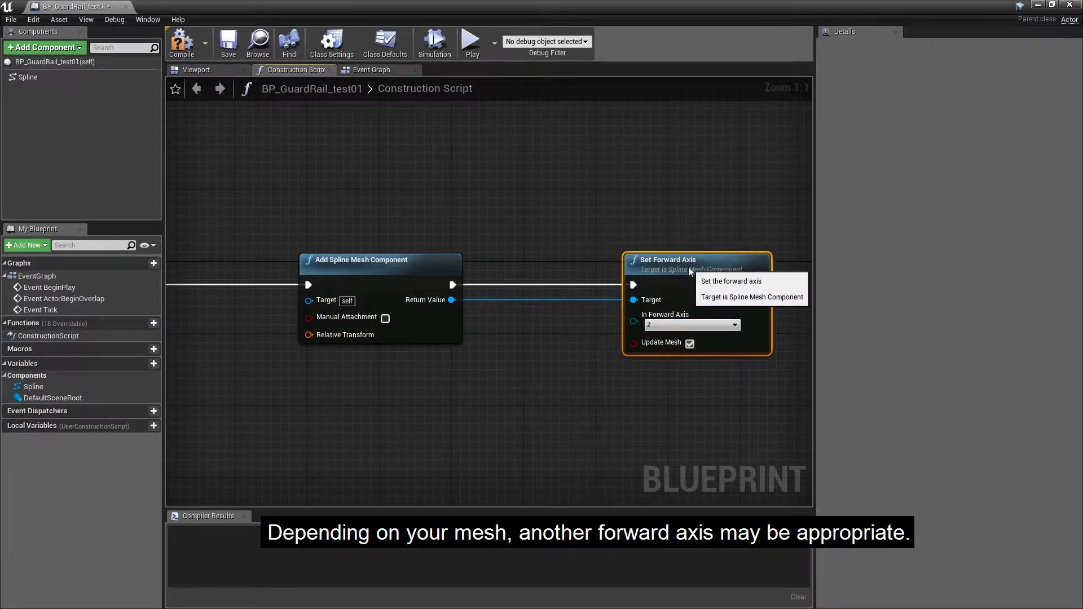
pyautogui.scroll(-1, 642, 238)
pyautogui.scroll(-1, 642, 239)
pyautogui.moveTo(642, 238); pyautogui.dragTo(448, 216, button='right')
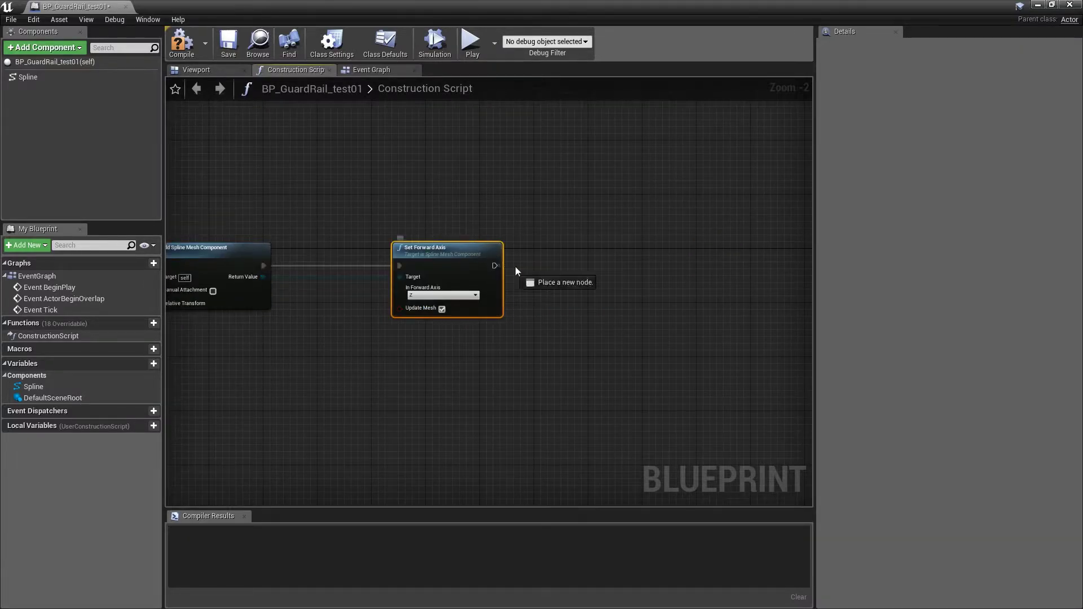
# Add a Set Start and End node after Set Forward Axis.
pyautogui.moveTo(516, 267); pyautogui.dragTo(614, 269)
pyautogui.write('set')
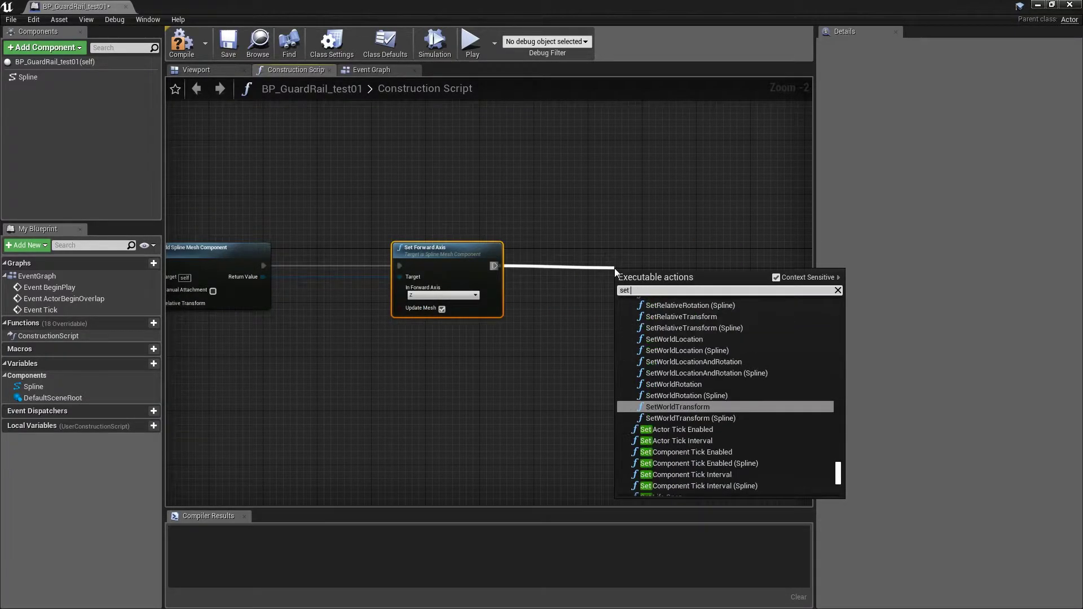
pyautogui.write(' start and')
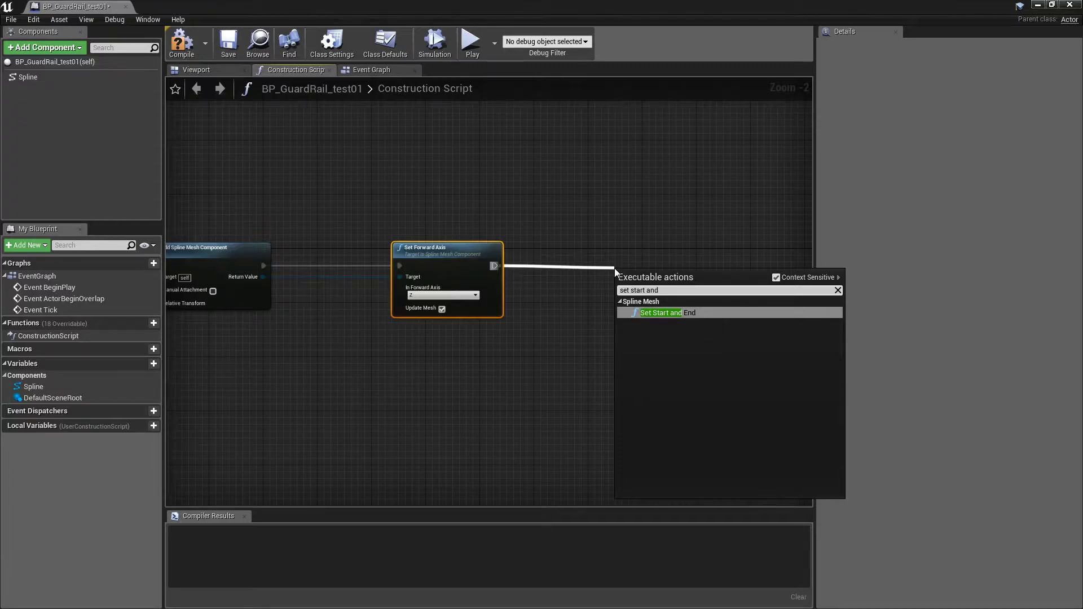
pyautogui.click(651, 312)
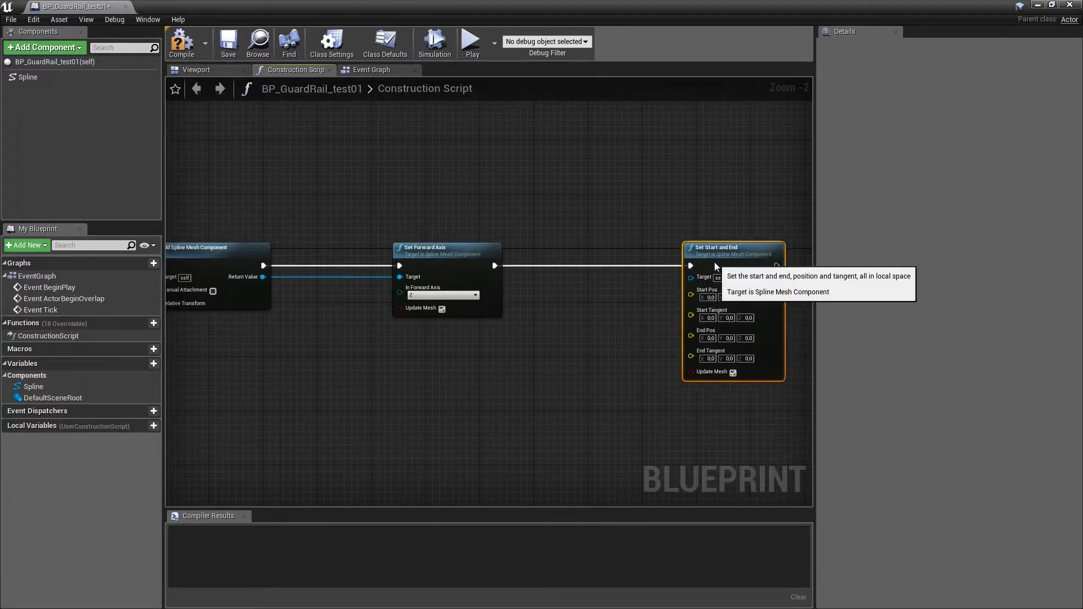
pyautogui.scroll(-2, 714, 262)
# Place a Spline reference in the graph and add a Get Location and Tangent at Spline Point node.
pyautogui.moveTo(175, 257); pyautogui.dragTo(333, 250, button='right')
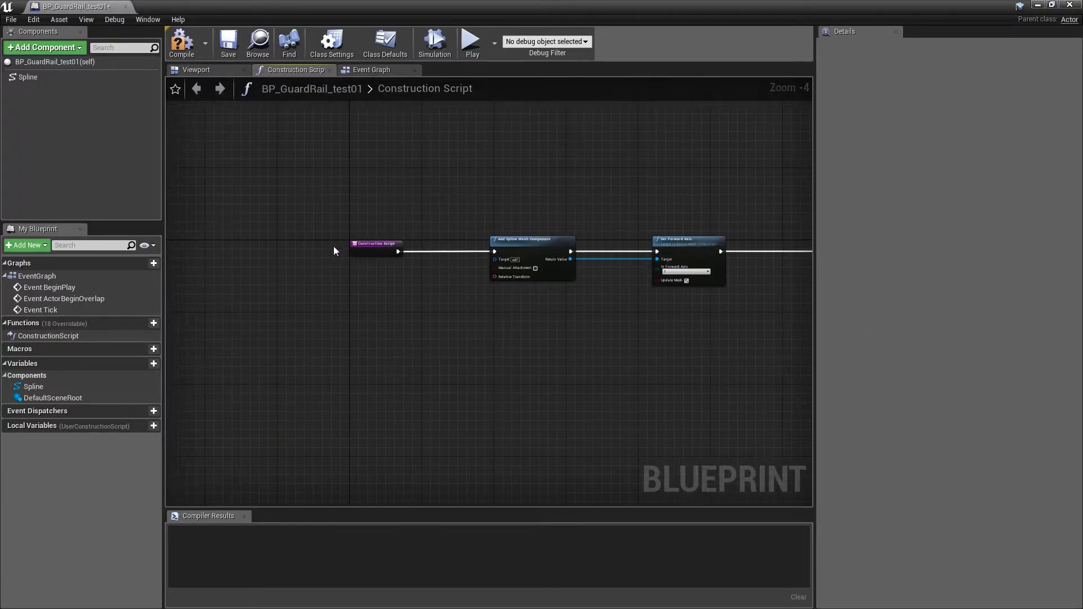
pyautogui.moveTo(361, 248); pyautogui.dragTo(292, 247)
pyautogui.click(39, 79)
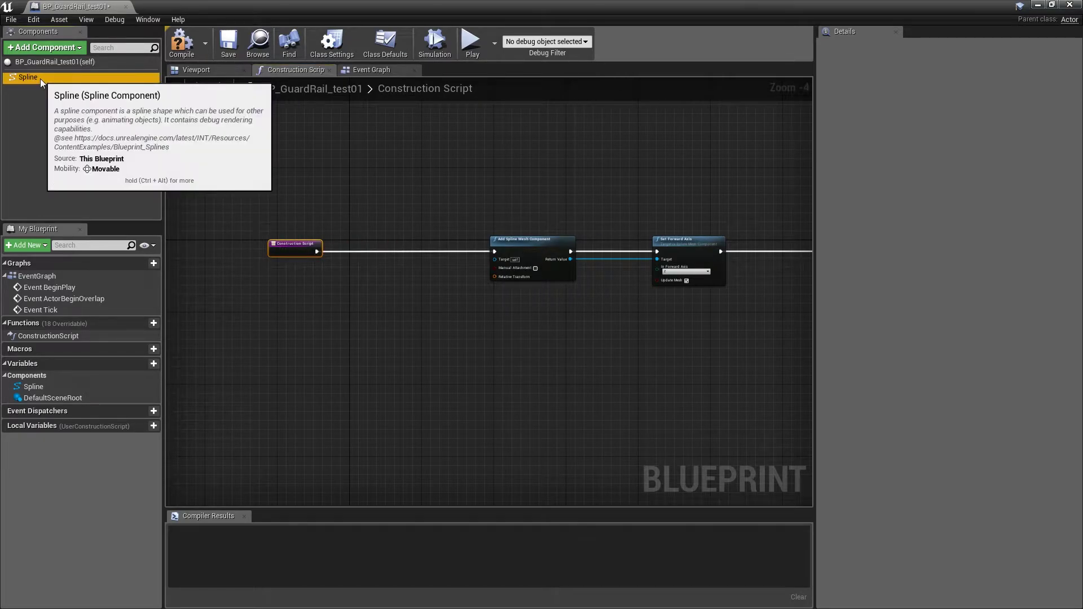
pyautogui.moveTo(40, 79)
pyautogui.mouseDown()
pyautogui.moveTo(266, 295)
pyautogui.moveTo(425, 341)
pyautogui.mouseUp()
pyautogui.scroll(1, 311, 313)
pyautogui.write('get')
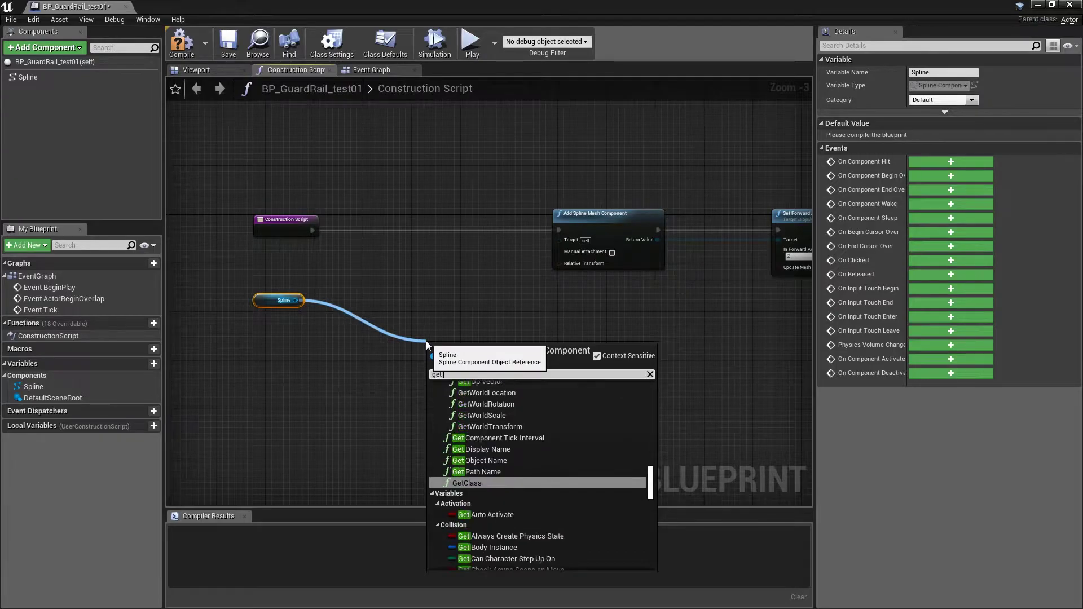
pyautogui.write(' tange')
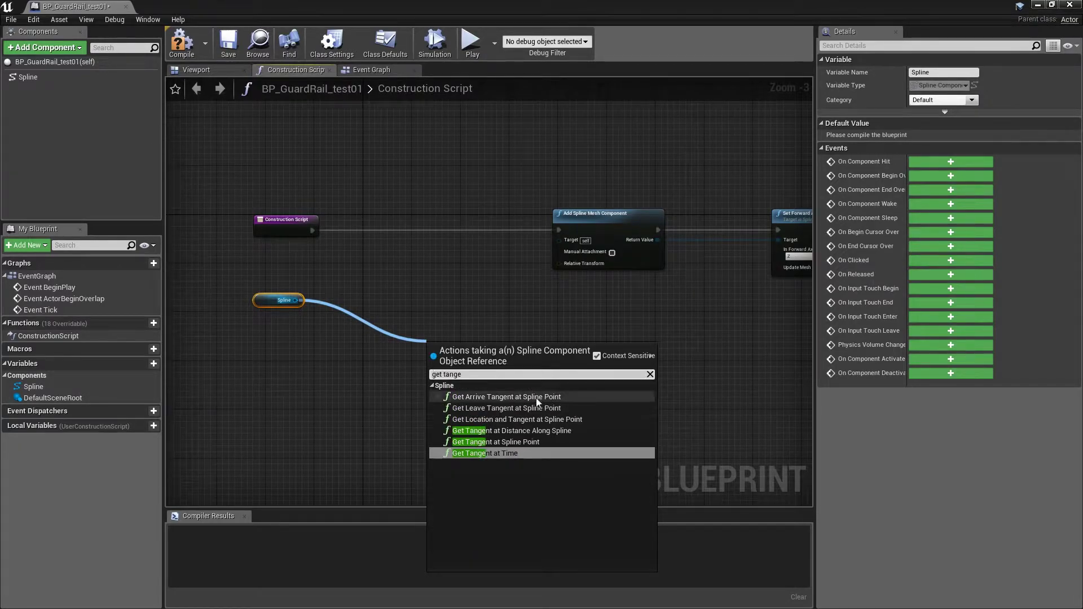
pyautogui.click(513, 420)
# Duplicate the Get Location and Tangent node and wire the Spline reference into both.
pyautogui.moveTo(485, 345); pyautogui.dragTo(485, 315)
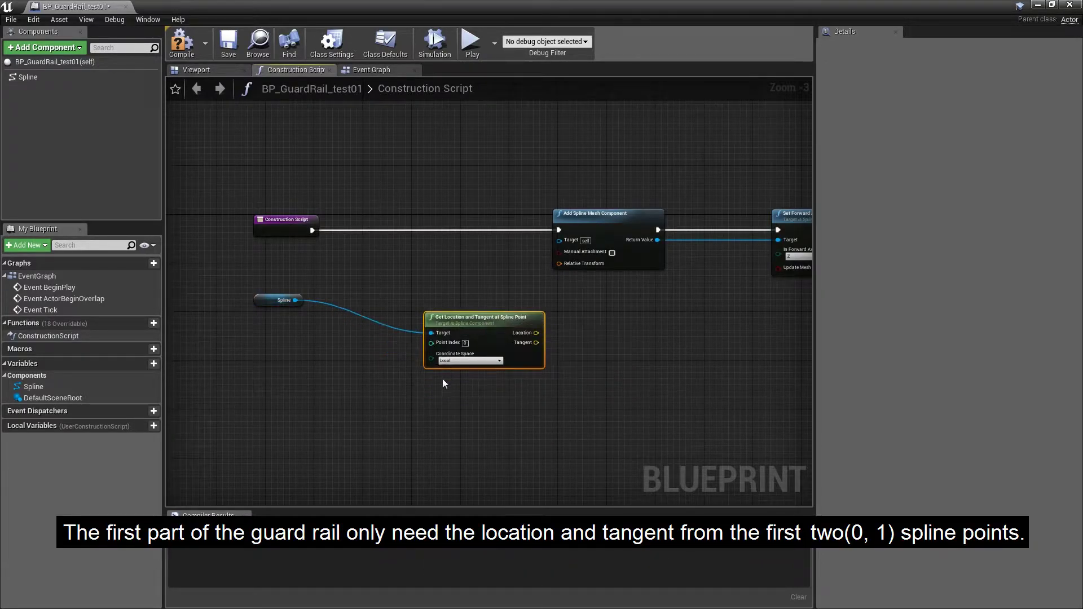
pyautogui.hotkey('ctrl', 'c')
pyautogui.hotkey('ctrl', 'v')
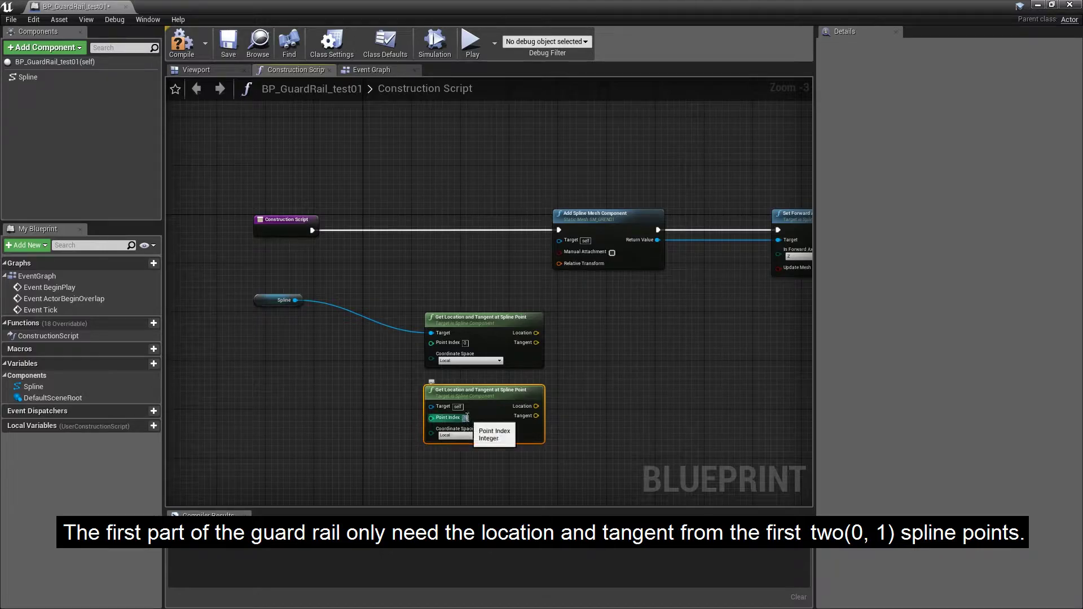
pyautogui.moveTo(295, 301); pyautogui.dragTo(431, 408)
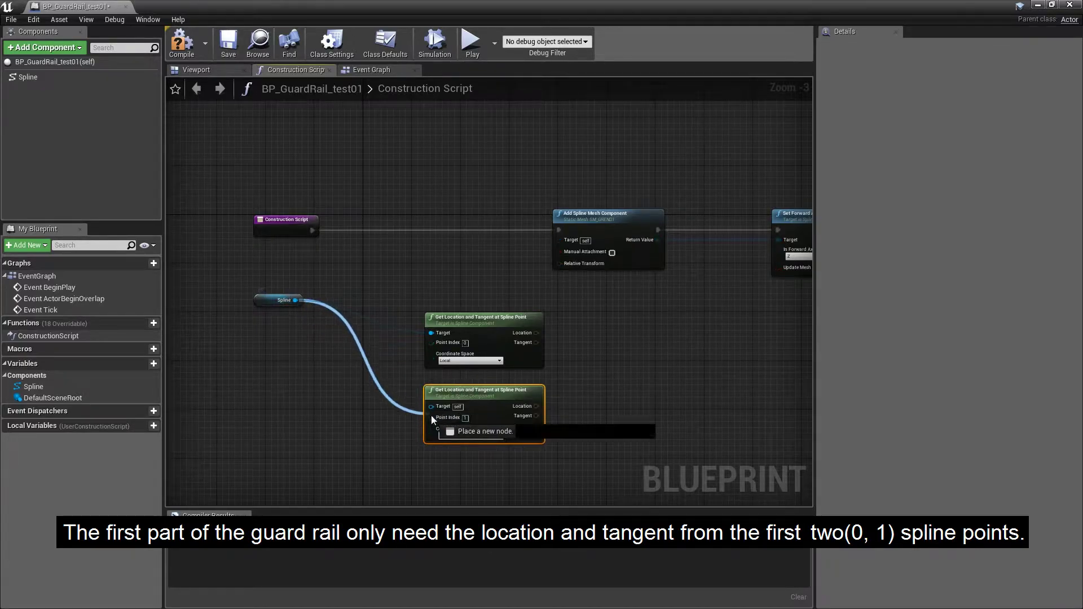
pyautogui.moveTo(295, 301); pyautogui.dragTo(431, 406)
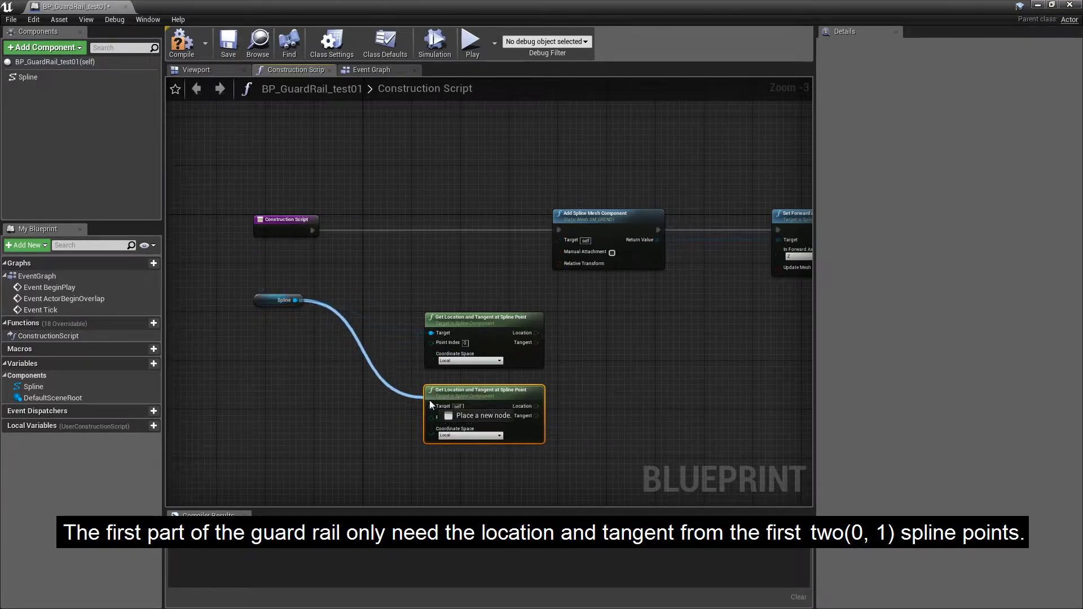
pyautogui.moveTo(282, 300); pyautogui.dragTo(336, 377)
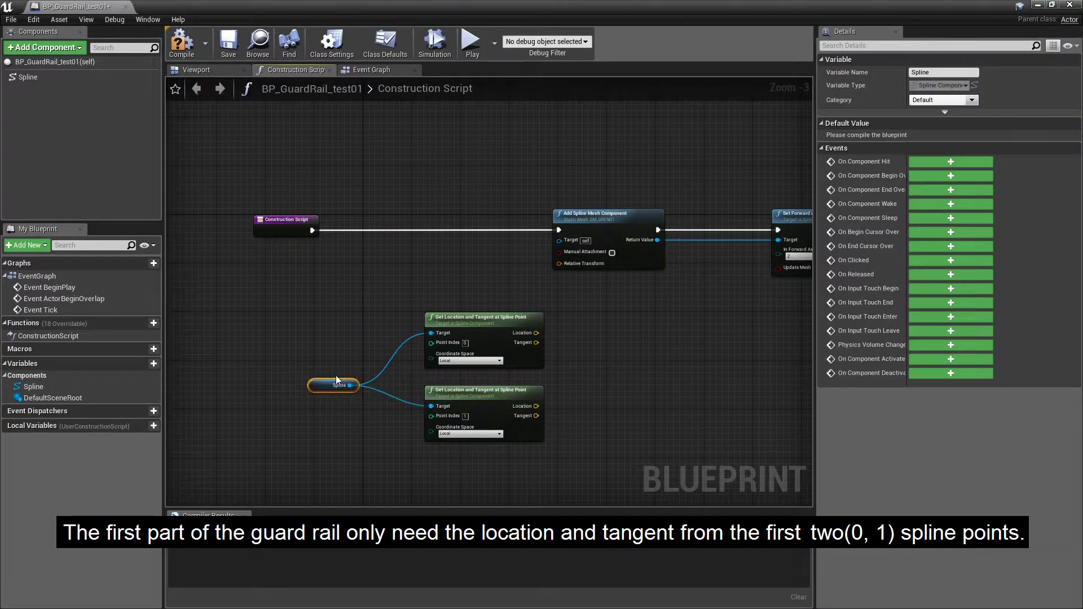
pyautogui.moveTo(430, 318)
pyautogui.mouseDown(button='right')
pyautogui.moveTo(250, 313)
pyautogui.moveTo(326, 328)
pyautogui.mouseUp(button='right')
# Route both points' location and tangent outputs through stacked reroute knots.
pyautogui.moveTo(314, 327); pyautogui.dragTo(368, 357)
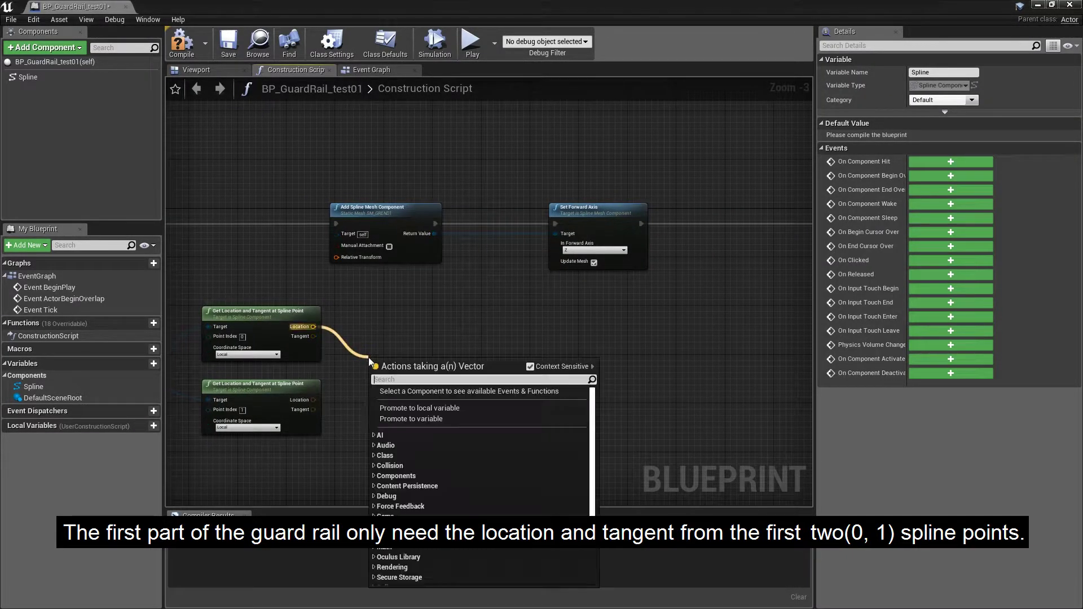
pyautogui.write('reroute')
pyautogui.press('Return')
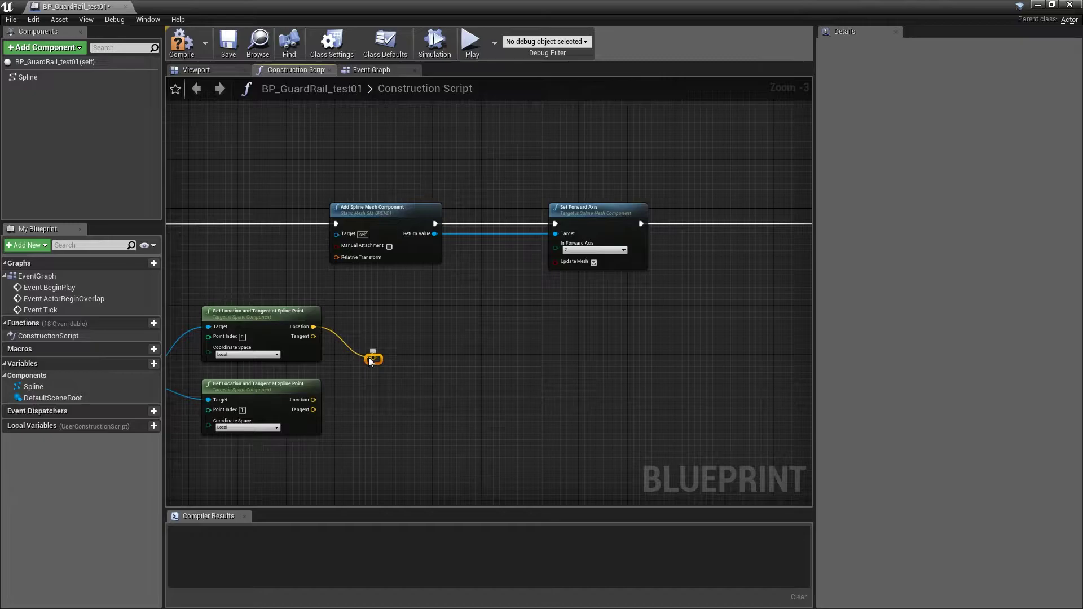
pyautogui.scroll(3, 367, 357)
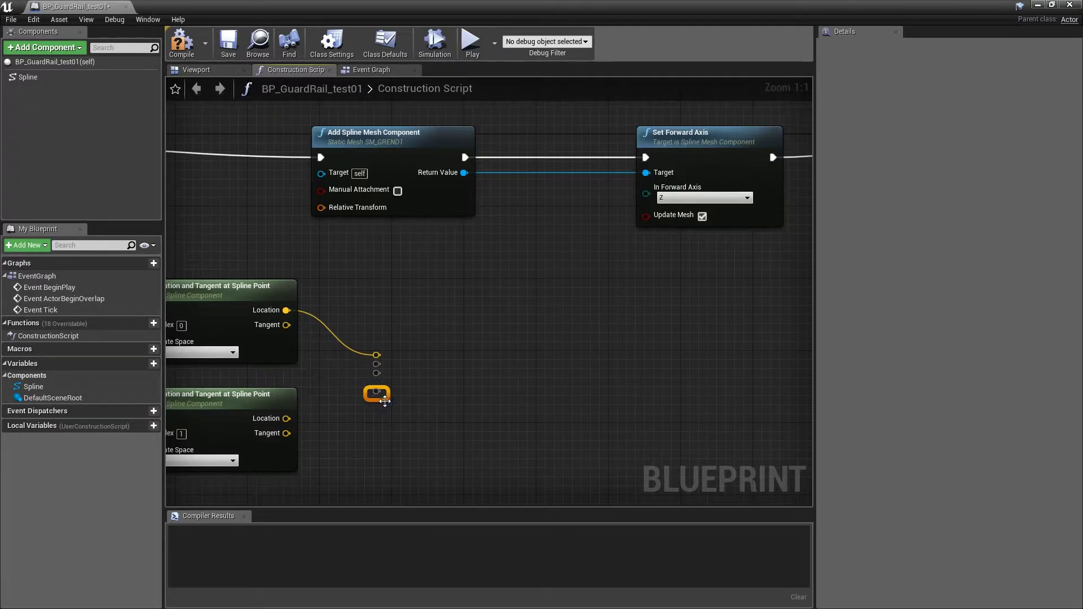
pyautogui.moveTo(286, 325); pyautogui.dragTo(377, 365)
pyautogui.moveTo(287, 418); pyautogui.dragTo(437, 348)
pyautogui.moveTo(376, 364); pyautogui.dragTo(439, 355)
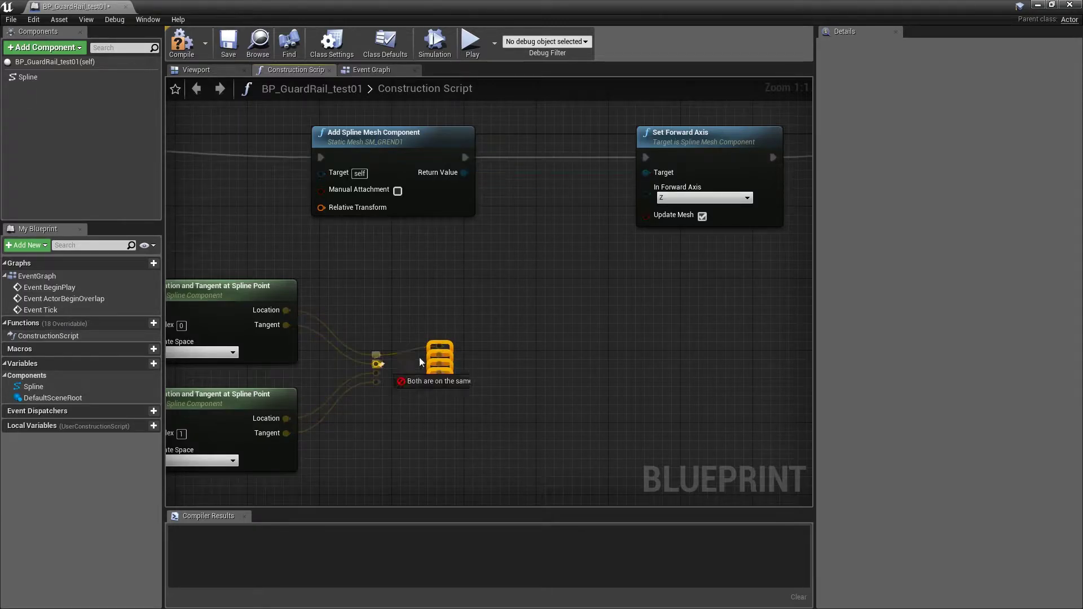
pyautogui.moveTo(377, 373); pyautogui.dragTo(439, 365)
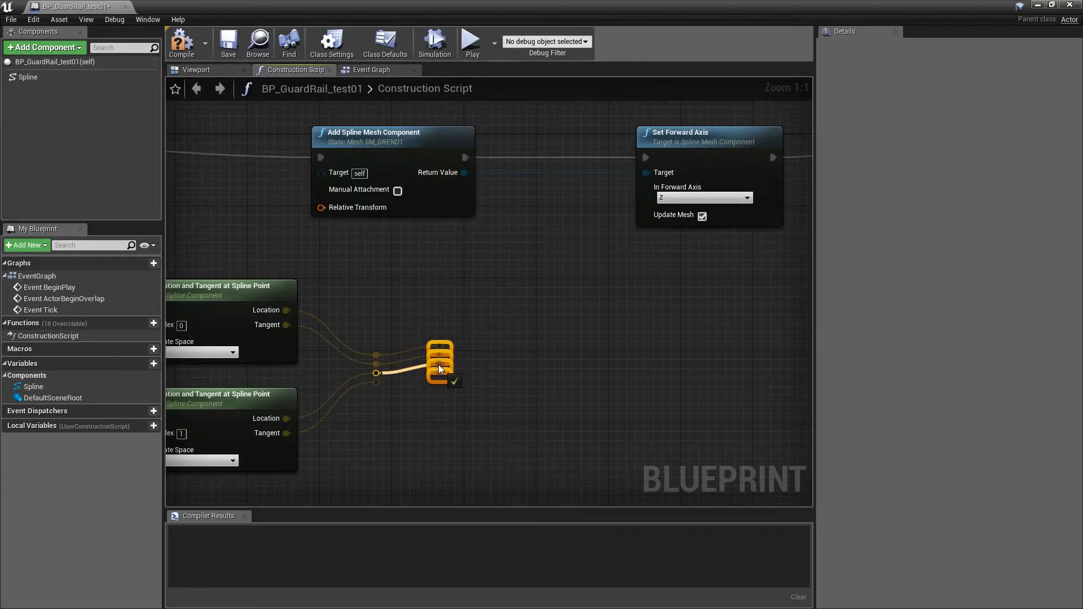
pyautogui.moveTo(376, 382); pyautogui.dragTo(438, 377)
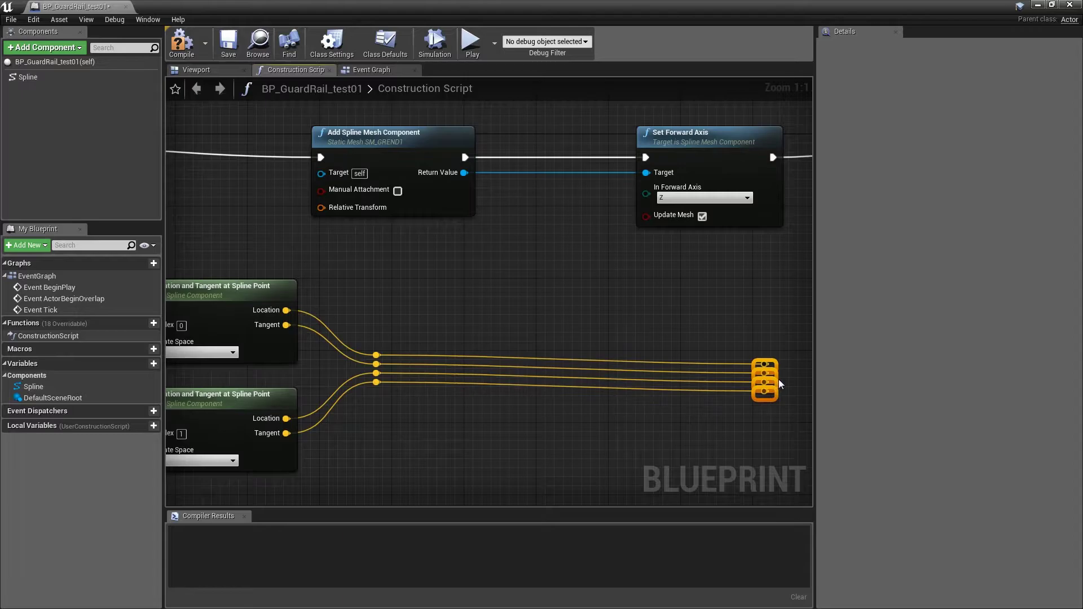
# Connect the reroute wires to Start Pos, Start Tangent, End Pos and End Tangent.
pyautogui.moveTo(452, 365); pyautogui.dragTo(795, 372)
pyautogui.moveTo(795, 373)
pyautogui.mouseDown(button='right')
pyautogui.moveTo(700, 332)
pyautogui.moveTo(487, 343)
pyautogui.mouseUp(button='right')
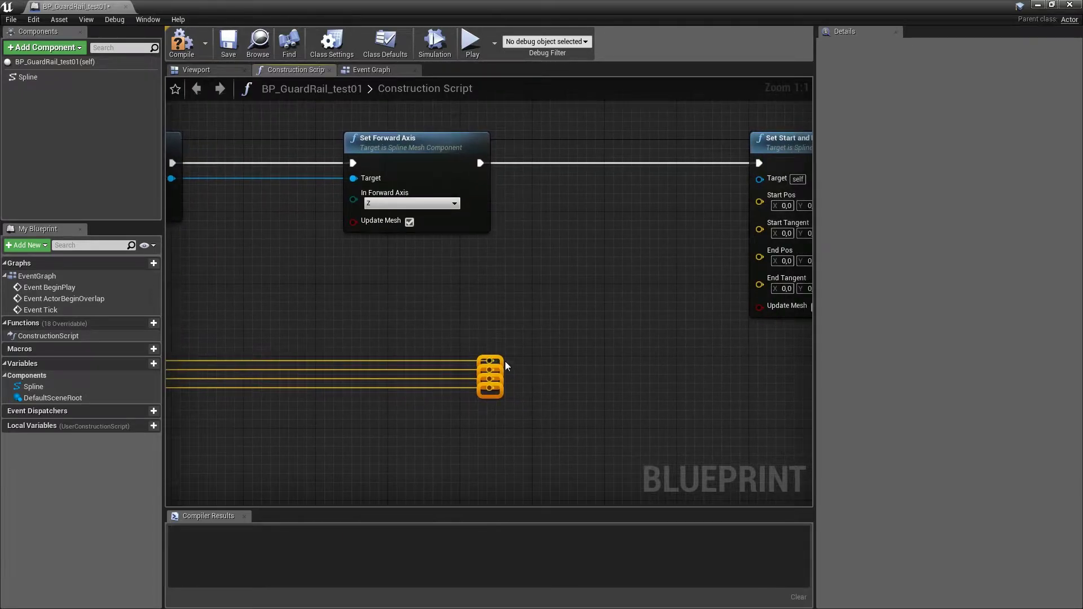
pyautogui.moveTo(506, 365)
pyautogui.mouseDown()
pyautogui.moveTo(609, 365)
pyautogui.moveTo(756, 204)
pyautogui.mouseUp()
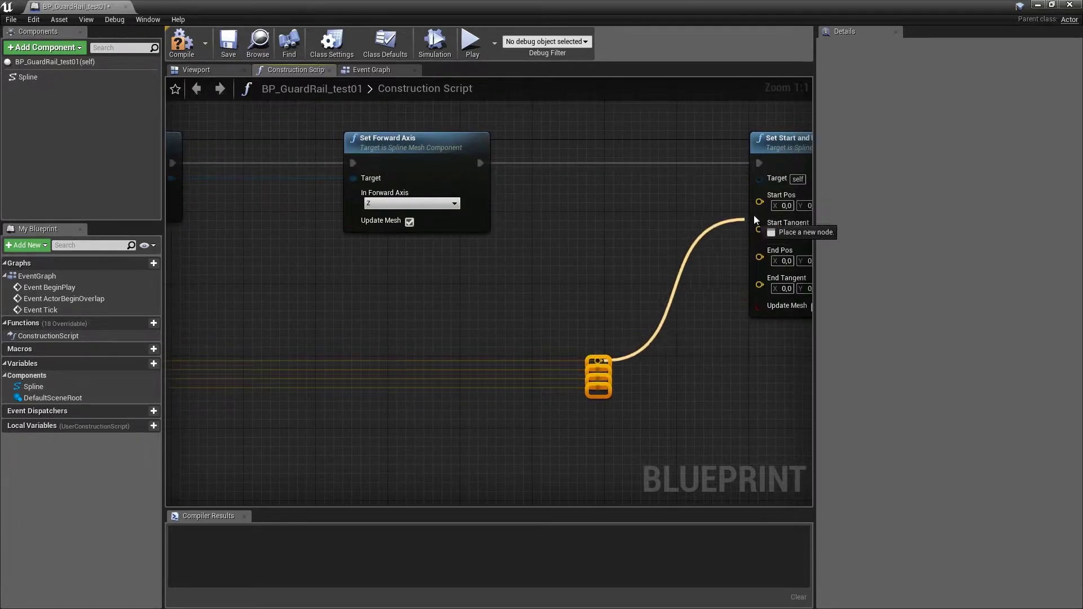
pyautogui.moveTo(599, 370); pyautogui.dragTo(760, 210)
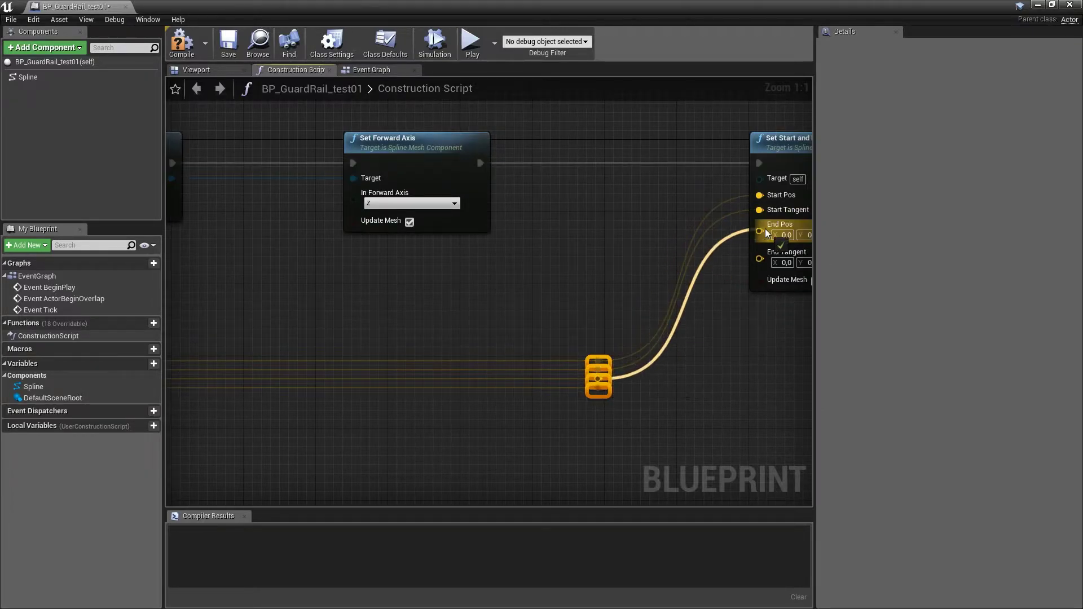
pyautogui.moveTo(598, 381)
pyautogui.mouseDown()
pyautogui.moveTo(760, 224)
pyautogui.moveTo(718, 328)
pyautogui.moveTo(759, 246)
pyautogui.mouseUp()
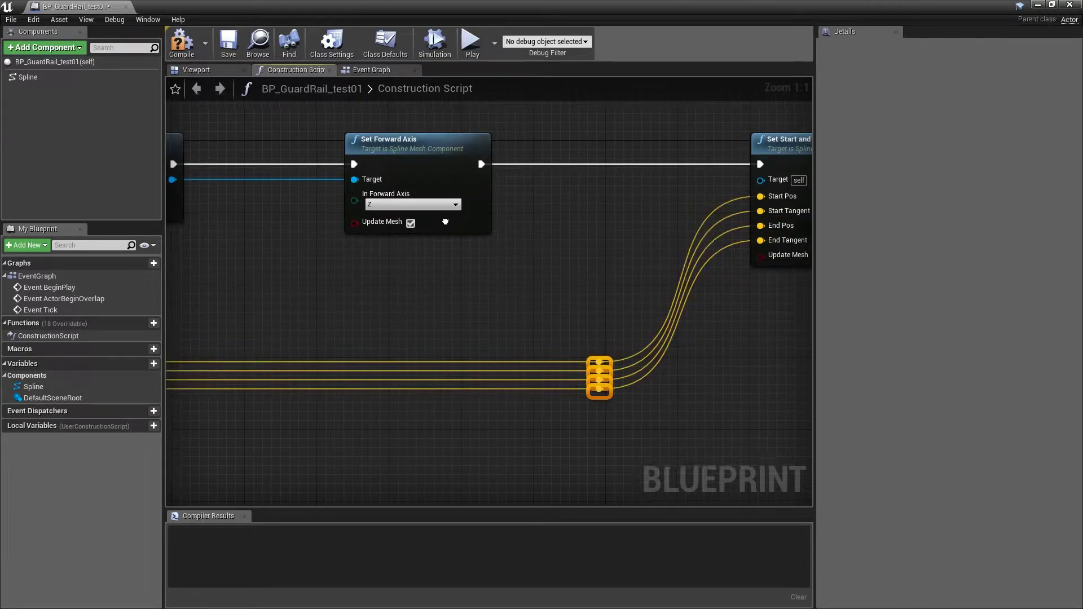
pyautogui.moveTo(228, 208); pyautogui.dragTo(340, 258, button='right')
# Reroute the spline mesh Return Value into Set Start and End's Target.
pyautogui.moveTo(284, 229); pyautogui.dragTo(466, 345)
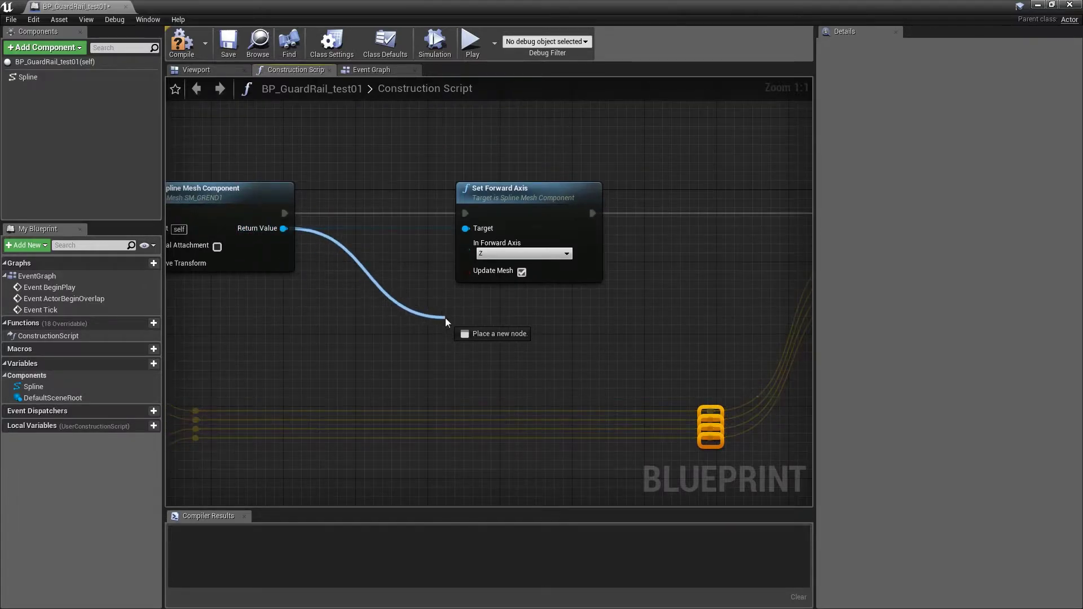
pyautogui.write('reroute')
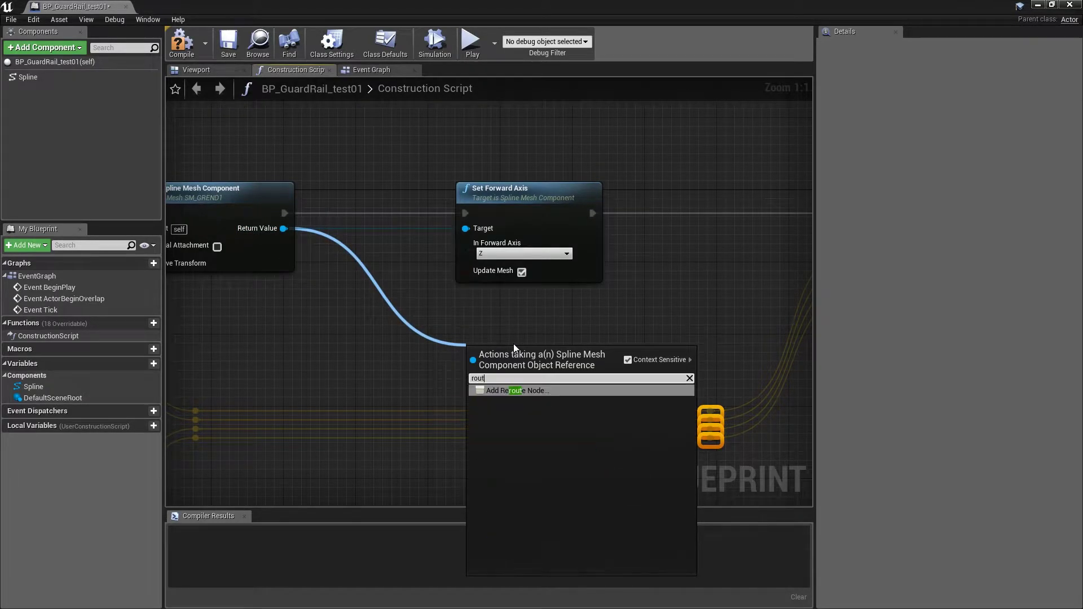
pyautogui.press('Return')
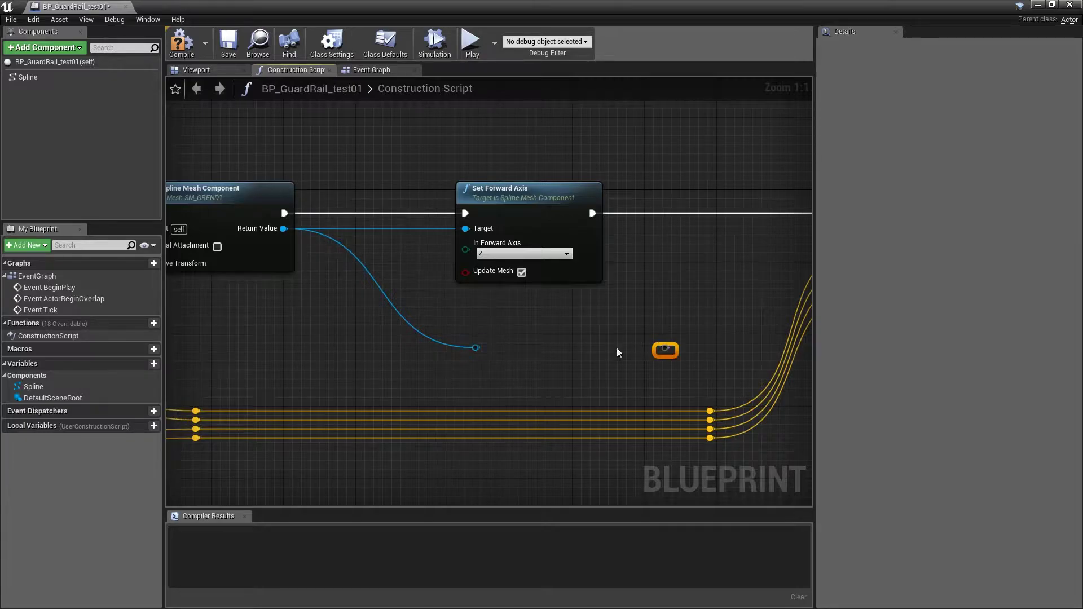
pyautogui.moveTo(475, 347); pyautogui.dragTo(670, 351)
pyautogui.moveTo(728, 336); pyautogui.dragTo(496, 345, button='right')
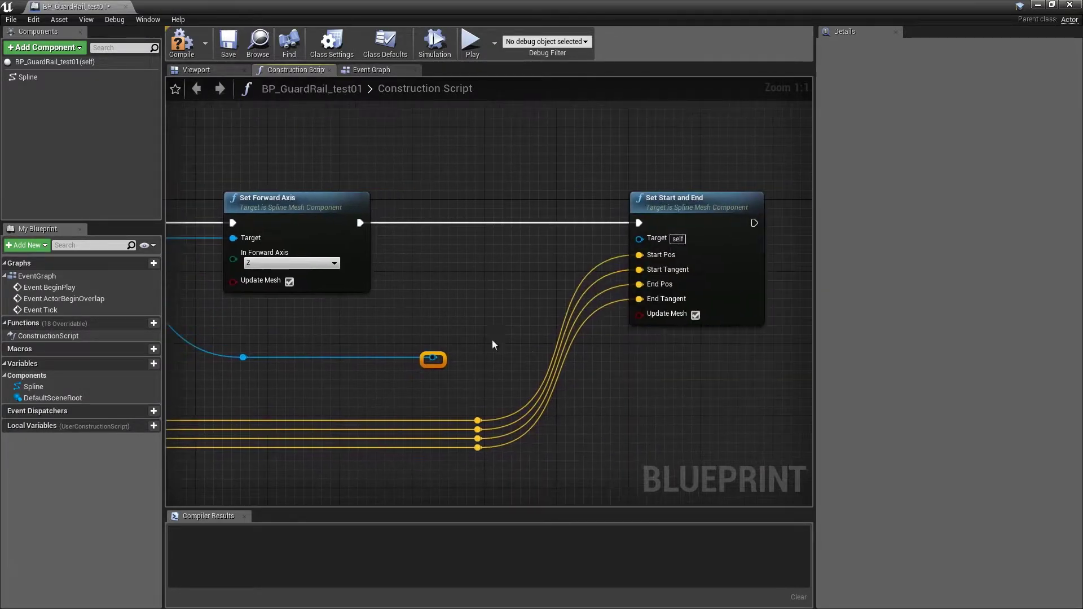
pyautogui.moveTo(434, 359); pyautogui.dragTo(644, 238)
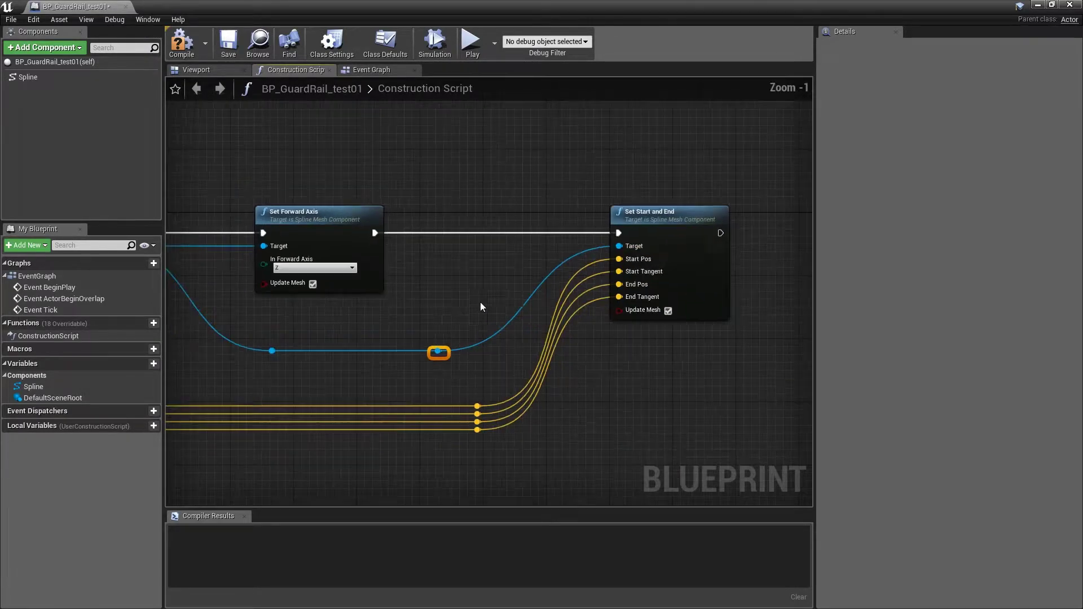
pyautogui.scroll(-2, 375, 290)
pyautogui.scroll(-1, 381, 281)
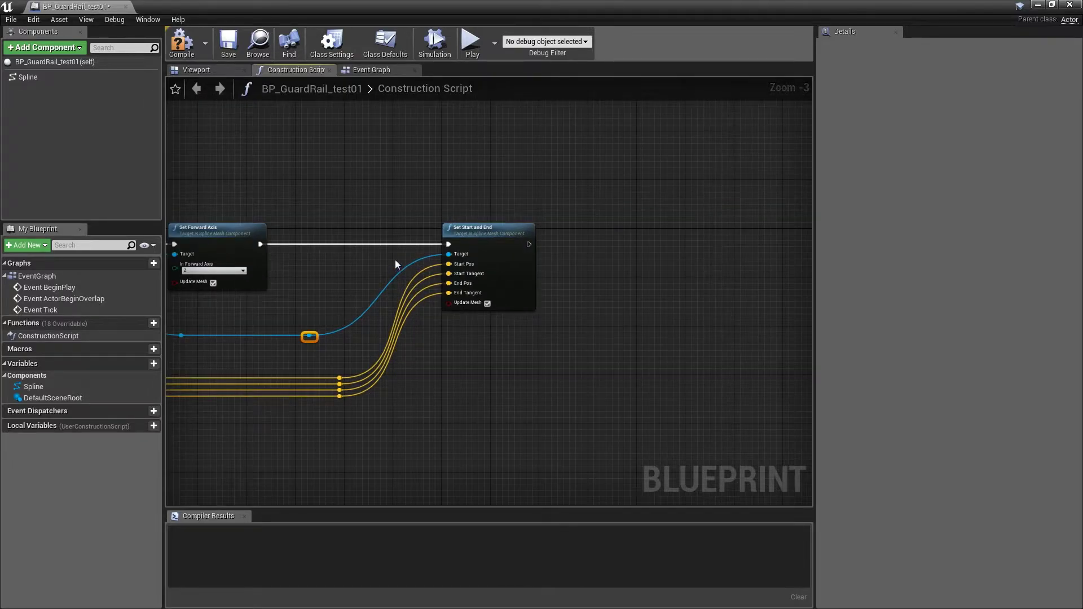
# Compile and save the blueprint, then return to the level editor.
pyautogui.click(182, 42)
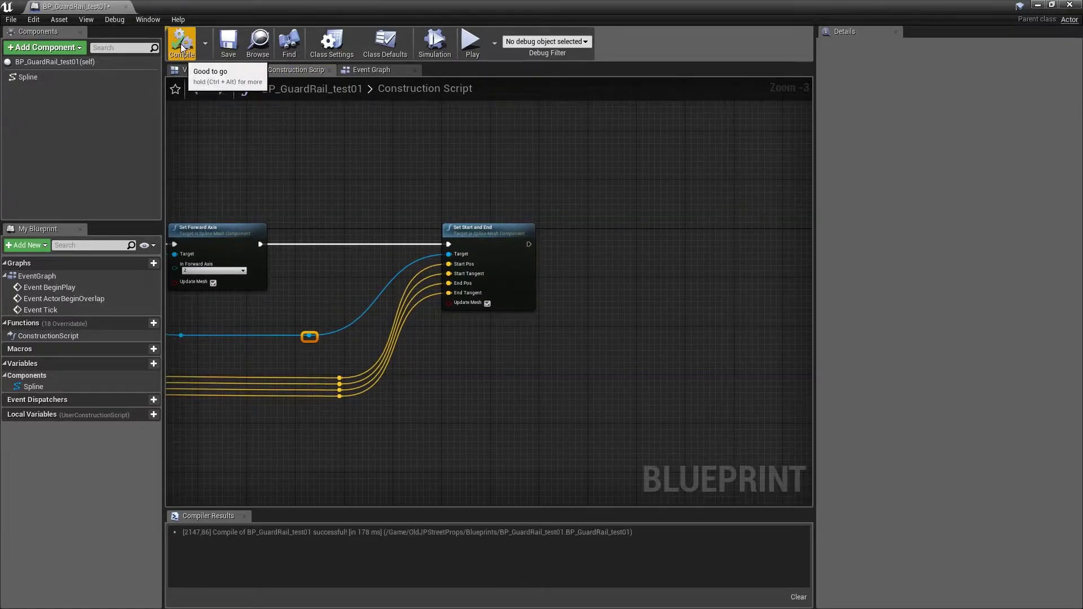
pyautogui.click(229, 42)
pyautogui.click(1039, 4)
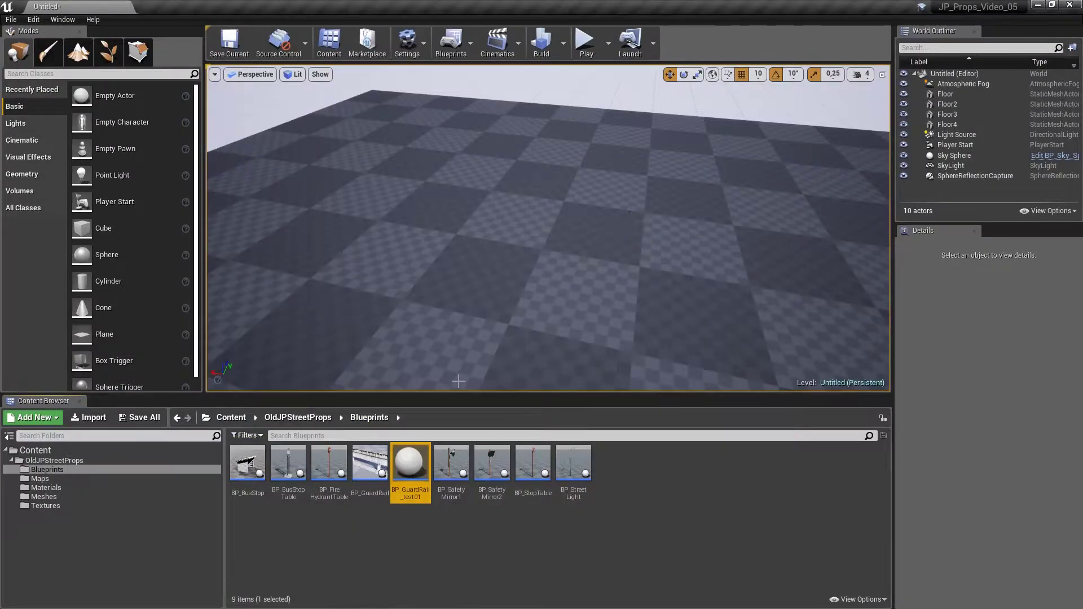
# Place BP_GuardRail_test01 in the level, pull out and rotate its end spline point, then reopen the blueprint.
pyautogui.moveTo(410, 463); pyautogui.dragTo(519, 297)
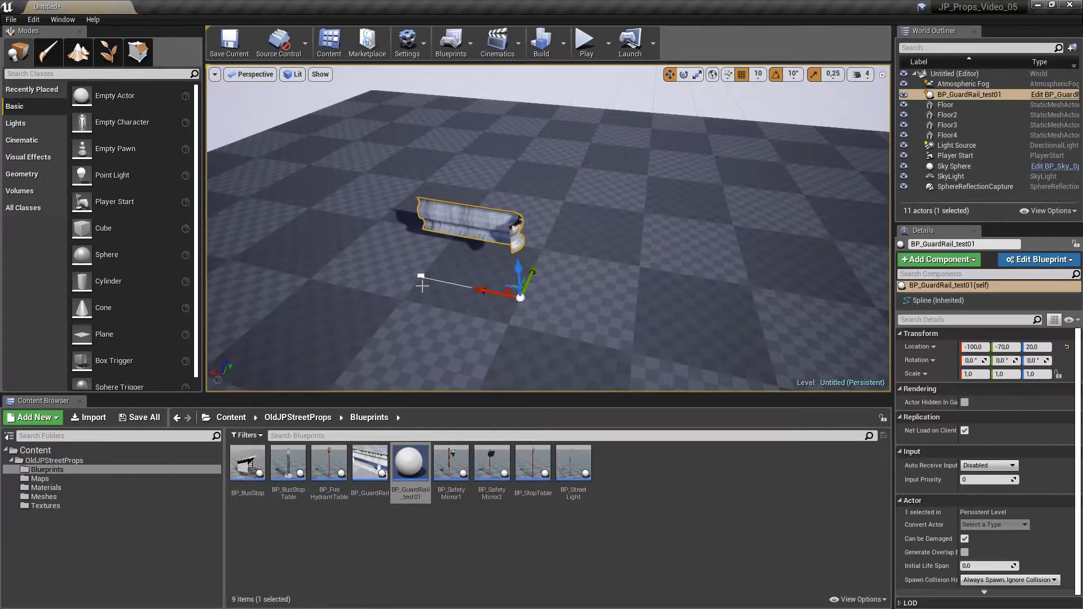
pyautogui.click(421, 277)
pyautogui.moveTo(399, 273); pyautogui.dragTo(338, 258)
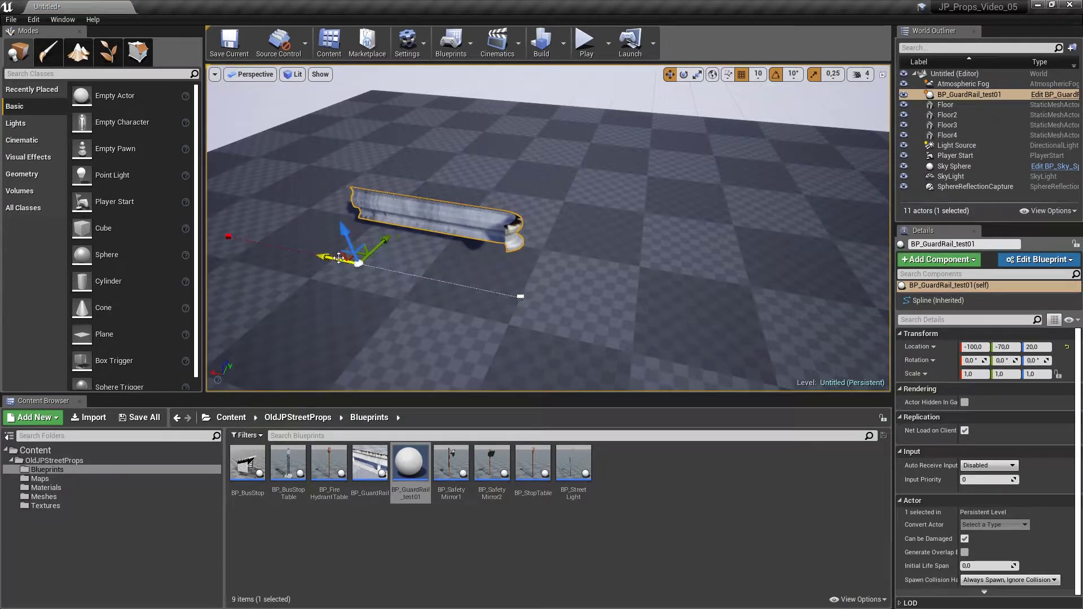
pyautogui.press('e')
pyautogui.moveTo(394, 299)
pyautogui.mouseDown()
pyautogui.moveTo(316, 304)
pyautogui.moveTo(395, 299)
pyautogui.mouseUp()
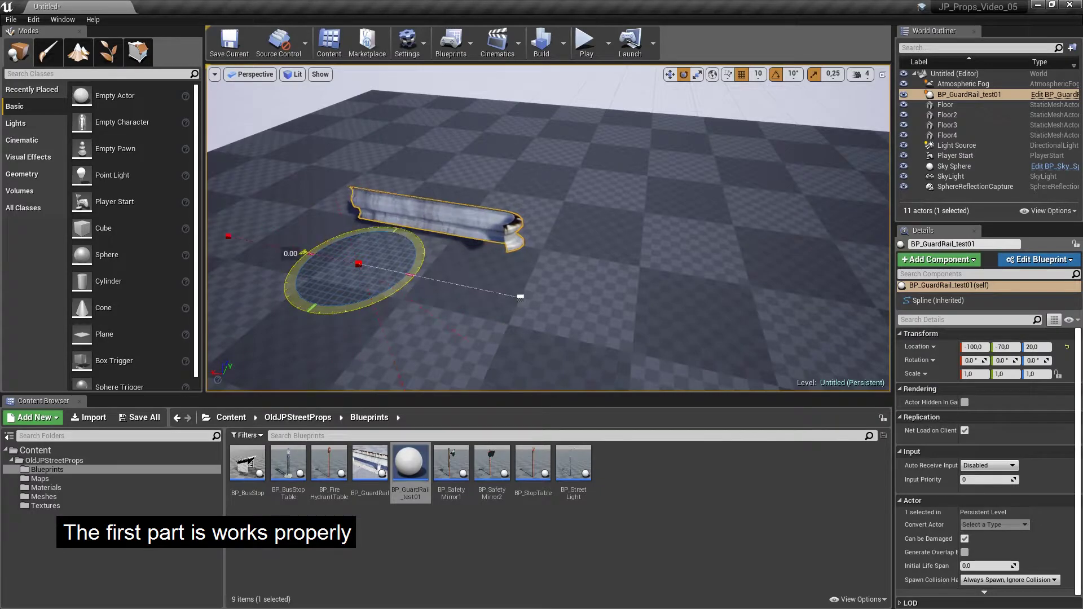
pyautogui.moveTo(316, 294); pyautogui.dragTo(395, 294)
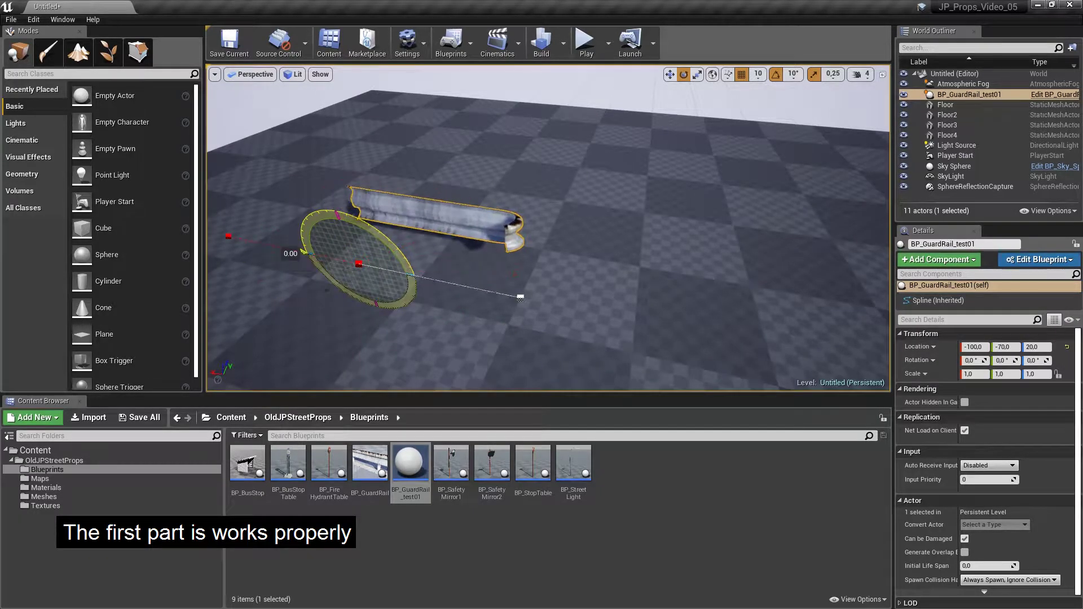
pyautogui.moveTo(304, 252); pyautogui.dragTo(439, 220)
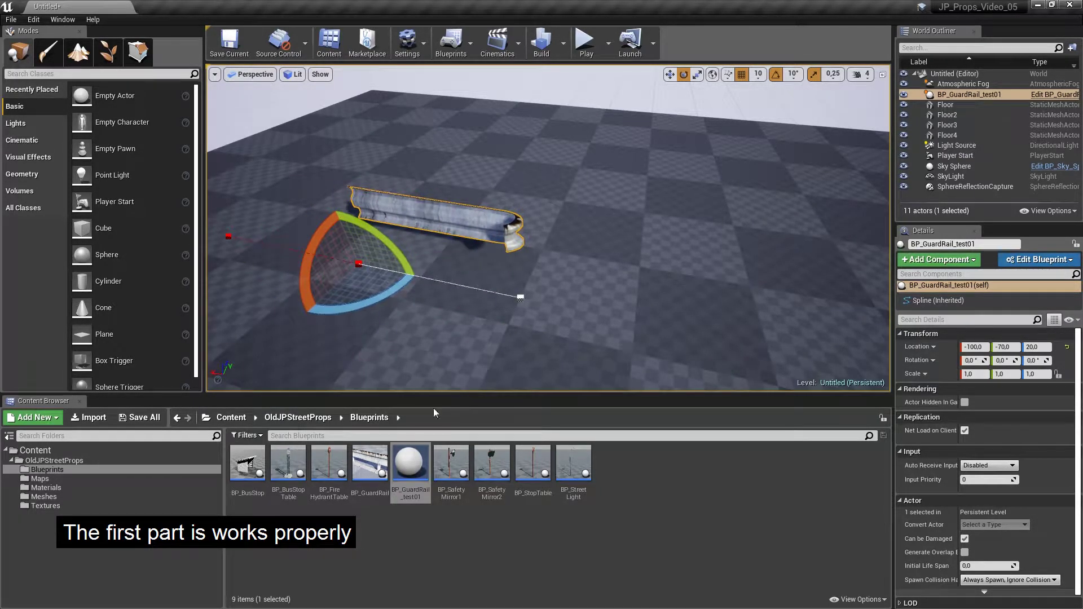
pyautogui.doubleClick(411, 464)
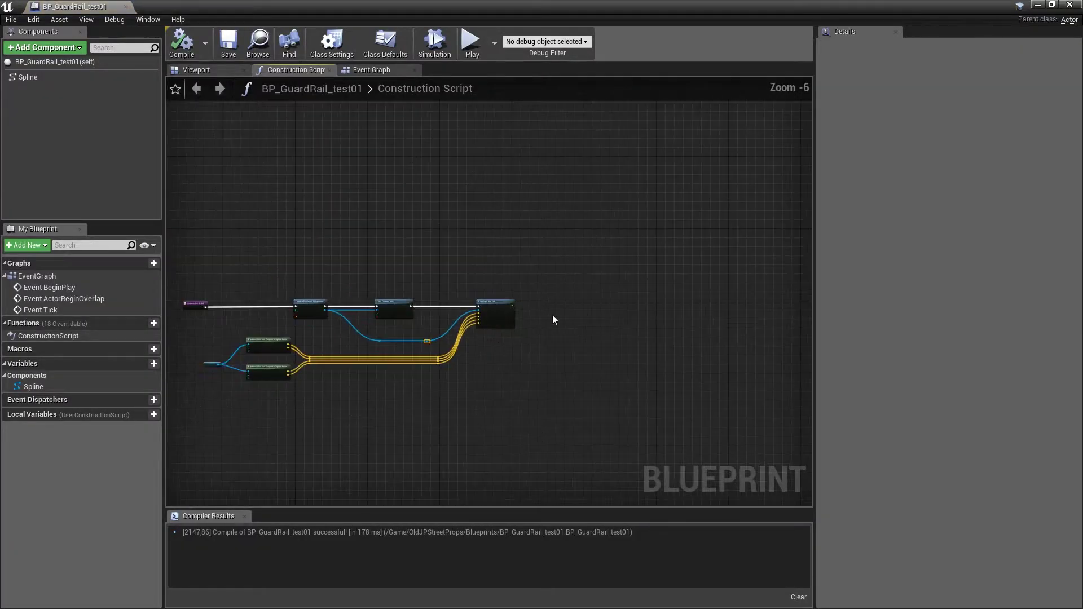
# Add a ForLoop node after Set Start and End.
pyautogui.scroll(3, 437, 313)
pyautogui.moveTo(299, 293); pyautogui.dragTo(774, 297)
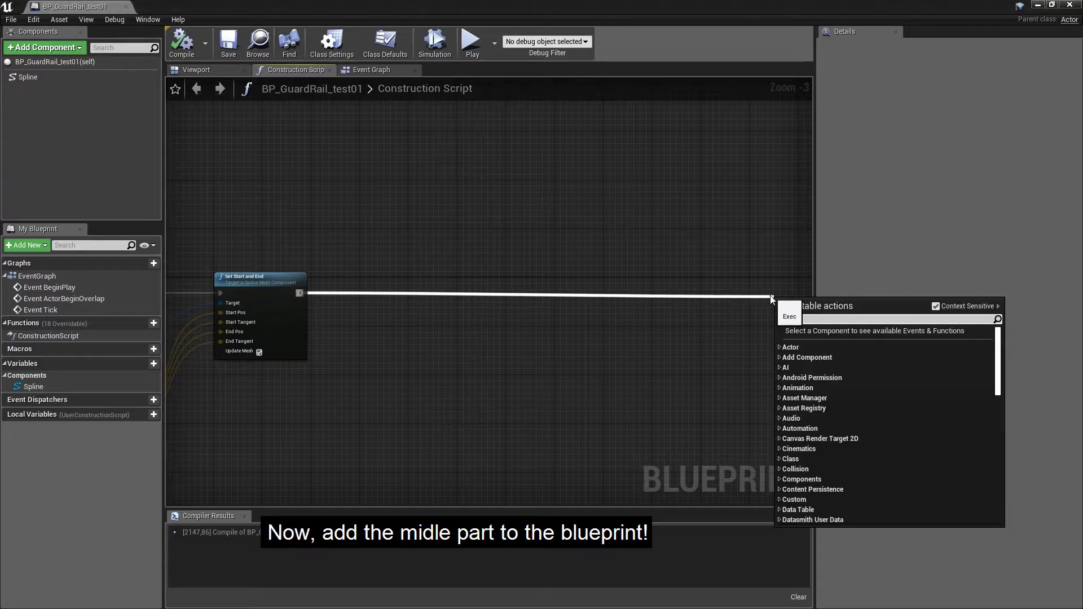
pyautogui.write('forloop')
pyautogui.press('Return')
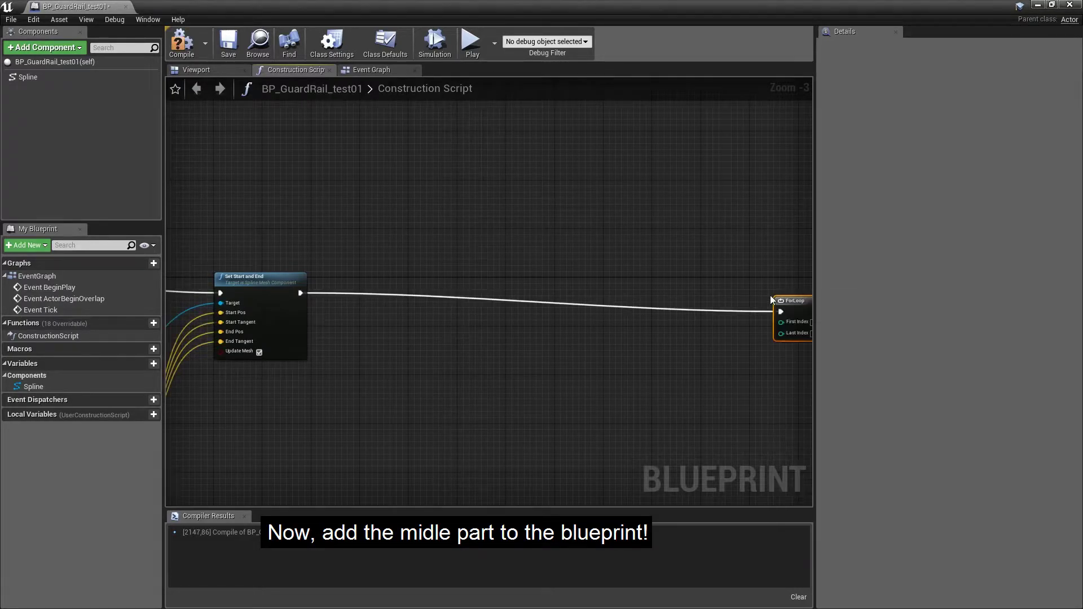
pyautogui.moveTo(760, 293); pyautogui.dragTo(663, 292, button='right')
pyautogui.moveTo(696, 299); pyautogui.dragTo(696, 281)
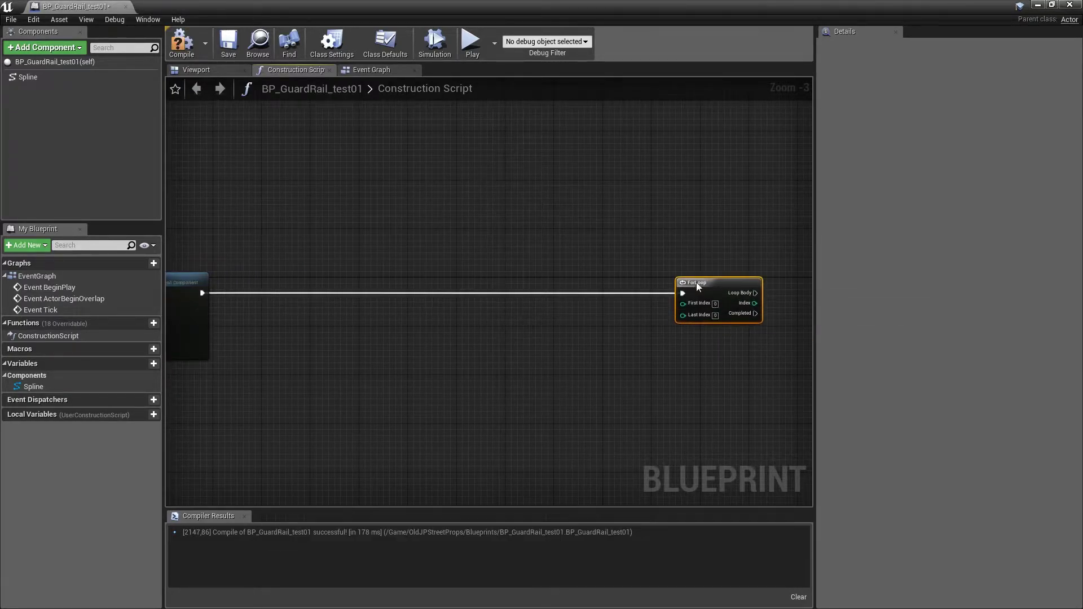
pyautogui.moveTo(736, 253); pyautogui.dragTo(529, 249, button='right')
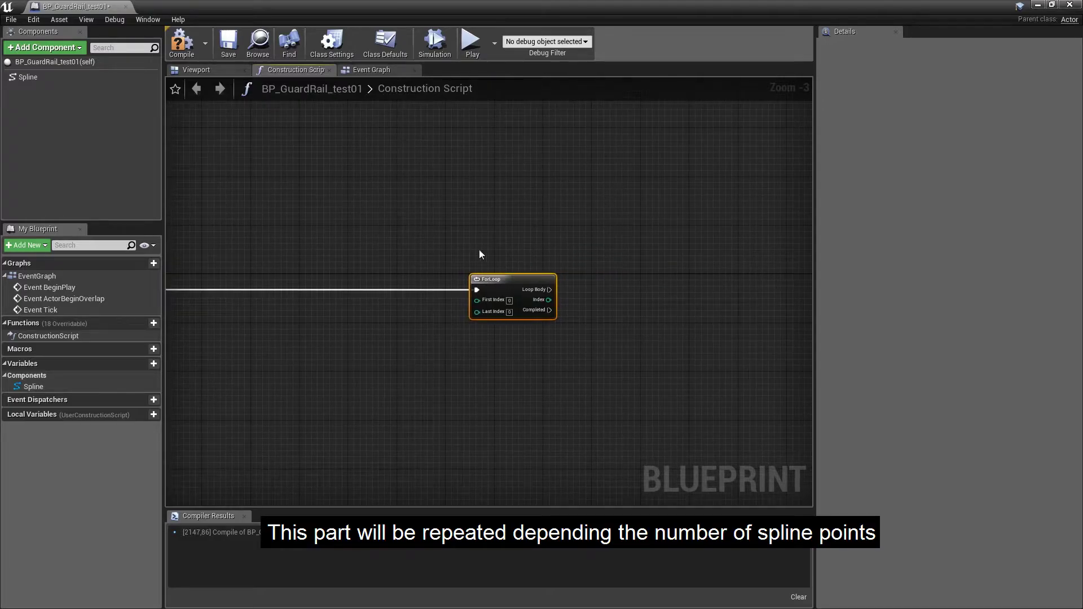
# From a Spline reference, add Get Number Of Spline Points and a subtract node after it.
pyautogui.click(28, 77)
pyautogui.moveTo(296, 343); pyautogui.dragTo(398, 347)
pyautogui.write('get numbe')
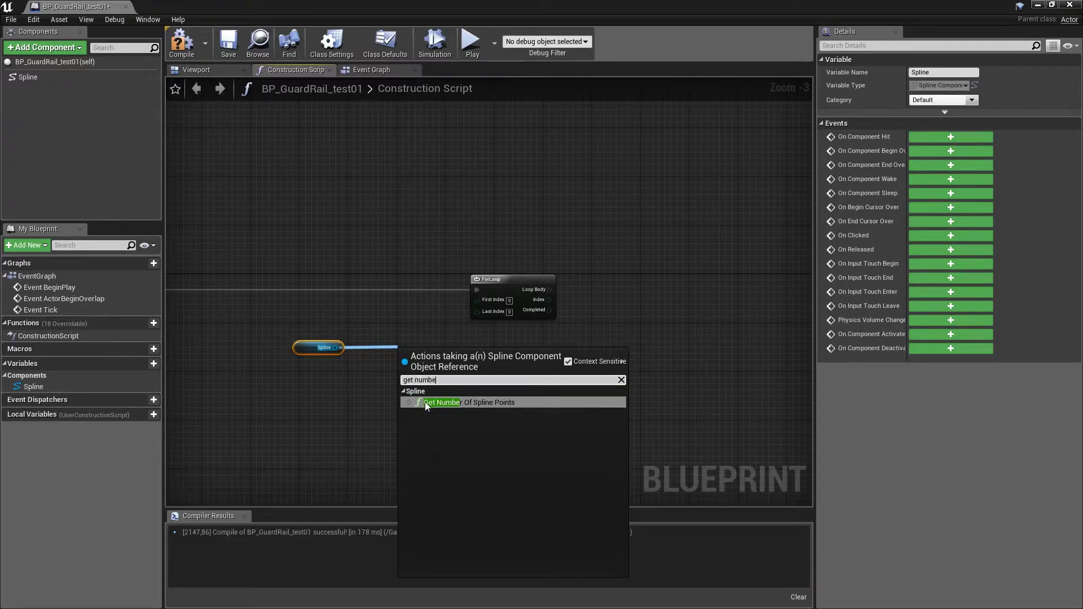
pyautogui.click(425, 402)
pyautogui.moveTo(474, 368); pyautogui.dragTo(525, 370)
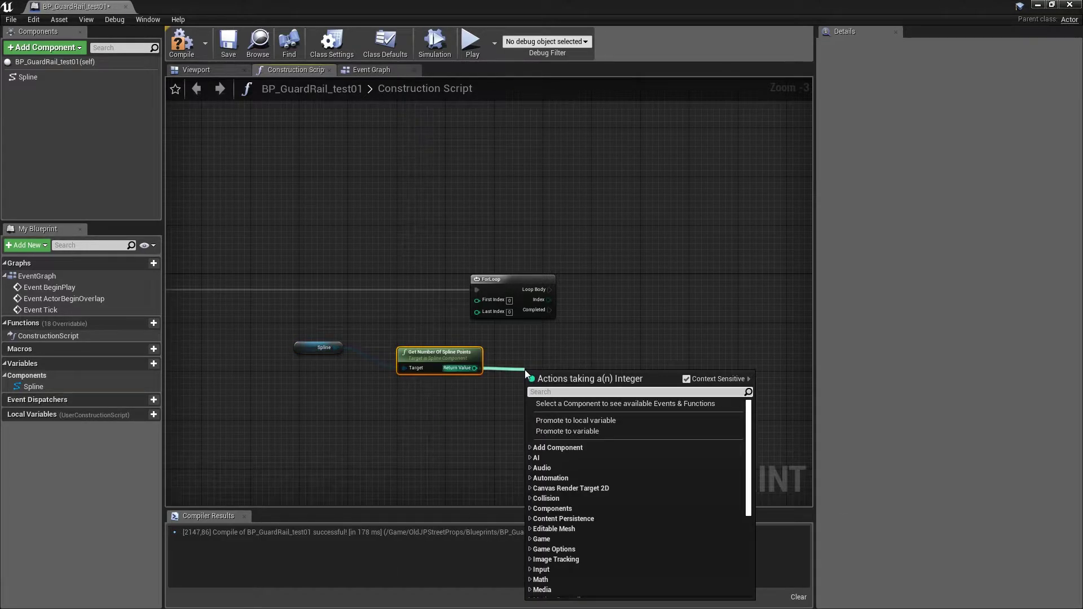
pyautogui.write('-')
pyautogui.press('Return')
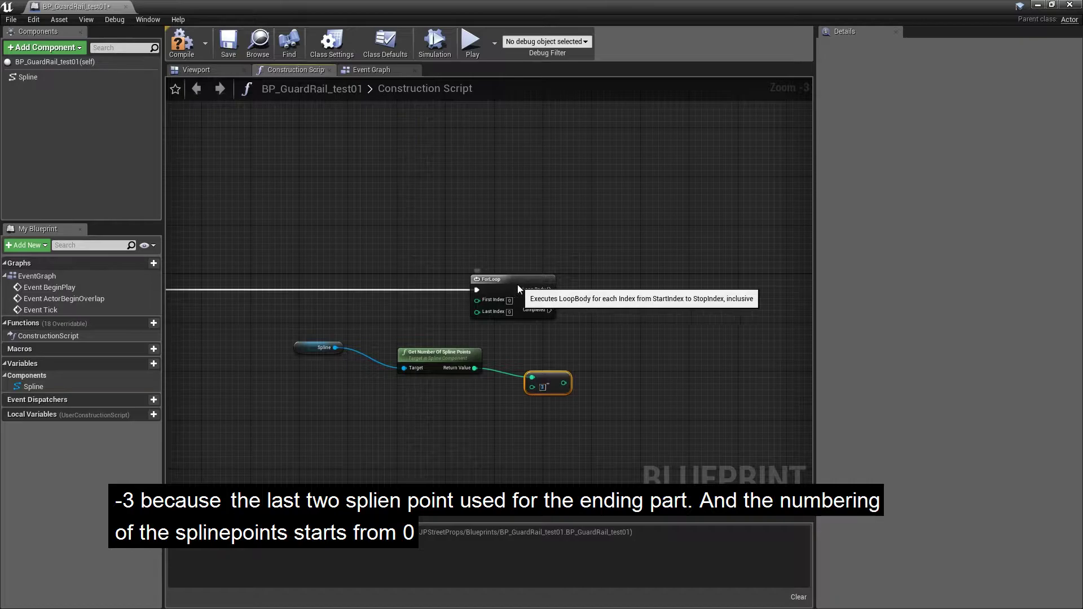
# Feed the point count minus 3 into the ForLoop's Last Index and set First Index to 1.
pyautogui.moveTo(517, 284); pyautogui.dragTo(699, 284)
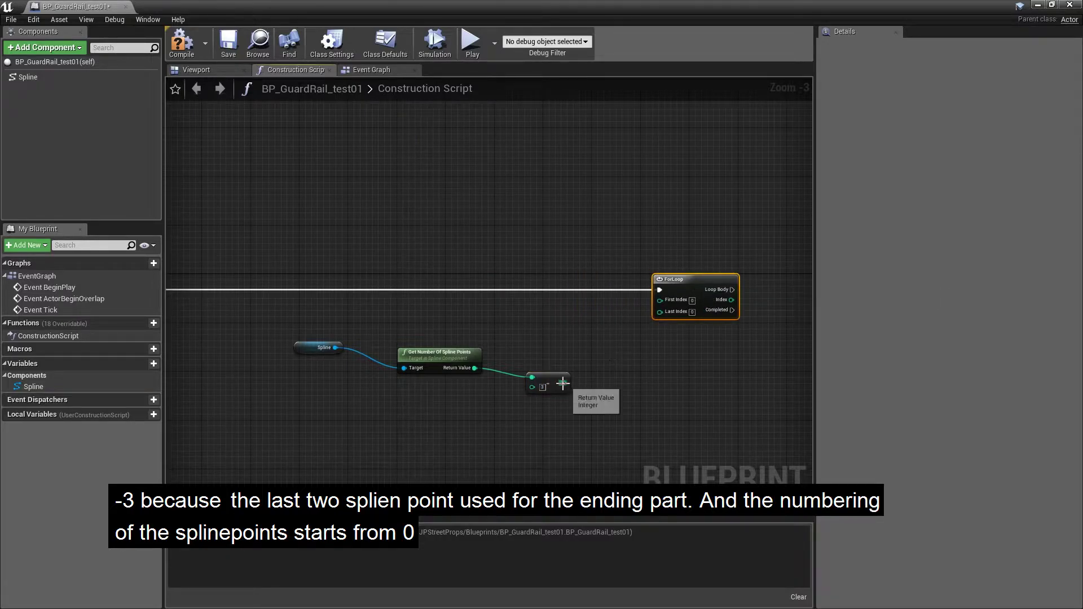
pyautogui.moveTo(563, 384); pyautogui.dragTo(660, 312)
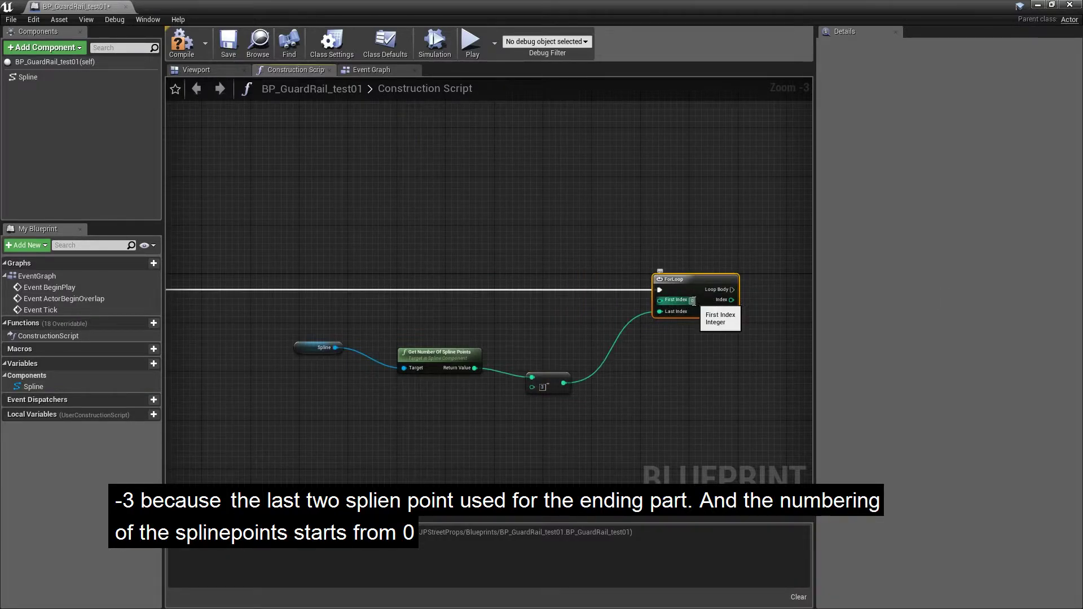
pyautogui.write('1')
pyautogui.press('Return')
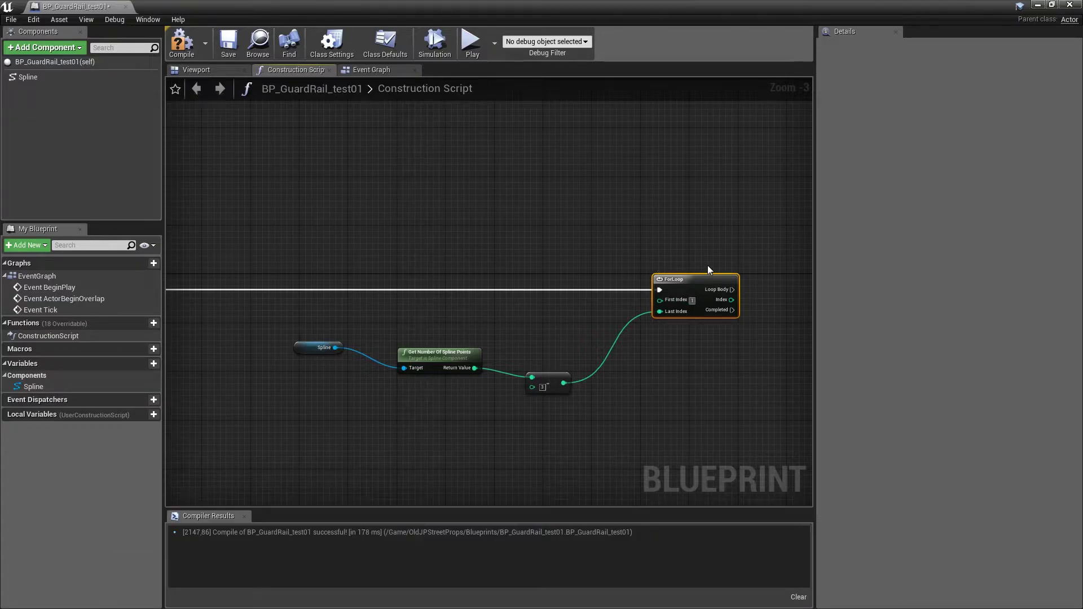
pyautogui.click(703, 348)
pyautogui.scroll(-3, 710, 347)
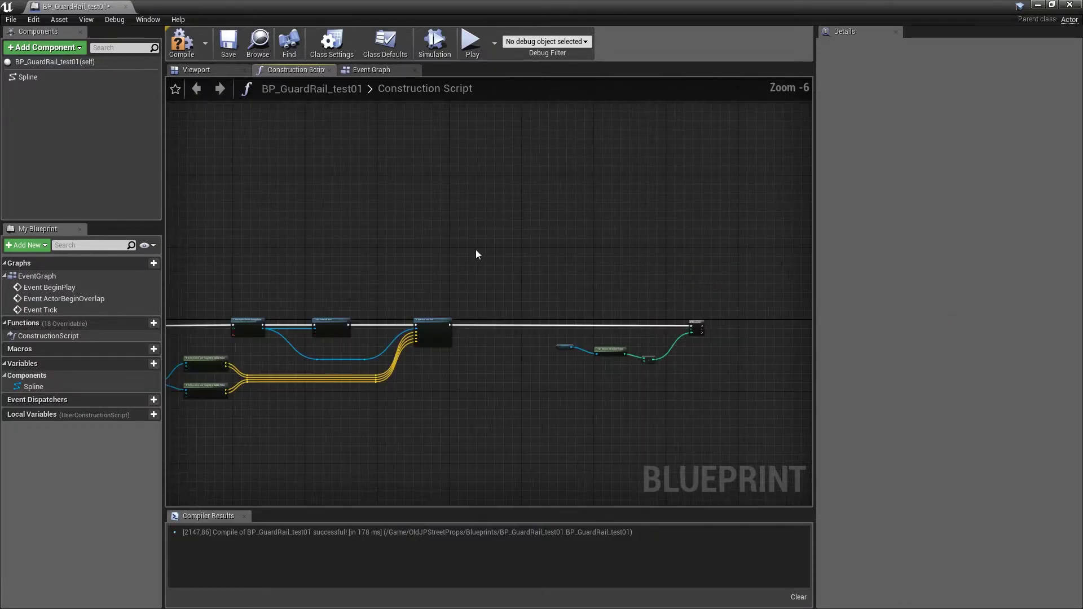
pyautogui.scroll(5, 398, 341)
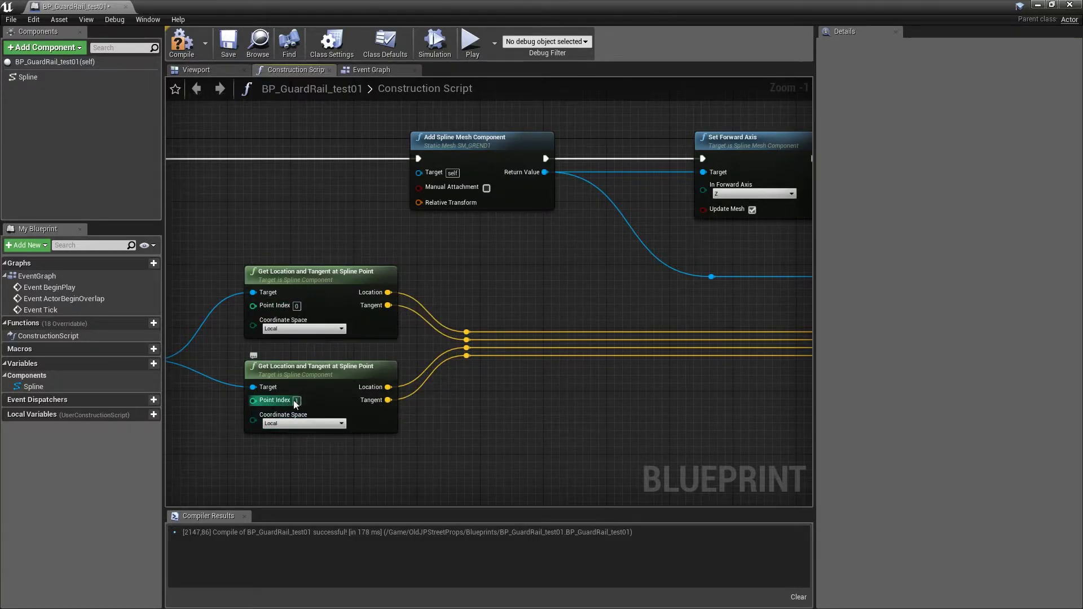
pyautogui.scroll(-5, 299, 402)
pyautogui.moveTo(506, 364); pyautogui.dragTo(712, 346, button='right')
pyautogui.scroll(5, 697, 321)
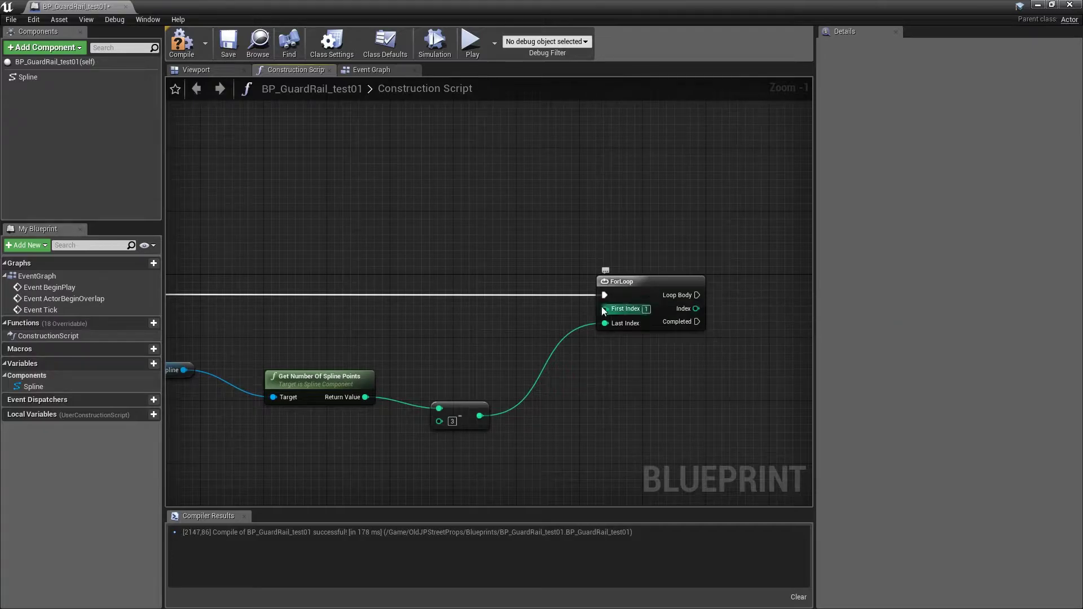
pyautogui.moveTo(635, 357); pyautogui.dragTo(450, 323, button='right')
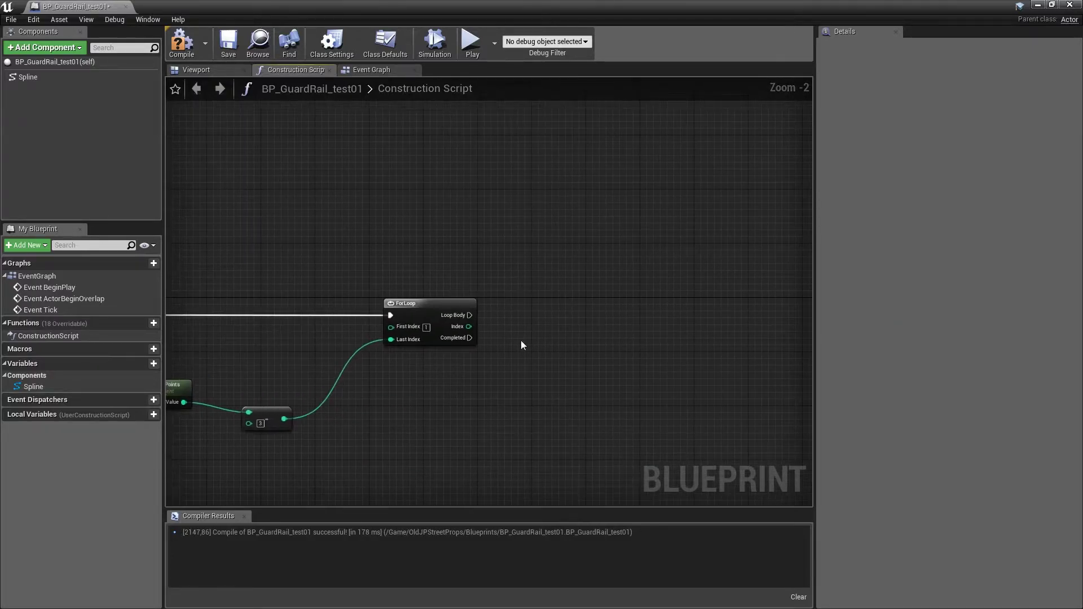
pyautogui.scroll(1, 450, 324)
pyautogui.scroll(-7, 644, 337)
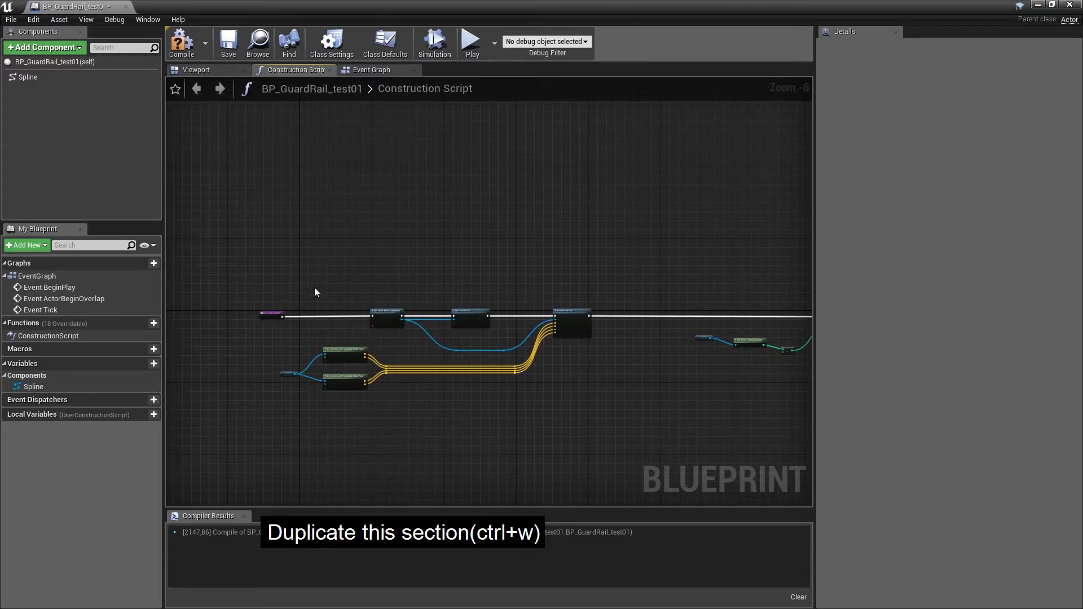
# Move the spline-mesh nodes and drive Add Spline Mesh Component from the ForLoop's Loop Body.
pyautogui.moveTo(314, 286); pyautogui.dragTo(569, 408)
pyautogui.moveTo(628, 387); pyautogui.dragTo(226, 361, button='right')
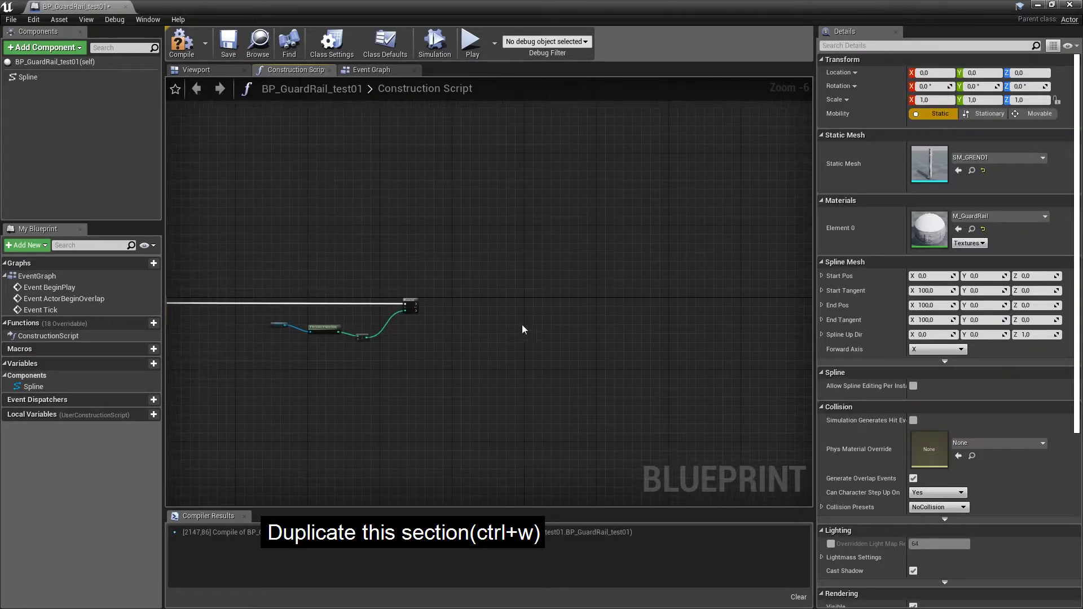
pyautogui.scroll(1, 522, 297)
pyautogui.scroll(1, 503, 297)
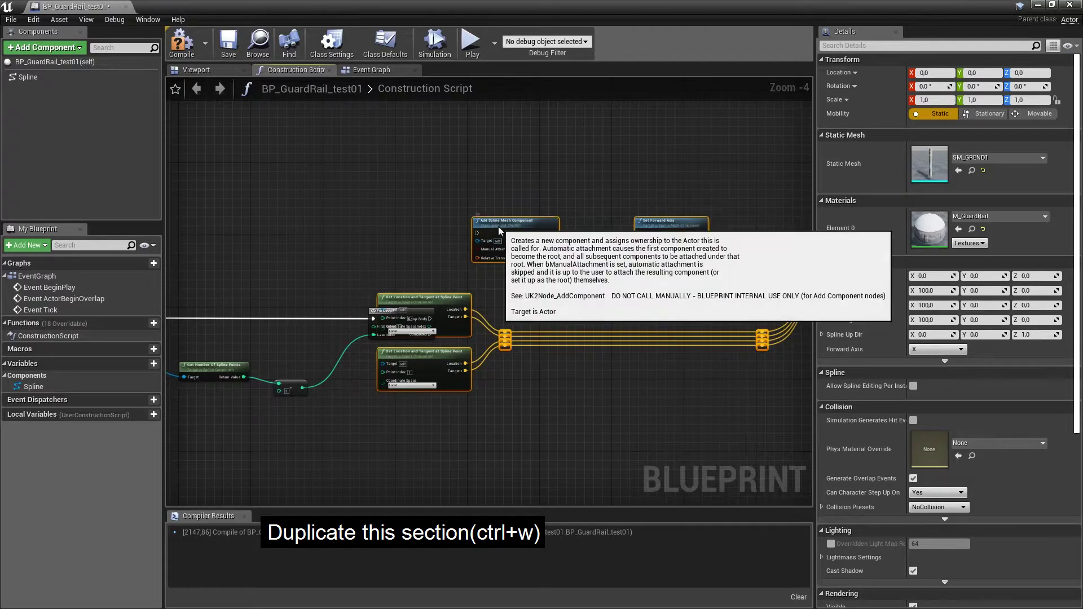
pyautogui.moveTo(498, 226); pyautogui.dragTo(617, 321)
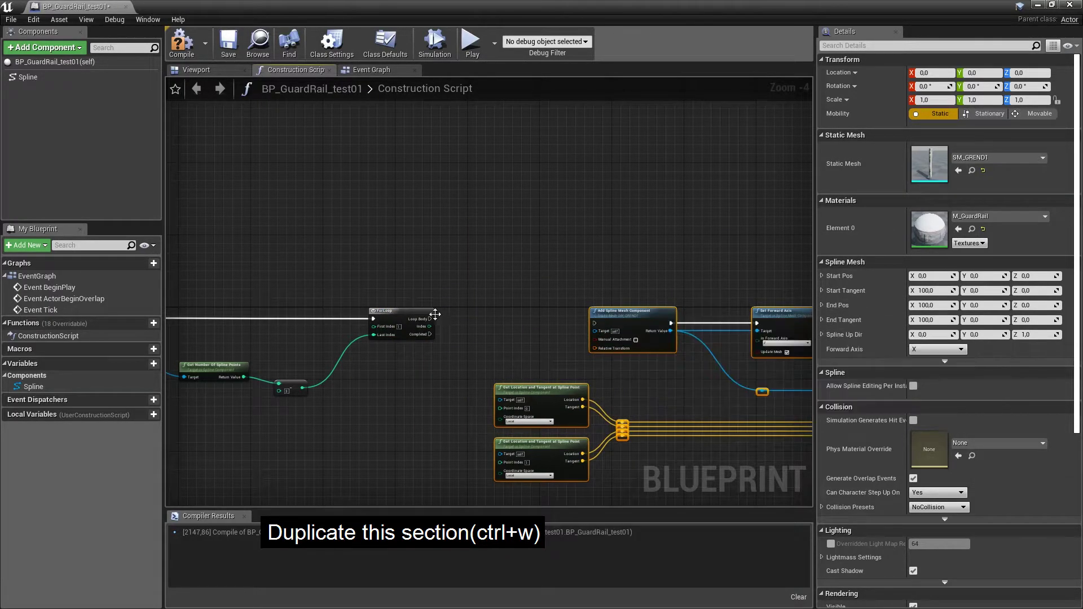
pyautogui.moveTo(430, 319); pyautogui.dragTo(600, 324)
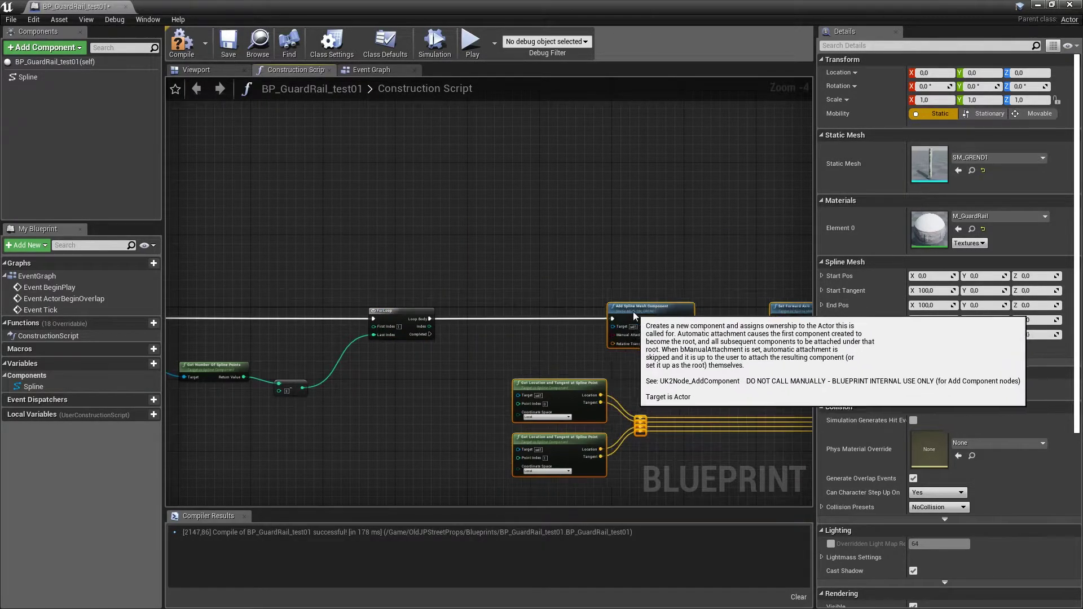
pyautogui.moveTo(645, 310); pyautogui.dragTo(555, 284, button='right')
pyautogui.click(404, 265)
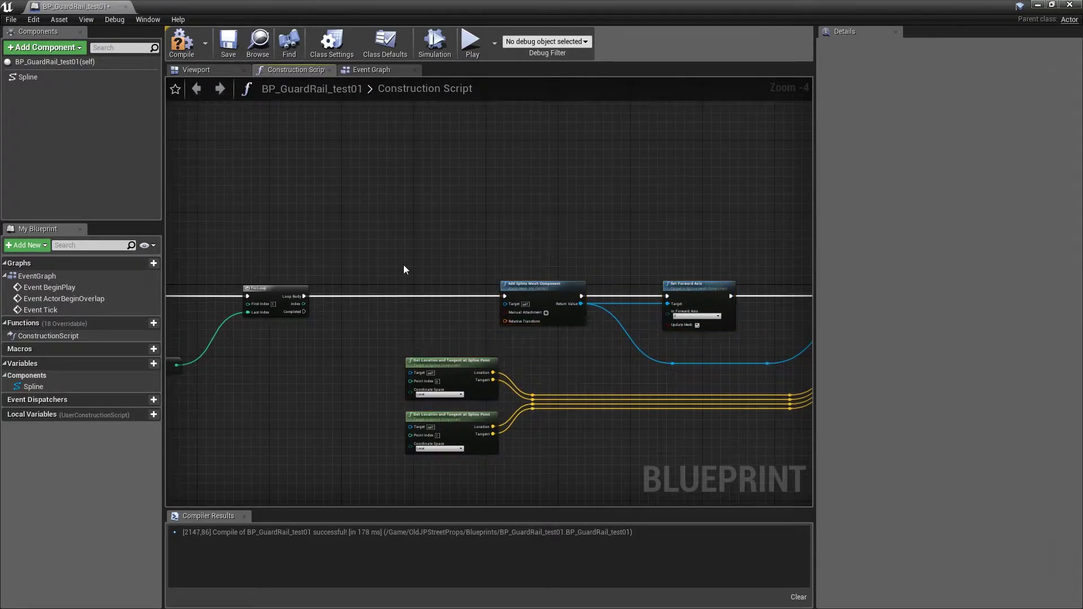
pyautogui.moveTo(404, 268); pyautogui.dragTo(559, 268, button='right')
pyautogui.scroll(1, 541, 253)
# Route the loop Index via a reroute into the first Point Index and add an Index + 1 node.
pyautogui.moveTo(442, 286); pyautogui.dragTo(495, 407)
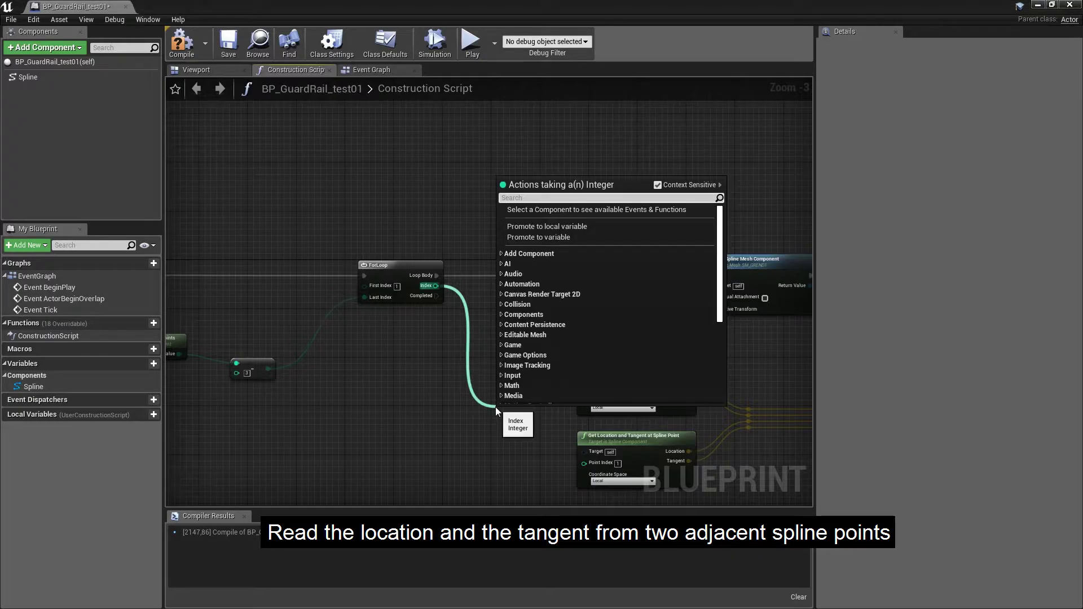
pyautogui.write('reroute')
pyautogui.press('Return')
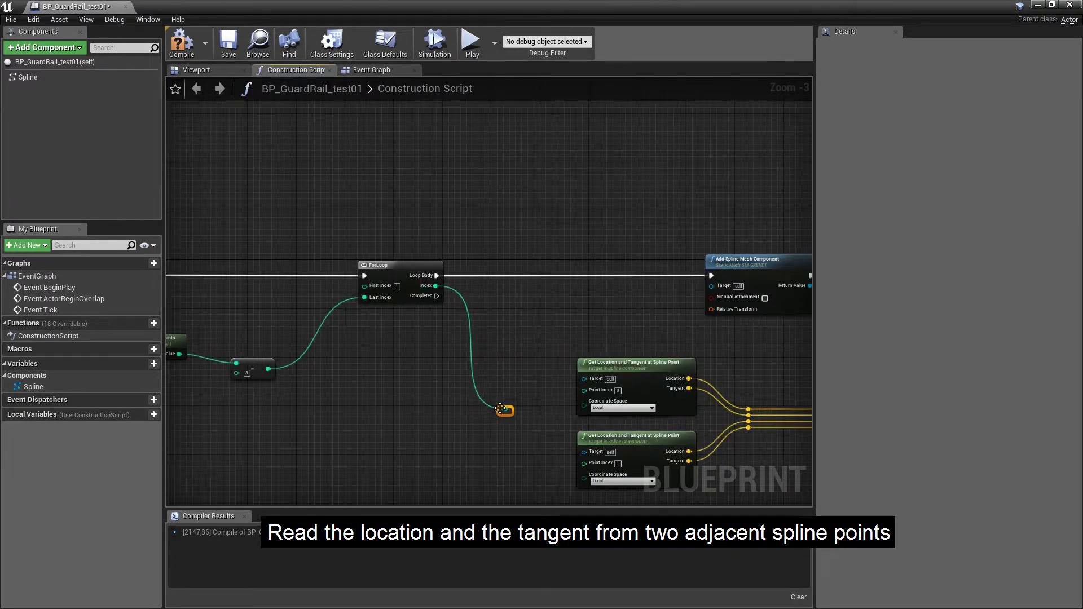
pyautogui.moveTo(504, 411); pyautogui.dragTo(585, 390)
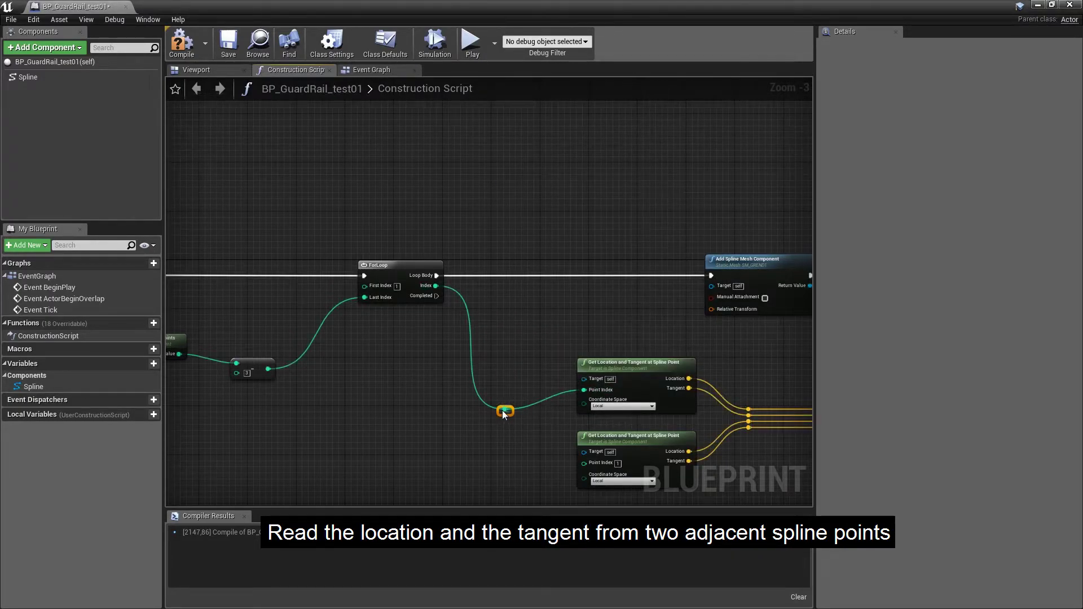
pyautogui.moveTo(505, 411)
pyautogui.mouseDown()
pyautogui.moveTo(529, 434)
pyautogui.moveTo(520, 452)
pyautogui.moveTo(587, 463)
pyautogui.mouseUp()
pyautogui.write('+')
pyautogui.press('Return')
# Paste a second Spline getter and wire it into both point lookups' Target pins.
pyautogui.moveTo(357, 331); pyautogui.dragTo(547, 316, button='right')
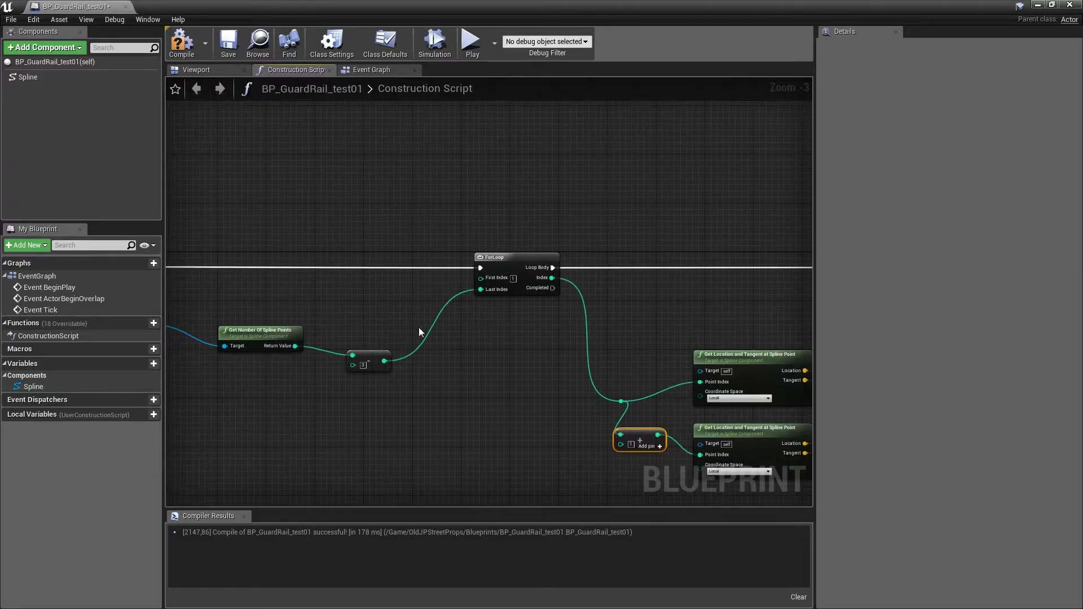
pyautogui.click(215, 317)
pyautogui.hotkey('ctrl', 'c')
pyautogui.hotkey('ctrl', 'v')
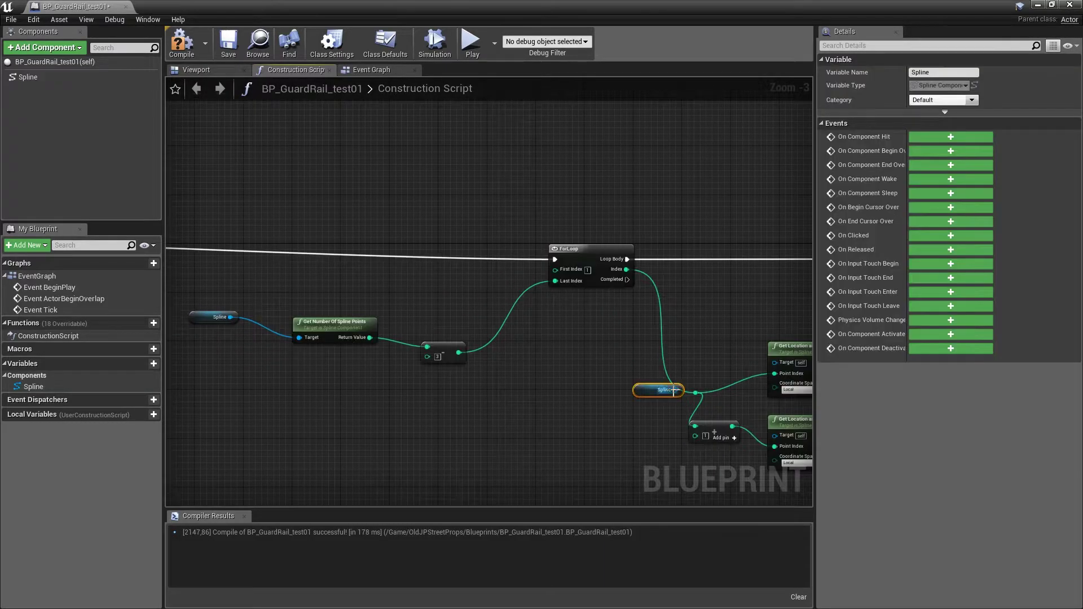
pyautogui.moveTo(675, 390); pyautogui.dragTo(777, 364)
pyautogui.moveTo(675, 389); pyautogui.dragTo(776, 436)
pyautogui.moveTo(642, 392); pyautogui.dragTo(436, 376, button='right')
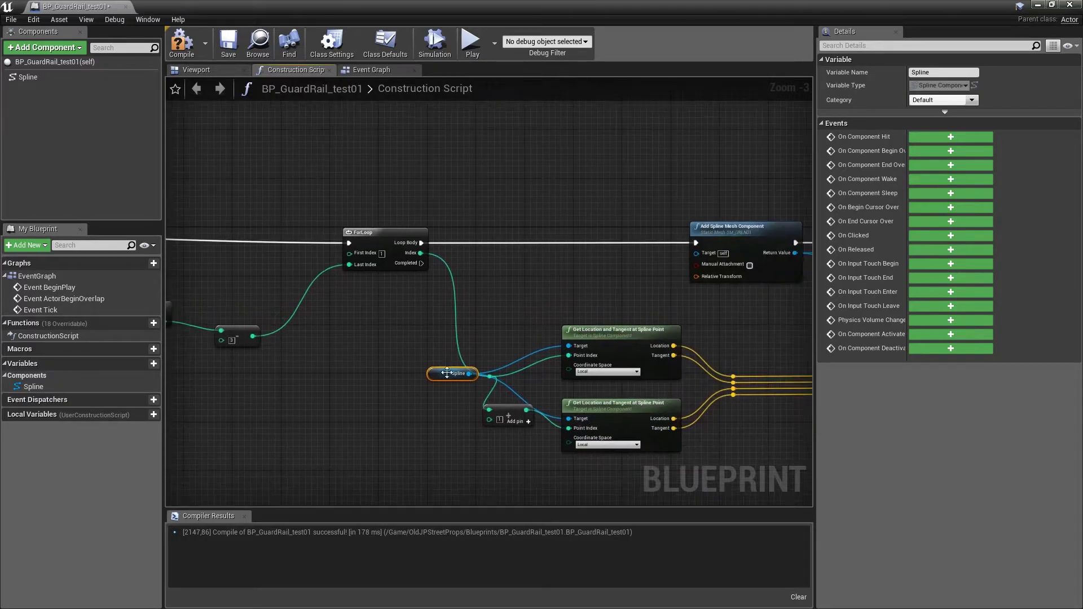
pyautogui.moveTo(676, 305); pyautogui.dragTo(357, 314, button='right')
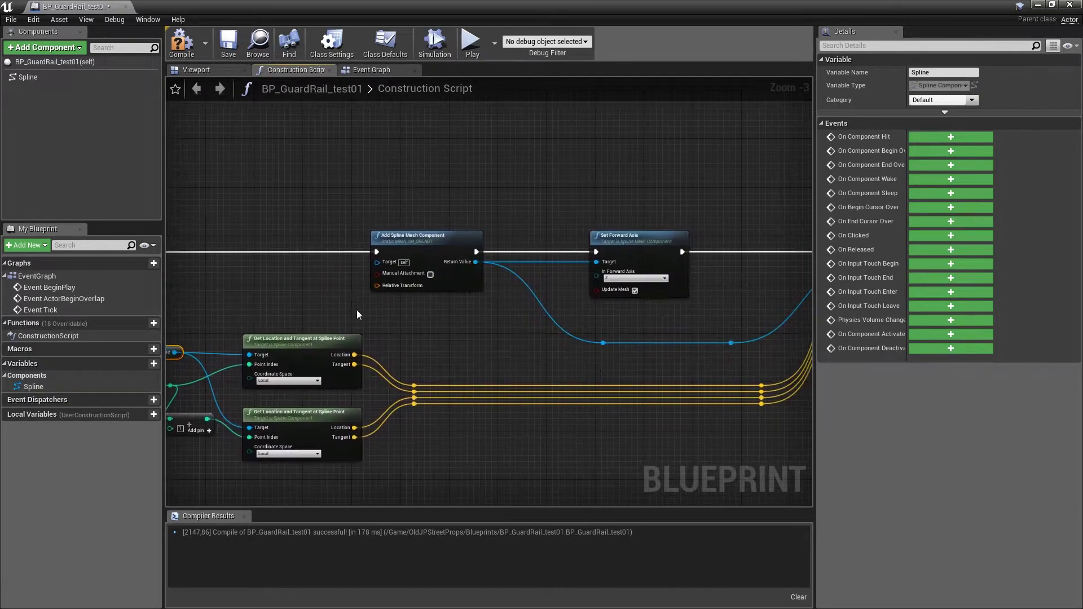
pyautogui.click(398, 231)
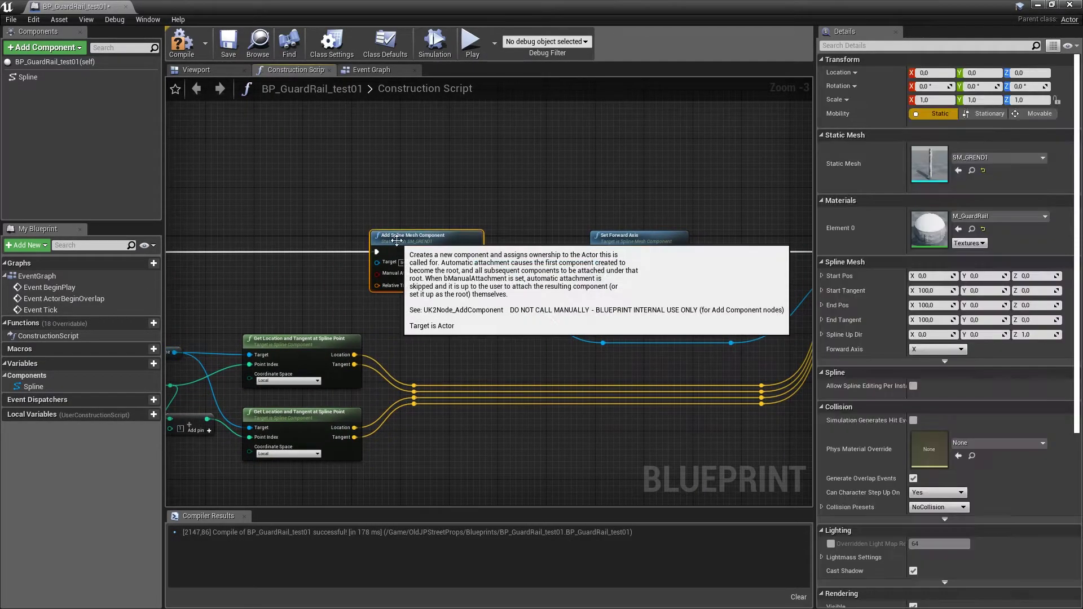
# Set the looped spline mesh component's Static Mesh to SM_GRBase.
pyautogui.click(984, 158)
pyautogui.write('gr')
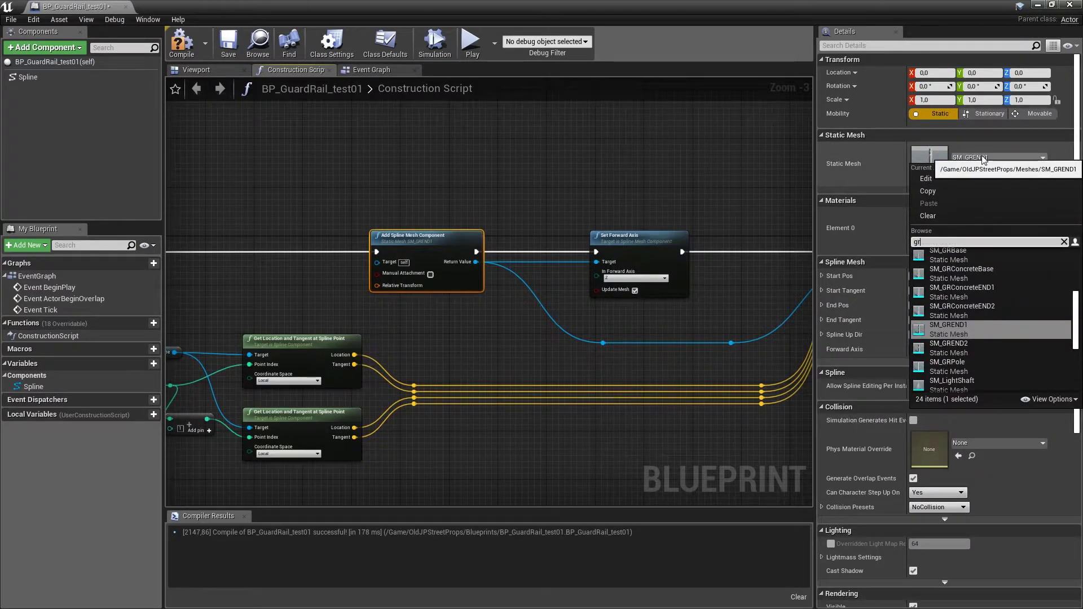
pyautogui.click(959, 260)
pyautogui.scroll(-3, 623, 240)
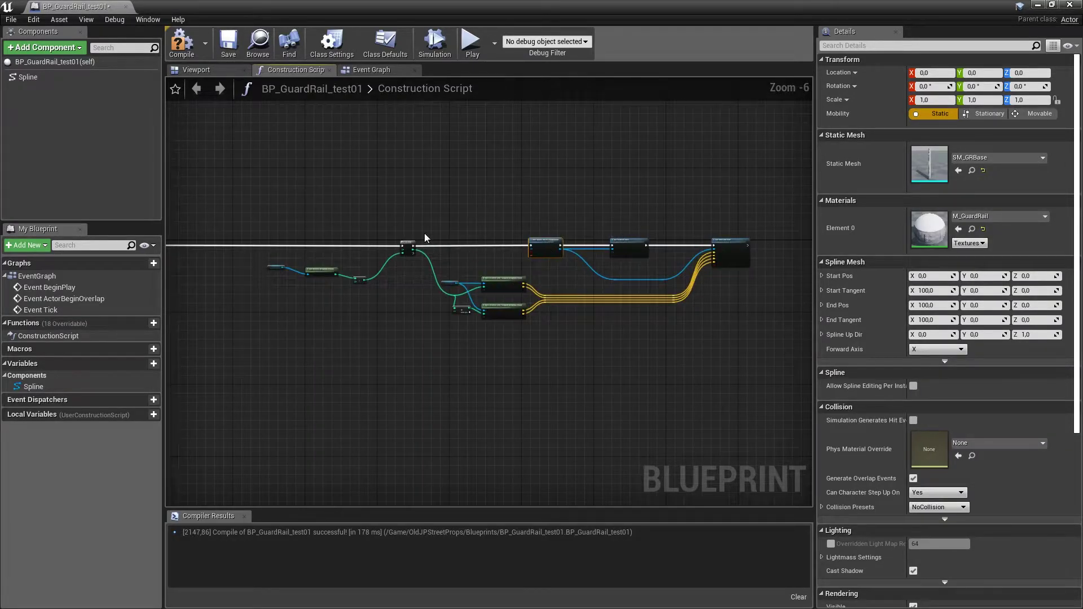
# Pull an execution wire for the pole section and search for a loop node.
pyautogui.moveTo(425, 237); pyautogui.dragTo(440, 184, button='right')
pyautogui.scroll(4, 441, 190)
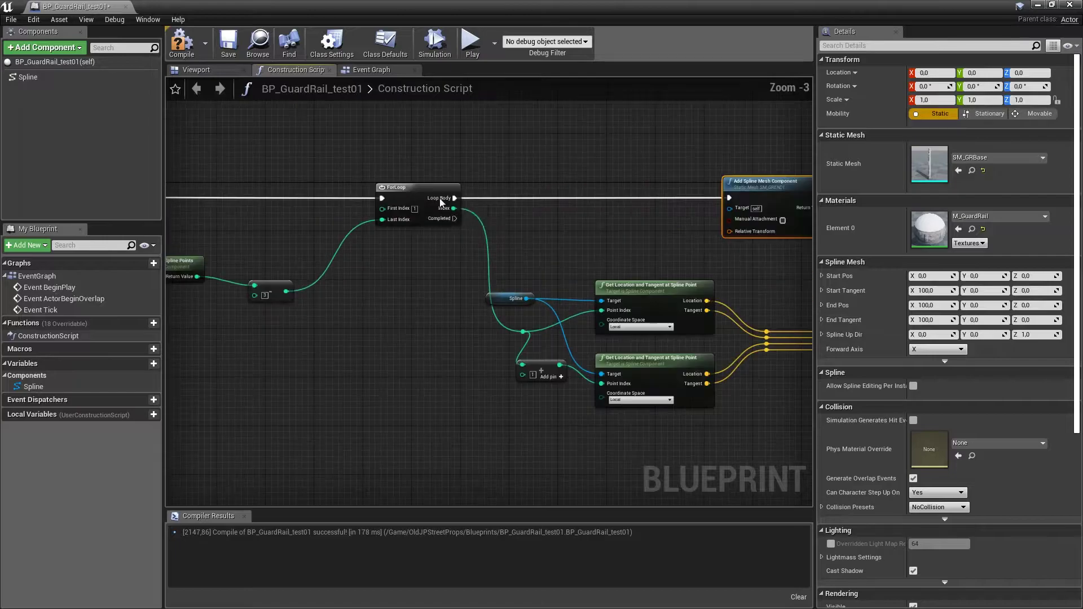
pyautogui.moveTo(446, 218)
pyautogui.mouseDown()
pyautogui.moveTo(512, 215)
pyautogui.moveTo(456, 358)
pyautogui.mouseUp()
pyautogui.scroll(-4, 486, 219)
pyautogui.write('loop')
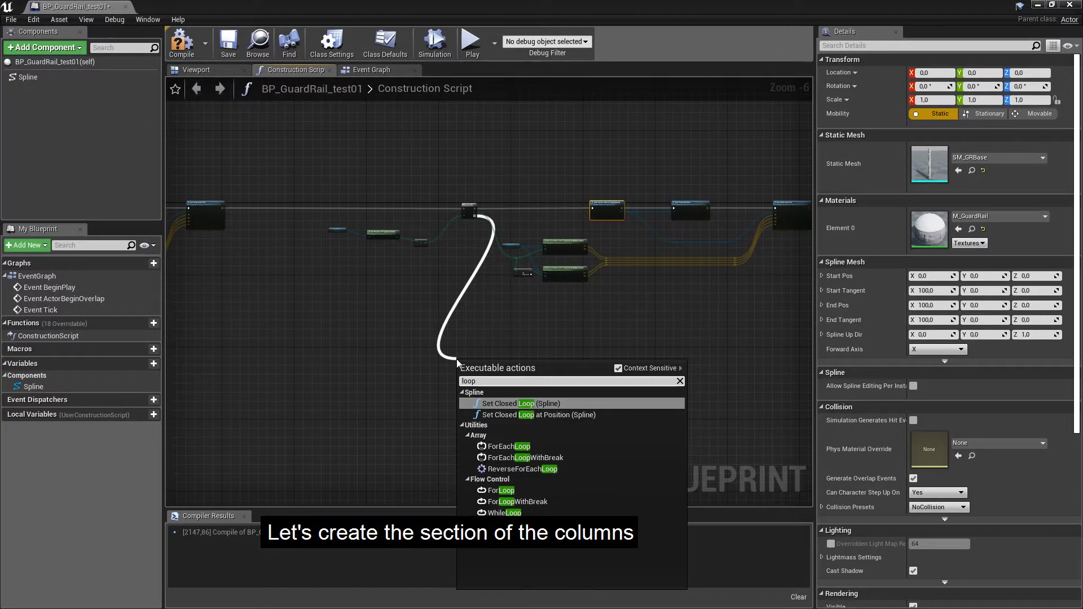
# Add a second ForLoop for the pole section.
pyautogui.click(501, 490)
pyautogui.scroll(3, 423, 367)
pyautogui.moveTo(354, 402); pyautogui.dragTo(512, 381)
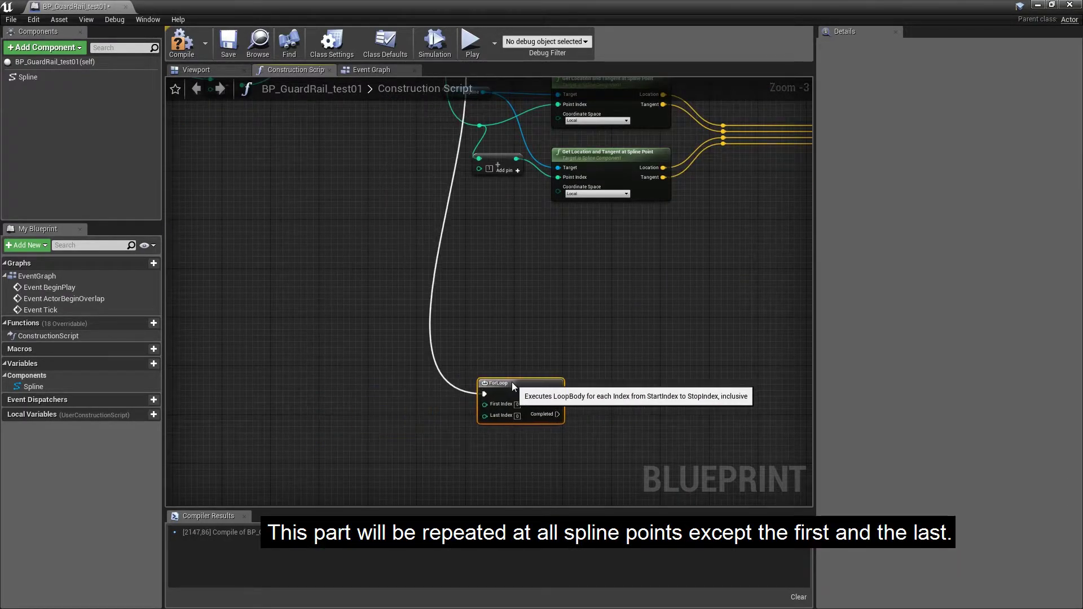
pyautogui.moveTo(604, 338); pyautogui.dragTo(450, 304, button='right')
# Add a Static Mesh Component in the new loop's body using the SM_GRPole mesh.
pyautogui.moveTo(404, 362); pyautogui.dragTo(492, 358)
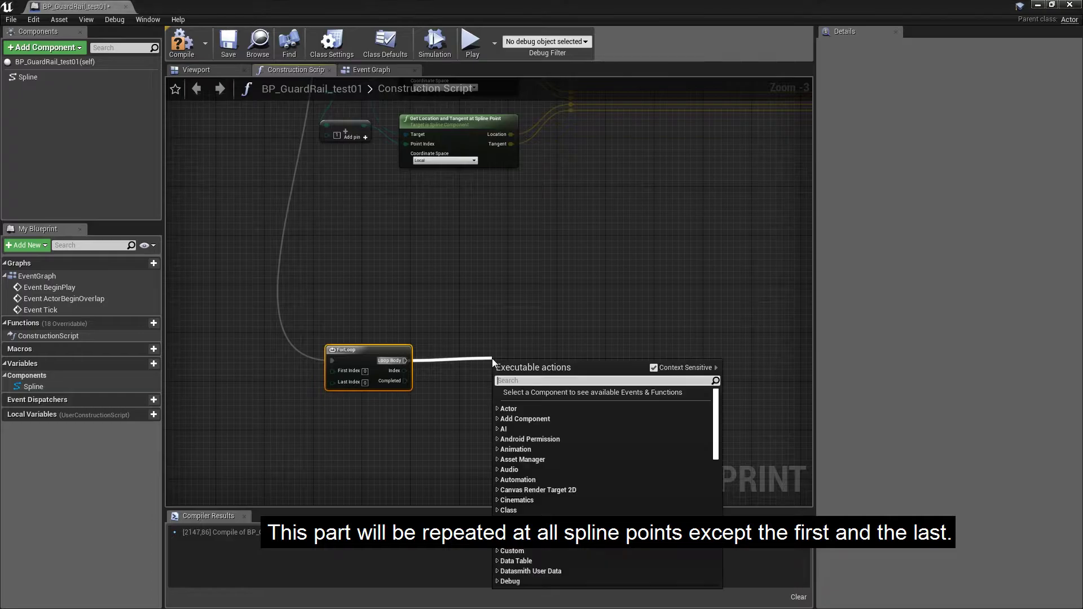
pyautogui.write('add sta')
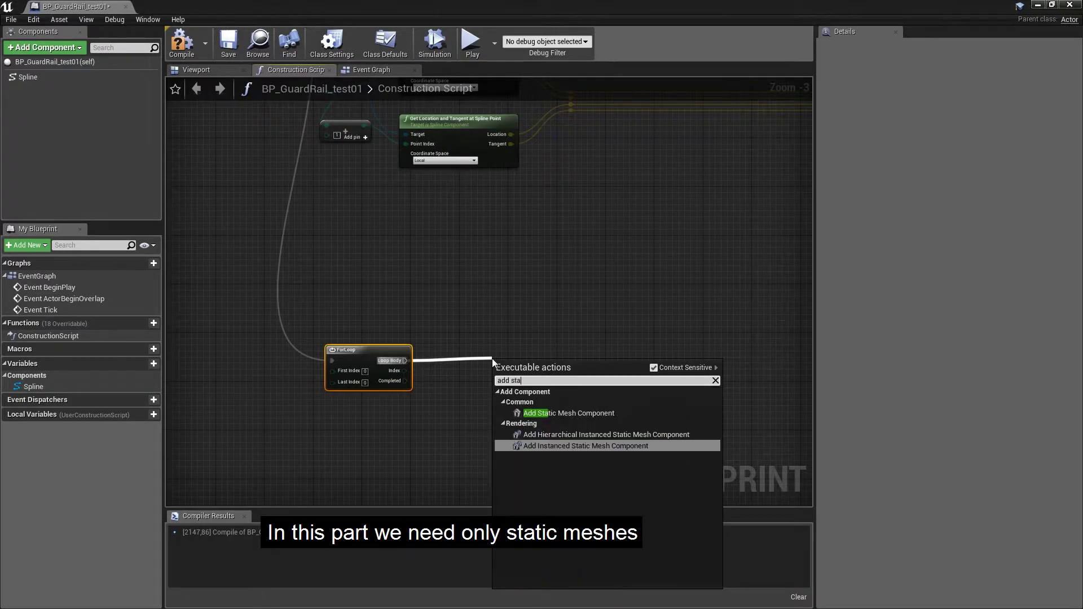
pyautogui.click(559, 413)
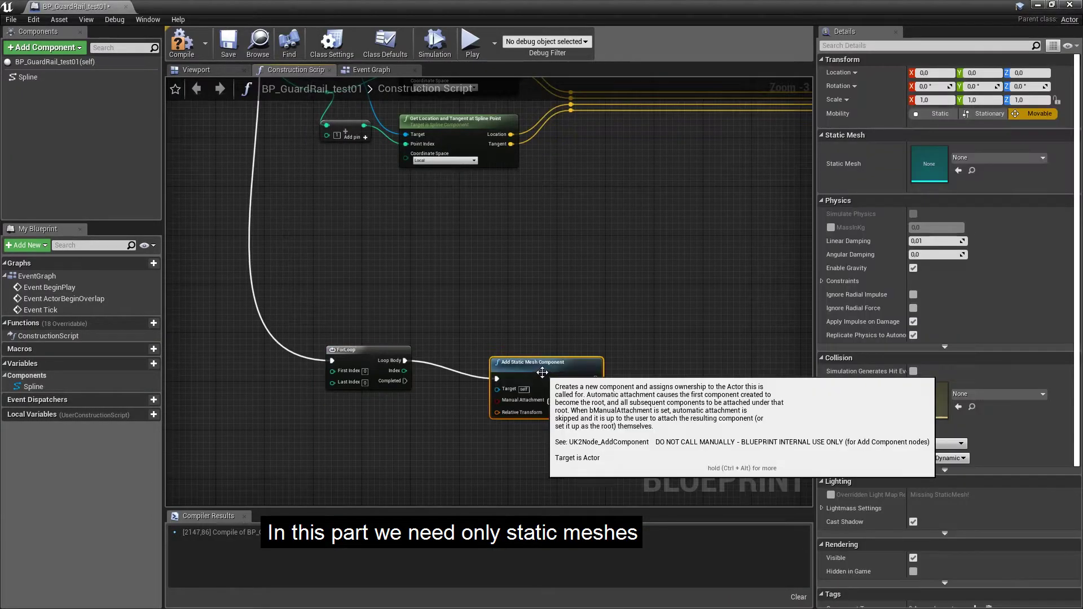
pyautogui.moveTo(670, 361); pyautogui.dragTo(671, 354)
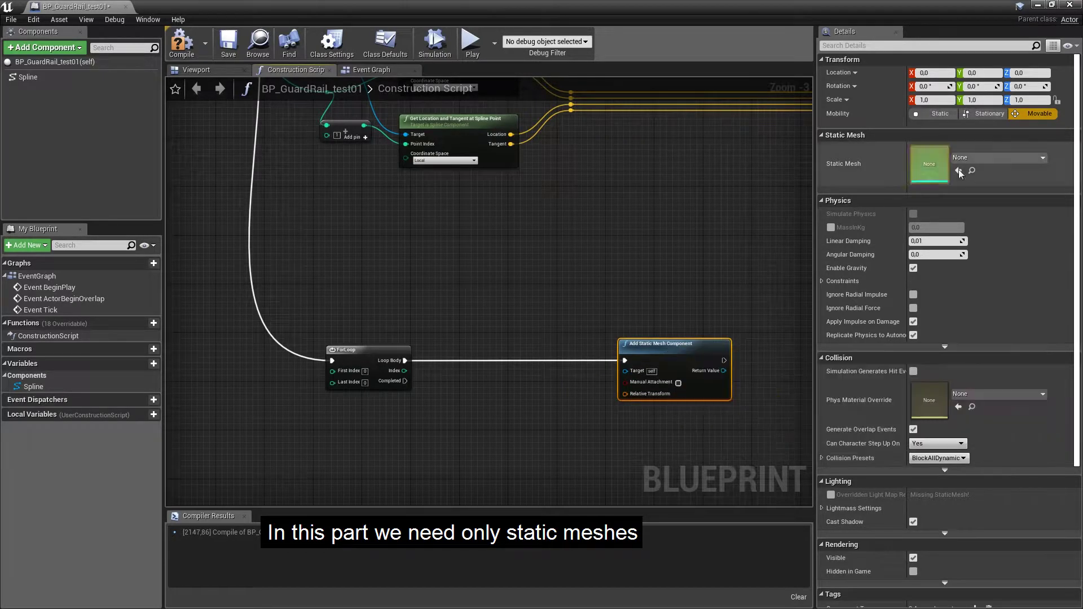
pyautogui.click(998, 158)
pyautogui.moveTo(970, 280)
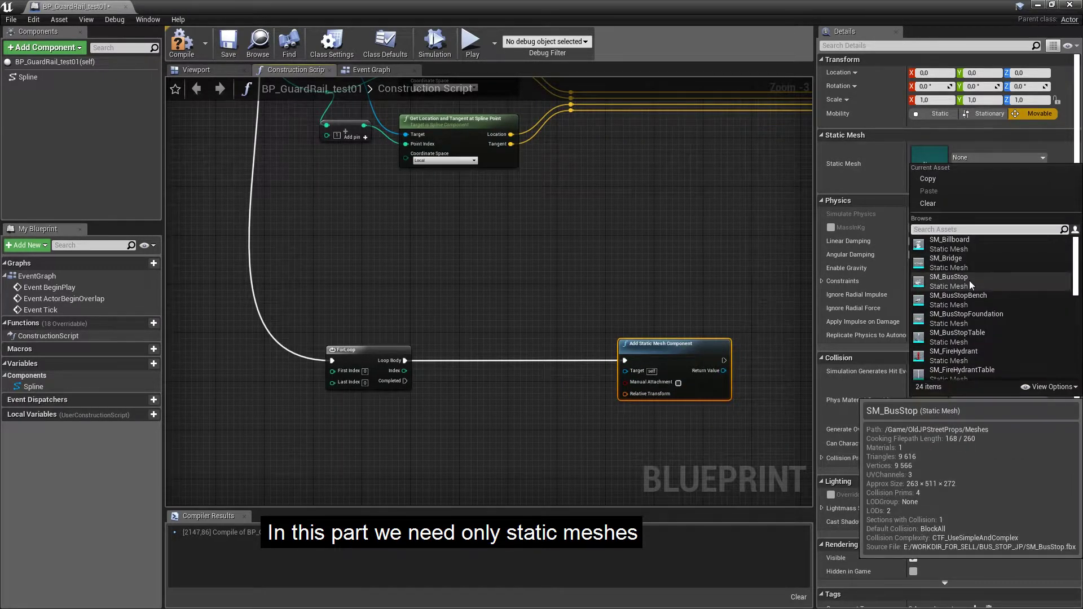
pyautogui.write('po')
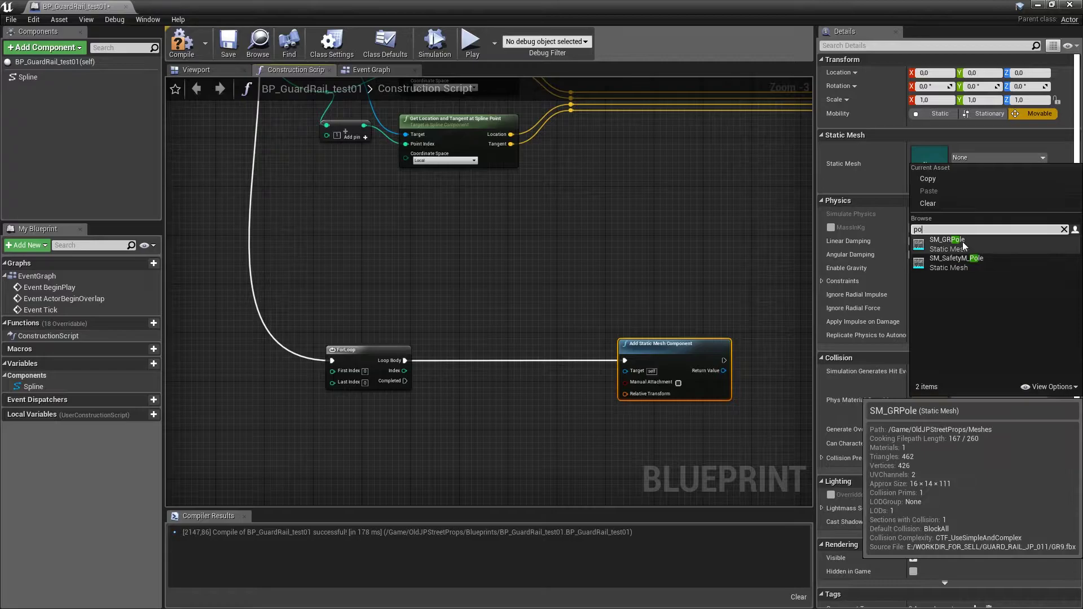
pyautogui.click(964, 246)
pyautogui.moveTo(665, 349)
pyautogui.mouseDown(button='right')
pyautogui.moveTo(690, 303)
pyautogui.moveTo(488, 303)
pyautogui.mouseUp(button='right')
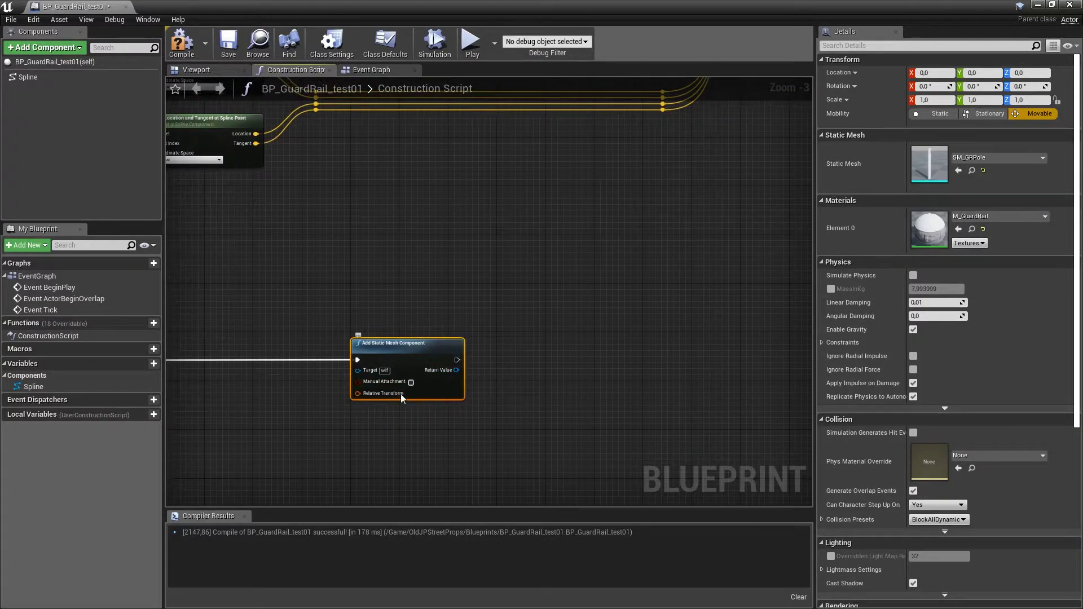
pyautogui.moveTo(187, 384); pyautogui.dragTo(477, 354, button='right')
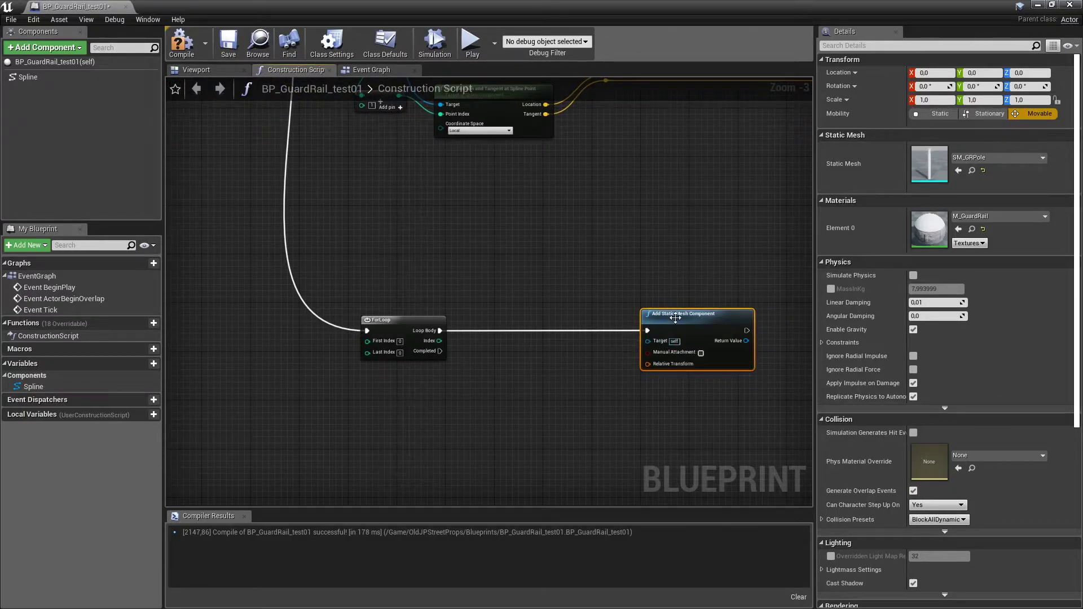
pyautogui.moveTo(675, 317); pyautogui.dragTo(767, 317)
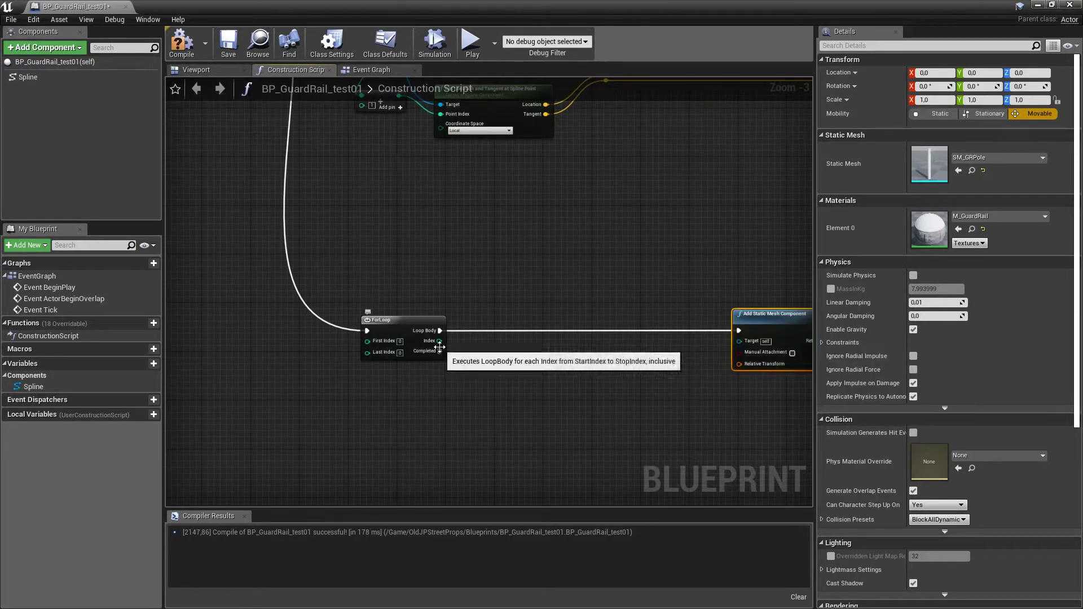
# Add Get Rotation at Spline Point and Get Location at Spline Point nodes driven by the pole loop's Index.
pyautogui.moveTo(439, 342); pyautogui.dragTo(510, 399)
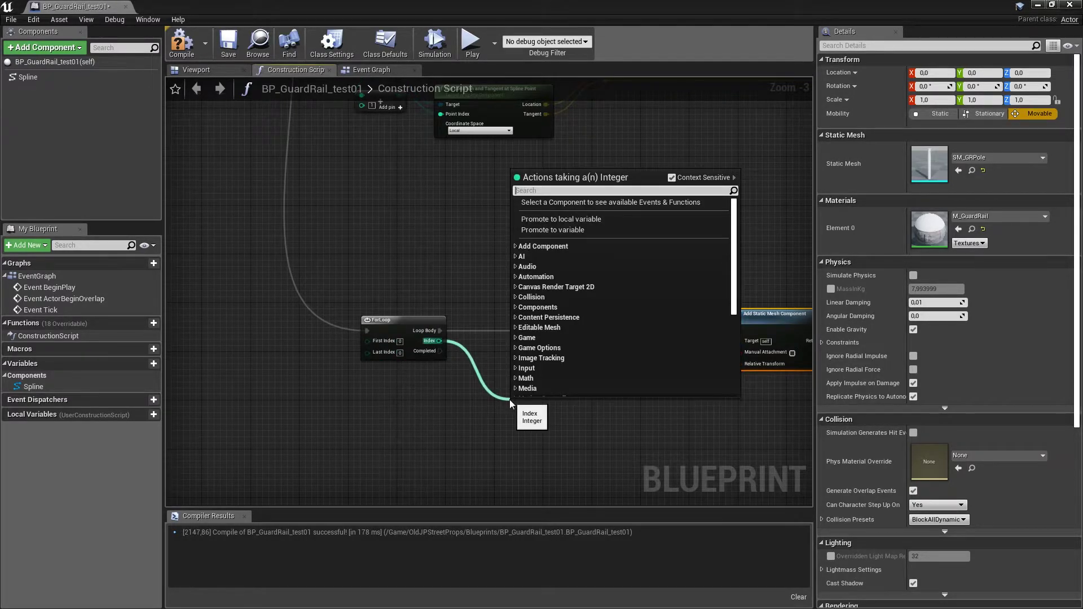
pyautogui.write('spline rota')
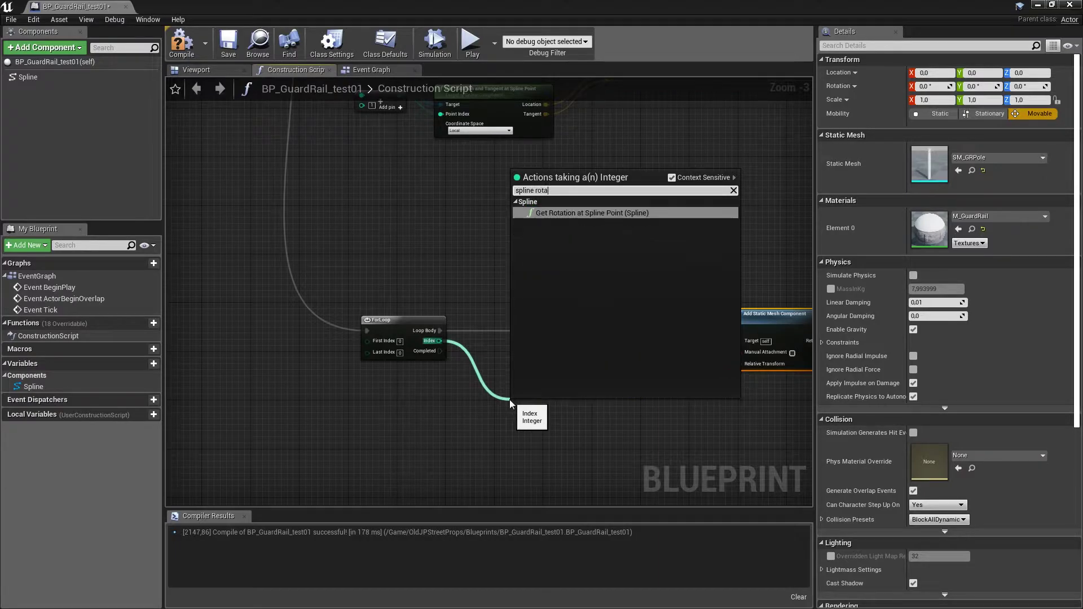
pyautogui.click(587, 212)
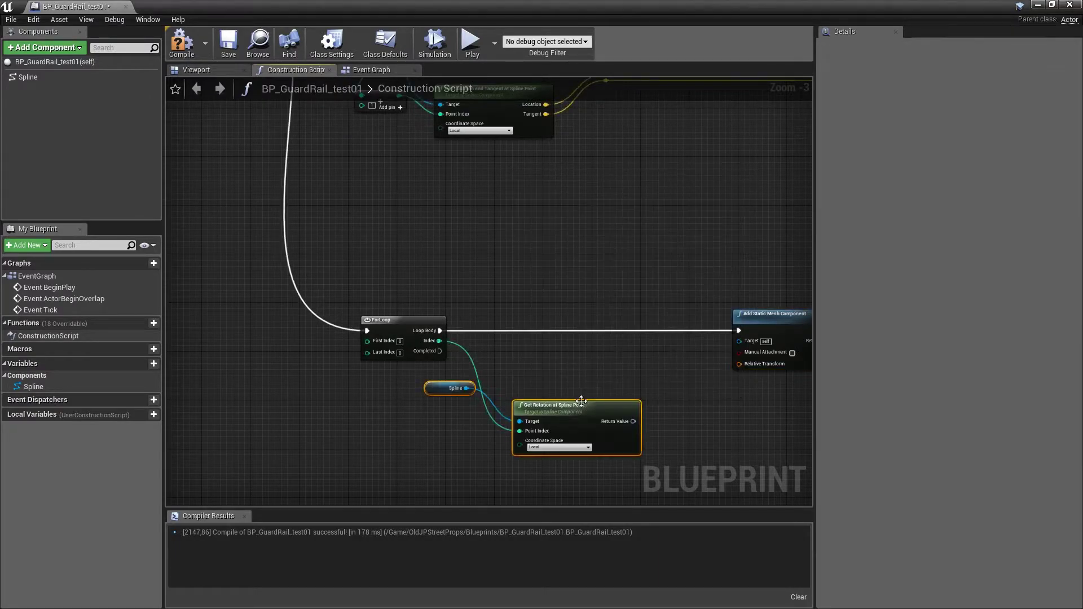
pyautogui.moveTo(545, 406); pyautogui.dragTo(536, 308, button='right')
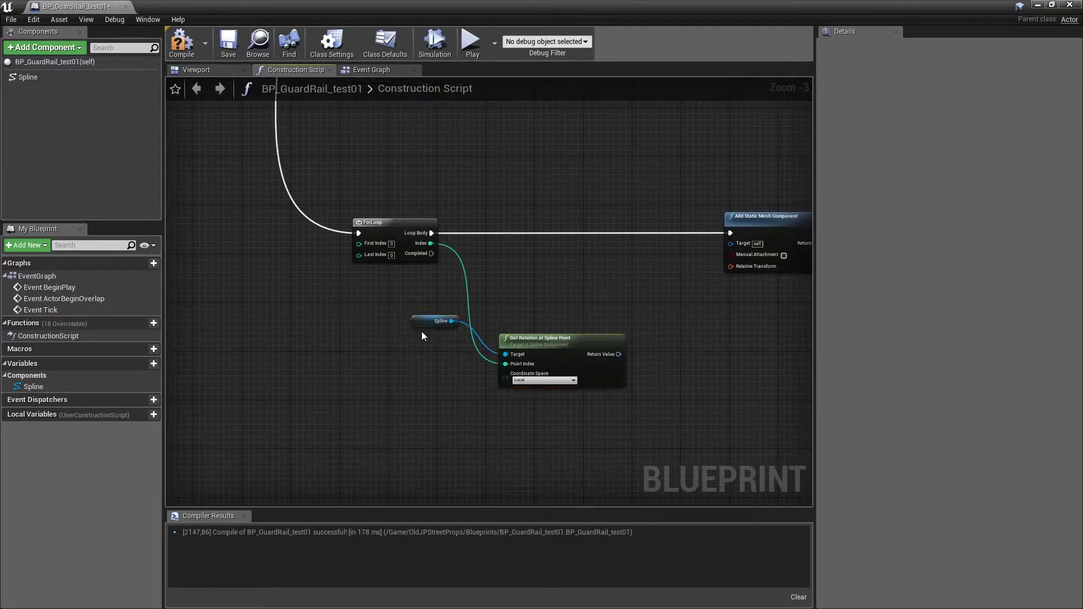
pyautogui.moveTo(429, 322)
pyautogui.mouseDown()
pyautogui.moveTo(402, 329)
pyautogui.moveTo(506, 305)
pyautogui.mouseUp()
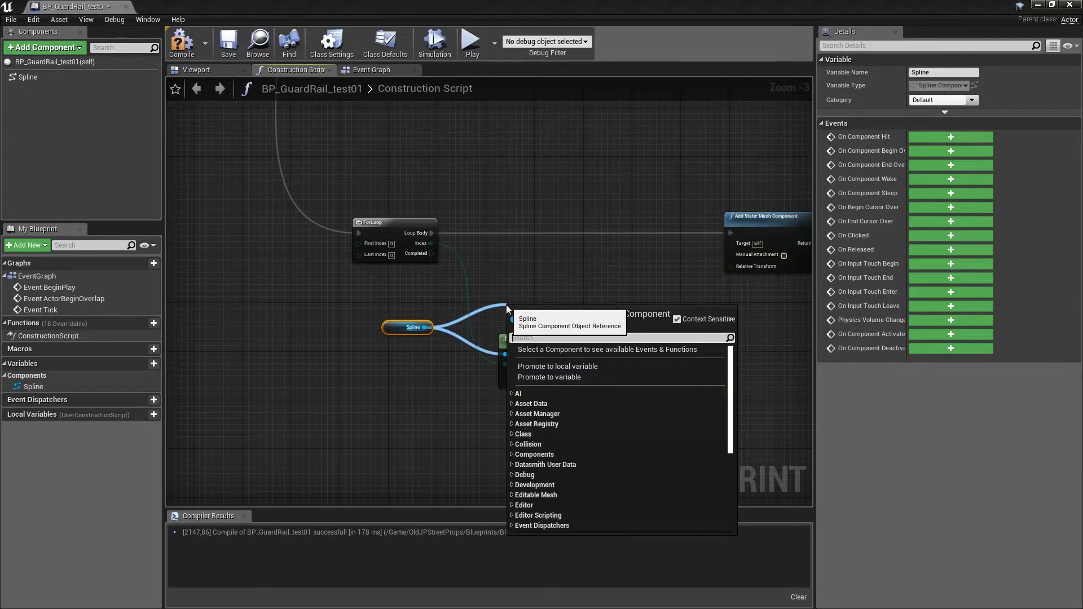
pyautogui.write('get loc')
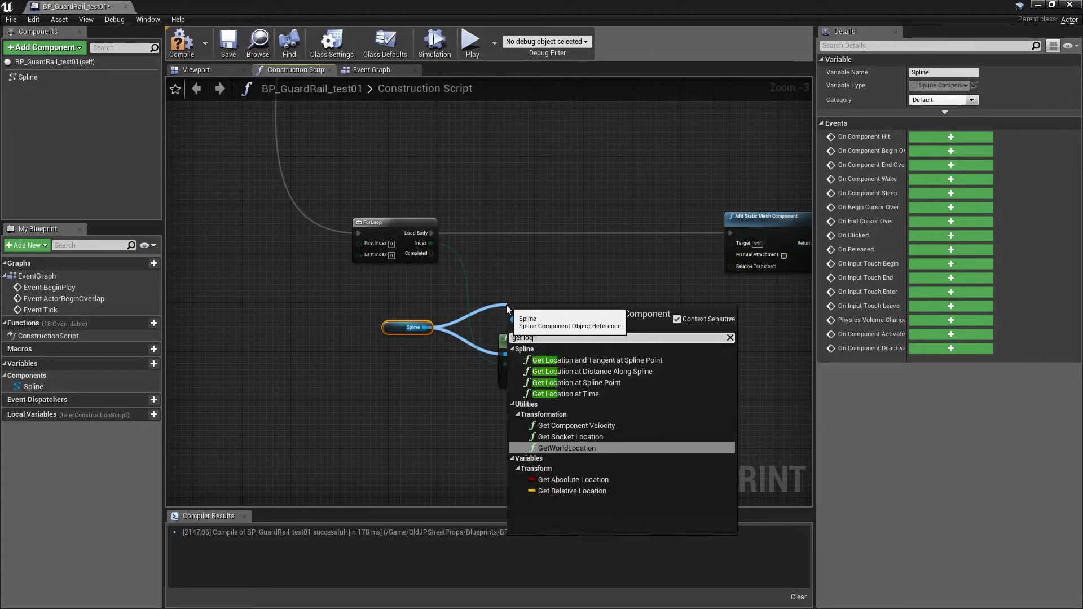
pyautogui.write('a')
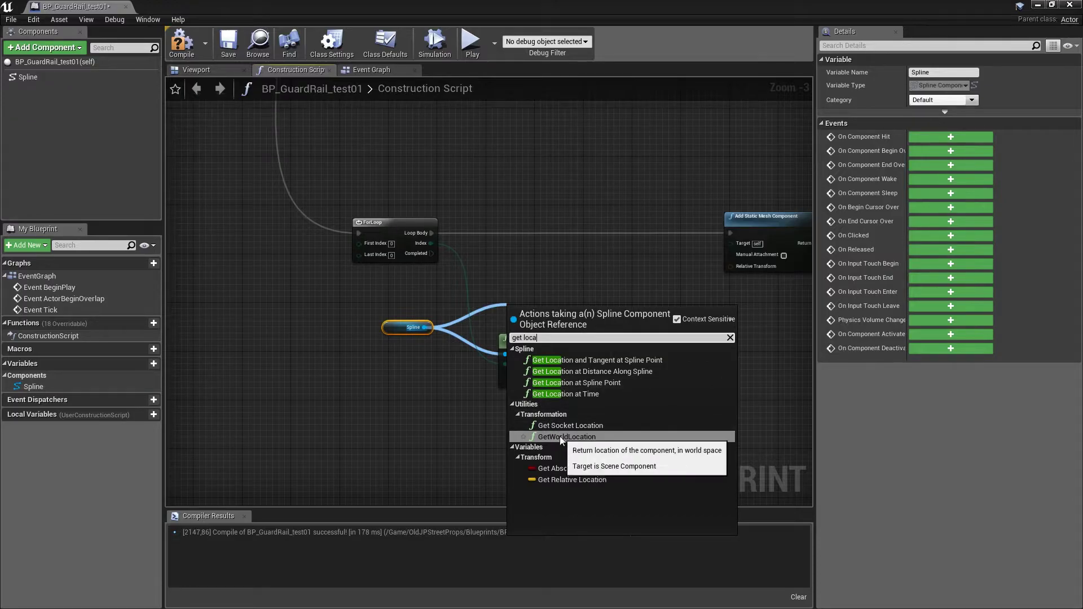
pyautogui.click(567, 383)
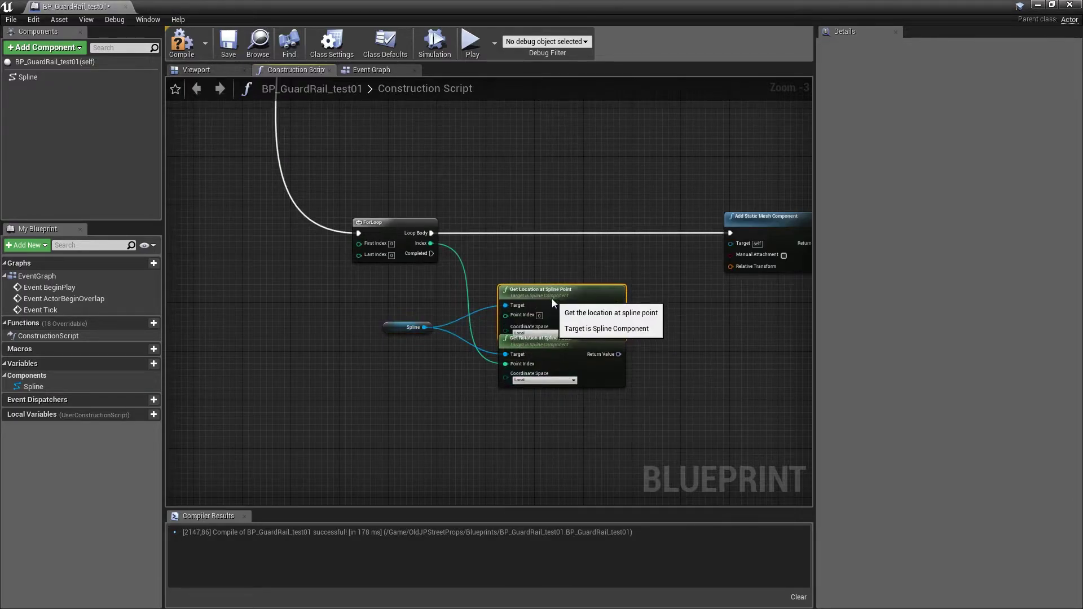
pyautogui.moveTo(552, 299); pyautogui.dragTo(551, 286)
# Create a Make Transform for the Relative Transform and feed it the spline point location.
pyautogui.moveTo(638, 307); pyautogui.dragTo(451, 347, button='right')
pyautogui.moveTo(587, 264); pyautogui.dragTo(717, 272)
pyautogui.moveTo(679, 307); pyautogui.dragTo(572, 350)
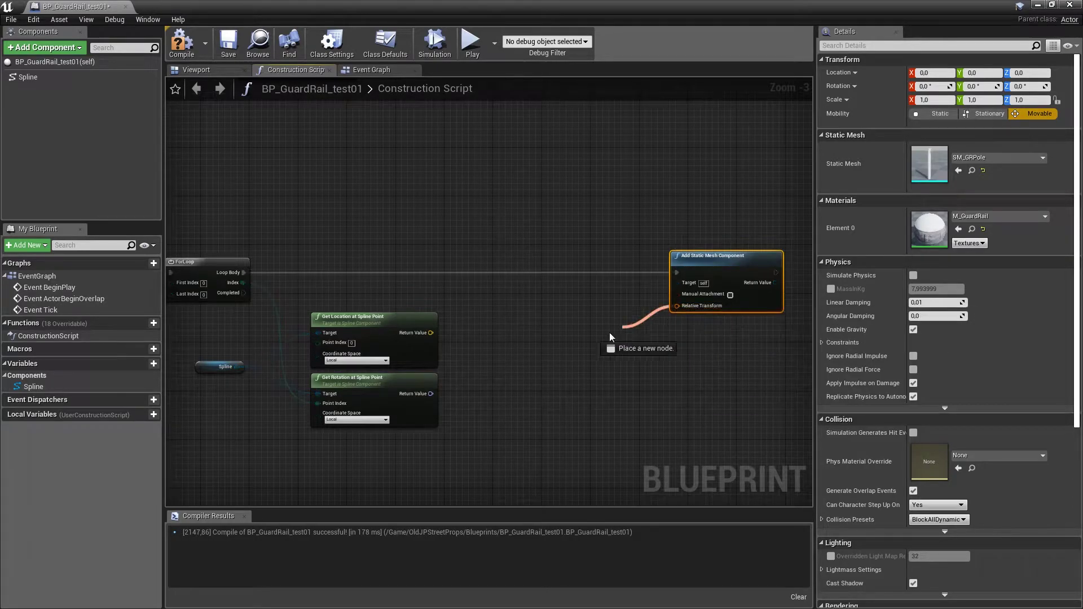
pyautogui.click(619, 533)
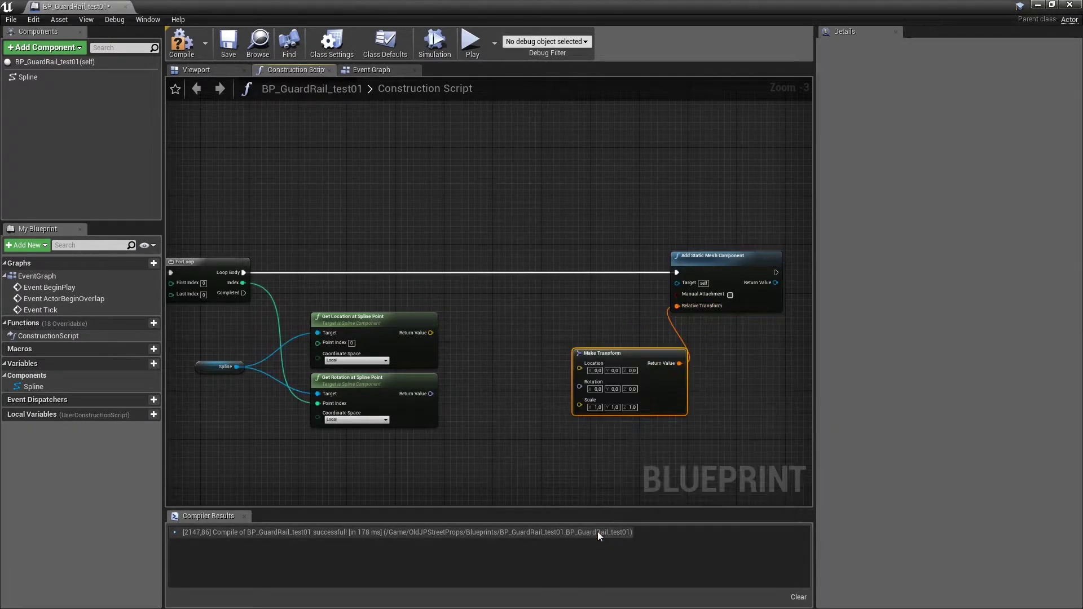
pyautogui.moveTo(431, 333); pyautogui.dragTo(580, 364)
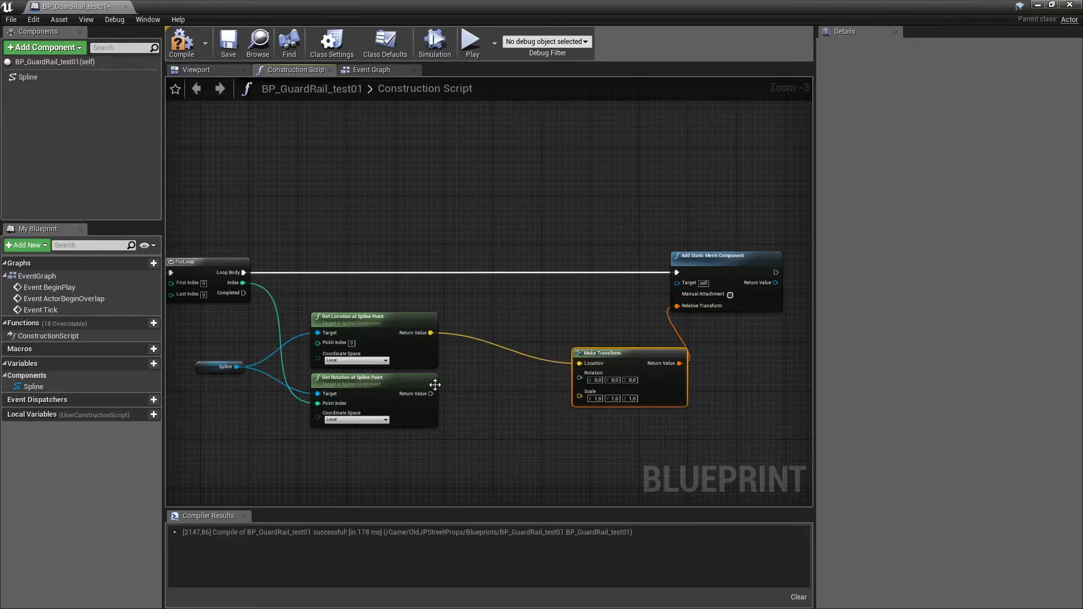
pyautogui.moveTo(415, 395)
pyautogui.mouseDown()
pyautogui.moveTo(591, 383)
pyautogui.moveTo(529, 330)
pyautogui.mouseUp()
pyautogui.hotkey('ctrl', 'z')
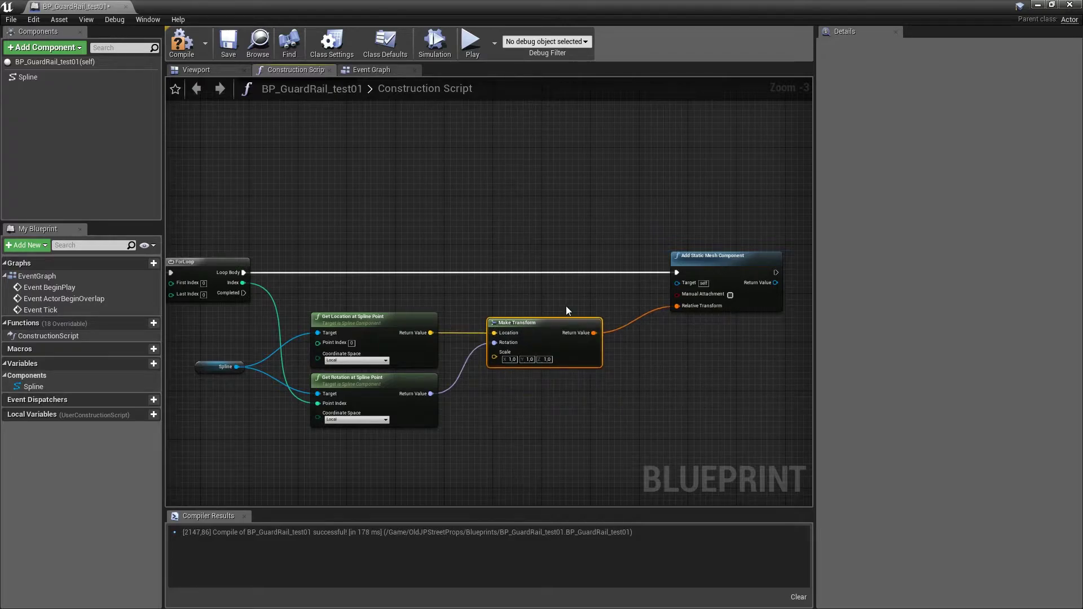
# Pull an execution wire from the pole loop's Completed output.
pyautogui.moveTo(368, 259); pyautogui.dragTo(506, 232, button='right')
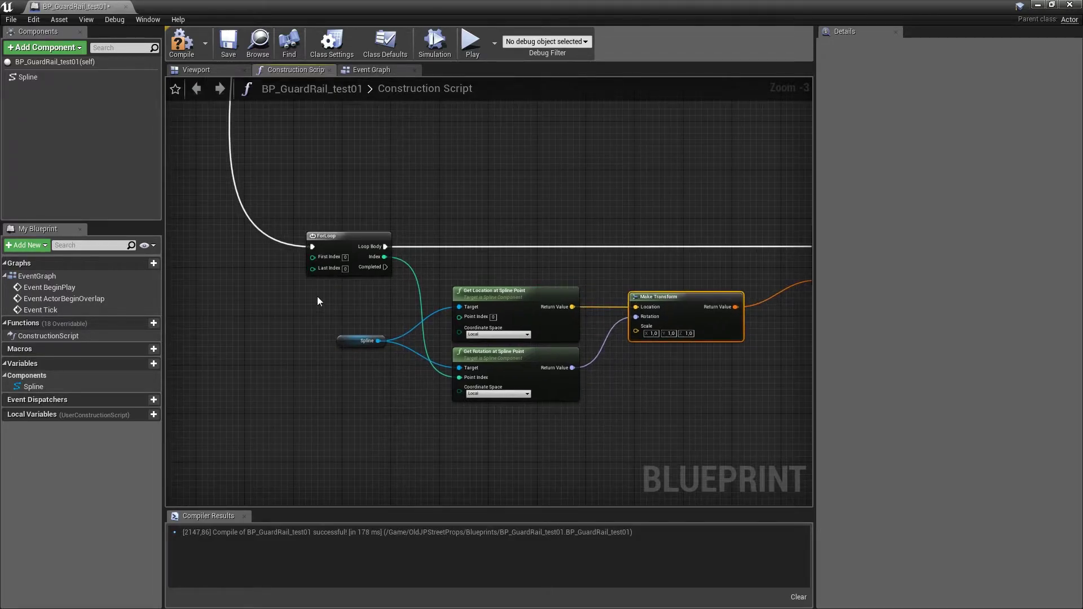
pyautogui.scroll(-1, 318, 297)
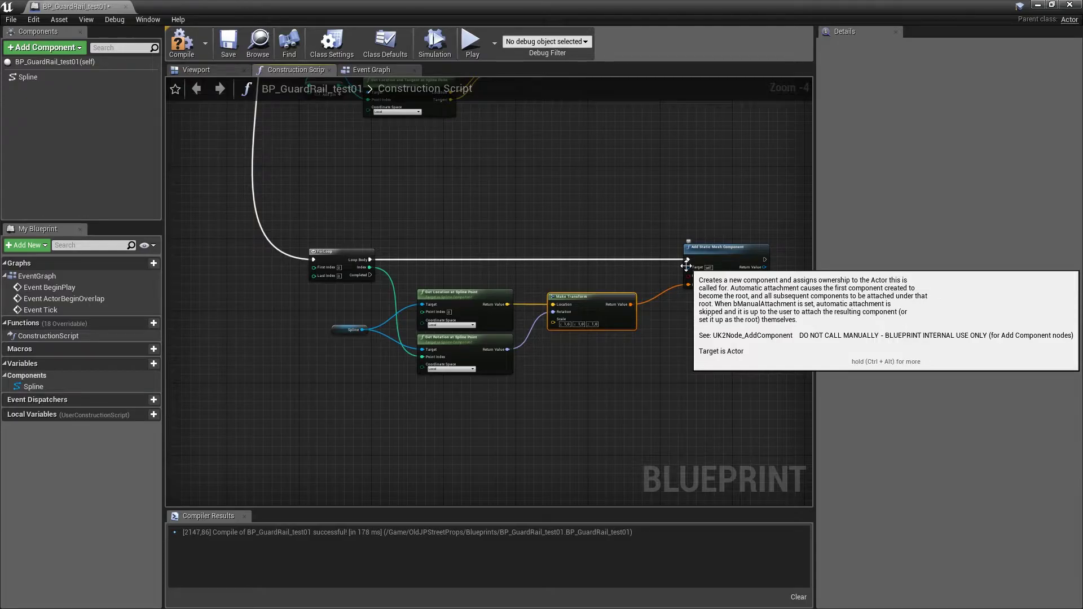
pyautogui.moveTo(472, 185); pyautogui.dragTo(495, 161, button='right')
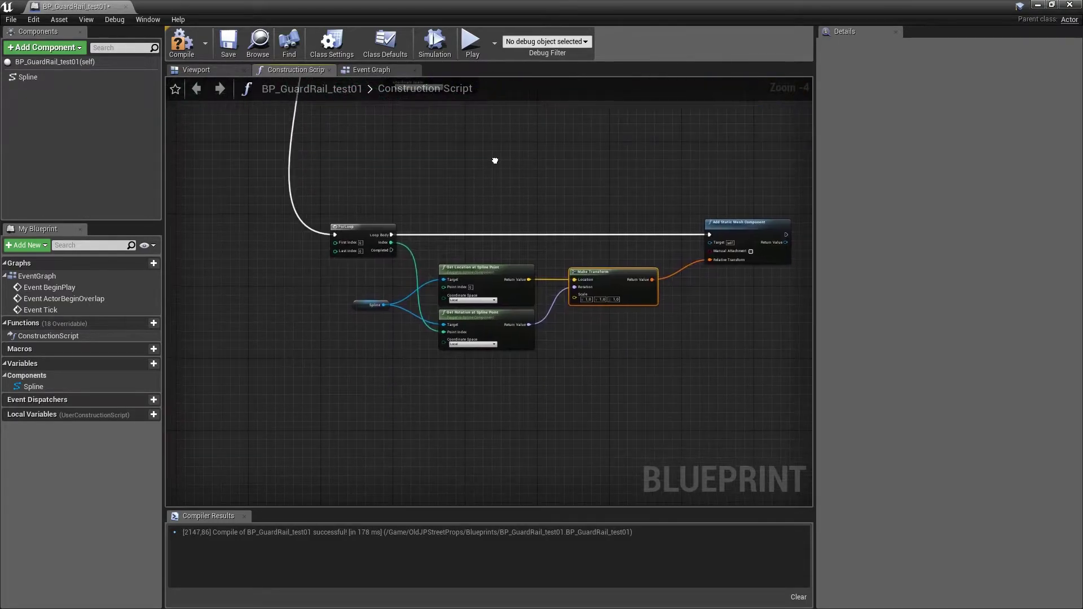
pyautogui.moveTo(391, 250); pyautogui.dragTo(317, 434)
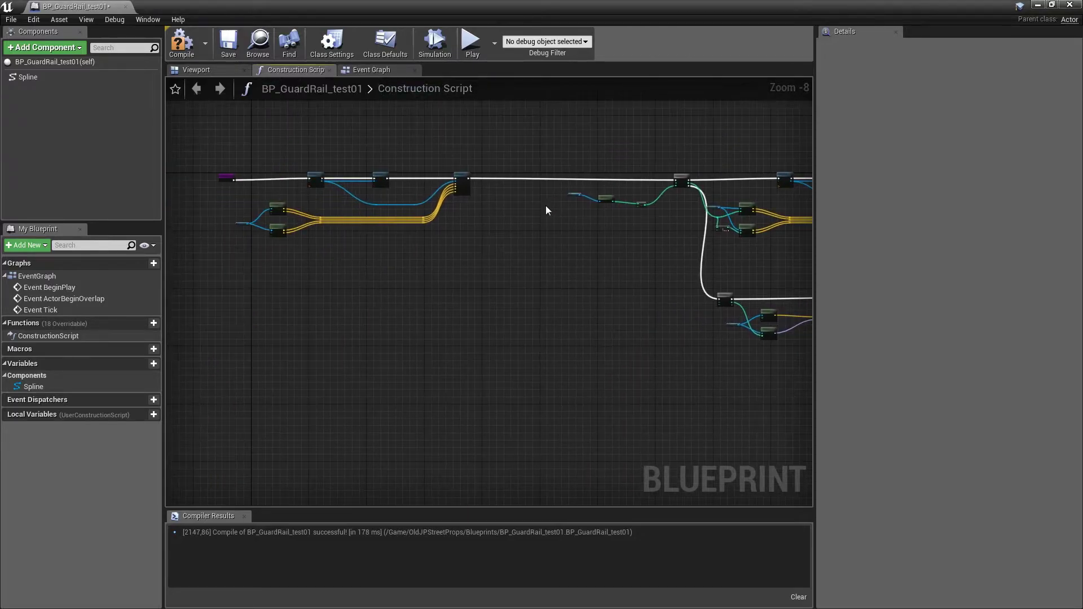
# Duplicate the rail-building nodes with Ctrl+W and run the copy from the pole loop's Completed.
pyautogui.moveTo(236, 162); pyautogui.dragTo(498, 291)
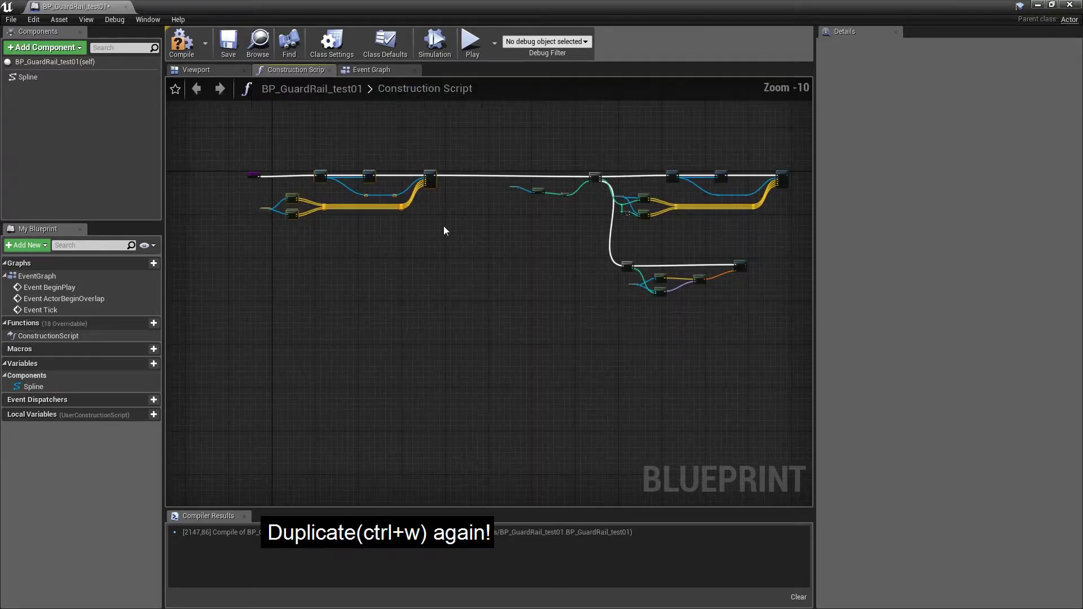
pyautogui.hotkey('ctrl', 'w')
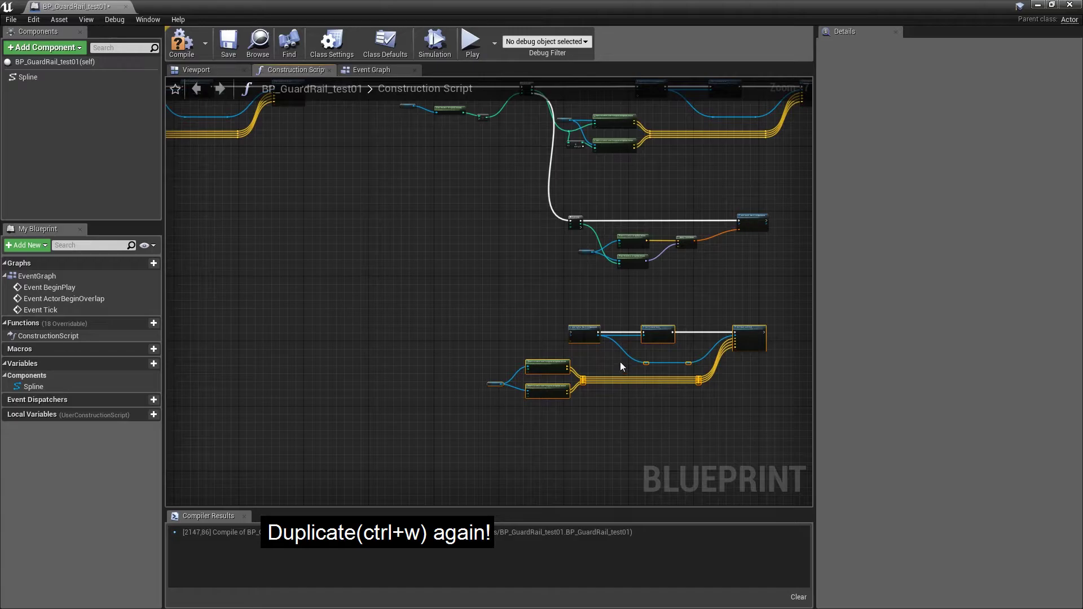
pyautogui.scroll(3, 621, 361)
pyautogui.moveTo(605, 218); pyautogui.dragTo(551, 446)
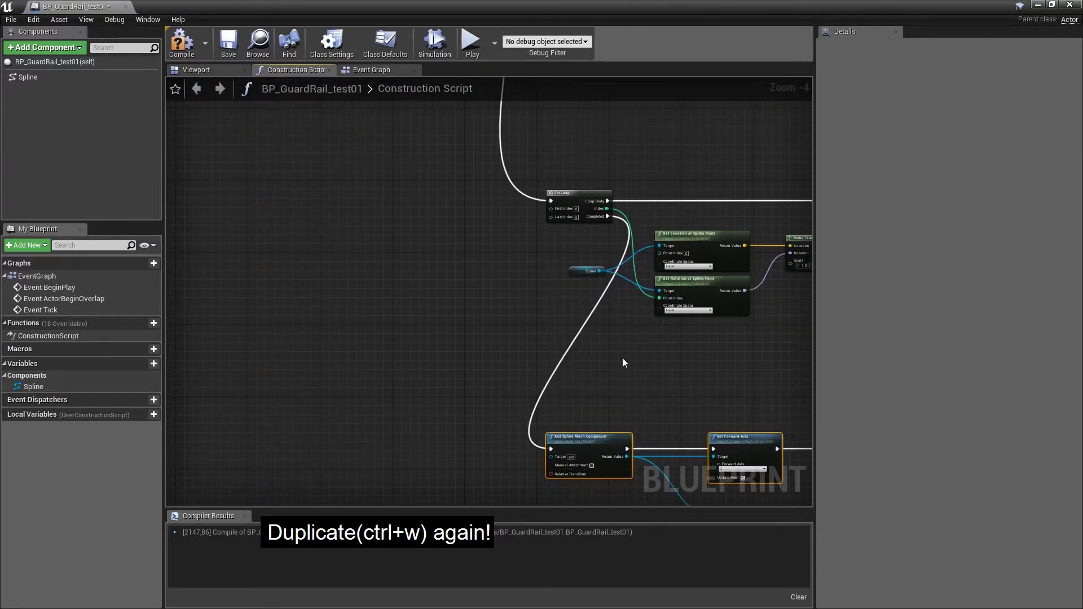
pyautogui.moveTo(621, 358); pyautogui.dragTo(421, 284, button='right')
pyautogui.scroll(-2, 427, 279)
pyautogui.moveTo(410, 325); pyautogui.dragTo(465, 337)
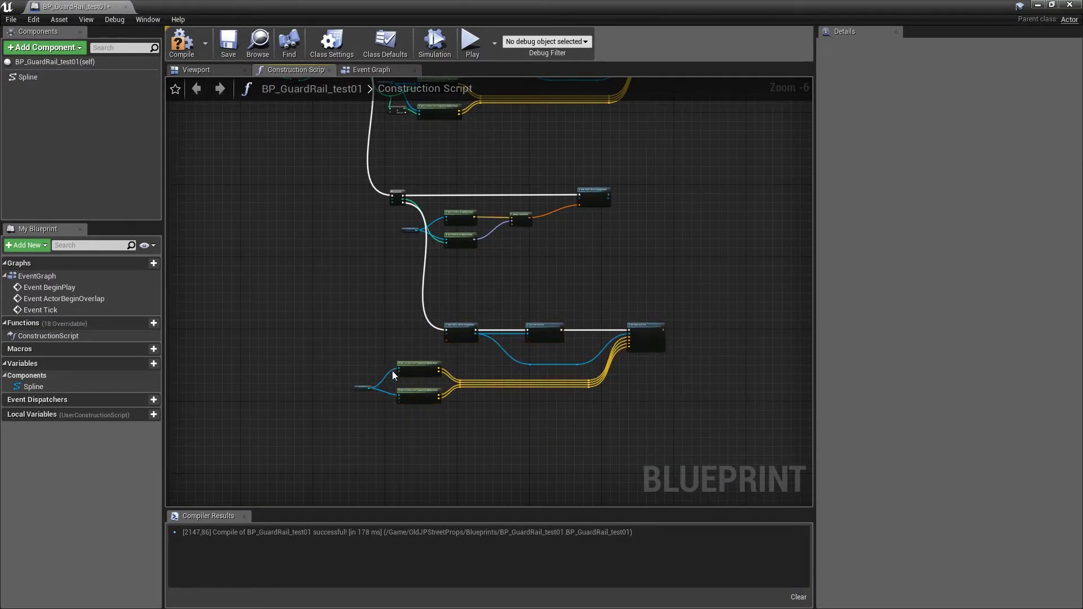
# Paste the point-count and subtract nodes beside the copied rail chain.
pyautogui.scroll(4, 427, 383)
pyautogui.scroll(-3, 472, 374)
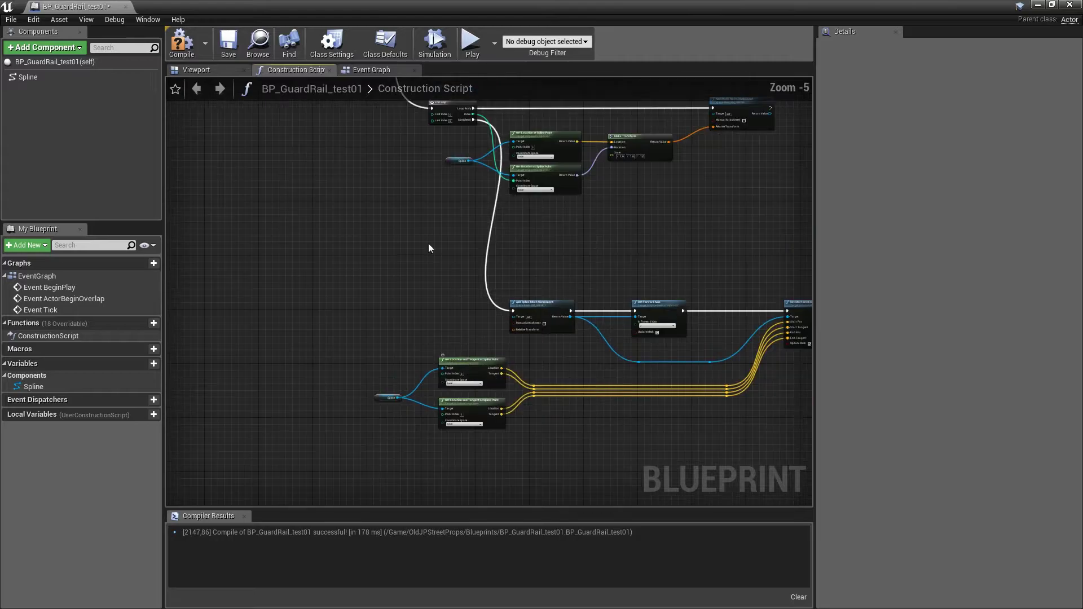
pyautogui.moveTo(431, 244); pyautogui.dragTo(452, 402, button='right')
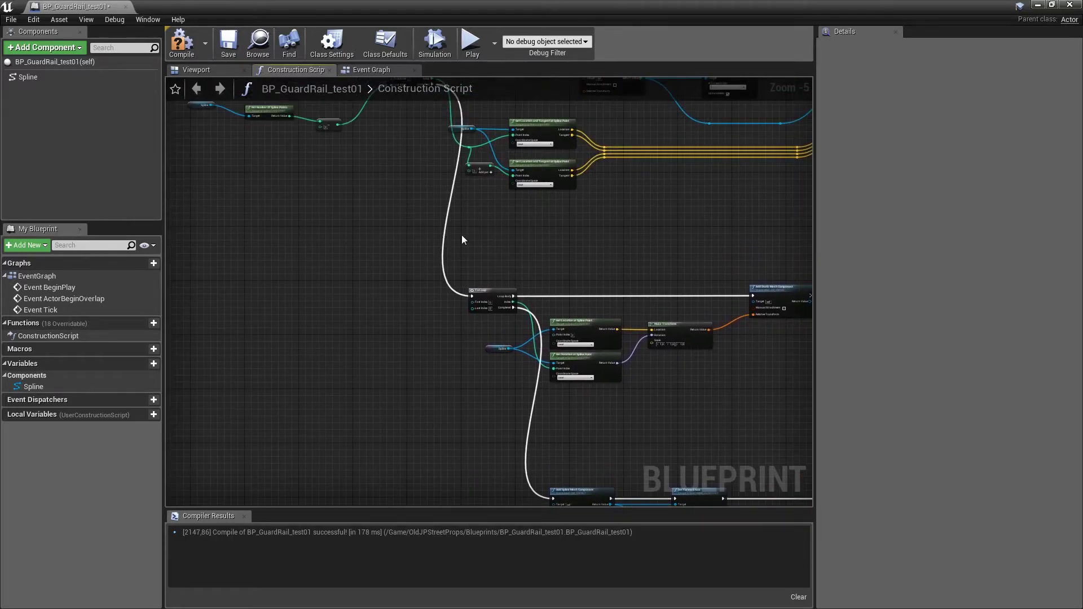
pyautogui.moveTo(178, 92); pyautogui.dragTo(276, 137, button='right')
pyautogui.scroll(-2, 445, 394)
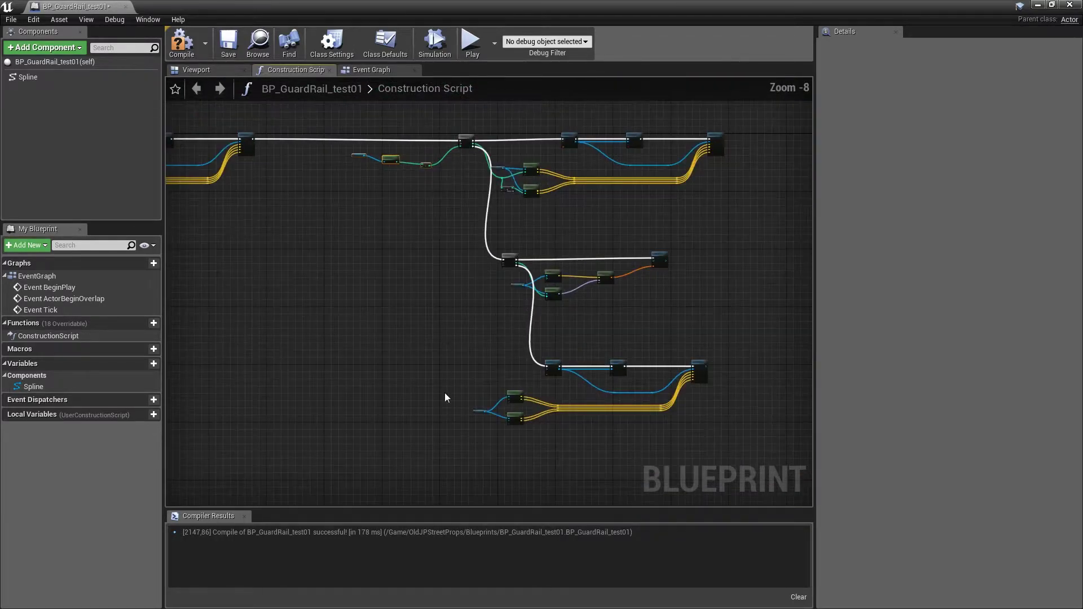
pyautogui.scroll(2, 457, 385)
pyautogui.hotkey('ctrl', 'v')
# Wire the subtract result into the lower Point Index and enter 3 as its subtracted value.
pyautogui.scroll(3, 515, 398)
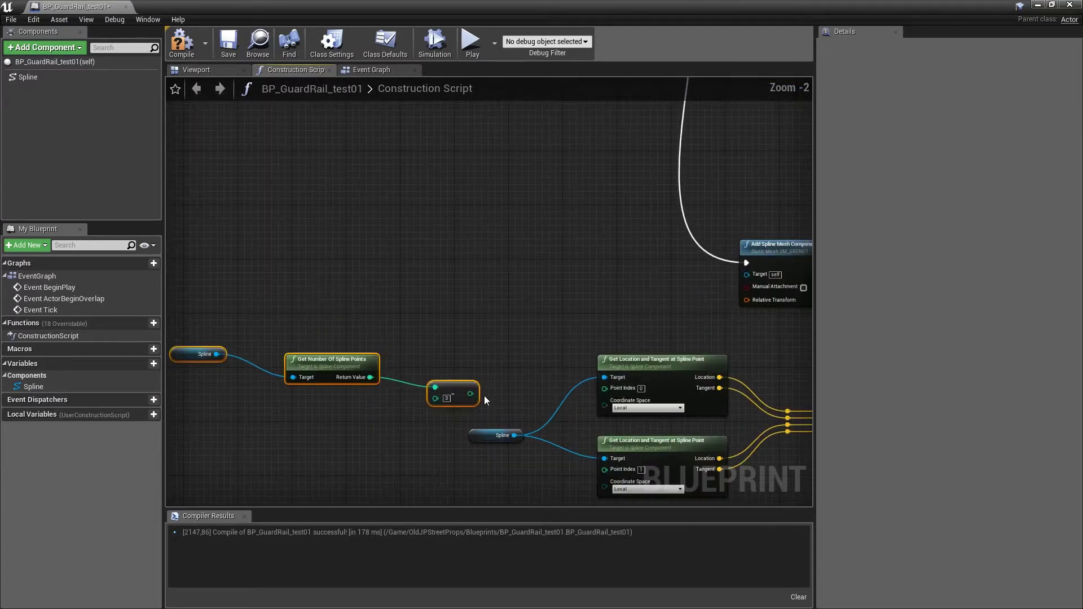
pyautogui.click(314, 363)
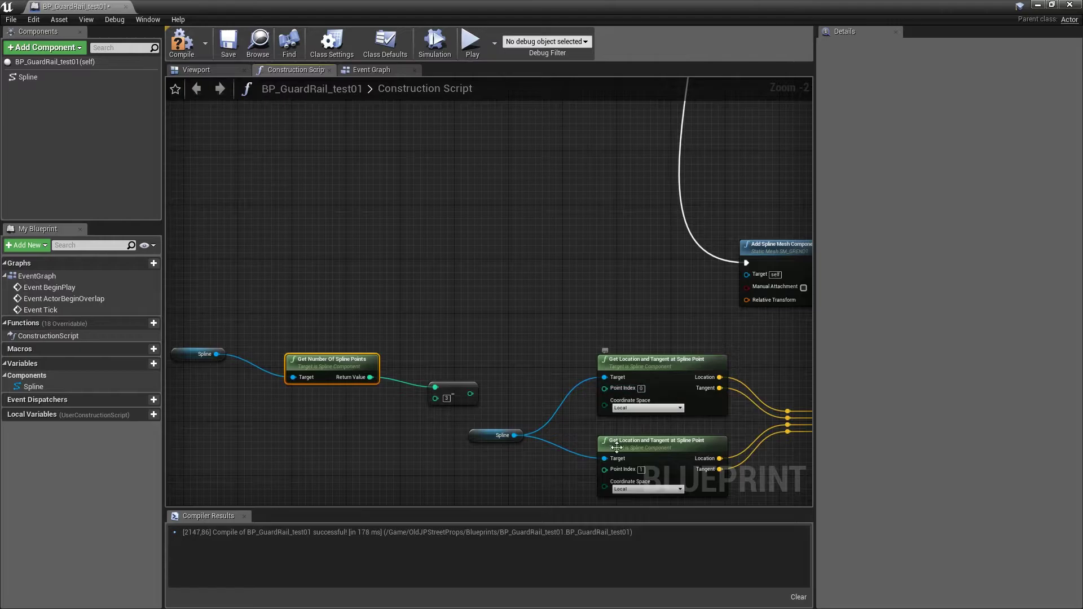
pyautogui.moveTo(471, 394); pyautogui.dragTo(612, 471)
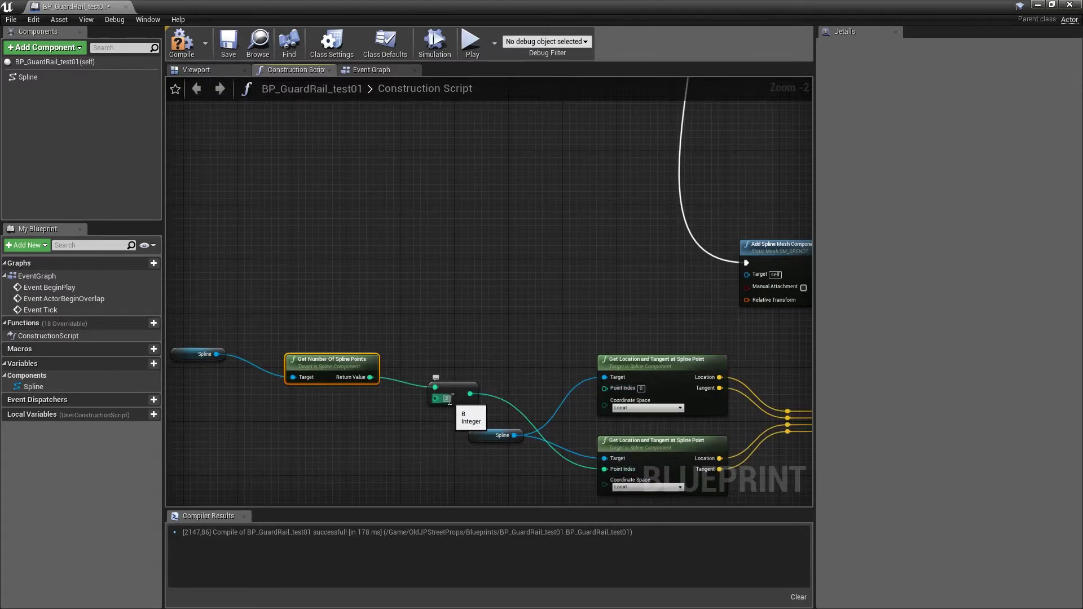
pyautogui.moveTo(201, 320); pyautogui.dragTo(450, 427)
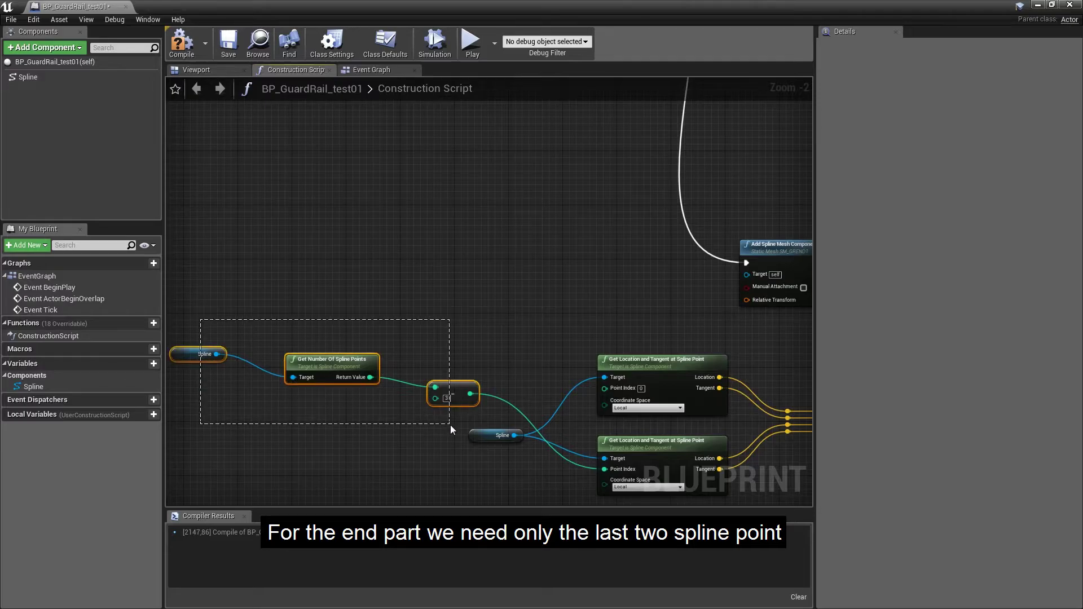
pyautogui.click(446, 398)
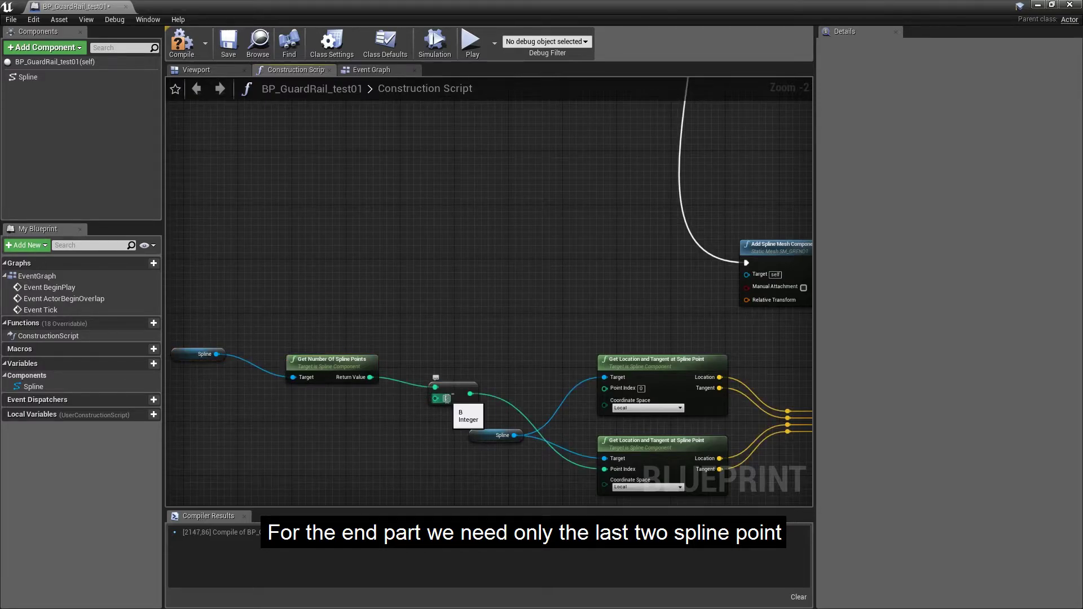
pyautogui.write('3')
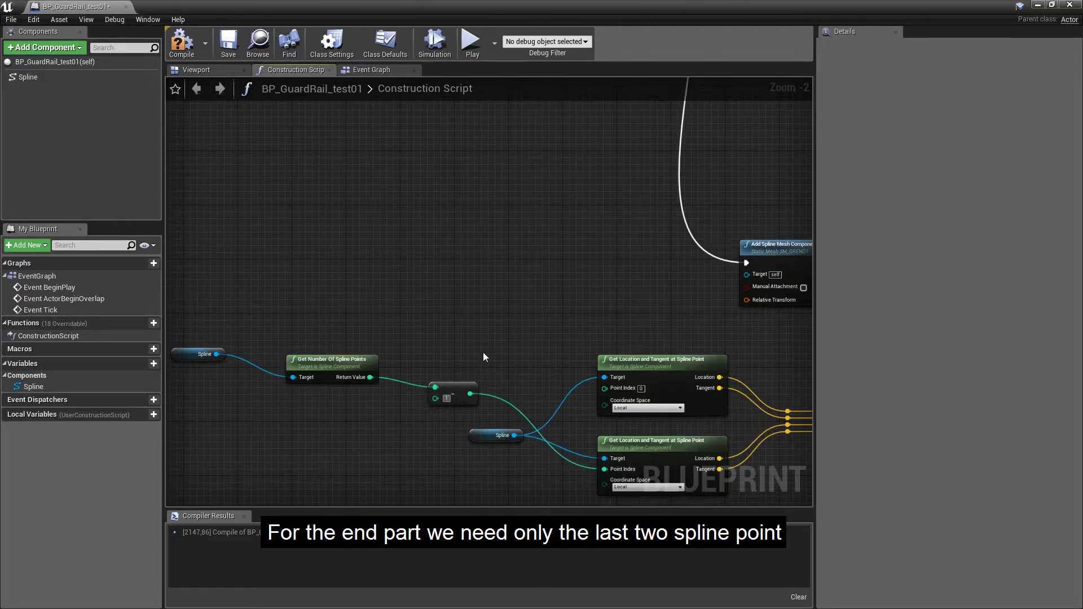
# Duplicate the subtract node, feed it the point count, and set it to subtract 2.
pyautogui.click(454, 390)
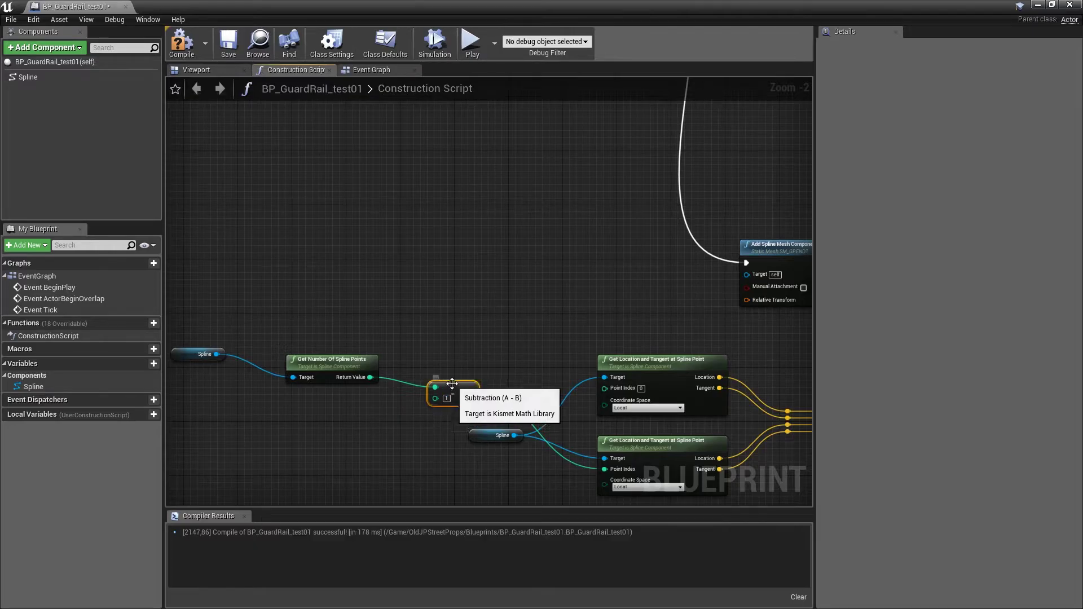
pyautogui.hotkey('ctrl', 'c')
pyautogui.hotkey('ctrl', 'v')
pyautogui.moveTo(370, 377)
pyautogui.mouseDown()
pyautogui.moveTo(442, 354)
pyautogui.moveTo(605, 388)
pyautogui.mouseUp()
pyautogui.write('2')
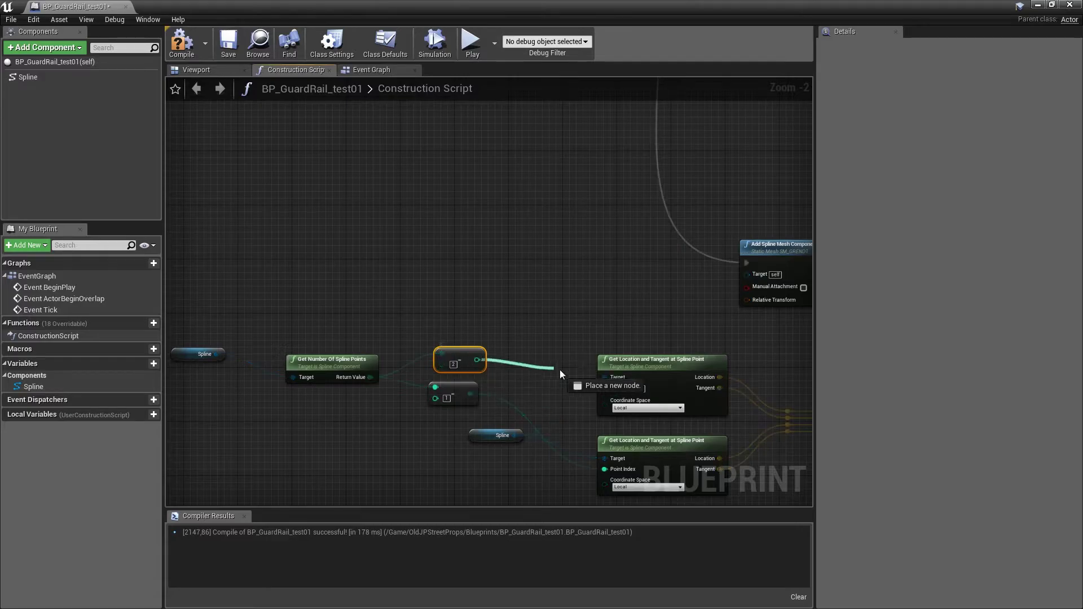
pyautogui.scroll(-2, 413, 302)
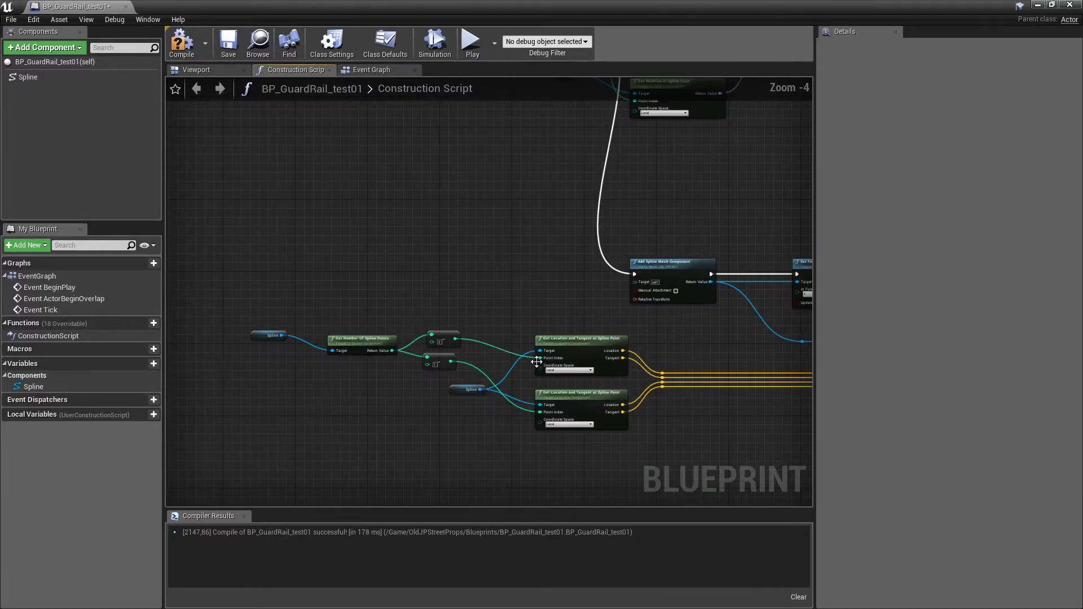
pyautogui.moveTo(582, 343); pyautogui.dragTo(214, 343, button='right')
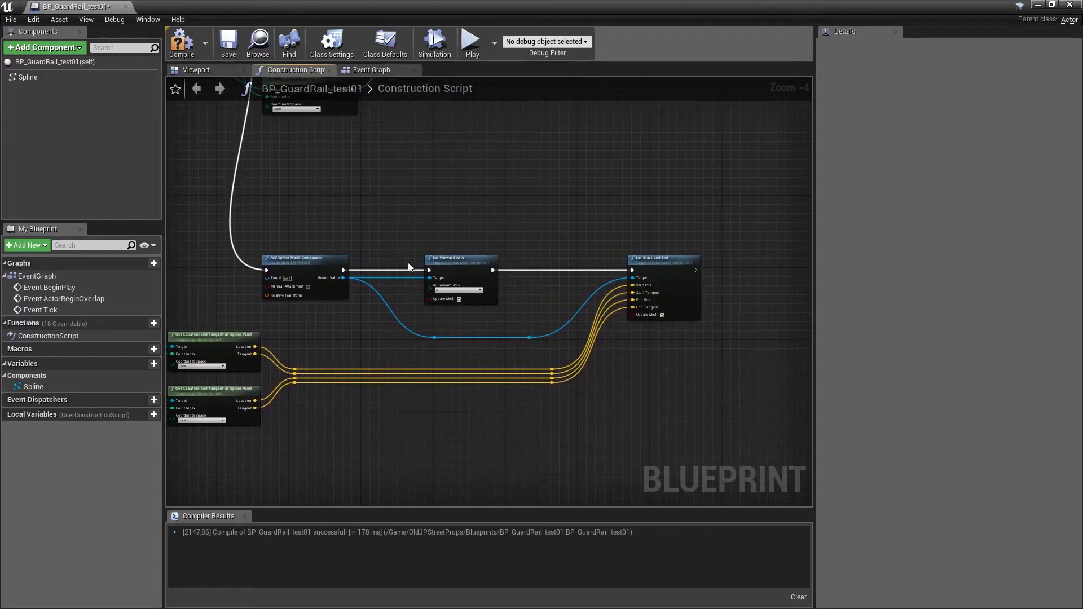
# Set the copied end section's spline mesh to SM_GRConcreteEND2.
pyautogui.click(291, 259)
pyautogui.click(993, 157)
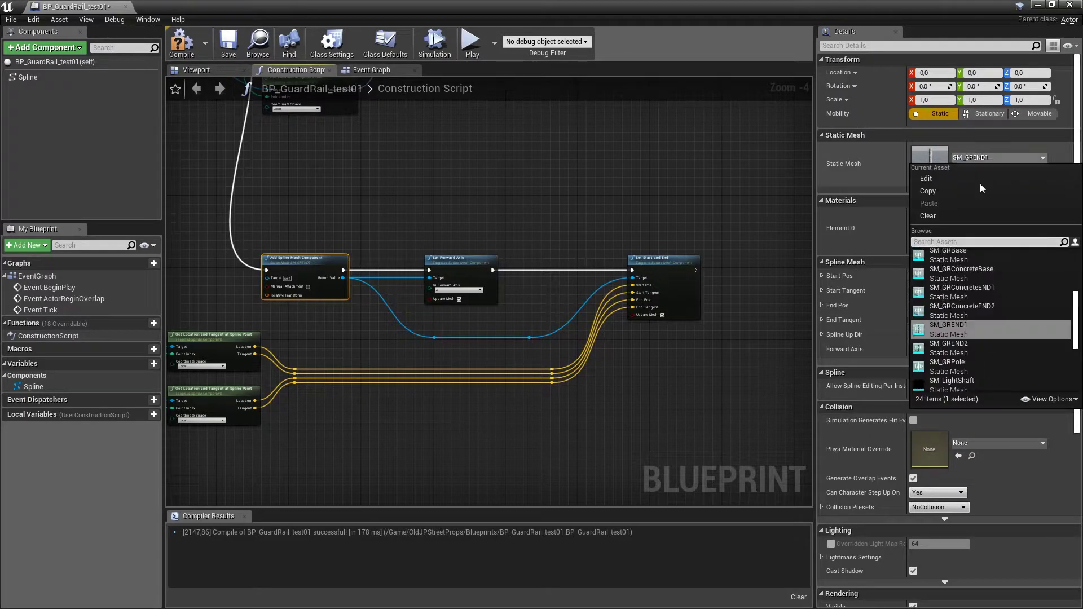
pyautogui.scroll(-1, 982, 256)
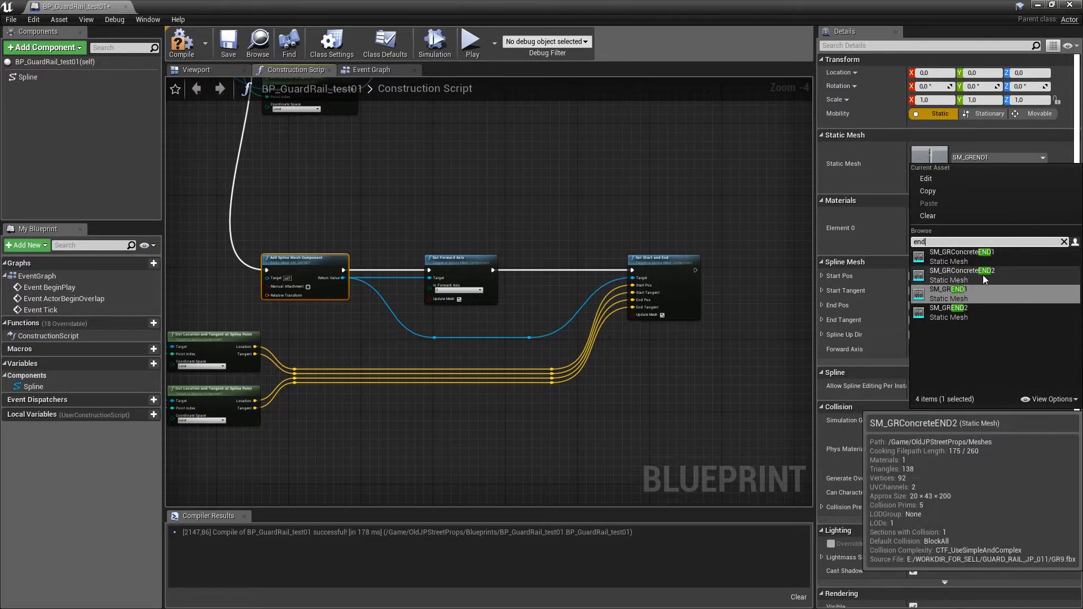
pyautogui.click(983, 275)
pyautogui.scroll(-3, 665, 341)
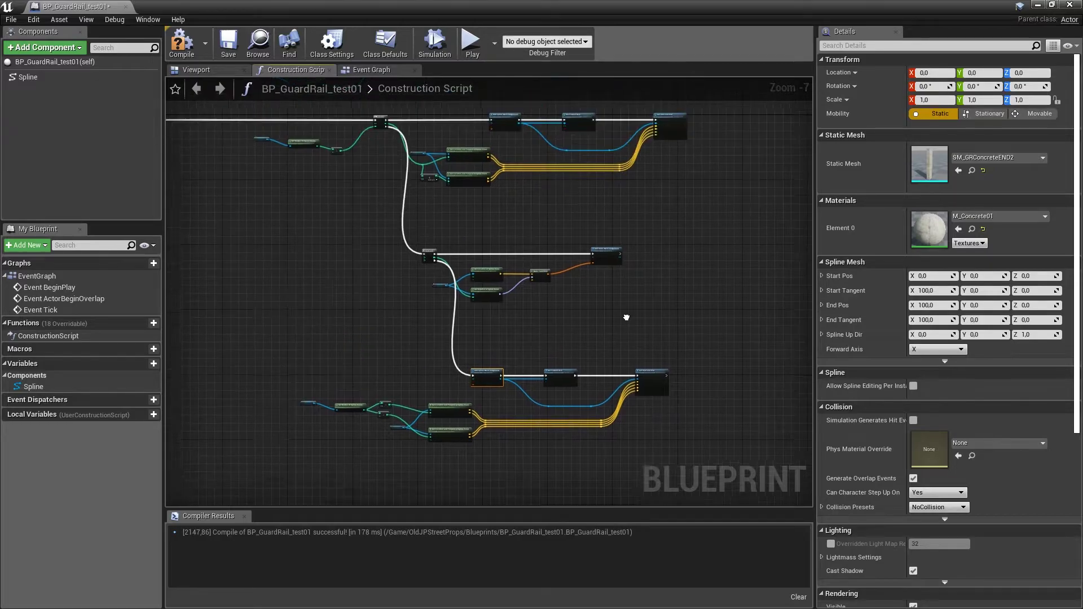
pyautogui.moveTo(652, 344); pyautogui.dragTo(649, 420, button='right')
# Compile and save BP_GuardRail_test01, then return to the level.
pyautogui.click(182, 44)
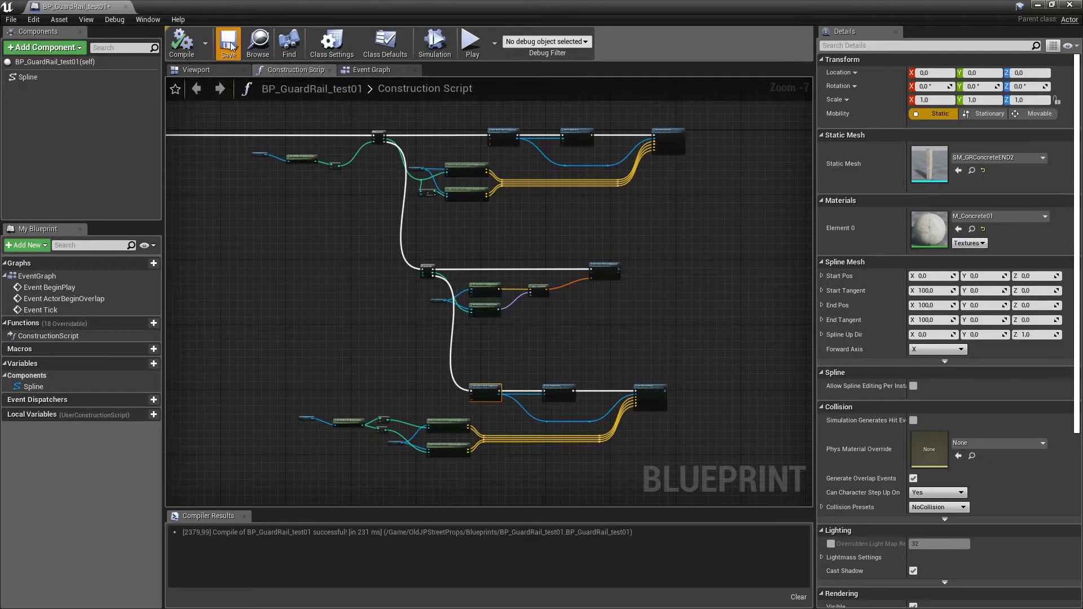
pyautogui.click(228, 44)
pyautogui.click(1047, 6)
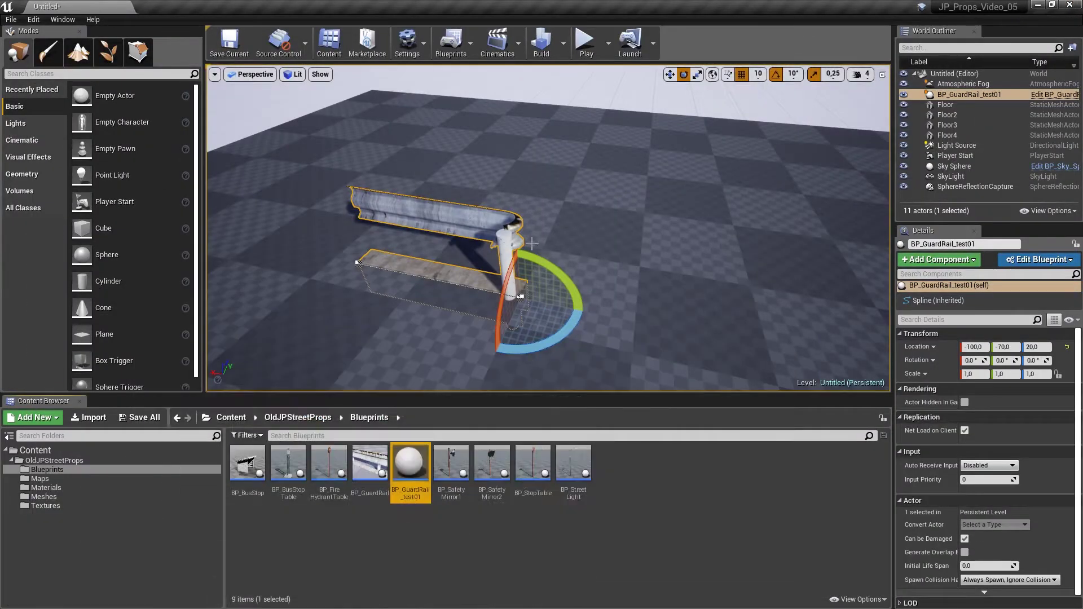
# Reopen the Blueprint, swap the end mesh to SM_GREND2, recompile and close the editor.
pyautogui.doubleClick(428, 476)
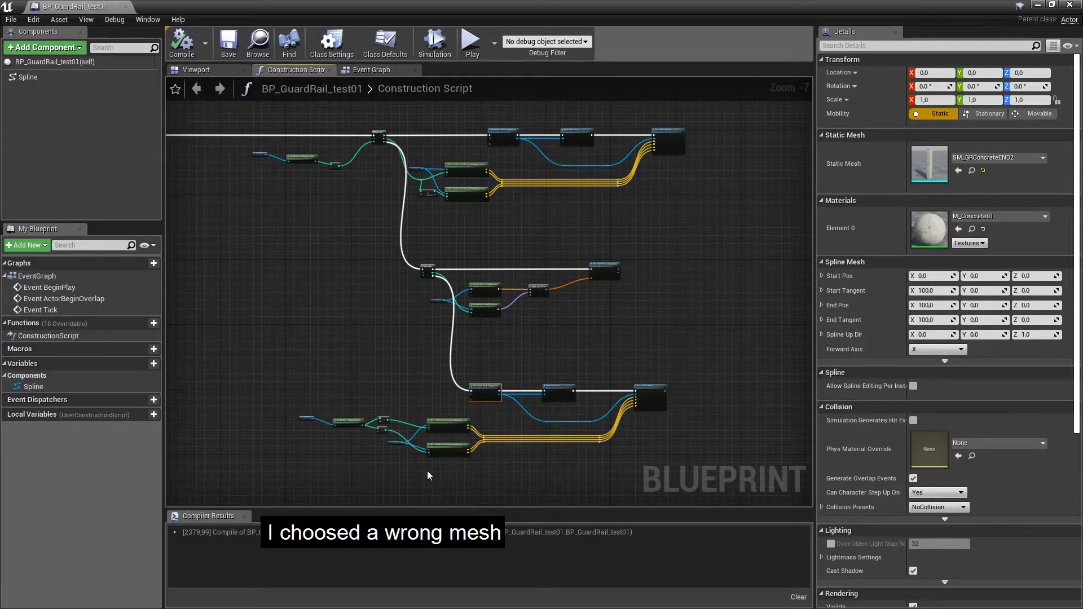
pyautogui.scroll(2, 574, 428)
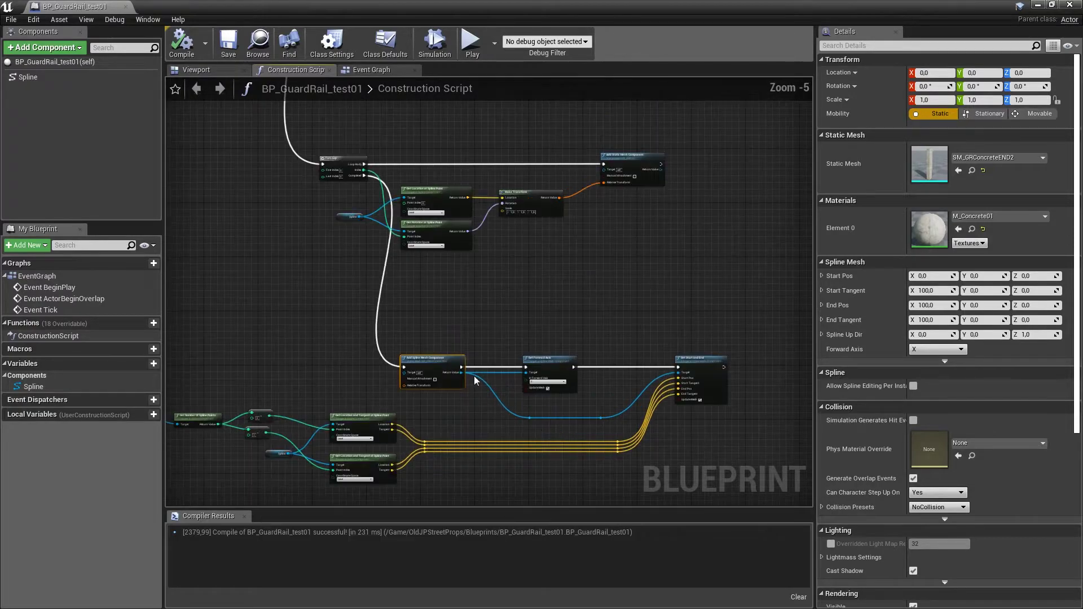
pyautogui.click(988, 159)
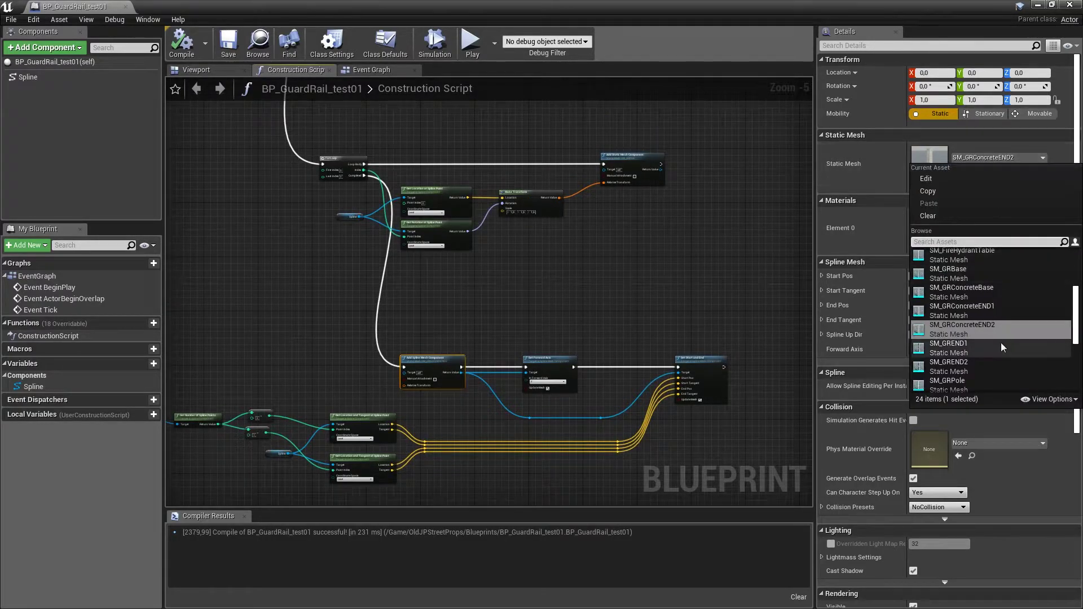
pyautogui.write('end')
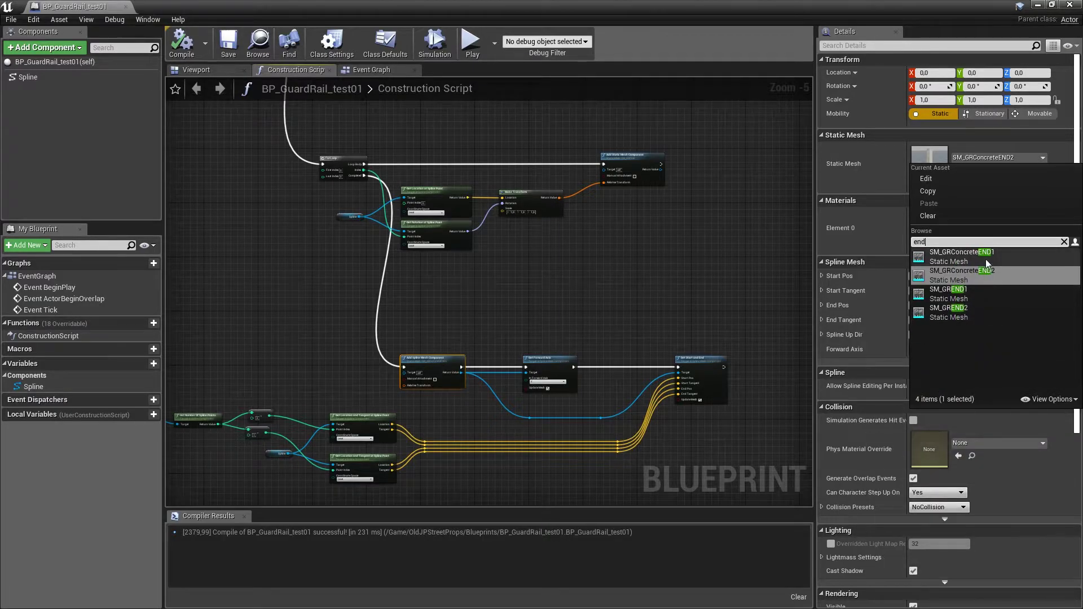
pyautogui.click(959, 331)
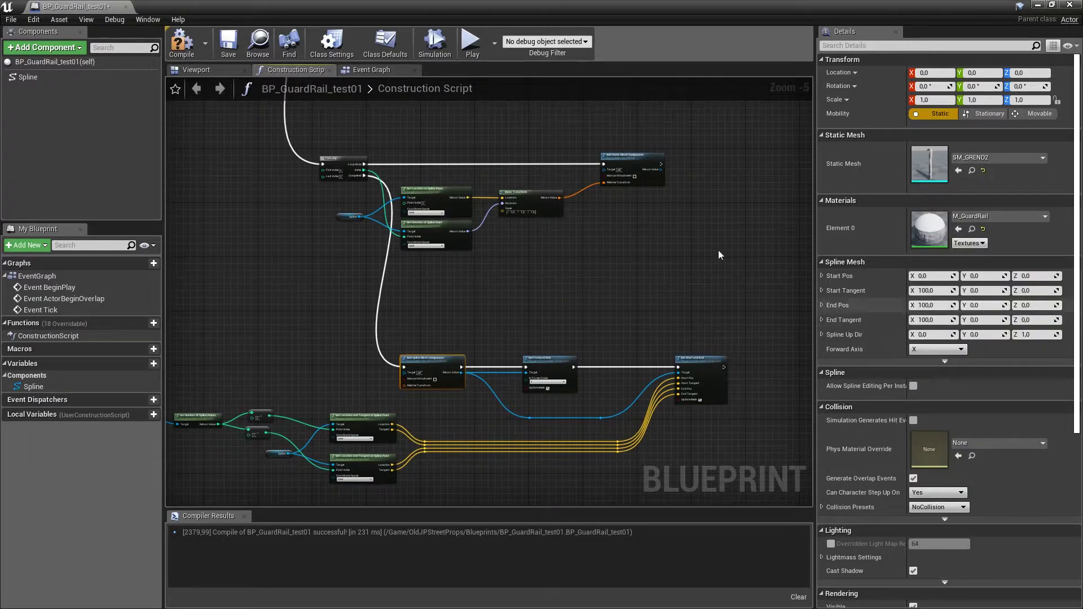
pyautogui.click(171, 52)
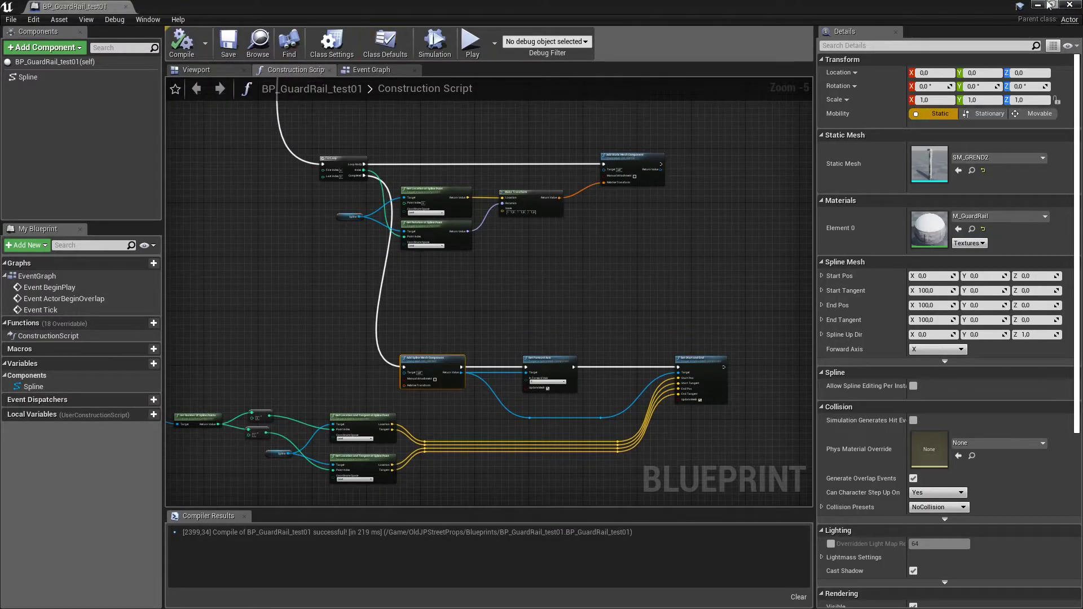
pyautogui.click(1070, 5)
# Drag the spline end point out with the move gizmo to make the guard rail much longer.
pyautogui.moveTo(493, 260); pyautogui.dragTo(493, 260, button='right')
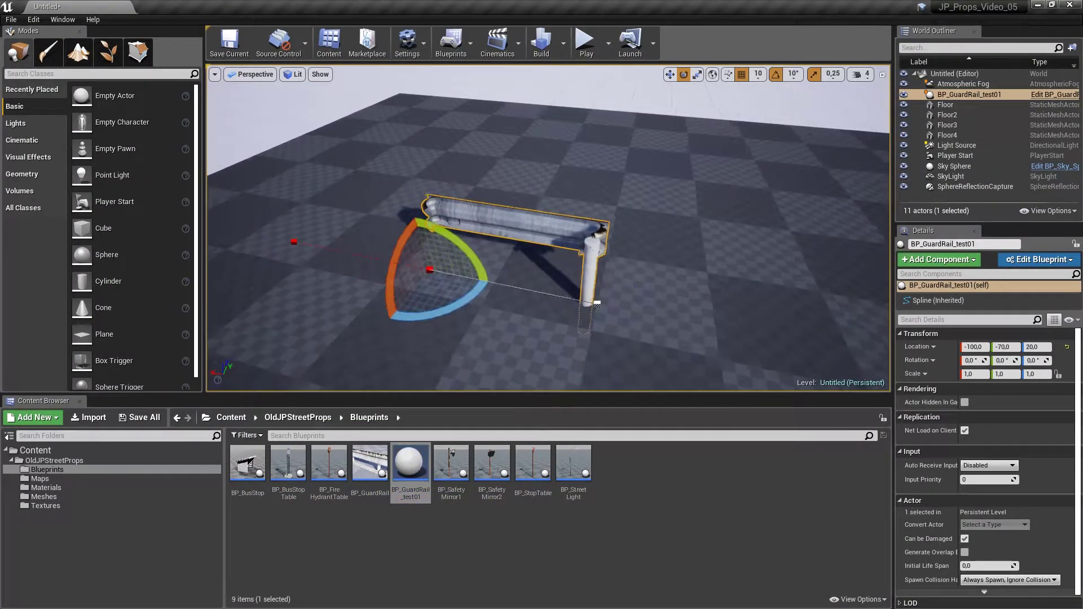
pyautogui.press('w')
pyautogui.moveTo(485, 263)
pyautogui.mouseDown()
pyautogui.moveTo(391, 256)
pyautogui.moveTo(276, 221)
pyautogui.mouseUp()
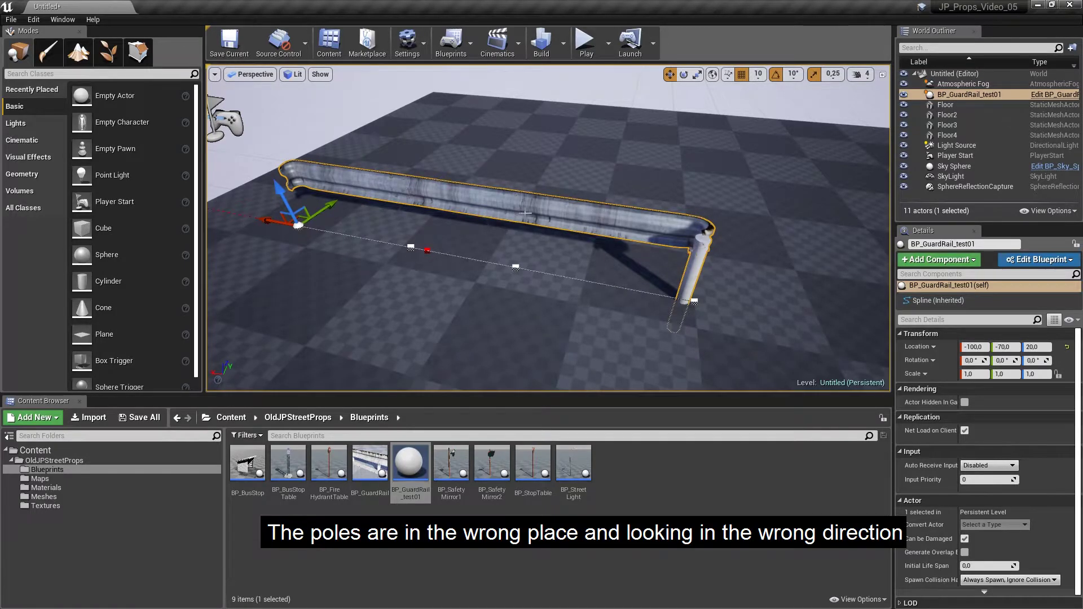
# Inspect the corner pole up close, then reopen BP_GuardRail_test01.
pyautogui.moveTo(526, 212); pyautogui.dragTo(508, 237, button='right')
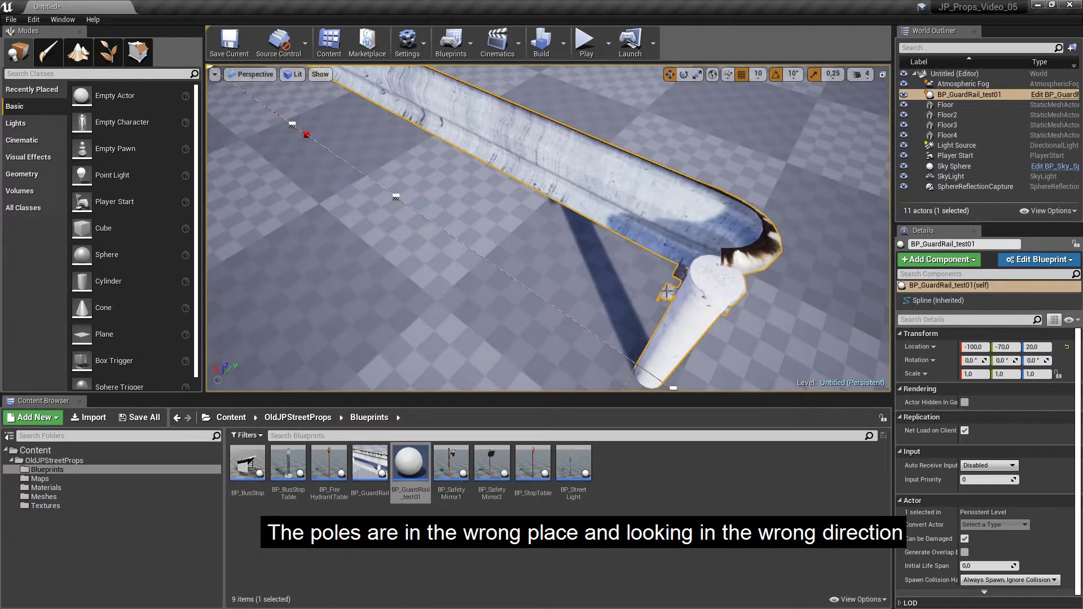
pyautogui.moveTo(667, 292); pyautogui.dragTo(584, 191, button='right')
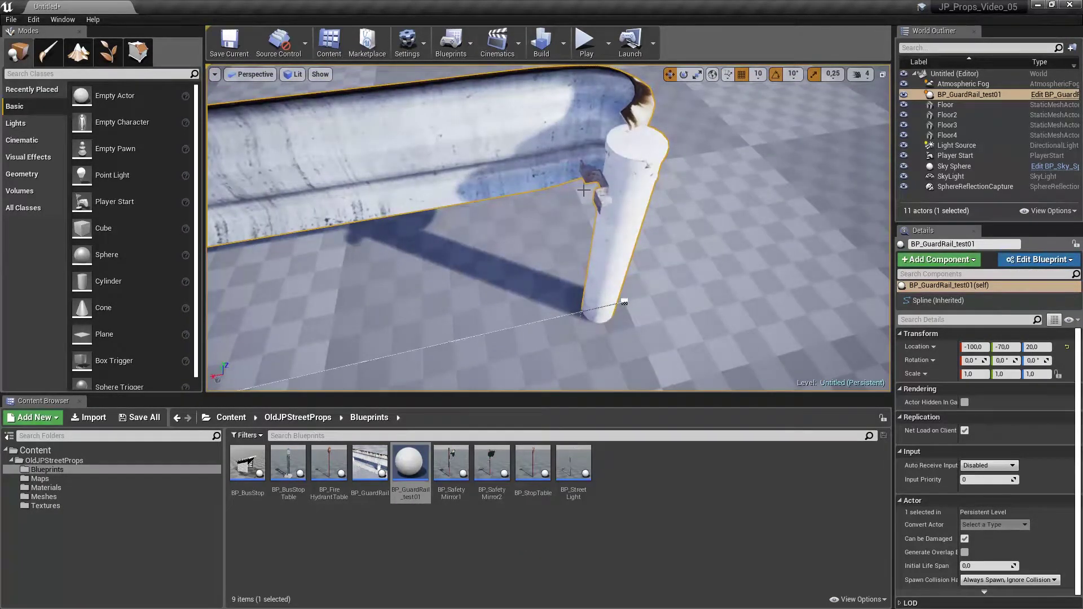
pyautogui.doubleClick(412, 454)
# Bring the pole ForLoop and its point-count nodes into view in the Construction Script.
pyautogui.scroll(3, 362, 161)
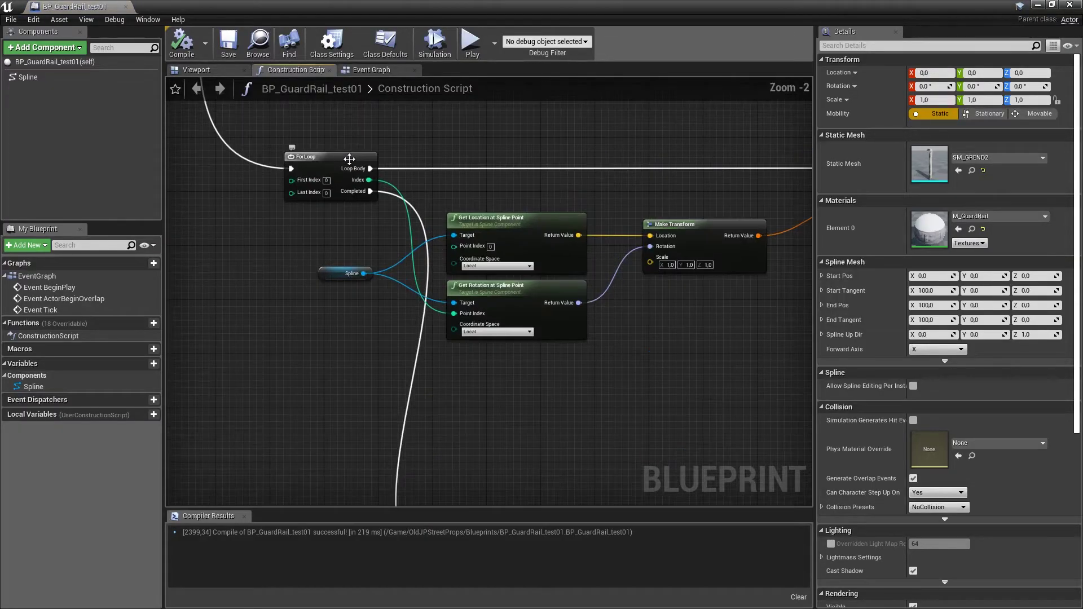
pyautogui.scroll(-2, 418, 296)
pyautogui.scroll(-3, 417, 301)
pyautogui.scroll(1, 419, 143)
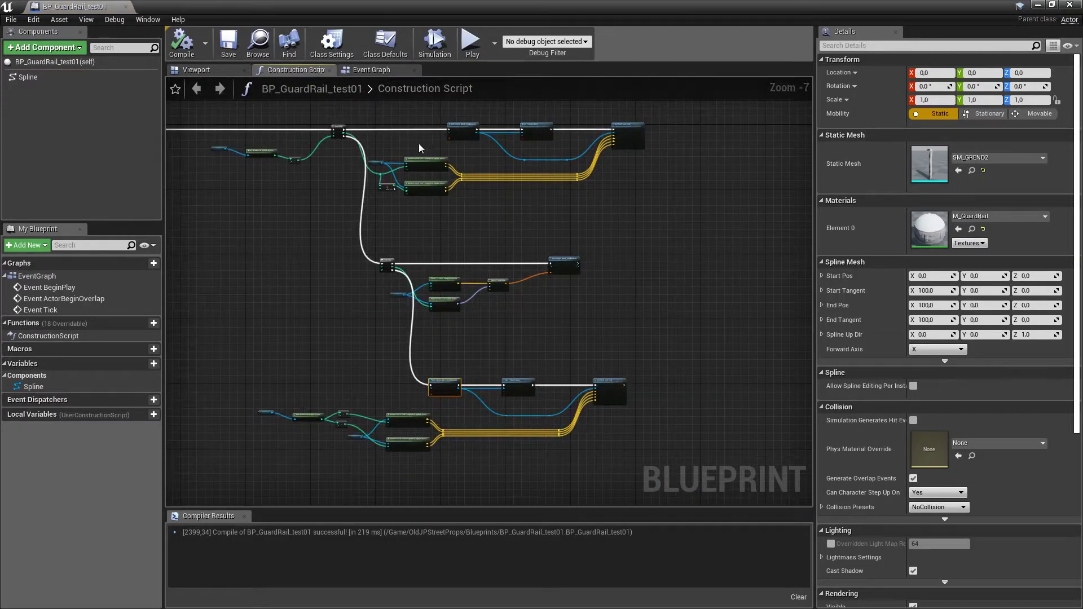
pyautogui.scroll(2, 418, 145)
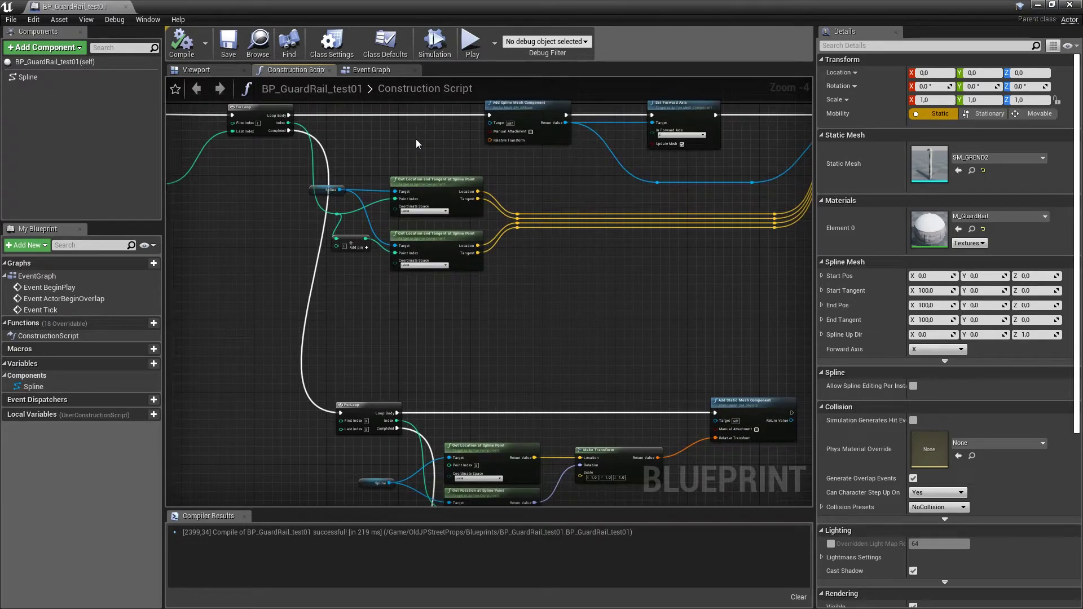
pyautogui.moveTo(340, 364); pyautogui.dragTo(469, 288, button='right')
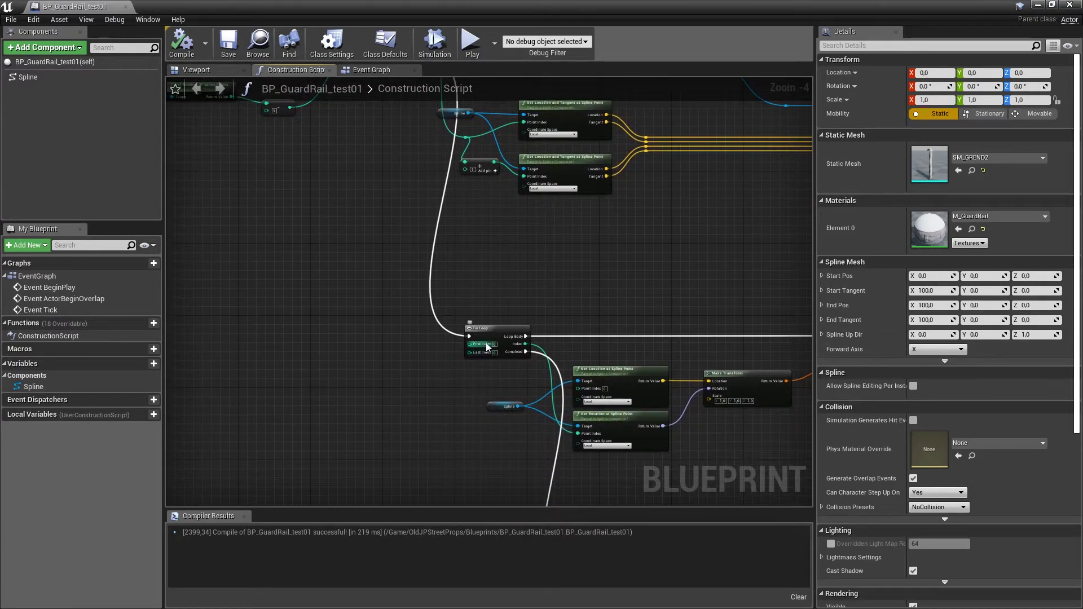
pyautogui.moveTo(486, 212)
pyautogui.mouseDown(button='right')
pyautogui.moveTo(478, 243)
pyautogui.moveTo(497, 274)
pyautogui.mouseUp(button='right')
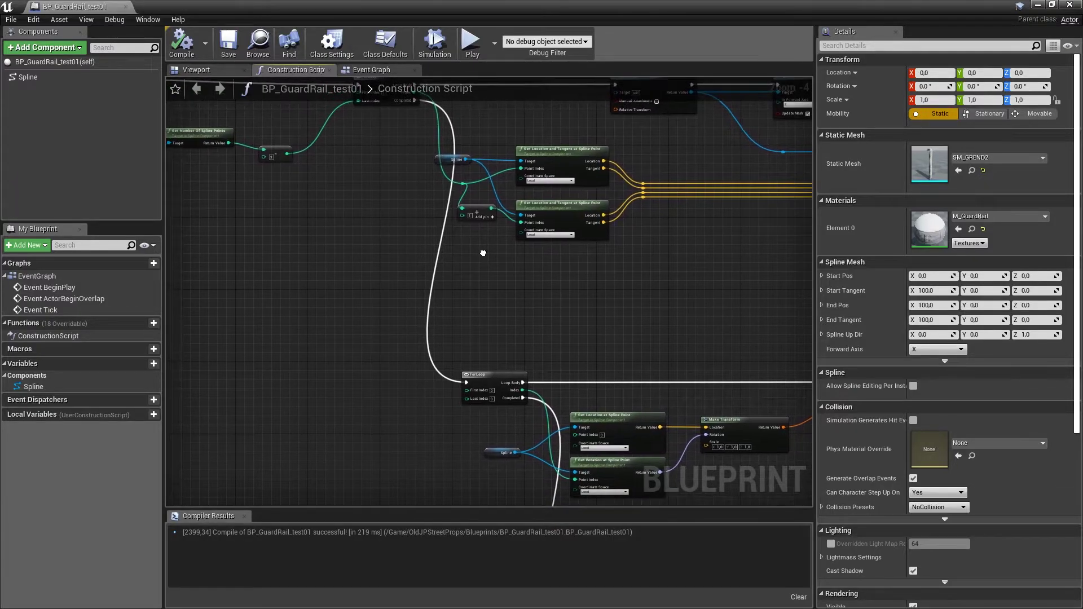
pyautogui.scroll(3, 523, 414)
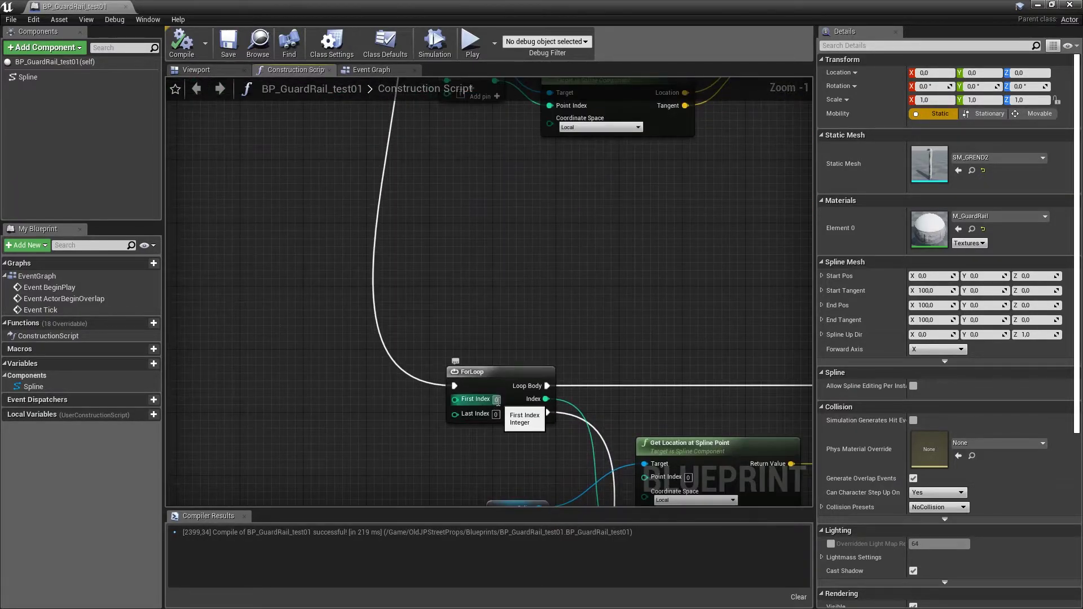
pyautogui.click(552, 337)
# Wire the spline point count minus 2 into the pole ForLoop's Last Index.
pyautogui.scroll(-3, 530, 335)
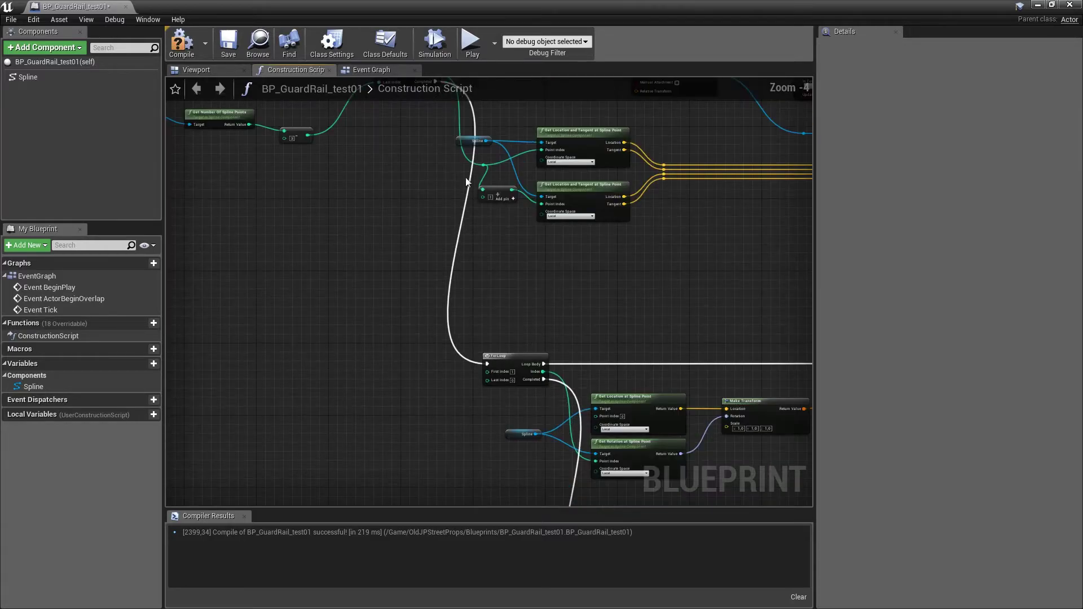
pyautogui.scroll(-4, 426, 271)
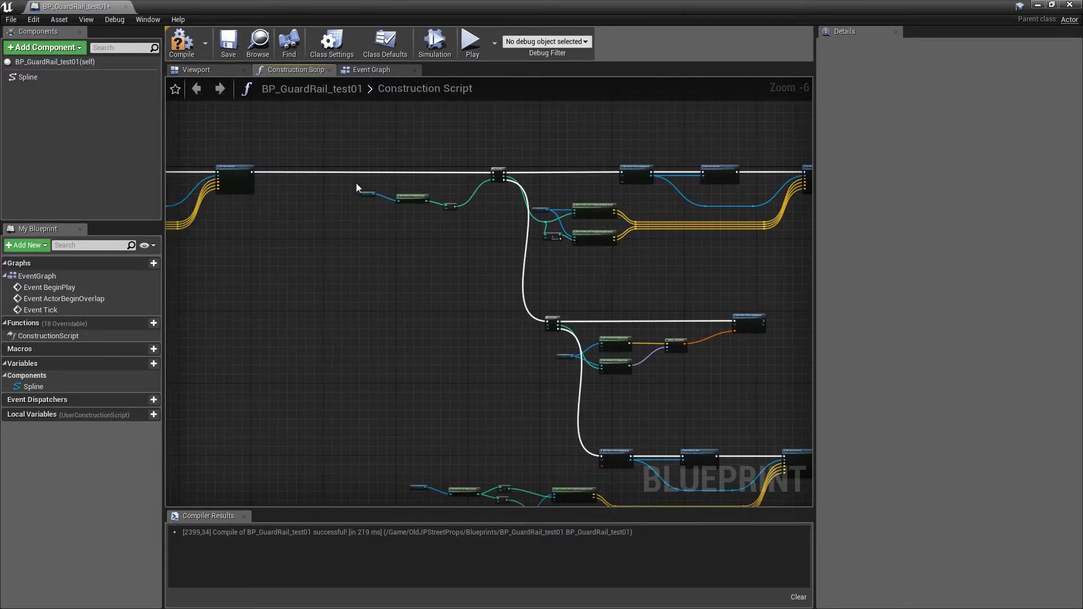
pyautogui.moveTo(356, 186); pyautogui.dragTo(475, 245)
pyautogui.scroll(5, 527, 335)
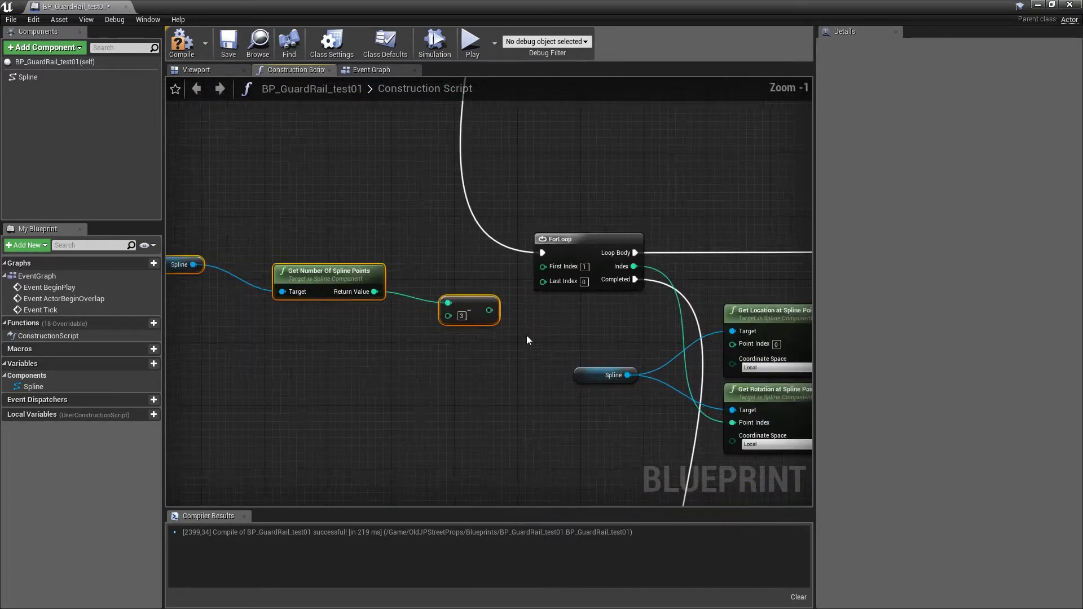
pyautogui.scroll(1, 526, 339)
pyautogui.moveTo(484, 306); pyautogui.dragTo(545, 273)
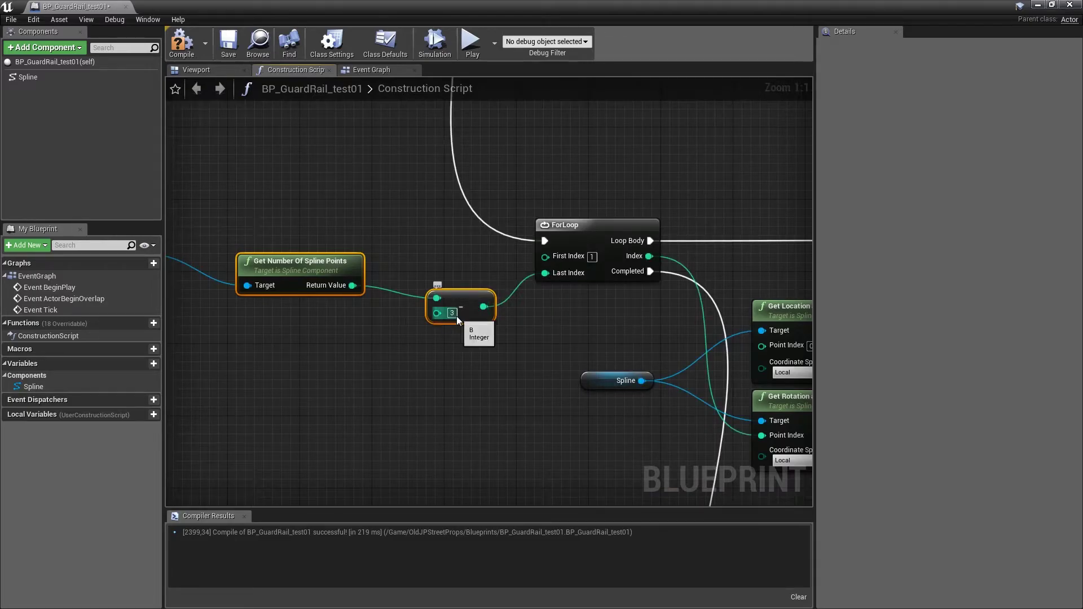
pyautogui.click(454, 313)
pyautogui.write('2')
pyautogui.click(450, 350)
# Center the pole's Add Static Mesh Component node in the graph.
pyautogui.scroll(-4, 464, 256)
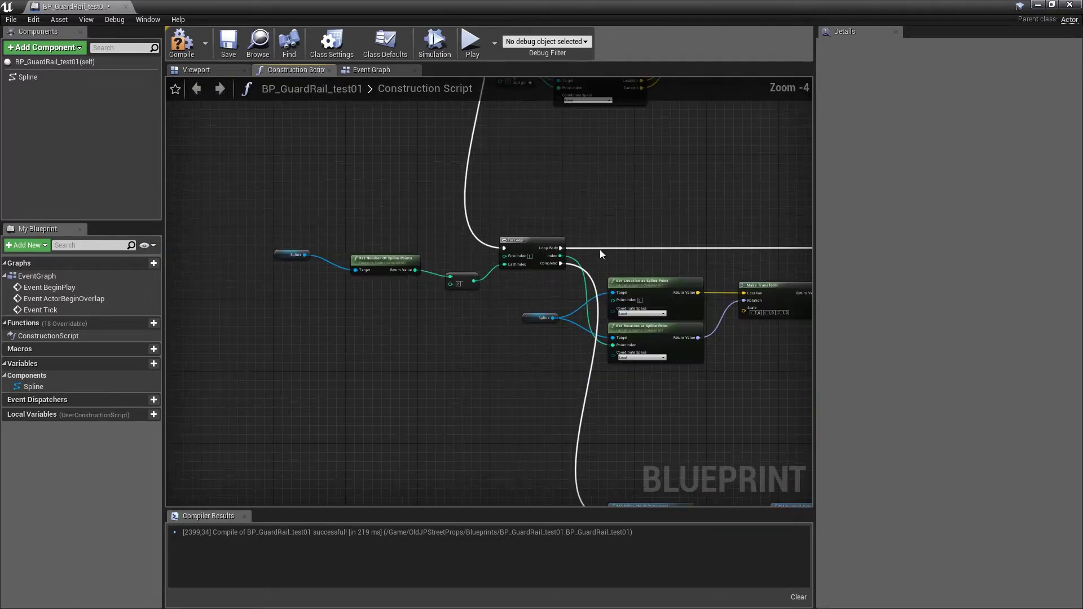
pyautogui.moveTo(600, 249); pyautogui.dragTo(410, 238, button='right')
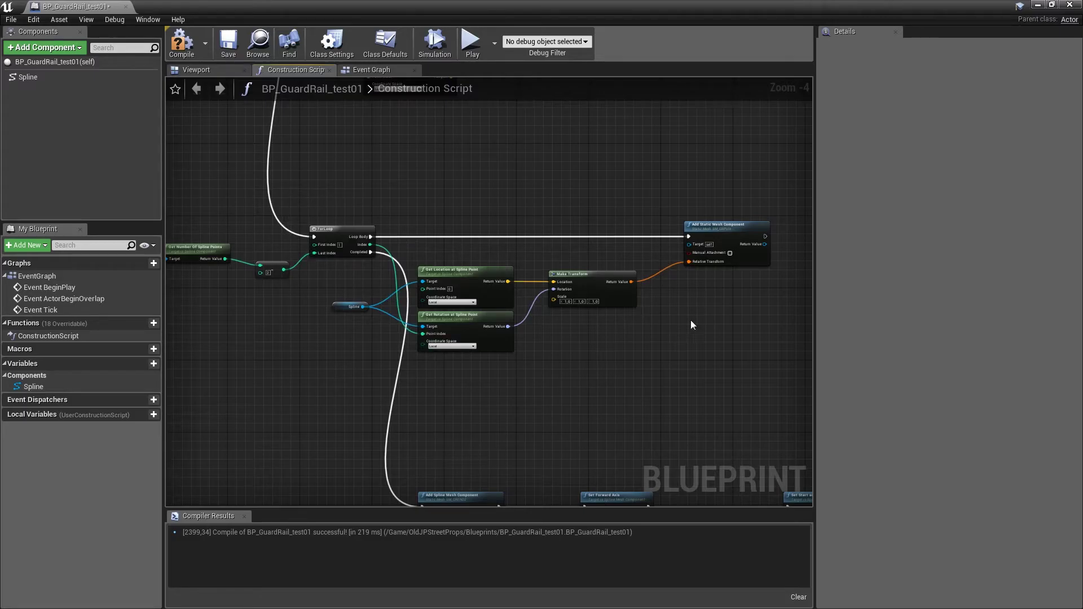
pyautogui.scroll(2, 715, 250)
pyautogui.moveTo(716, 250); pyautogui.dragTo(421, 280, button='right')
# Add an AddLocalRotation node with 90 yaw to each pole component, then compile and save.
pyautogui.moveTo(489, 275); pyautogui.dragTo(599, 272)
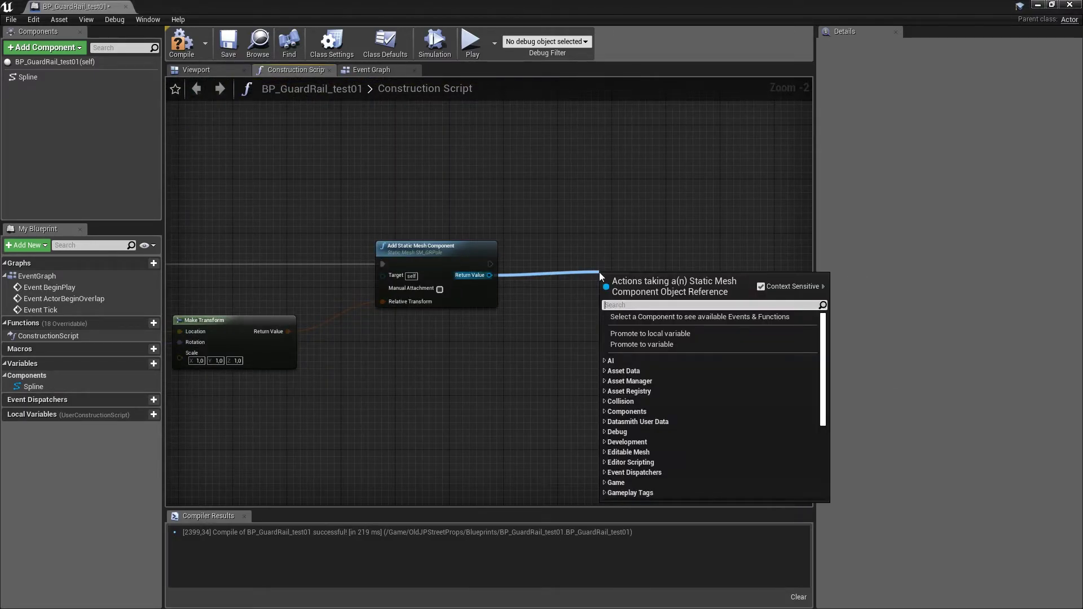
pyautogui.write('loca')
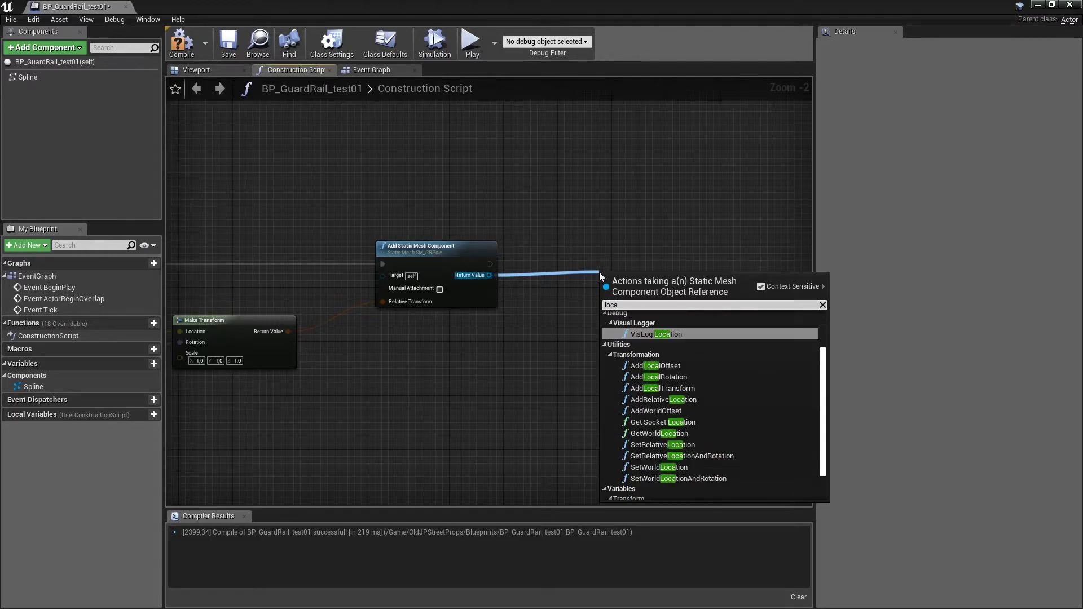
pyautogui.write('l ro')
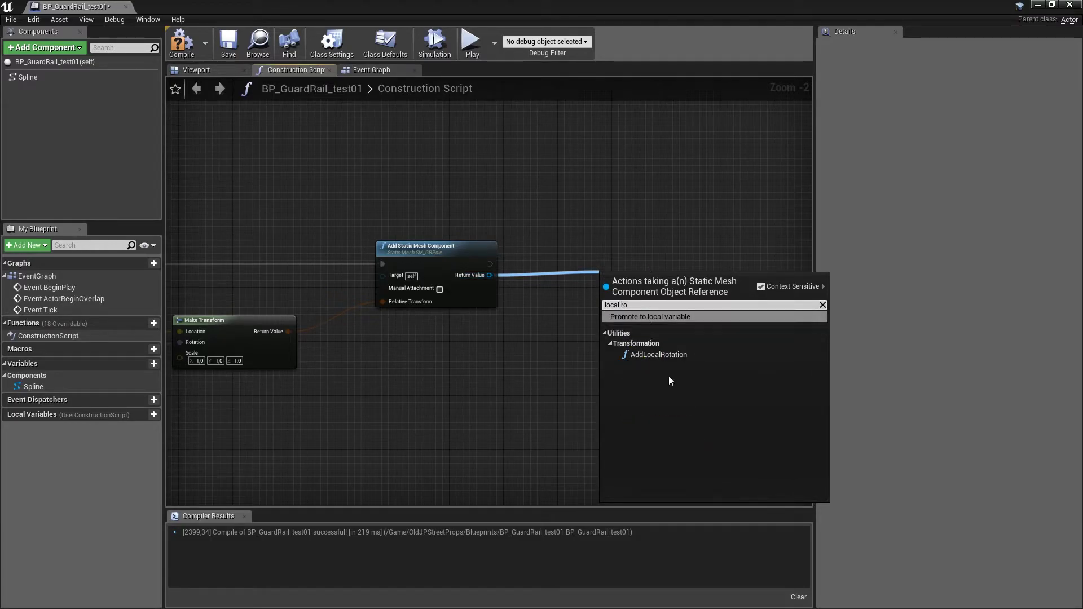
pyautogui.click(660, 354)
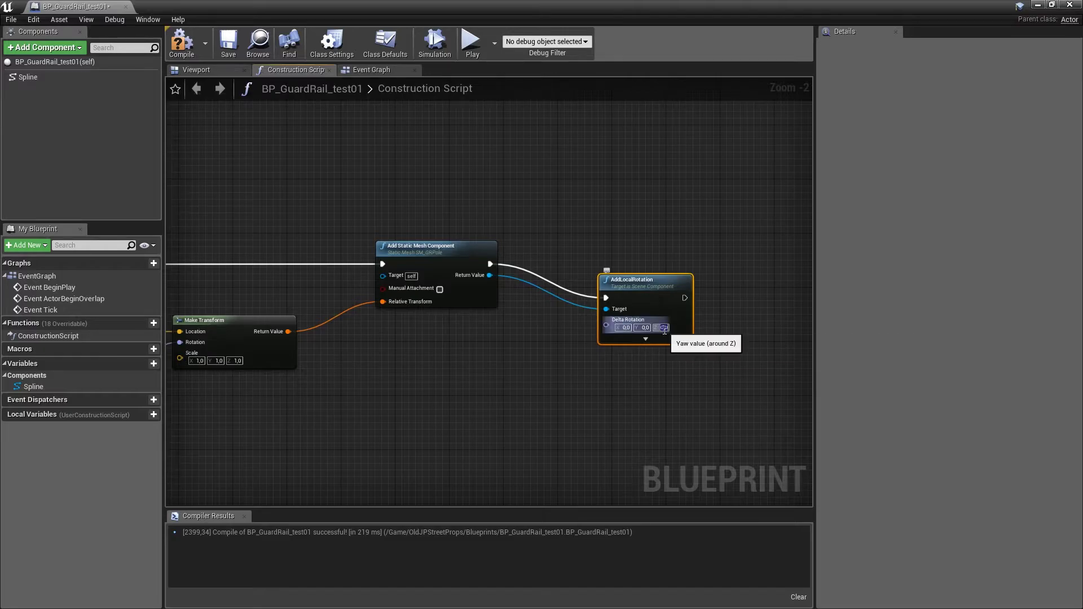
pyautogui.moveTo(634, 295); pyautogui.dragTo(655, 262)
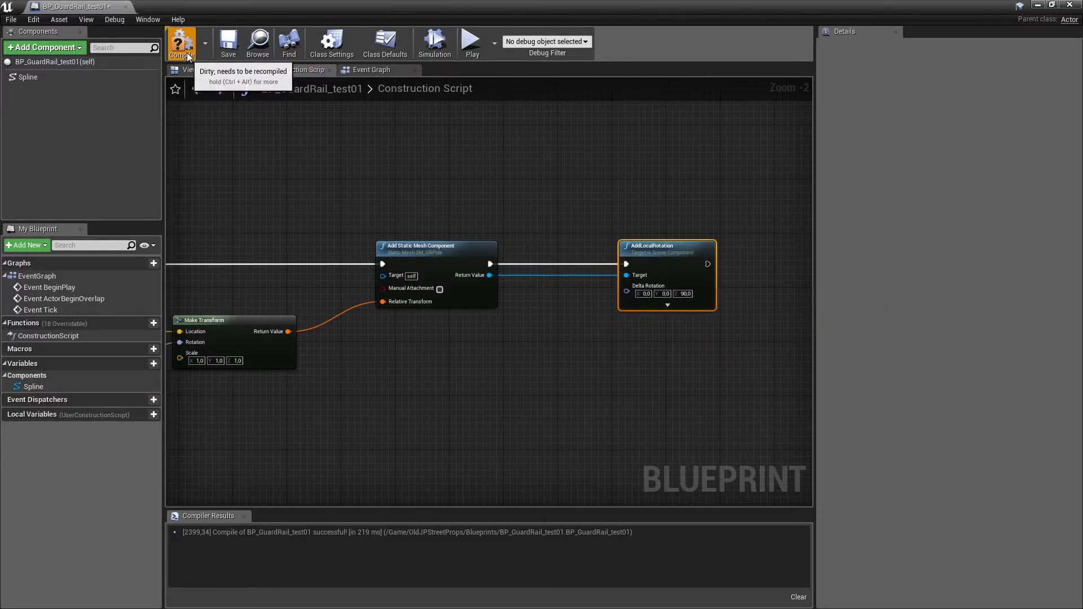
pyautogui.click(228, 44)
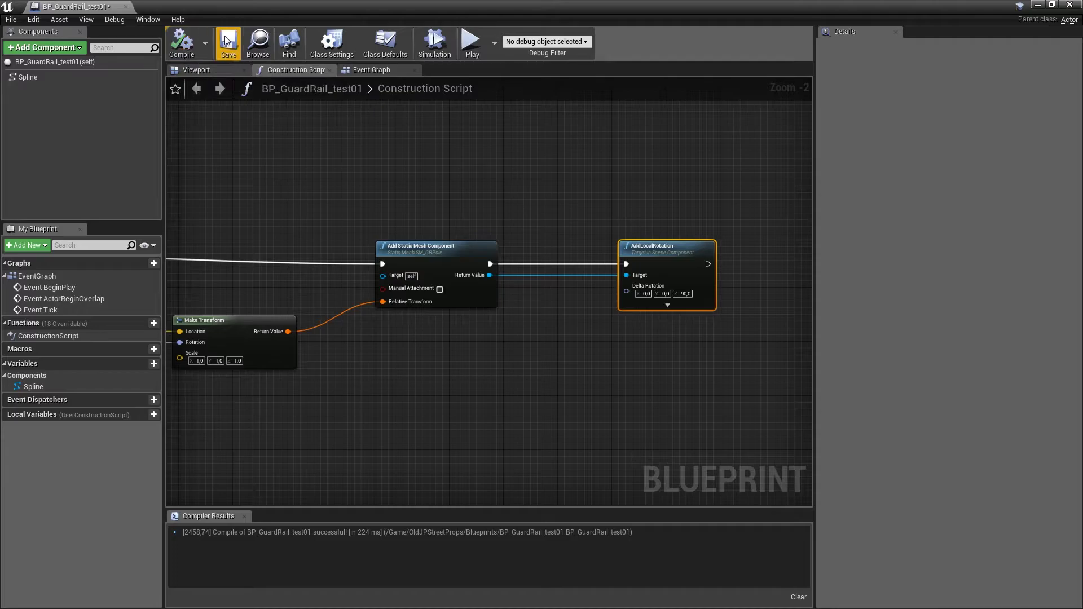
pyautogui.click(1038, 5)
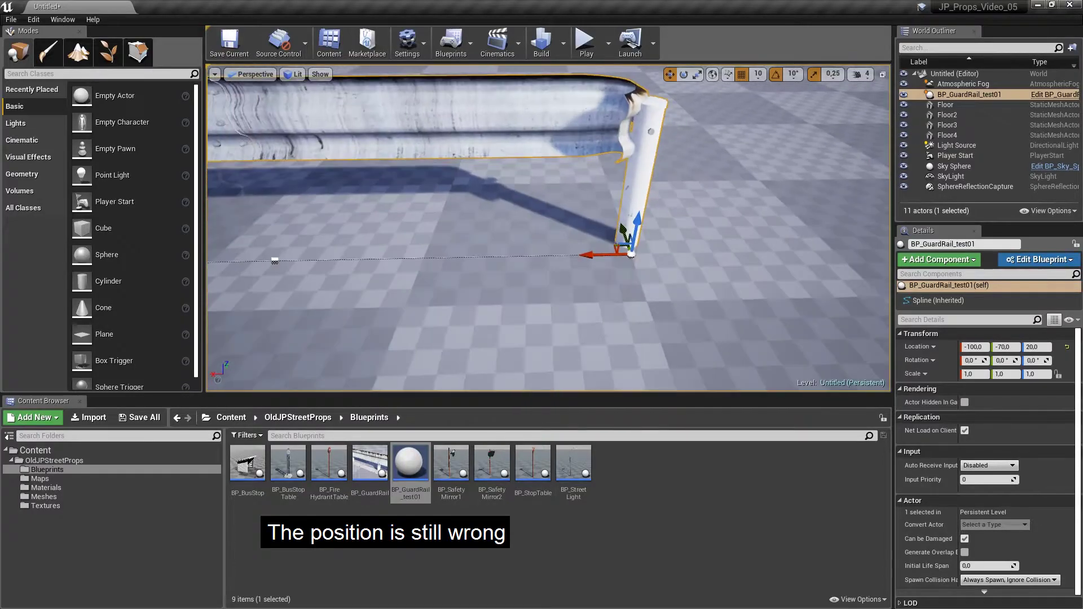
# Connect the pole ForLoop's Index to Get Location at Spline Point's Point Index and recompile.
pyautogui.doubleClick(408, 475)
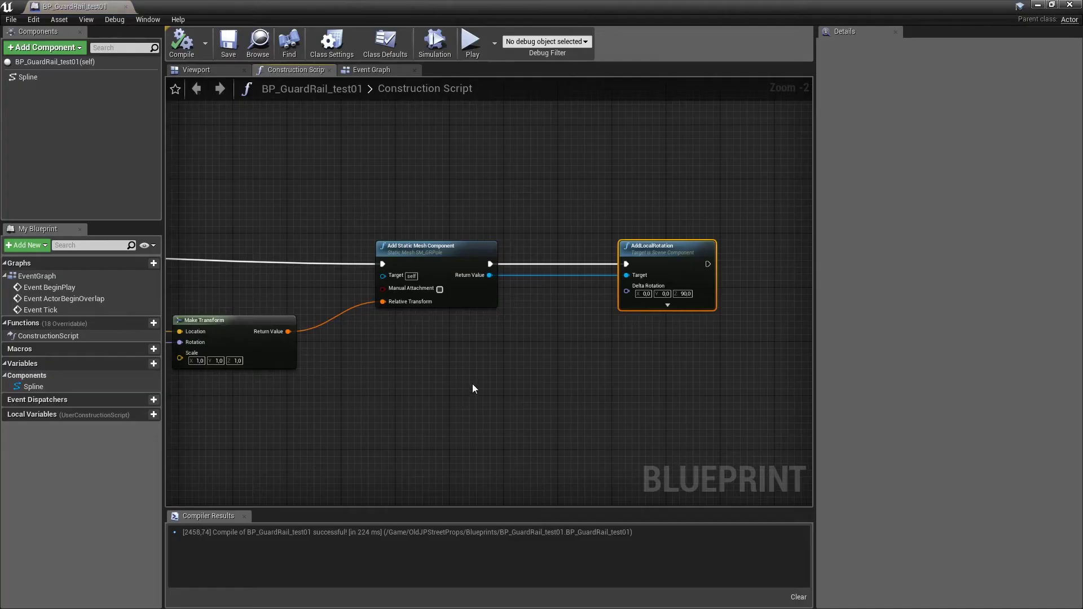
pyautogui.scroll(-5, 490, 373)
pyautogui.scroll(3, 485, 320)
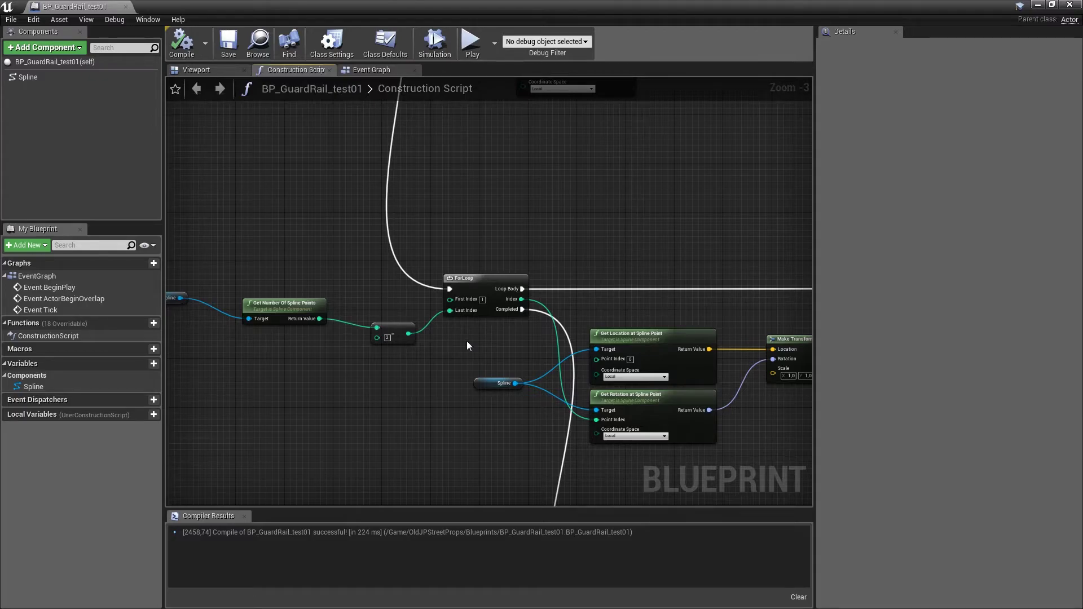
pyautogui.scroll(-1, 467, 345)
pyautogui.scroll(1, 523, 335)
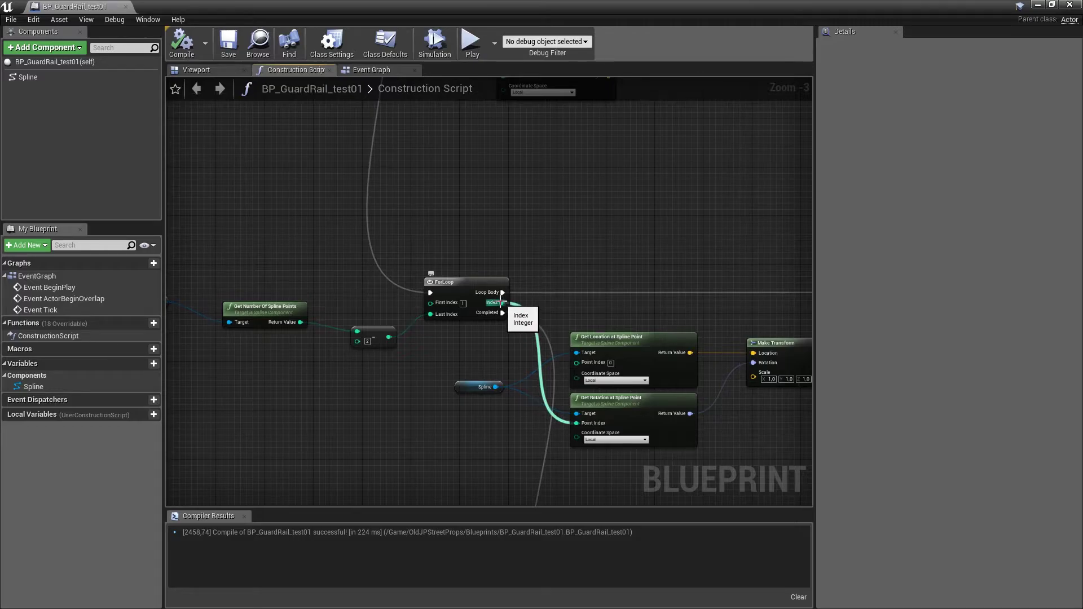
pyautogui.moveTo(503, 304); pyautogui.dragTo(503, 306)
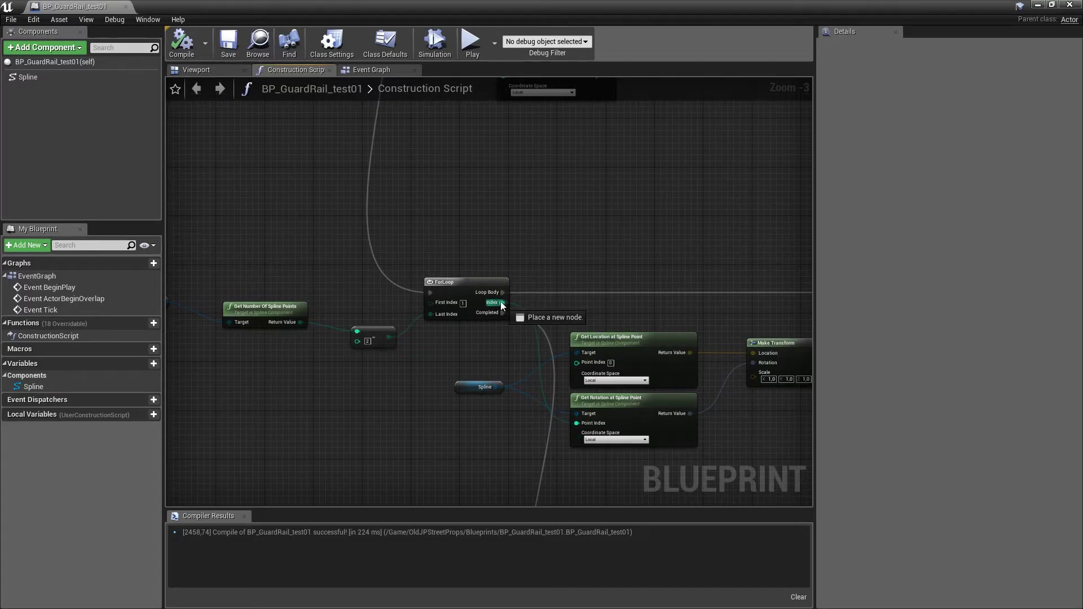
pyautogui.moveTo(508, 312); pyautogui.dragTo(532, 361)
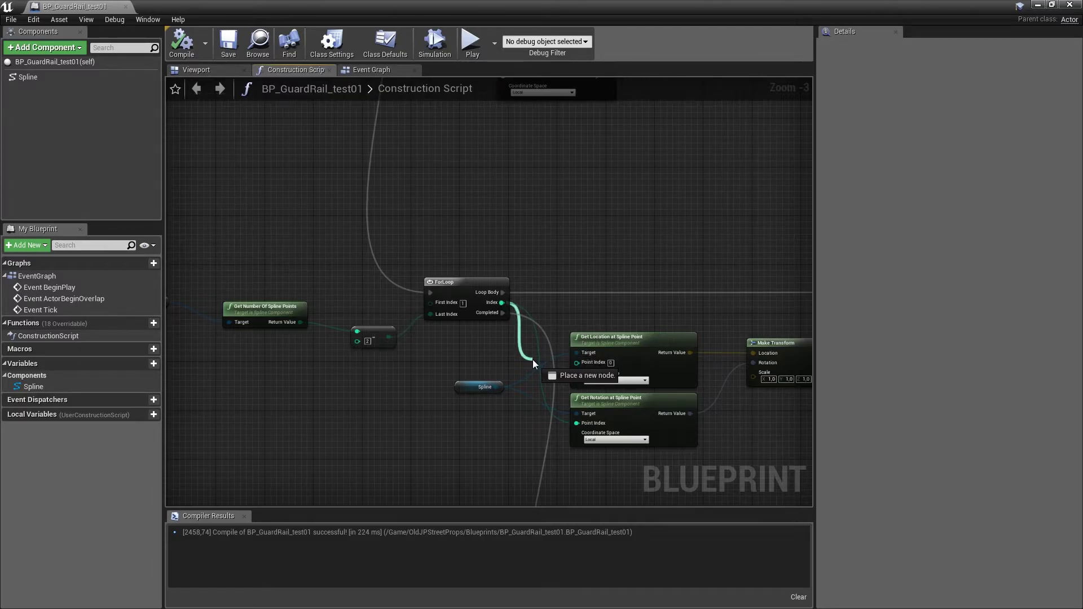
pyautogui.moveTo(533, 360); pyautogui.dragTo(576, 362)
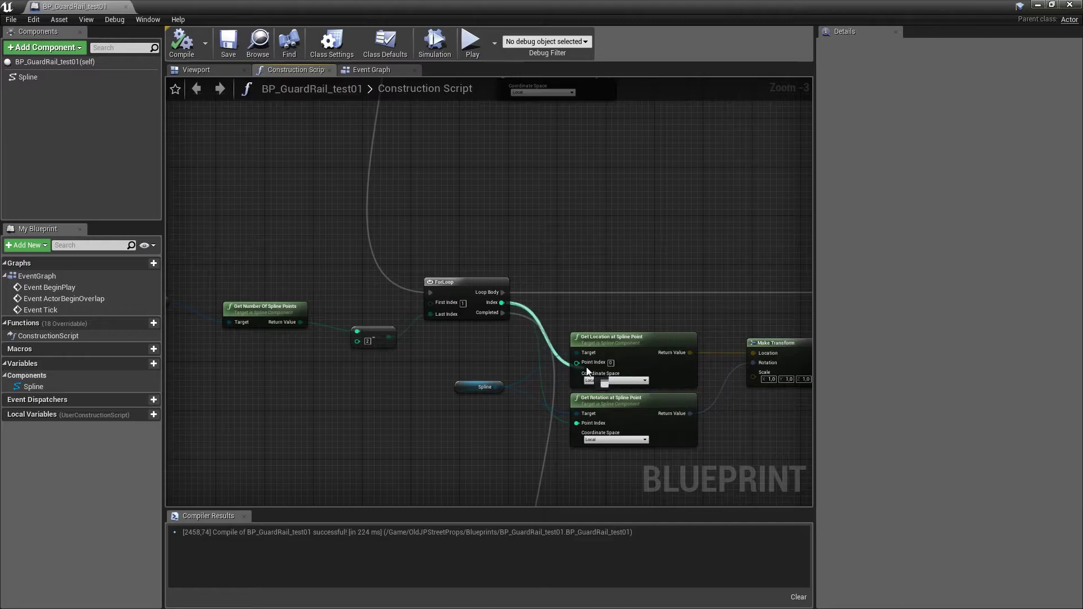
pyautogui.moveTo(682, 297); pyautogui.dragTo(531, 295, button='right')
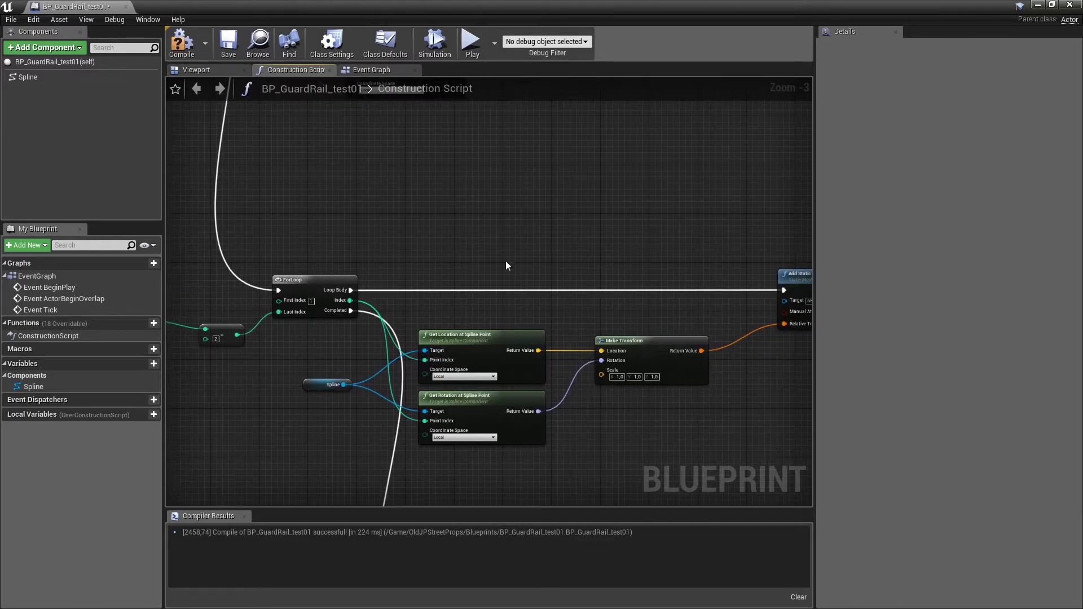
pyautogui.click(182, 43)
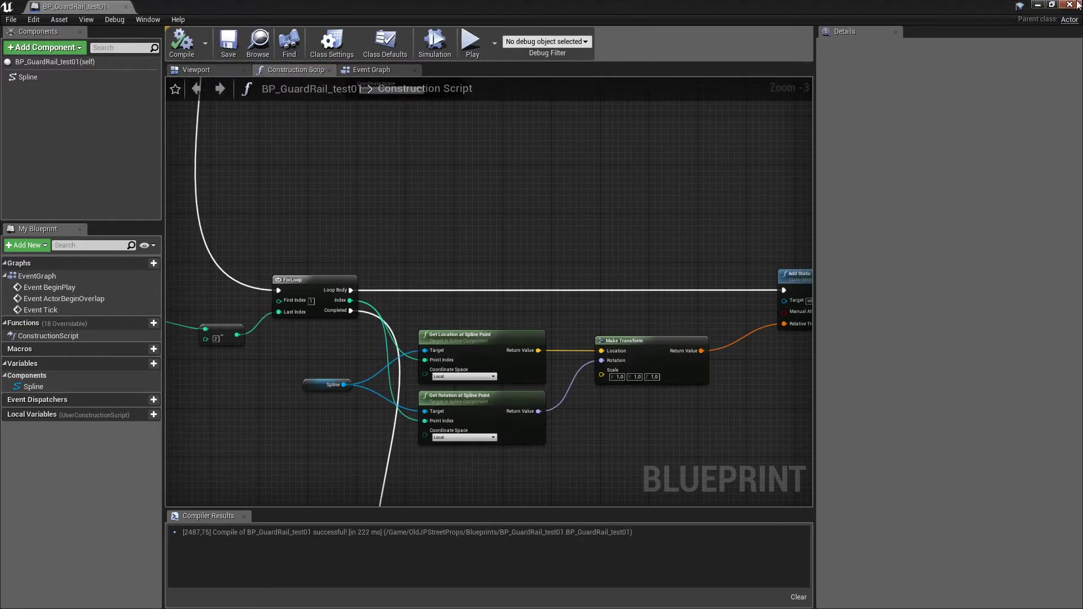
# Move the rail's first spline point to the left in the level viewport.
pyautogui.click(1039, 5)
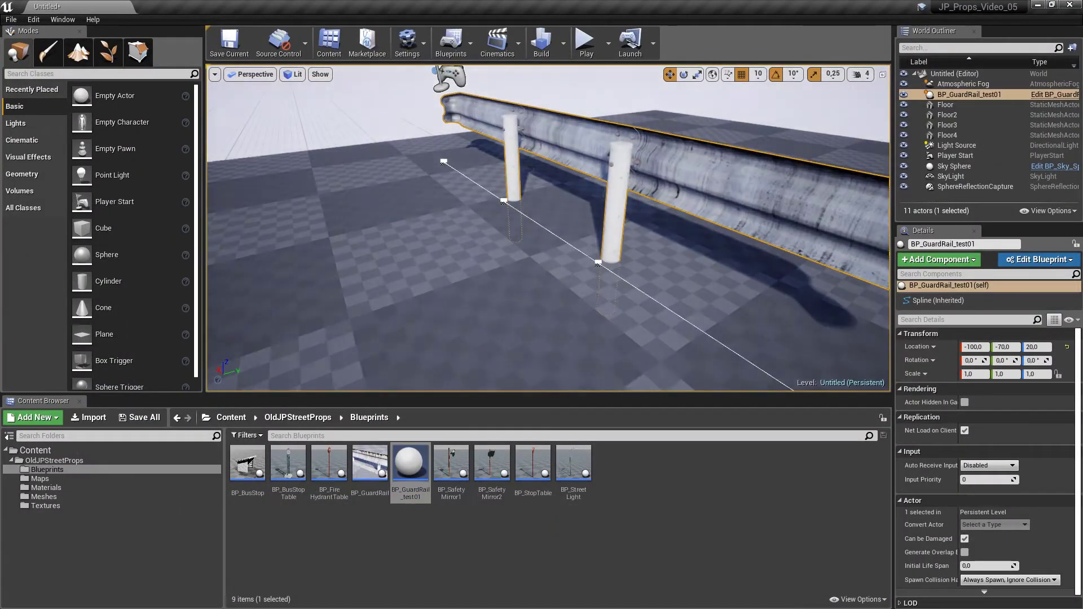
pyautogui.keyDown('alt'); pyautogui.moveTo(547, 226); pyautogui.dragTo(621, 237); pyautogui.keyUp('alt')
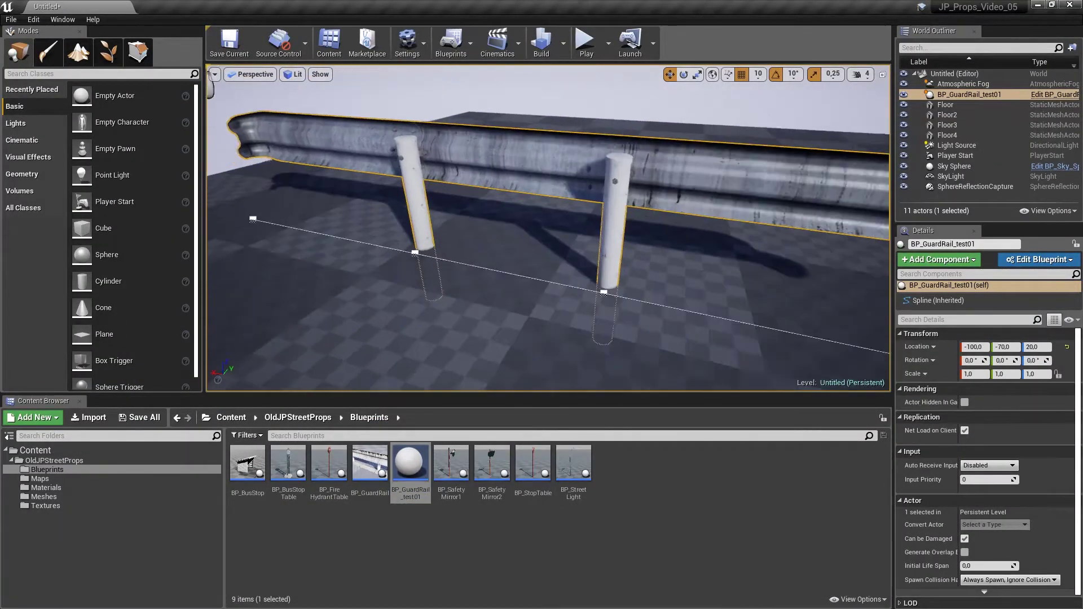
pyautogui.keyDown('alt'); pyautogui.moveTo(368, 188); pyautogui.dragTo(395, 237); pyautogui.keyUp('alt')
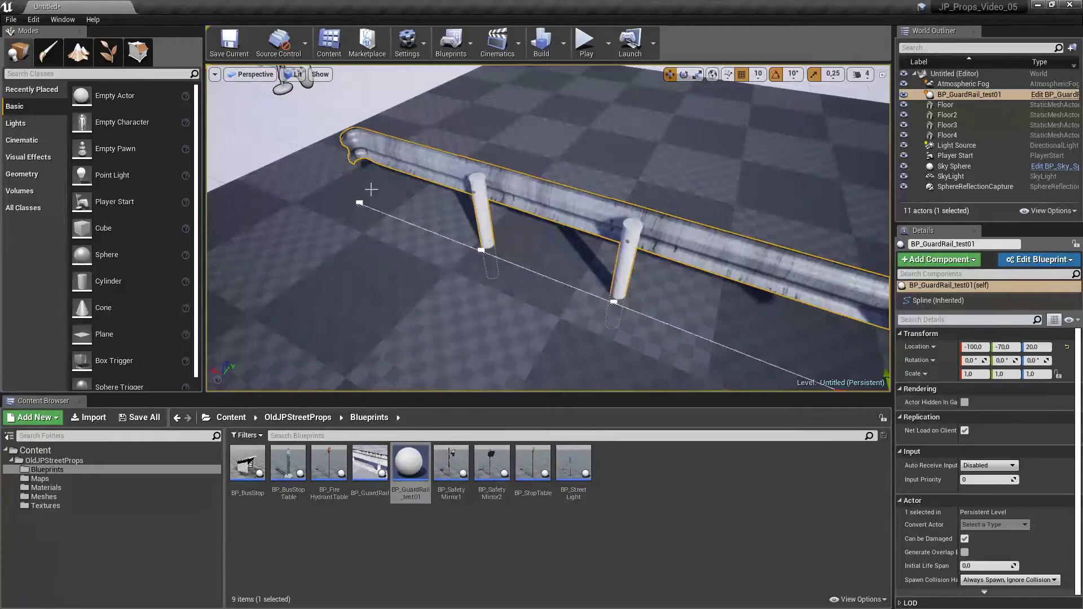
pyautogui.click(359, 203)
pyautogui.press('f')
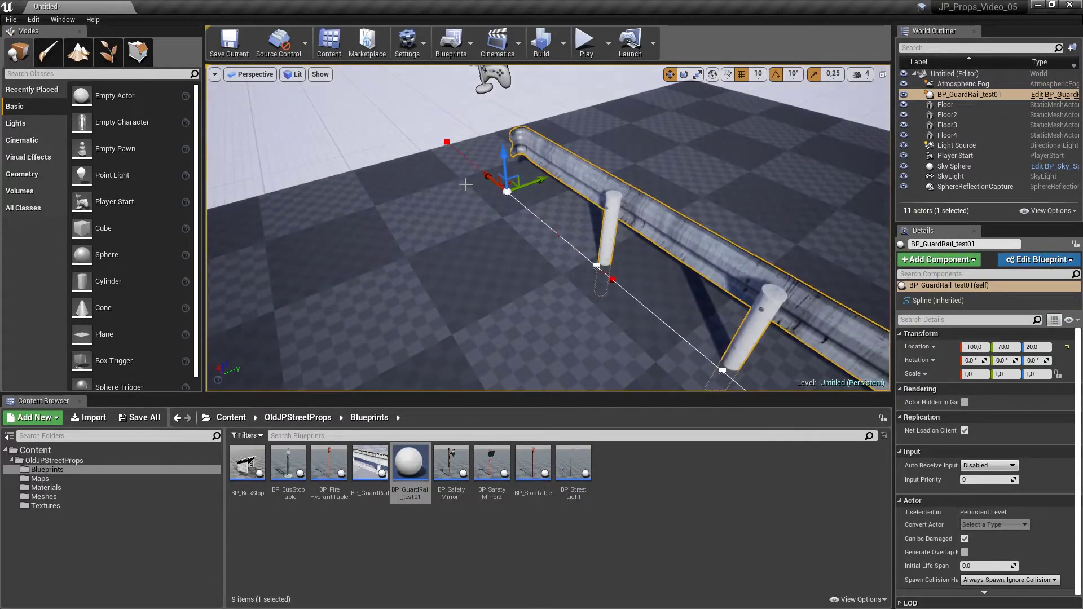
pyautogui.moveTo(511, 181); pyautogui.dragTo(373, 193)
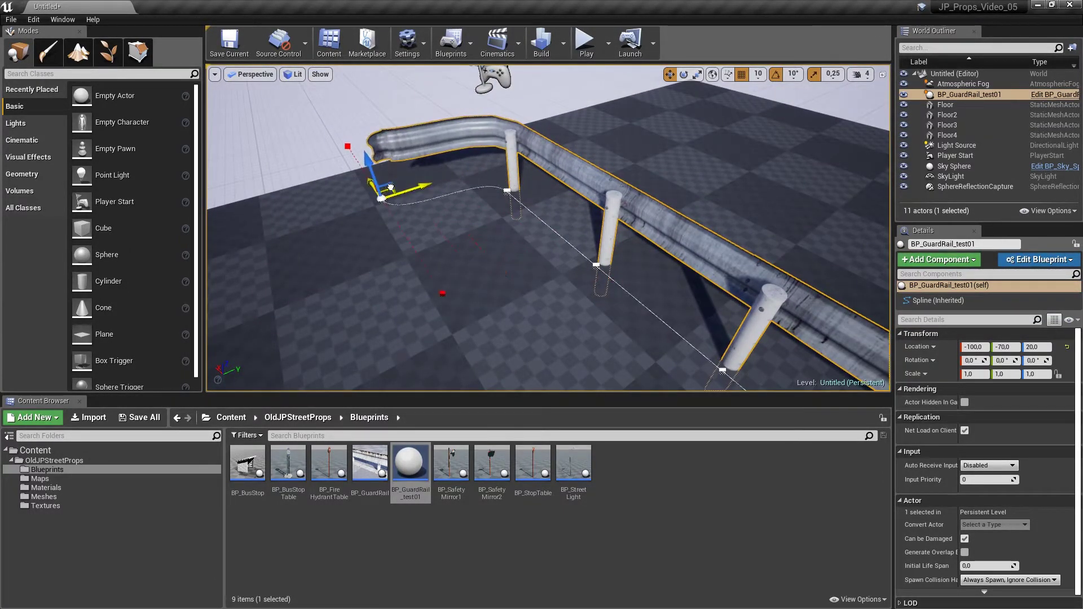
# Turn that spline point -90° about the vertical axis and reshape the rail end's curve.
pyautogui.press('e')
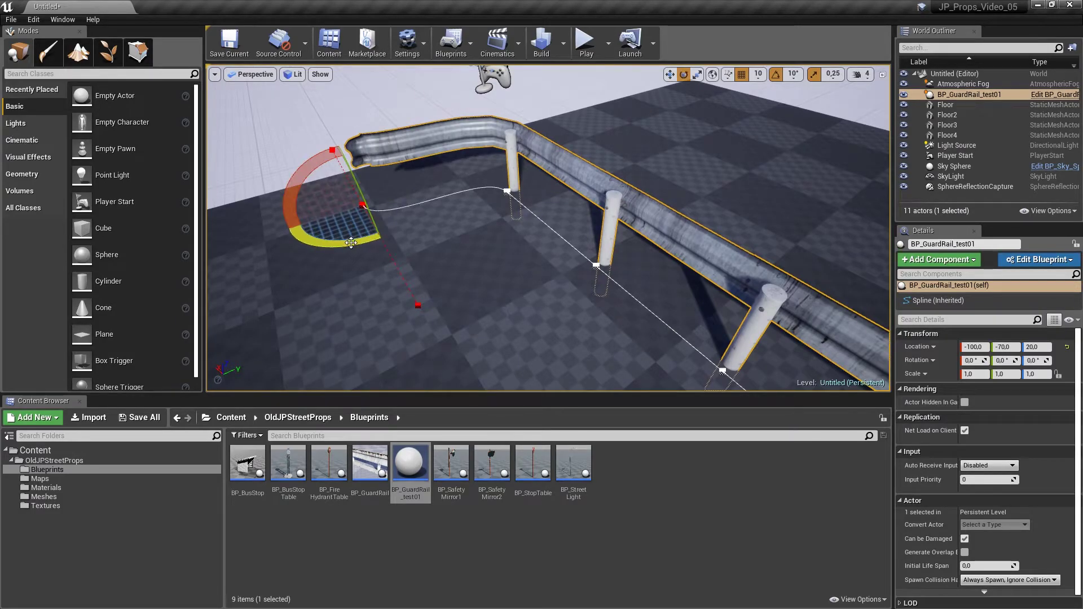
pyautogui.moveTo(339, 243); pyautogui.dragTo(281, 232)
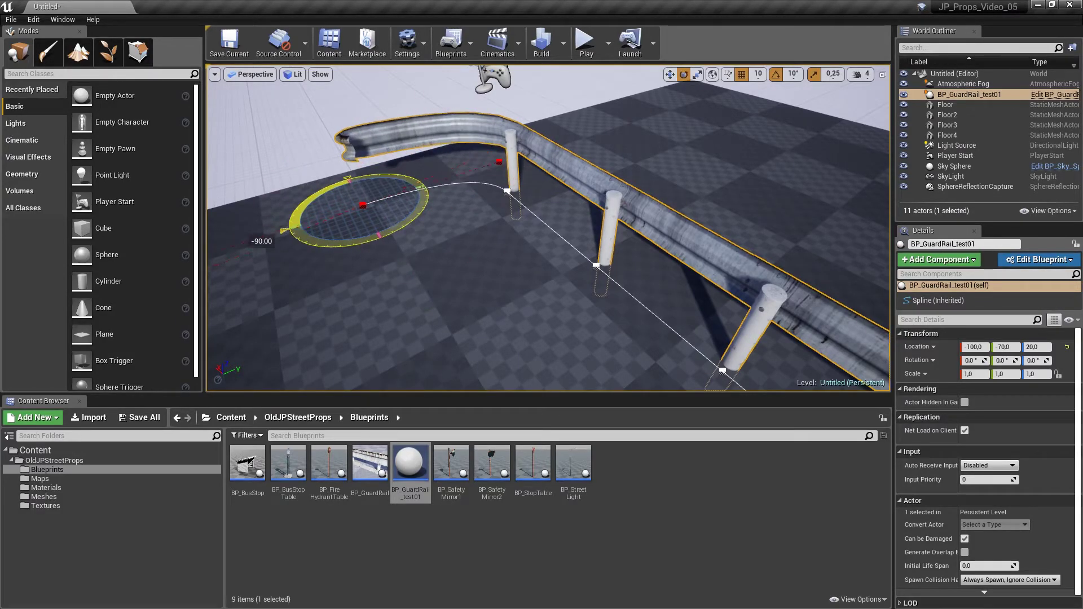
pyautogui.moveTo(491, 308); pyautogui.dragTo(474, 271)
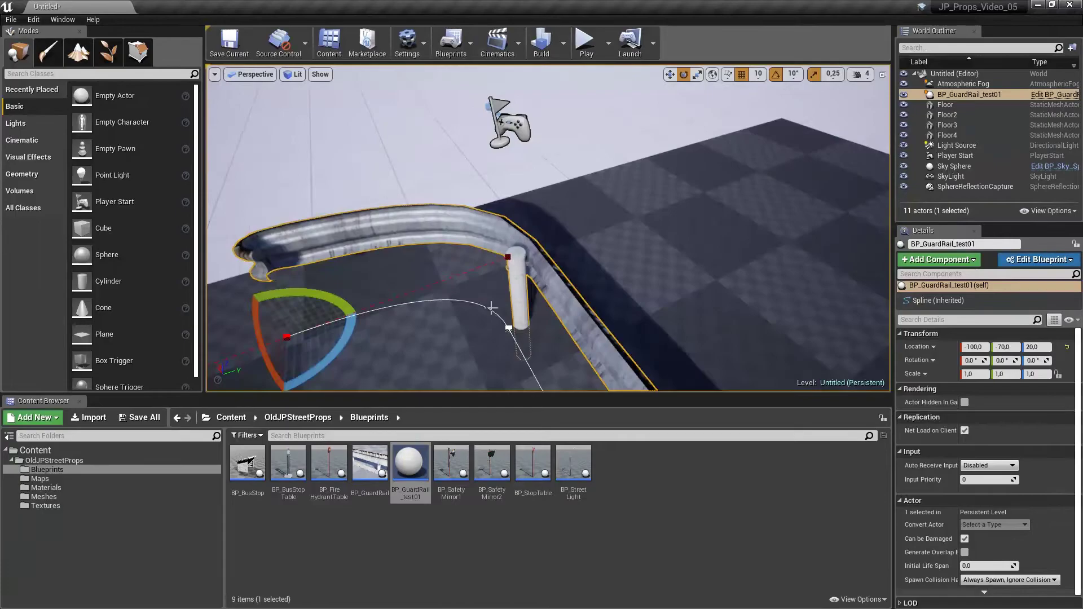
pyautogui.press('w')
pyautogui.moveTo(338, 319); pyautogui.dragTo(344, 305)
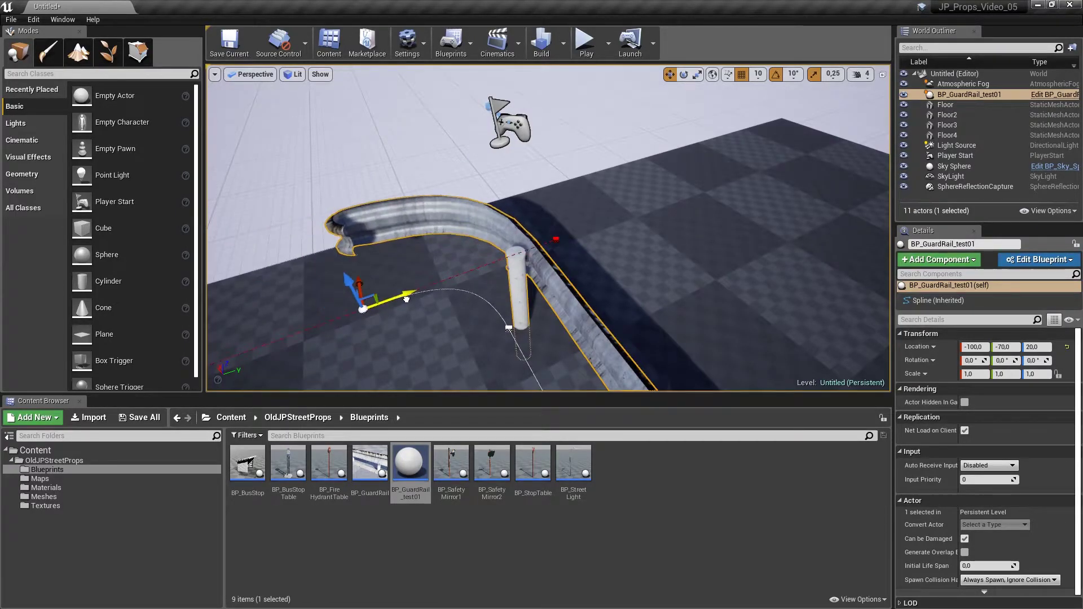
pyautogui.moveTo(416, 288); pyautogui.dragTo(463, 275)
pyautogui.moveTo(463, 274)
pyautogui.mouseDown(button='right')
pyautogui.moveTo(434, 316)
pyautogui.moveTo(395, 338)
pyautogui.mouseUp(button='right')
pyautogui.scroll(-3, 532, 271)
# Roll the spline point at a pole past 40 degrees to test the roll.
pyautogui.click(435, 316)
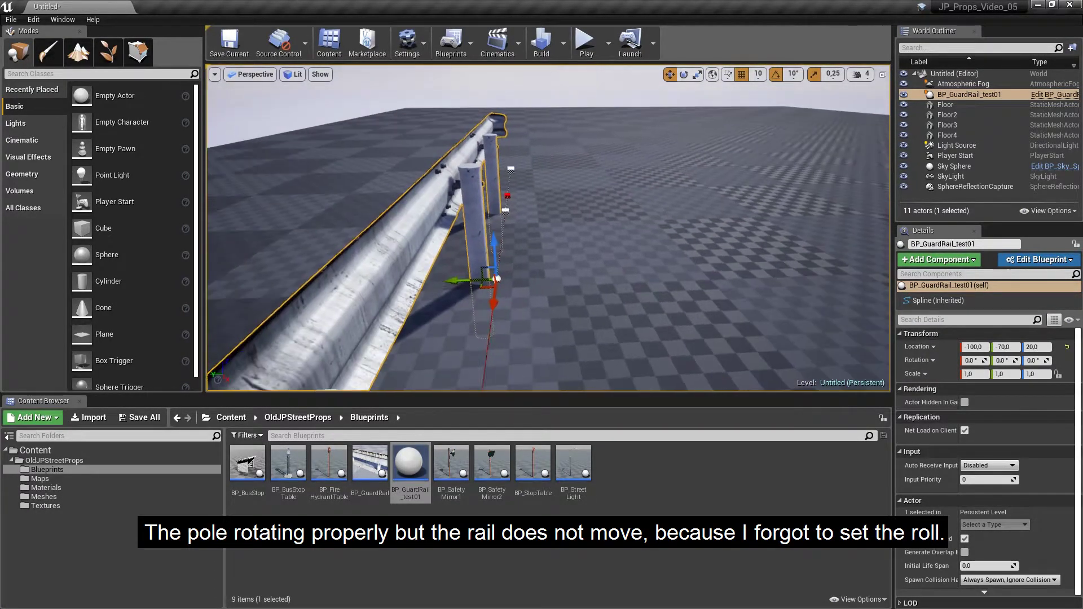
pyautogui.press('e')
pyautogui.moveTo(492, 225); pyautogui.dragTo(446, 233)
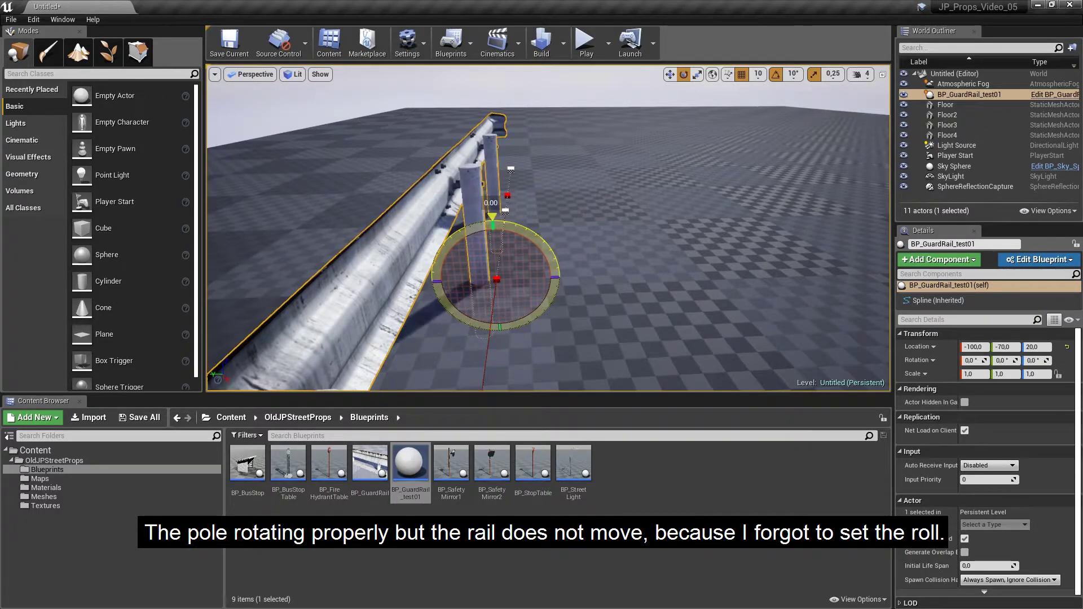
pyautogui.moveTo(446, 232); pyautogui.dragTo(435, 242)
# Add a Set Start Roll node after Set Start and End in the rail chain.
pyautogui.doubleClick(422, 469)
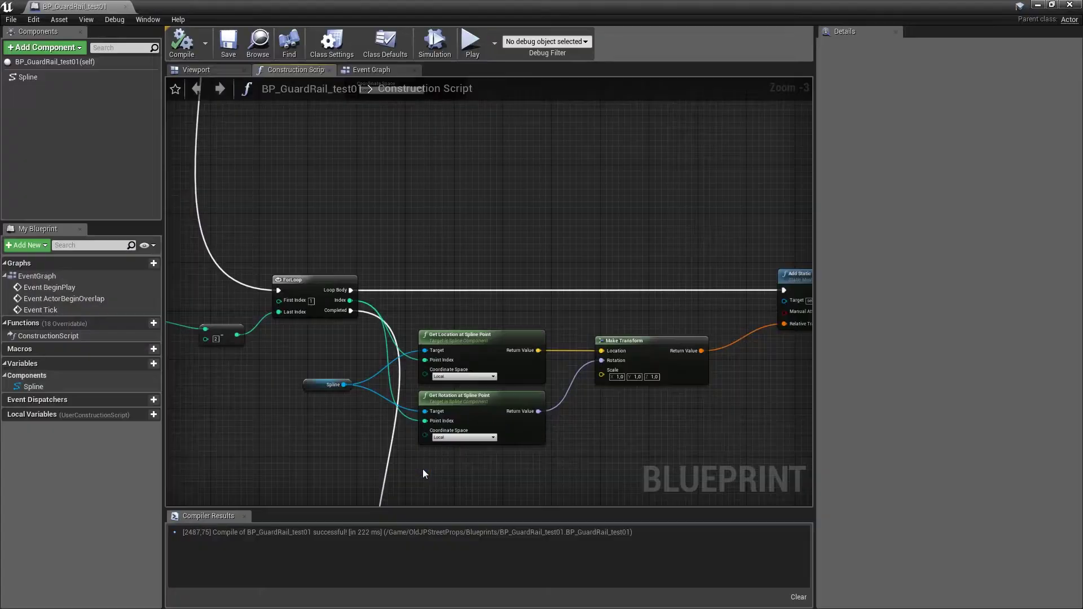
pyautogui.scroll(2, 608, 247)
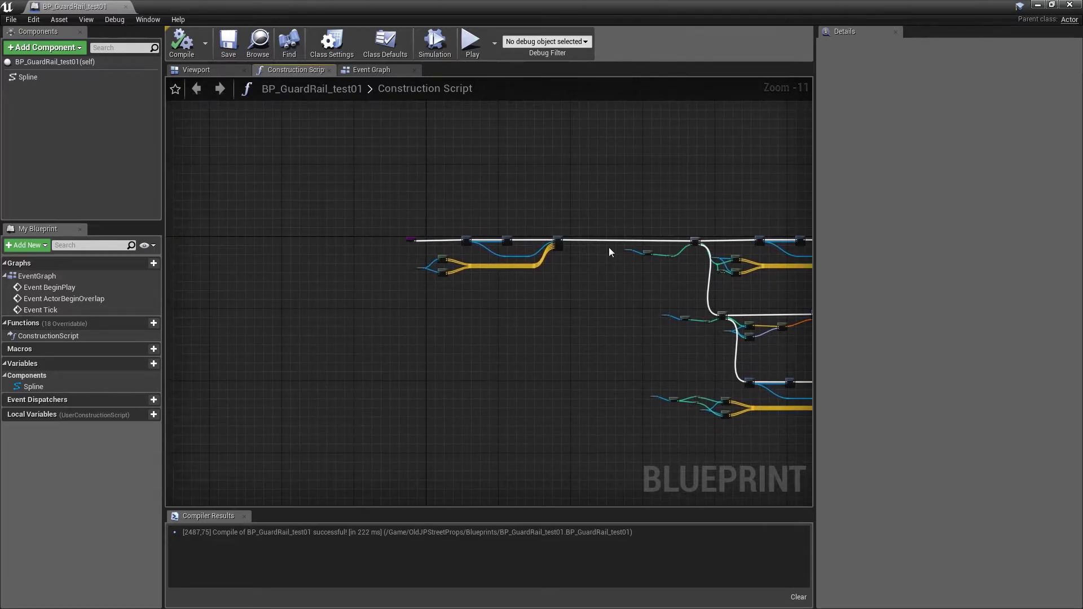
pyautogui.scroll(4, 608, 247)
pyautogui.scroll(2, 499, 228)
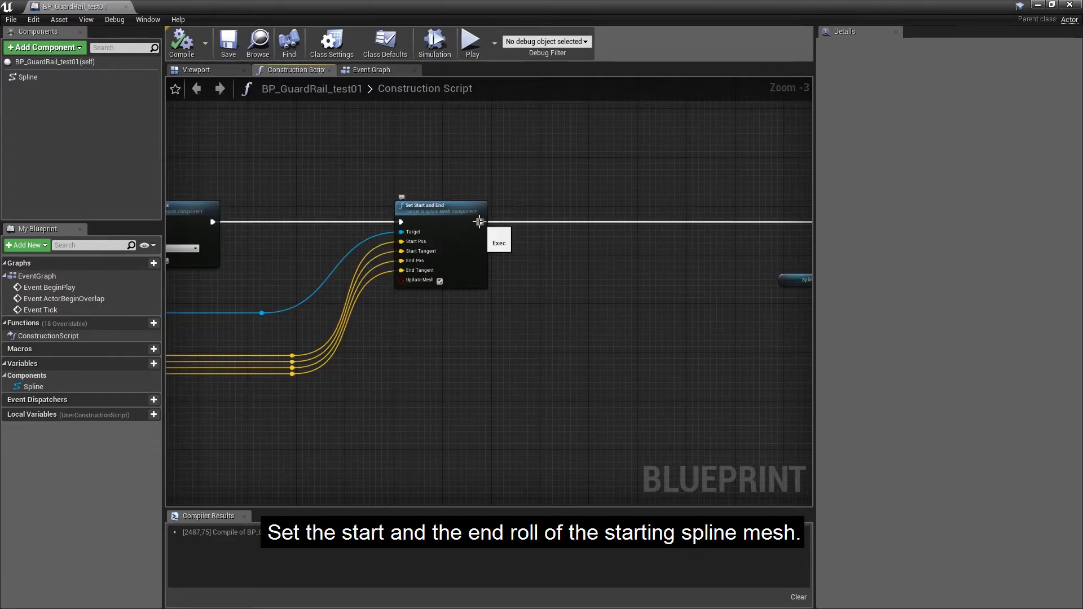
pyautogui.moveTo(480, 221); pyautogui.dragTo(577, 225)
pyautogui.write('set start')
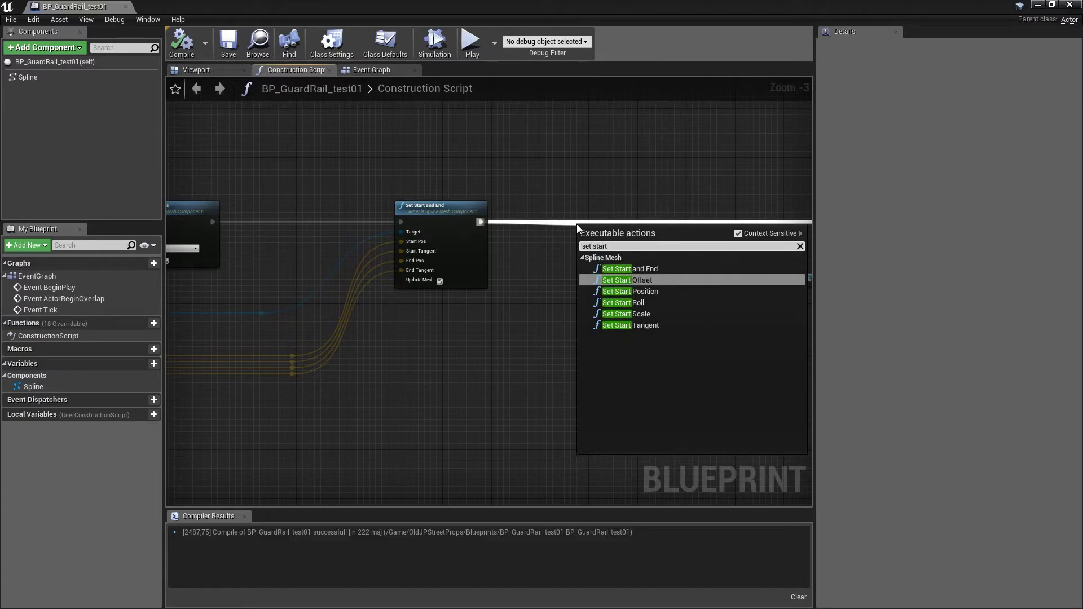
pyautogui.write(' ro')
pyautogui.click(617, 270)
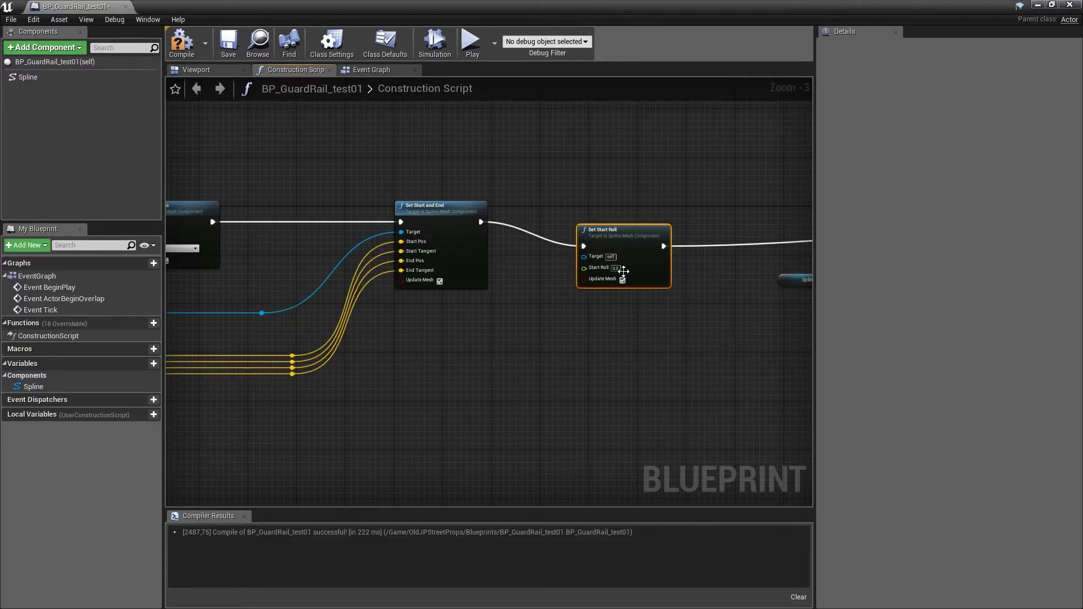
pyautogui.moveTo(569, 202); pyautogui.dragTo(585, 209)
pyautogui.moveTo(585, 208); pyautogui.dragTo(465, 237, button='right')
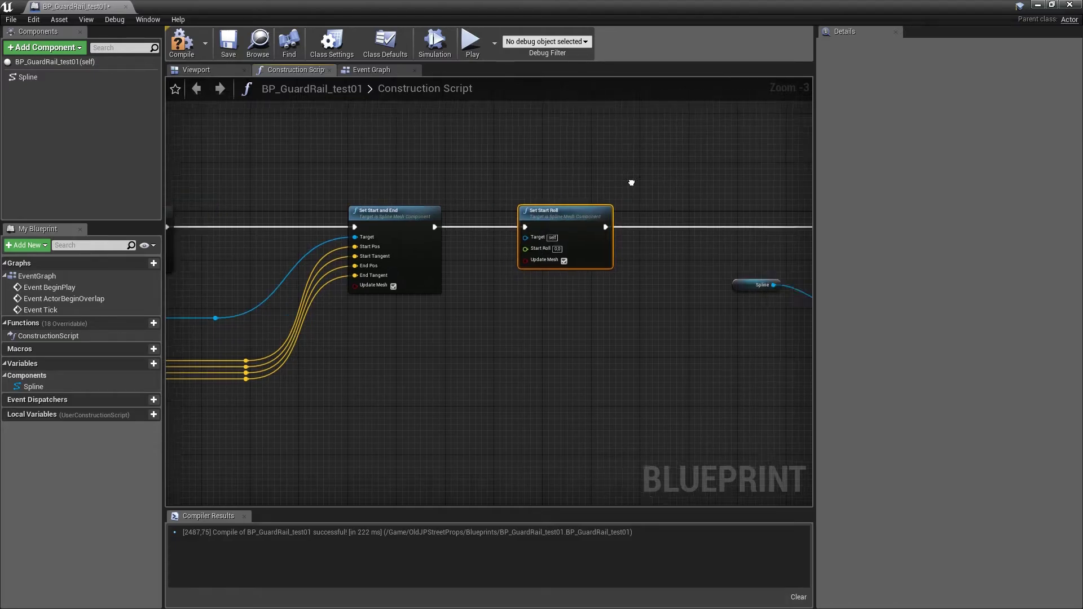
# Add a Set End Roll node after Set Start Roll and line it up.
pyautogui.moveTo(444, 236); pyautogui.dragTo(510, 233)
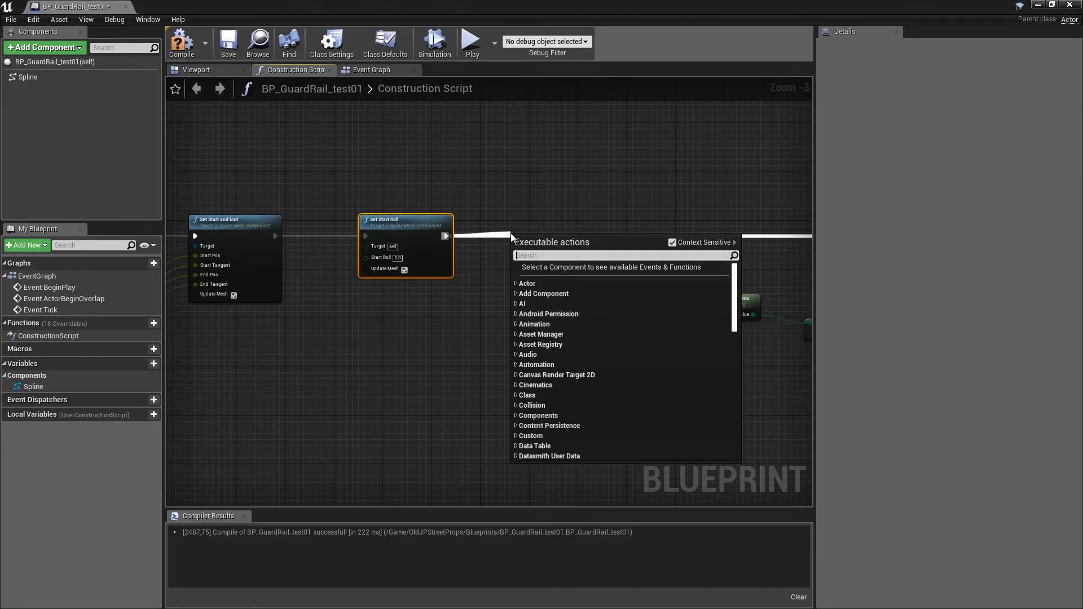
pyautogui.write('set end roll')
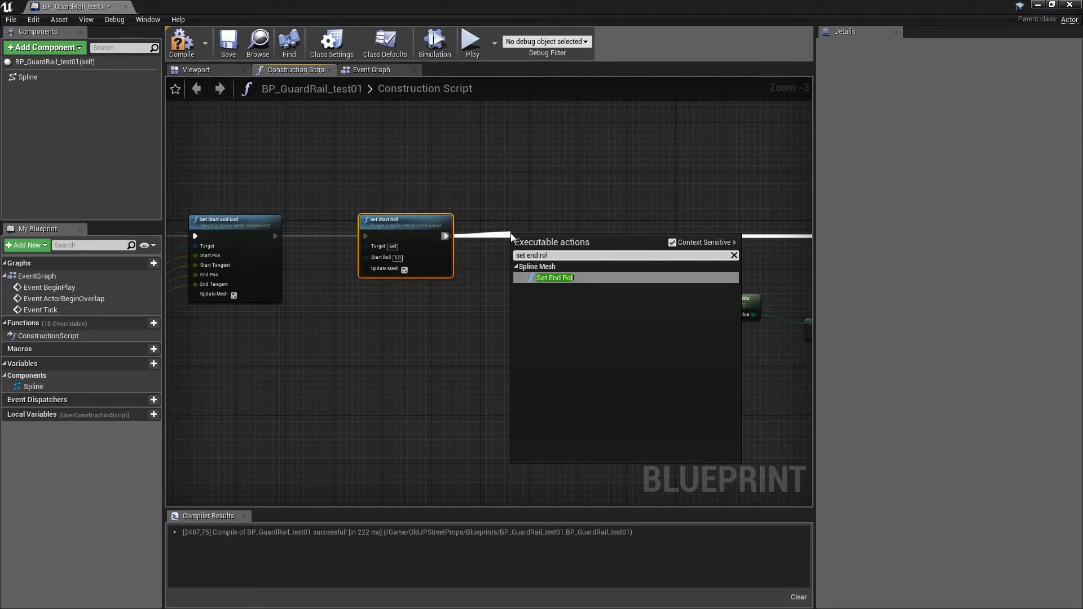
pyautogui.press('Return')
pyautogui.moveTo(542, 234); pyautogui.dragTo(536, 220)
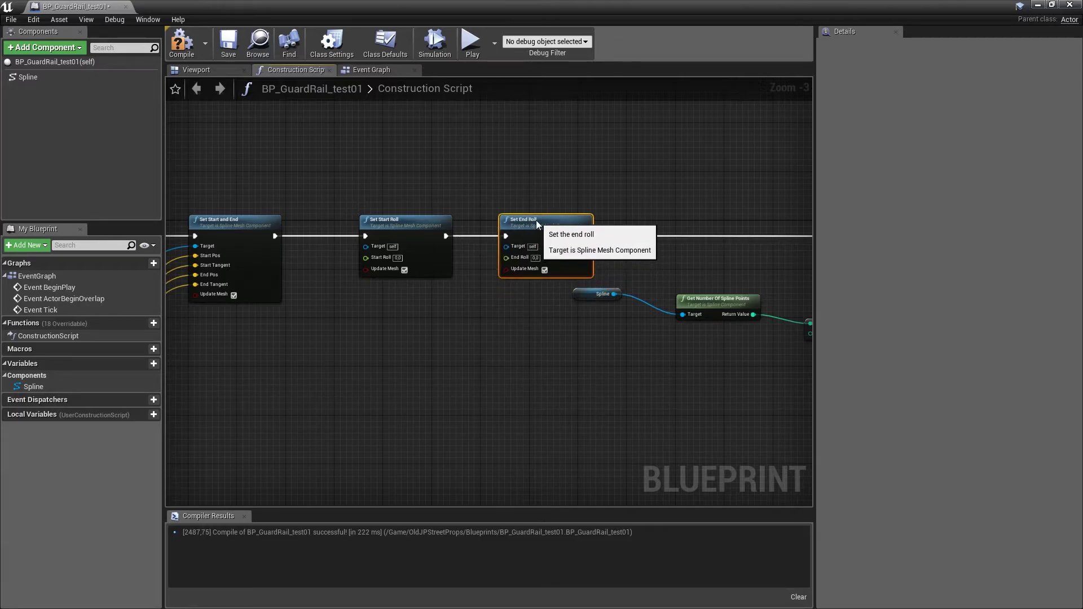
pyautogui.moveTo(536, 220); pyautogui.dragTo(481, 232, button='right')
# Move the Spline and Get Number Of Spline Points nodes up and right to tidy the graph.
pyautogui.moveTo(452, 261); pyautogui.dragTo(599, 336)
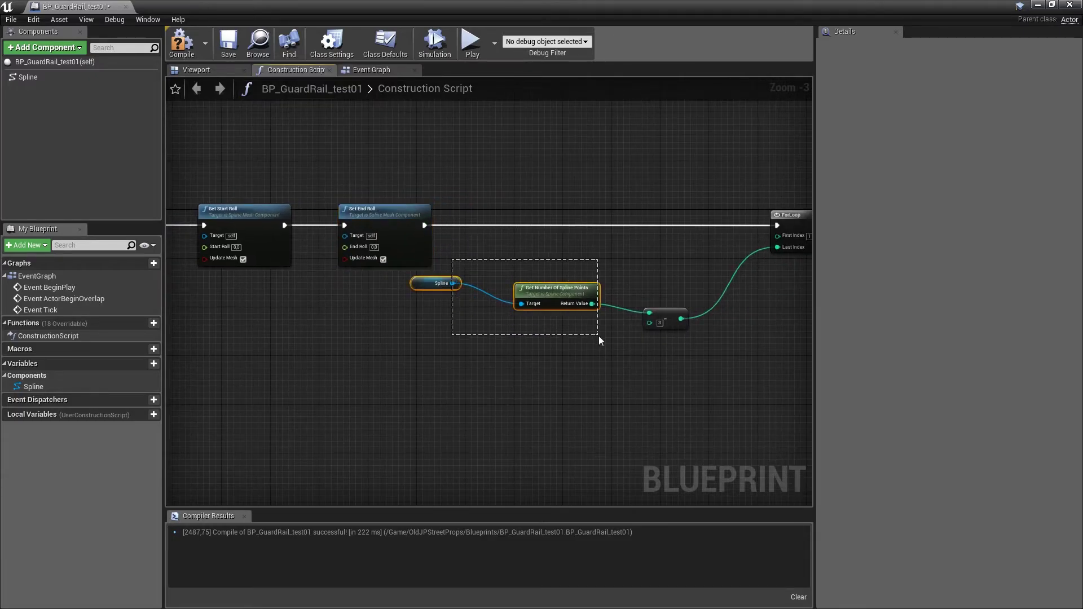
pyautogui.moveTo(563, 285); pyautogui.dragTo(657, 260)
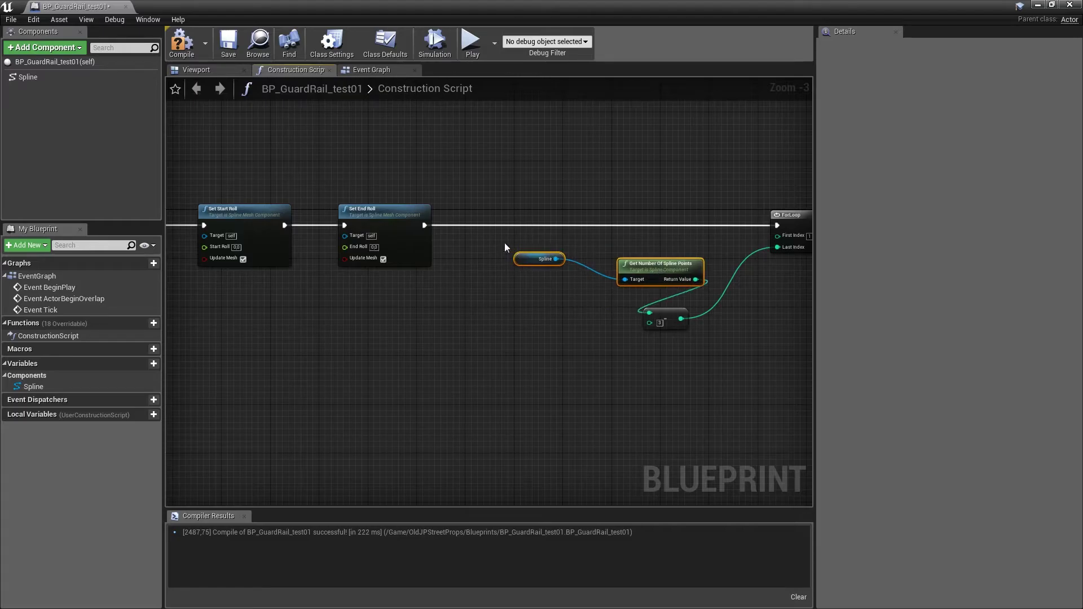
pyautogui.scroll(-2, 632, 214)
pyautogui.moveTo(407, 267); pyautogui.dragTo(537, 273, button='right')
pyautogui.scroll(1, 341, 299)
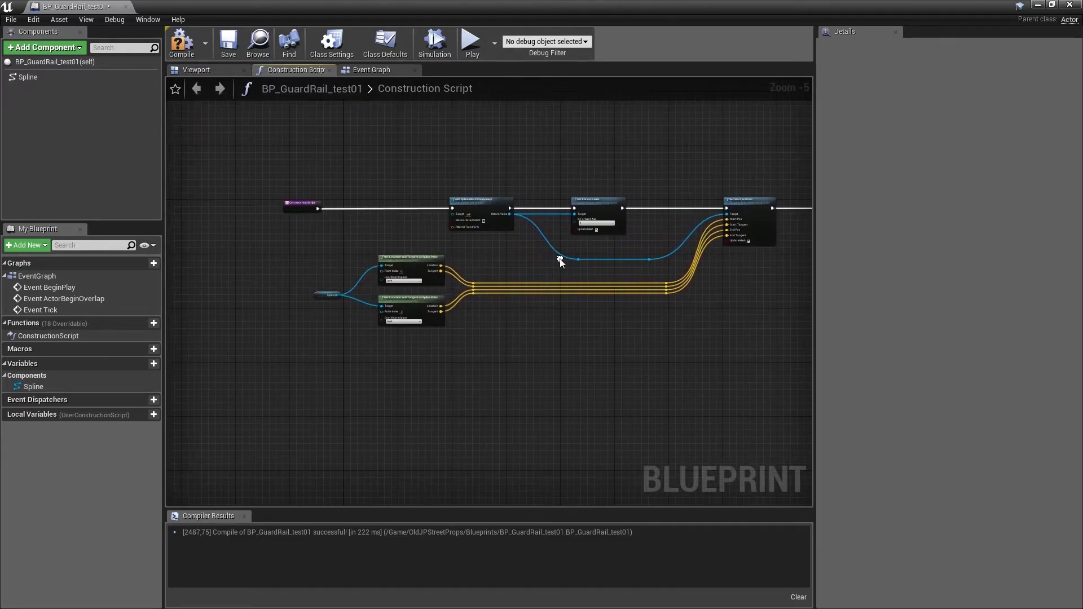
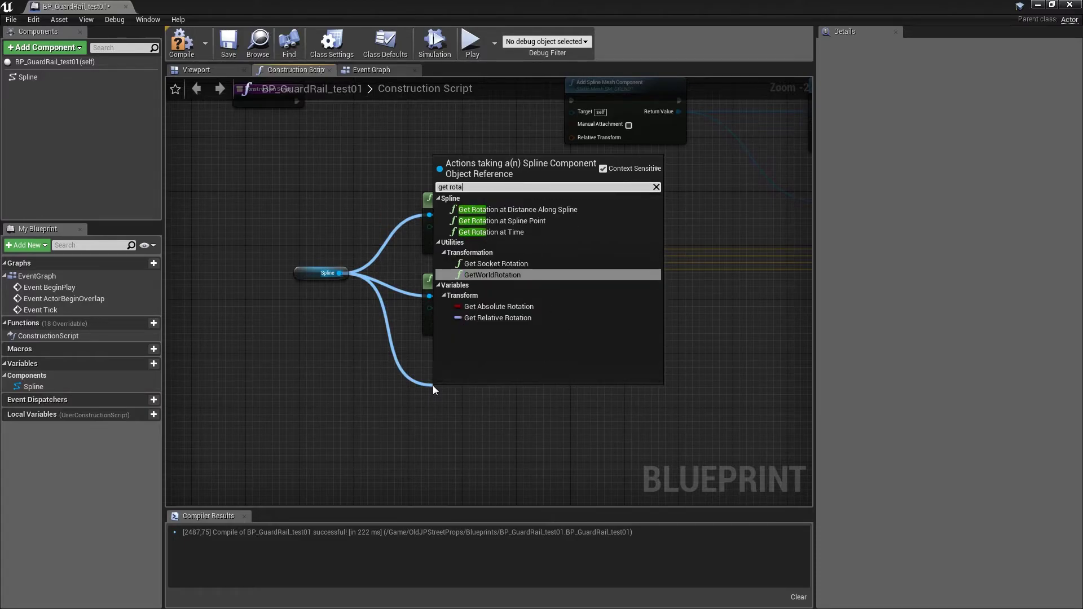
# Add two Get Rotation at Spline Point nodes for points 0 and 1, both targeting Spline.
pyautogui.click(517, 223)
pyautogui.moveTo(490, 388); pyautogui.dragTo(466, 350)
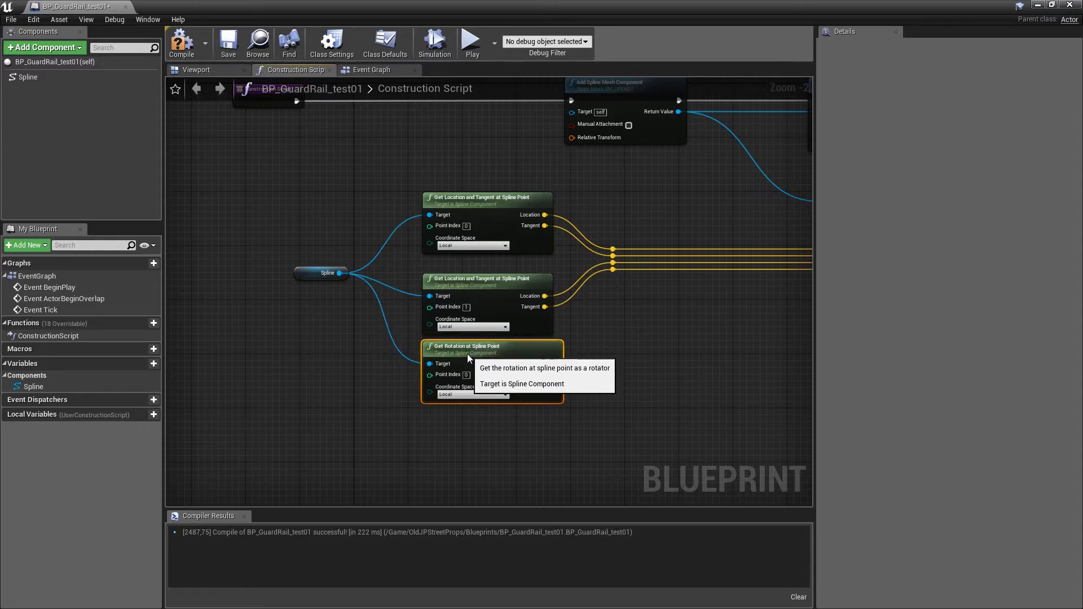
pyautogui.hotkey('ctrl', 'c')
pyautogui.hotkey('ctrl', 'v')
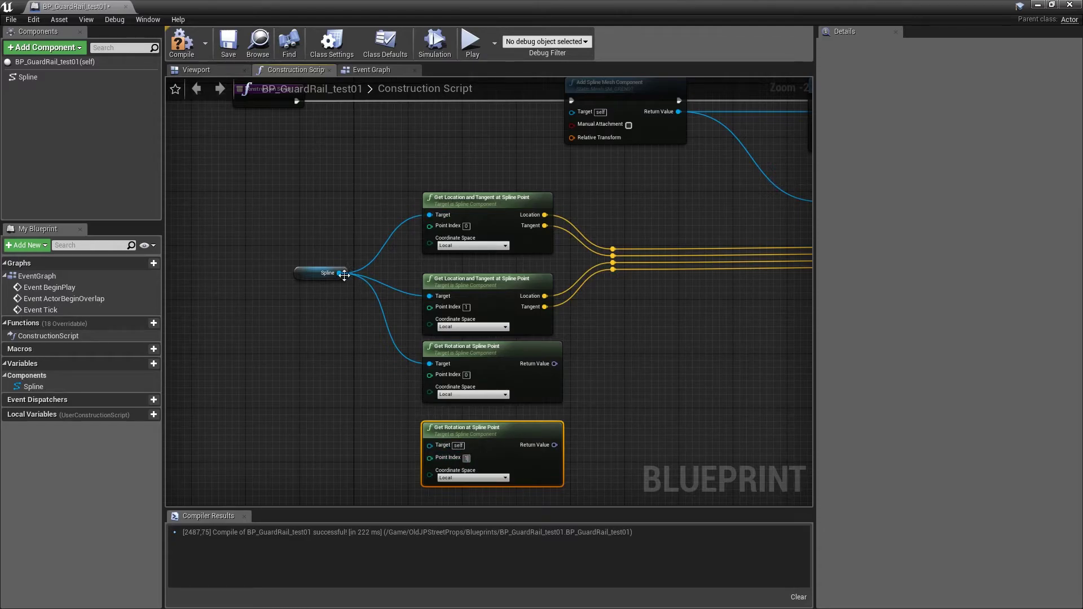
pyautogui.moveTo(339, 273); pyautogui.dragTo(433, 448)
pyautogui.moveTo(550, 443); pyautogui.dragTo(364, 415, button='right')
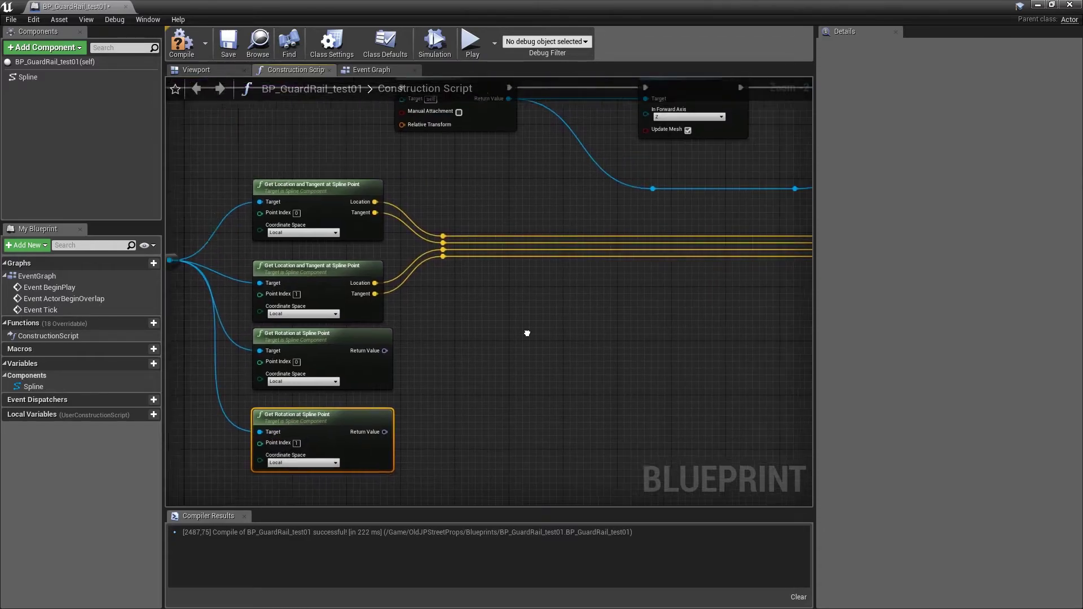
pyautogui.moveTo(369, 348); pyautogui.dragTo(445, 352)
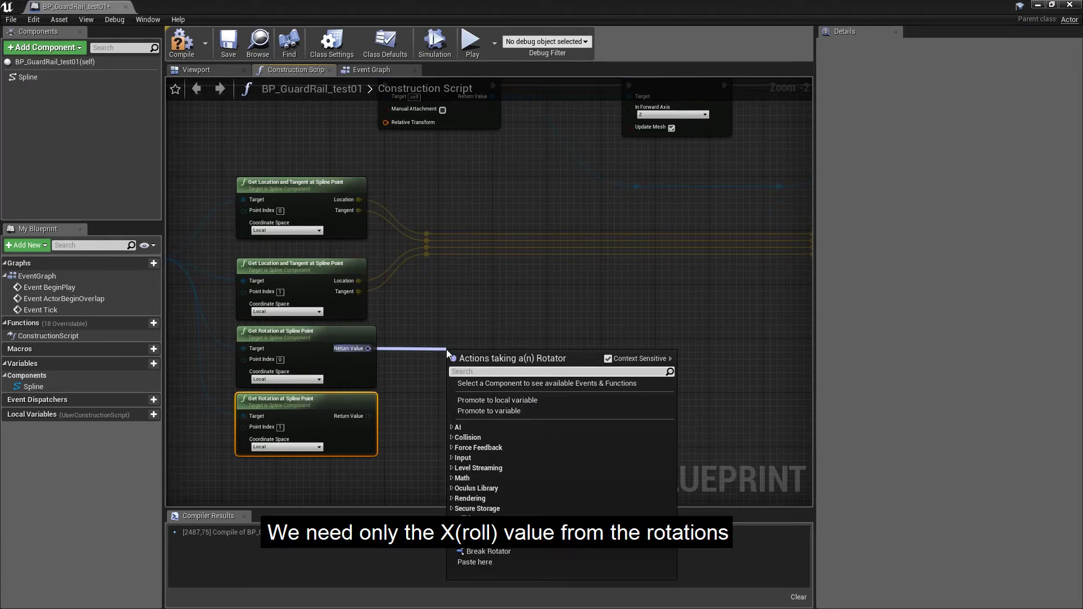
# Break each spline point rotation with its own Break Rotator node.
pyautogui.write('brea')
pyautogui.click(496, 416)
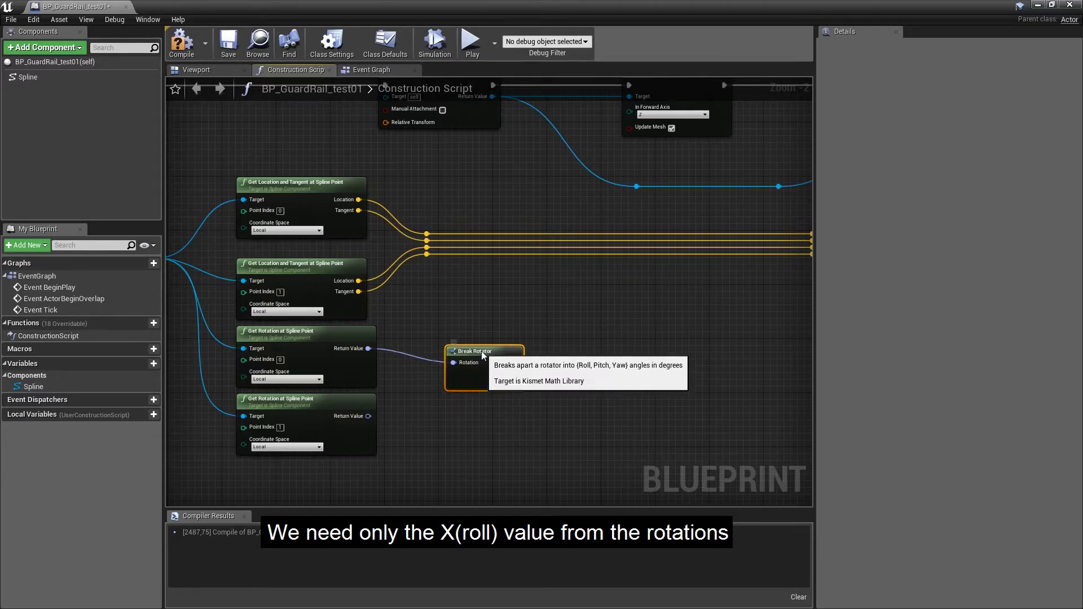
pyautogui.moveTo(482, 360); pyautogui.dragTo(482, 340)
pyautogui.hotkey('ctrl', 'c')
pyautogui.hotkey('ctrl', 'v')
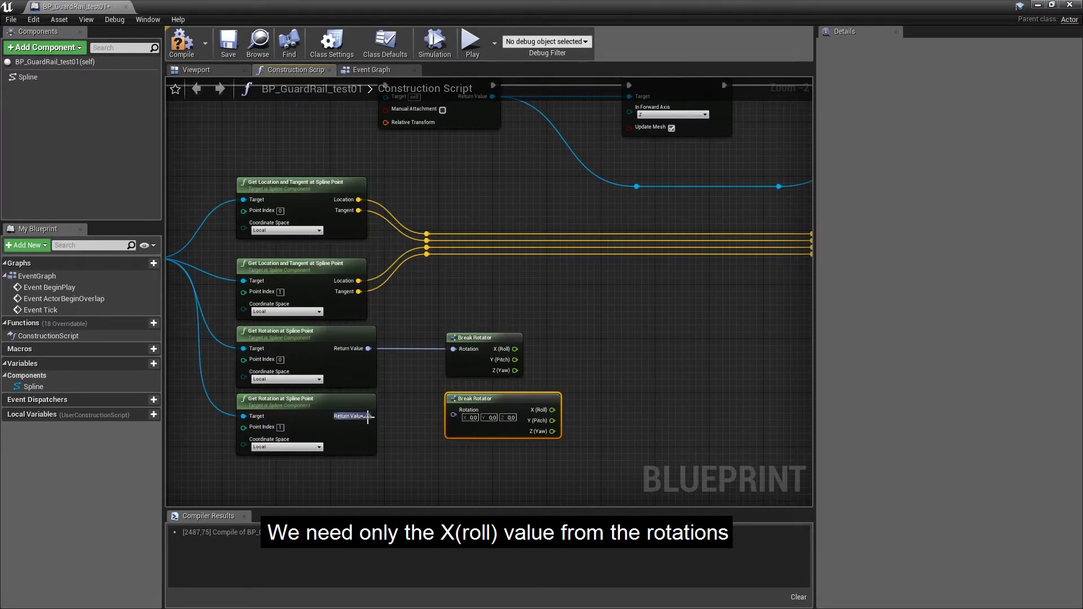
pyautogui.moveTo(368, 416); pyautogui.dragTo(455, 415)
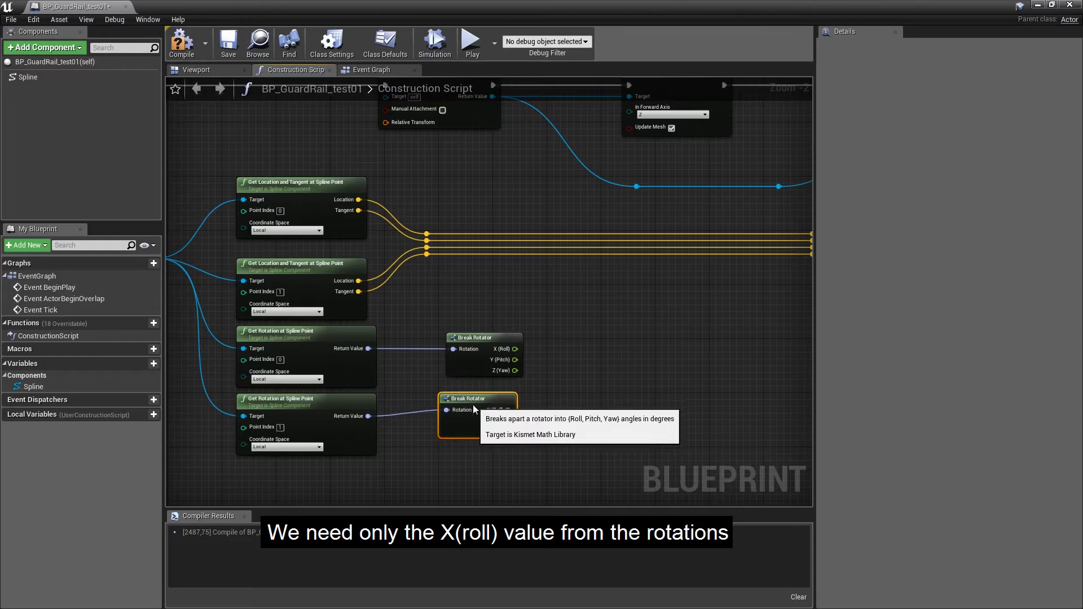
# Feed each Break Rotator's X (Roll) output into a float / float divide node.
pyautogui.moveTo(515, 349); pyautogui.dragTo(604, 357)
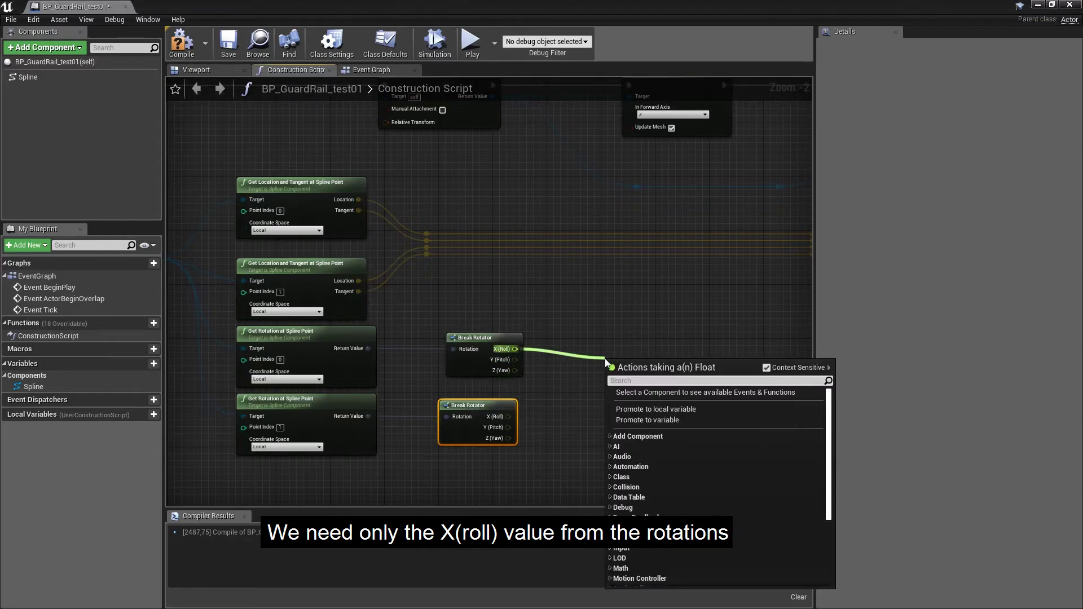
pyautogui.write('/')
pyautogui.press('Up')
pyautogui.press('Up')
pyautogui.press('Return')
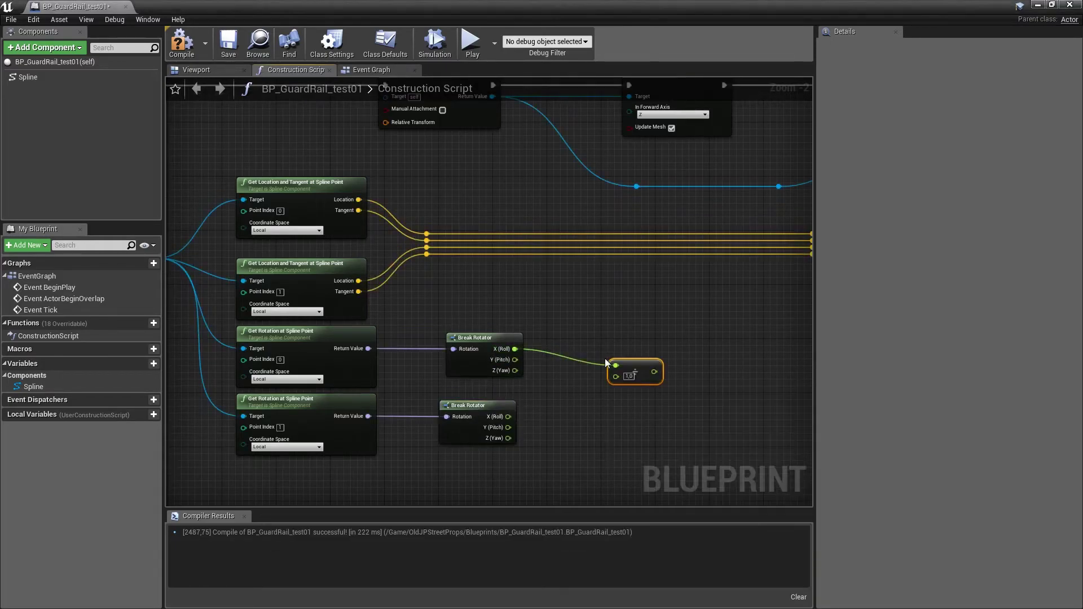
pyautogui.moveTo(634, 380); pyautogui.dragTo(634, 367)
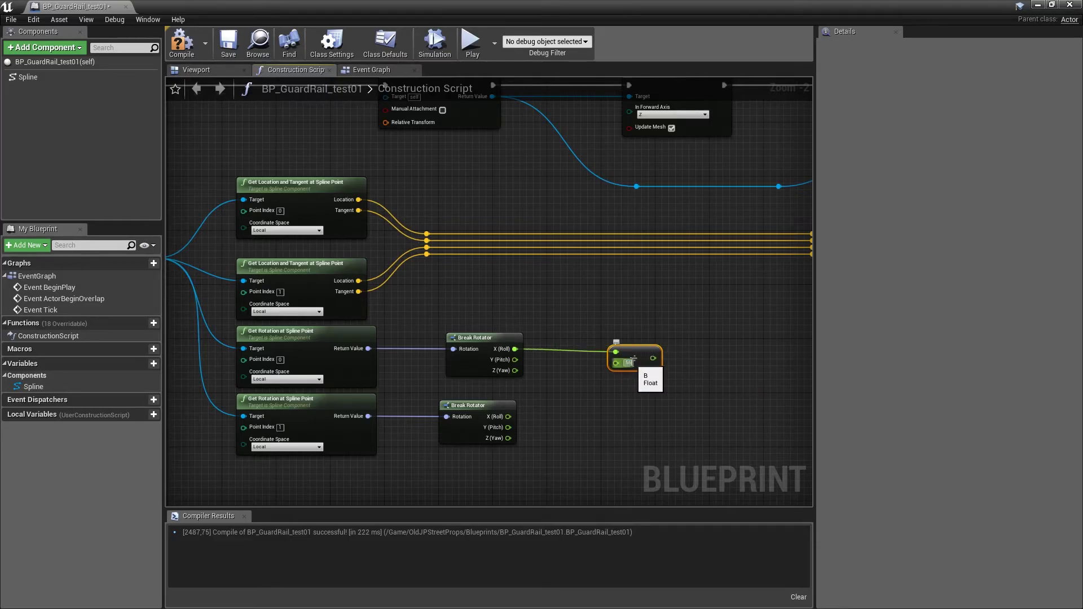
pyautogui.hotkey('ctrl', 'v')
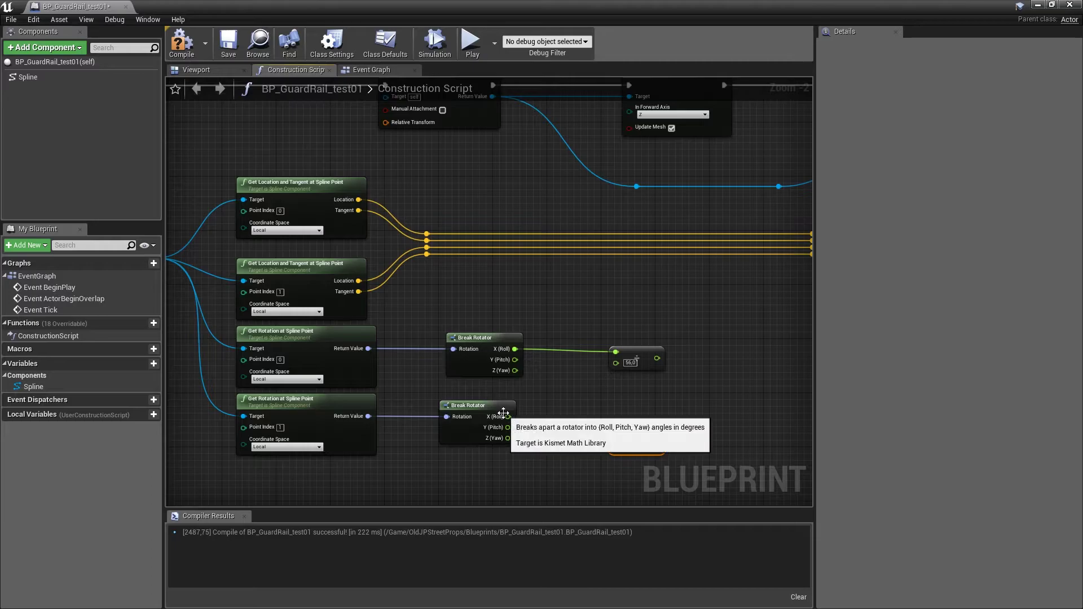
pyautogui.moveTo(508, 417)
pyautogui.mouseDown()
pyautogui.moveTo(586, 436)
pyautogui.moveTo(641, 405)
pyautogui.mouseUp()
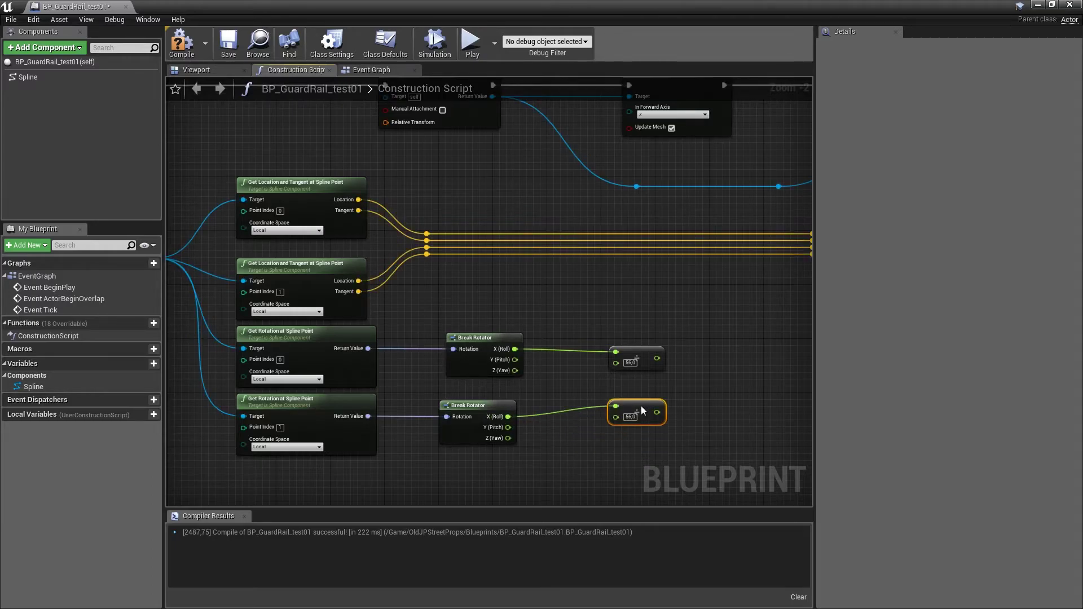
pyautogui.moveTo(642, 381); pyautogui.dragTo(381, 357, button='right')
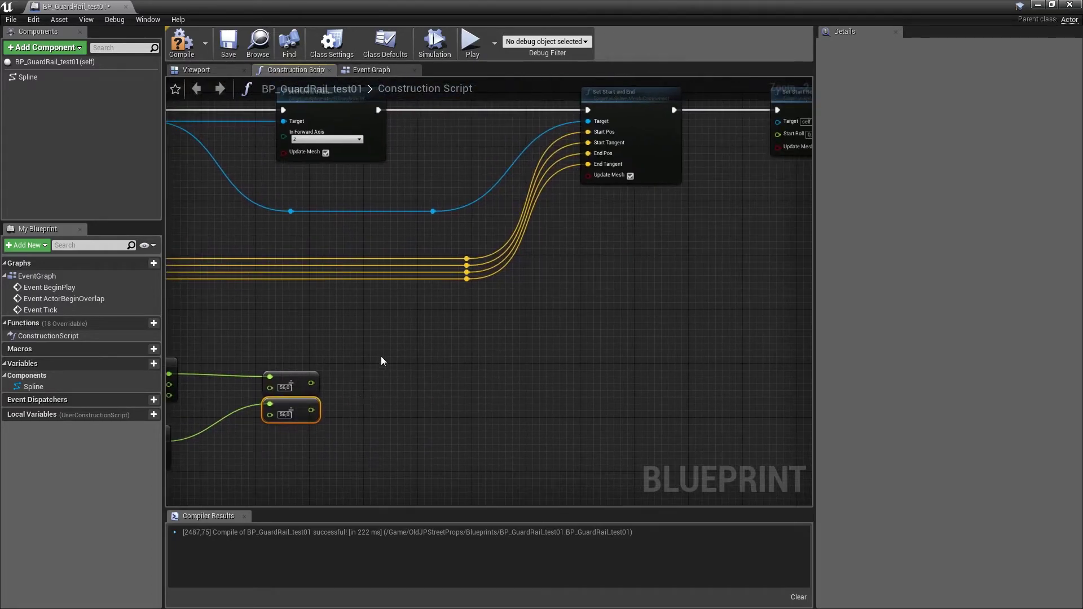
# Wire the two divided rolls into Start Roll and End Roll, then compile and save.
pyautogui.scroll(-2, 381, 357)
pyautogui.moveTo(335, 374); pyautogui.dragTo(655, 210)
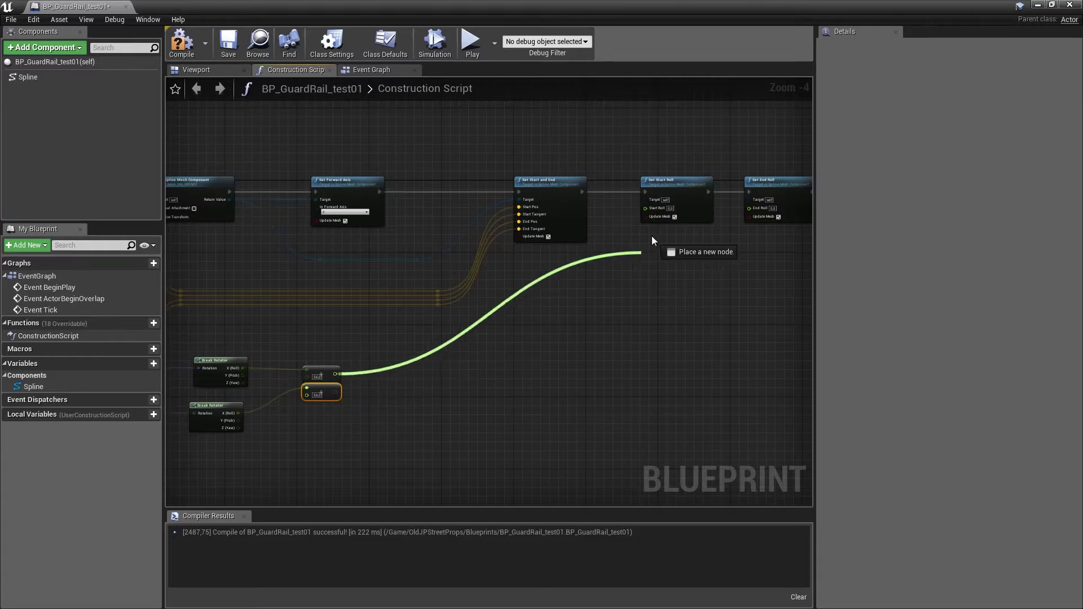
pyautogui.moveTo(336, 392); pyautogui.dragTo(755, 207)
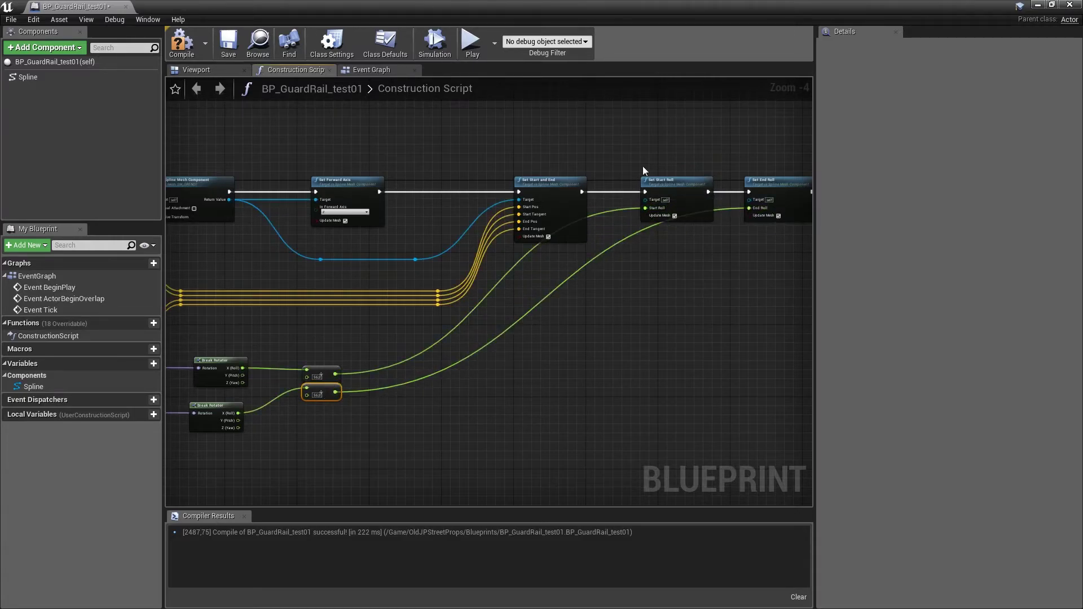
pyautogui.click(193, 48)
pyautogui.click(224, 49)
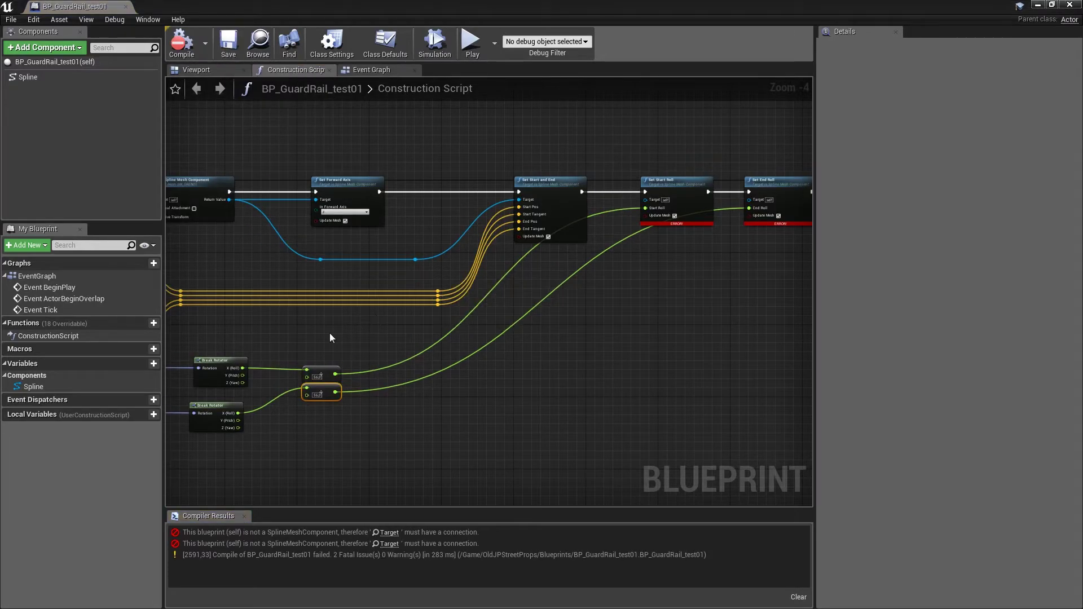
# Route the spline mesh reference through copied reroutes into Set Start Roll and Set End Roll Targets.
pyautogui.scroll(3, 604, 235)
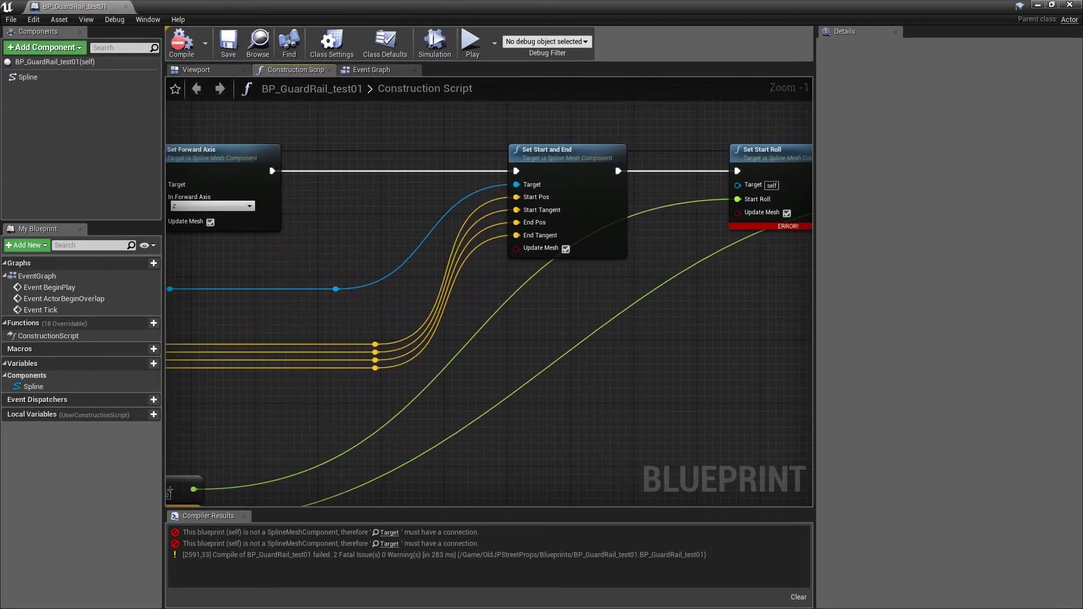
pyautogui.moveTo(172, 276); pyautogui.dragTo(328, 277, button='right')
pyautogui.scroll(-1, 490, 317)
pyautogui.hotkey('ctrl', 'c')
pyautogui.hotkey('ctrl', 'v')
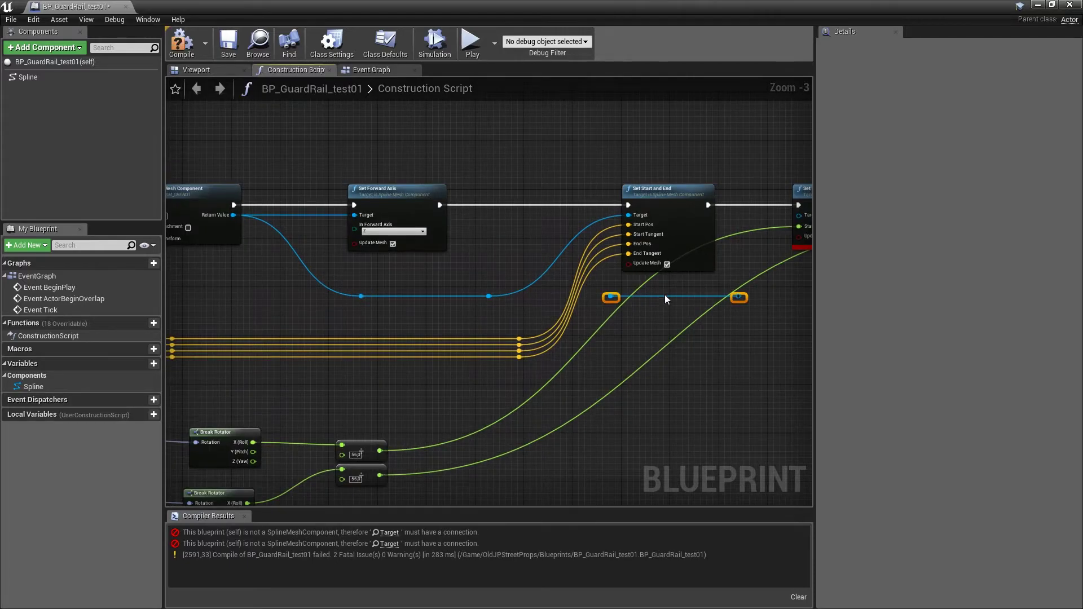
pyautogui.moveTo(488, 299); pyautogui.dragTo(621, 298)
pyautogui.moveTo(749, 306); pyautogui.dragTo(772, 296)
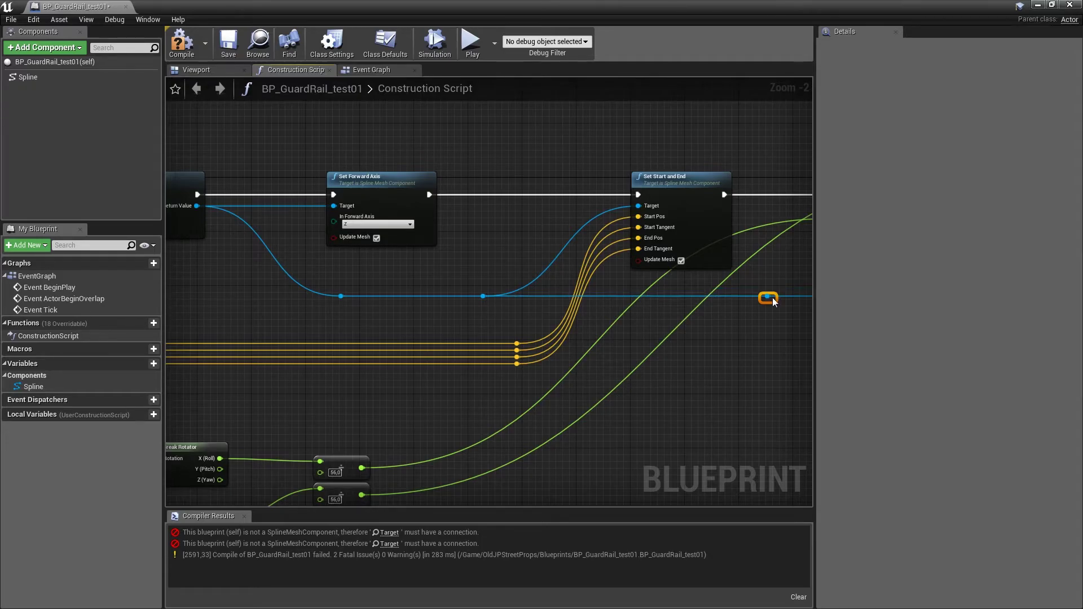
pyautogui.moveTo(772, 296); pyautogui.dragTo(497, 331, button='right')
pyautogui.scroll(1, 482, 349)
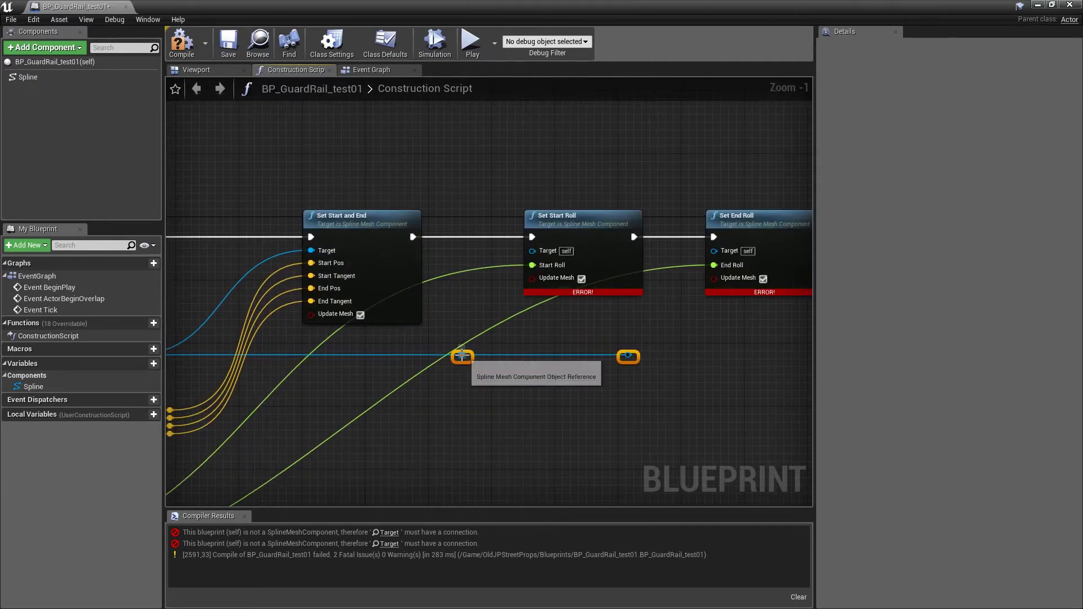
pyautogui.moveTo(463, 355); pyautogui.dragTo(532, 251)
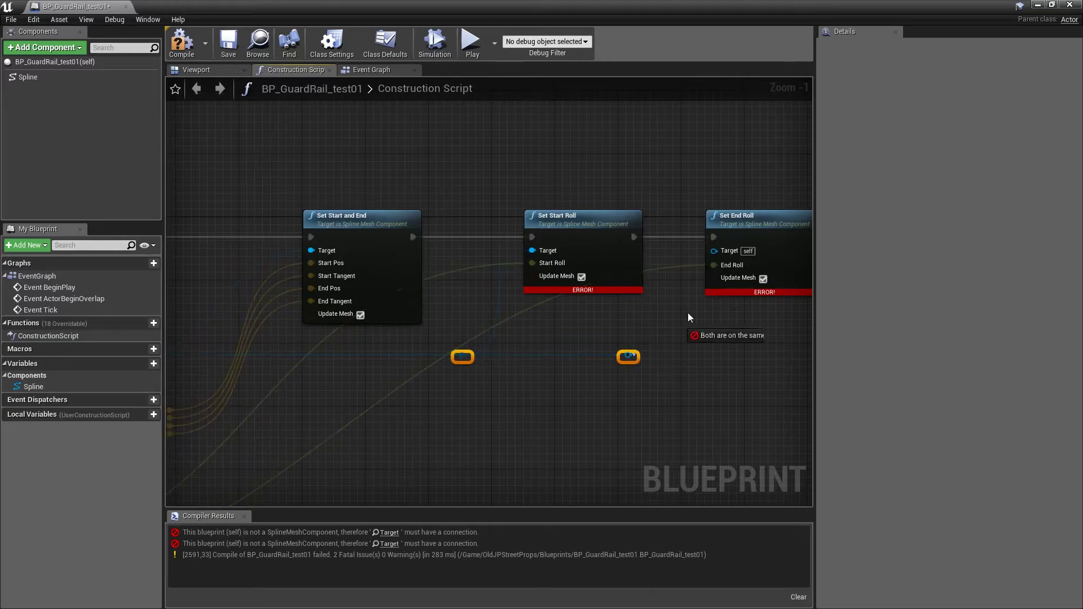
pyautogui.moveTo(628, 356); pyautogui.dragTo(713, 250)
# Recompile and save the fixed Blueprint, then return to the level.
pyautogui.scroll(-3, 672, 327)
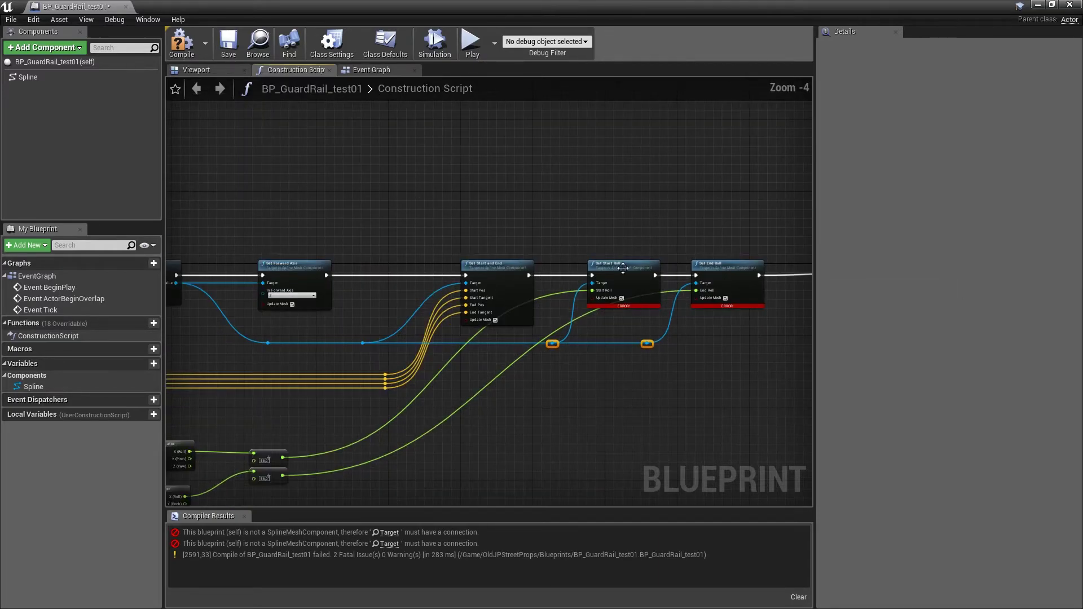
pyautogui.click(182, 43)
pyautogui.click(229, 44)
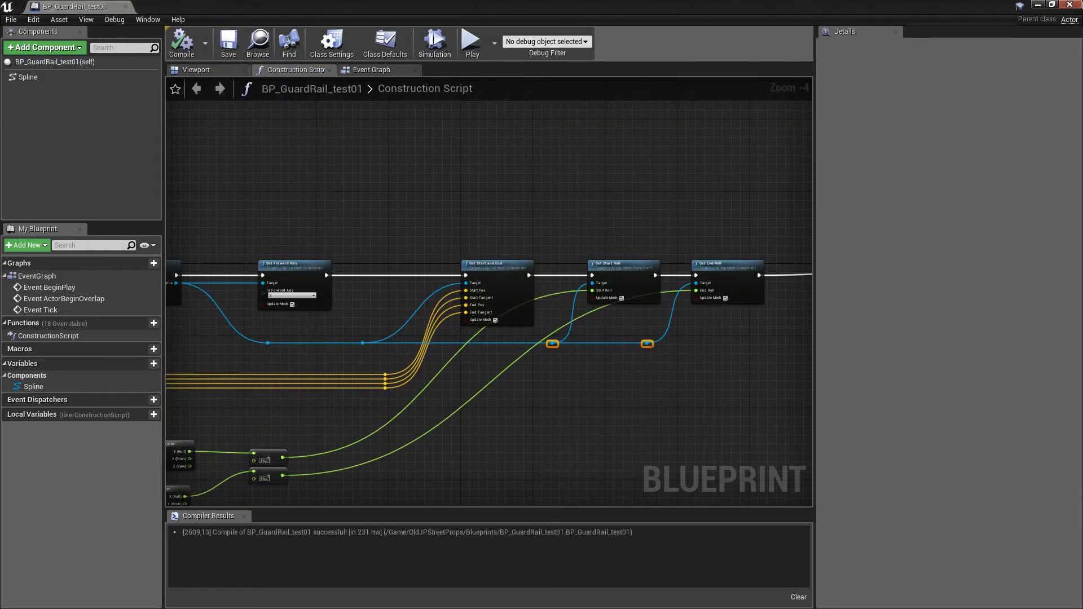
pyautogui.click(1039, 4)
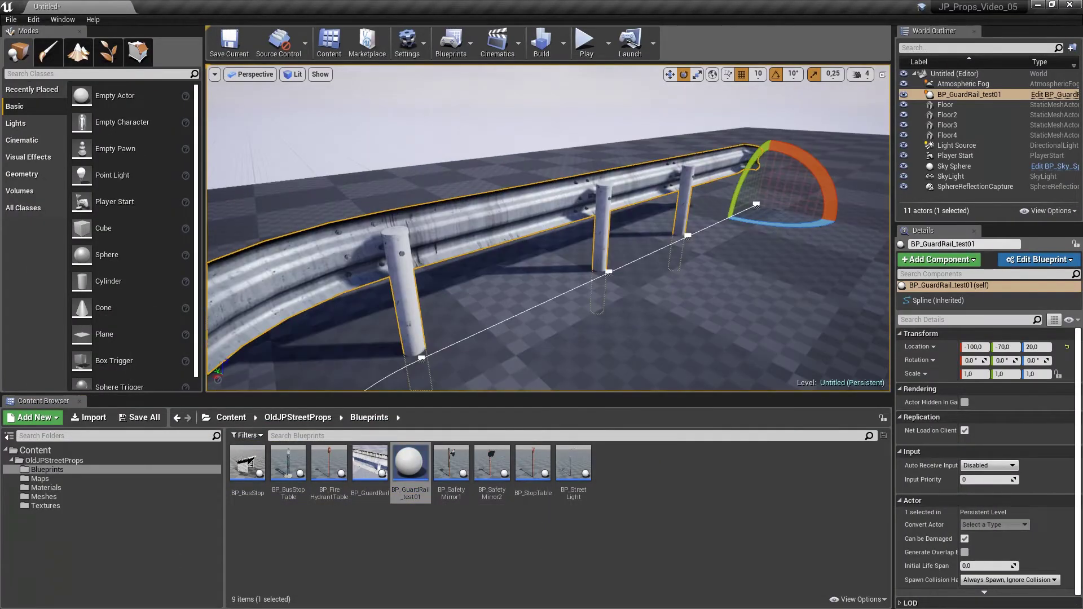
# Roll the rail's end spline point with the rotate gizmo, trying -40° and -20°.
pyautogui.click(608, 272)
pyautogui.moveTo(612, 214); pyautogui.dragTo(612, 213)
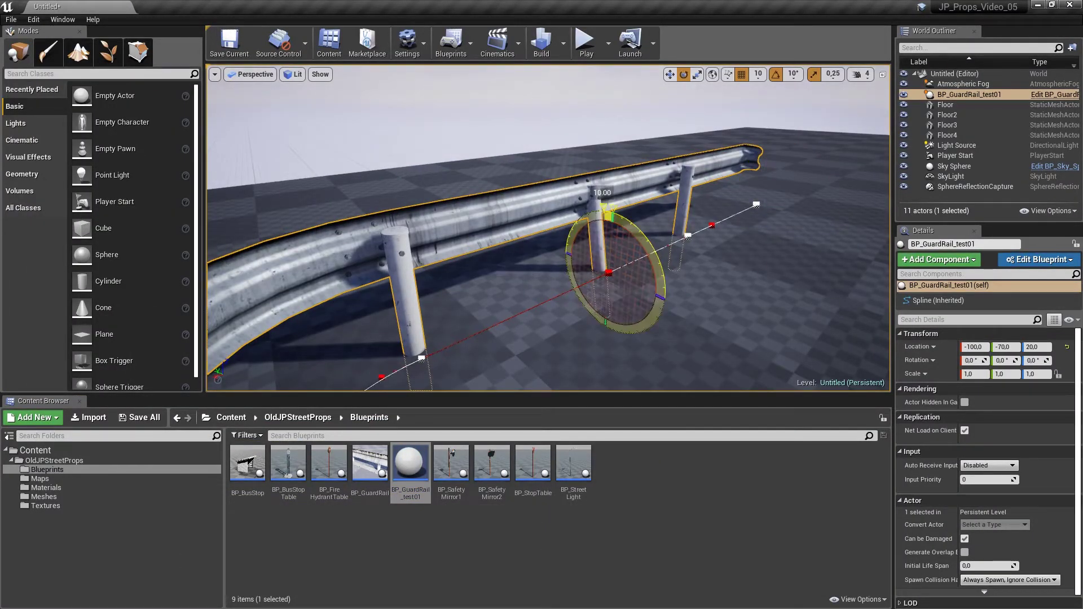
pyautogui.click(688, 235)
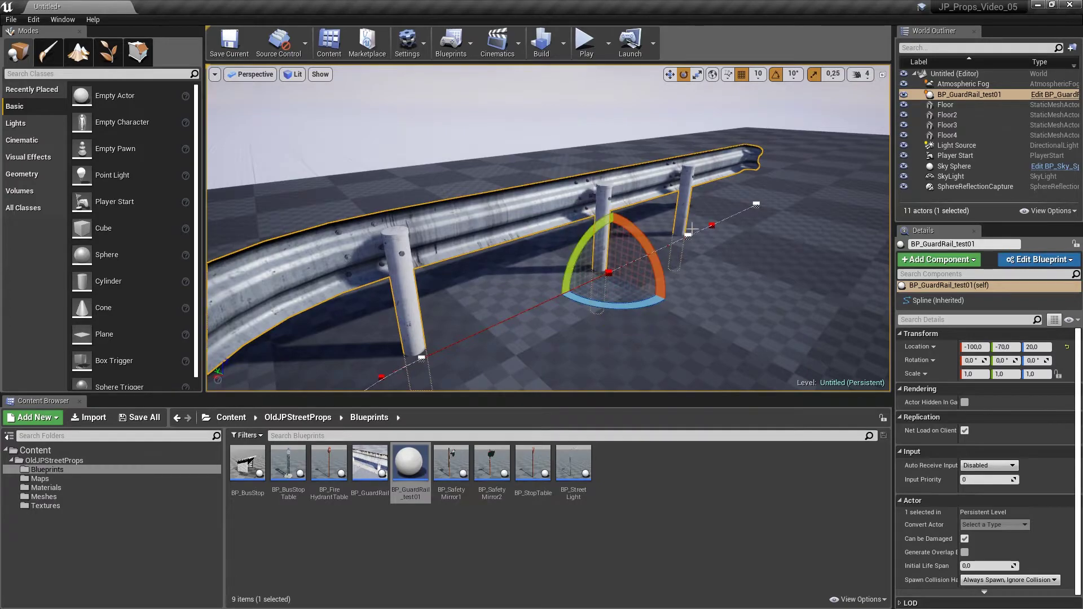
pyautogui.moveTo(733, 189)
pyautogui.mouseDown()
pyautogui.moveTo(748, 195)
pyautogui.moveTo(732, 180)
pyautogui.mouseUp()
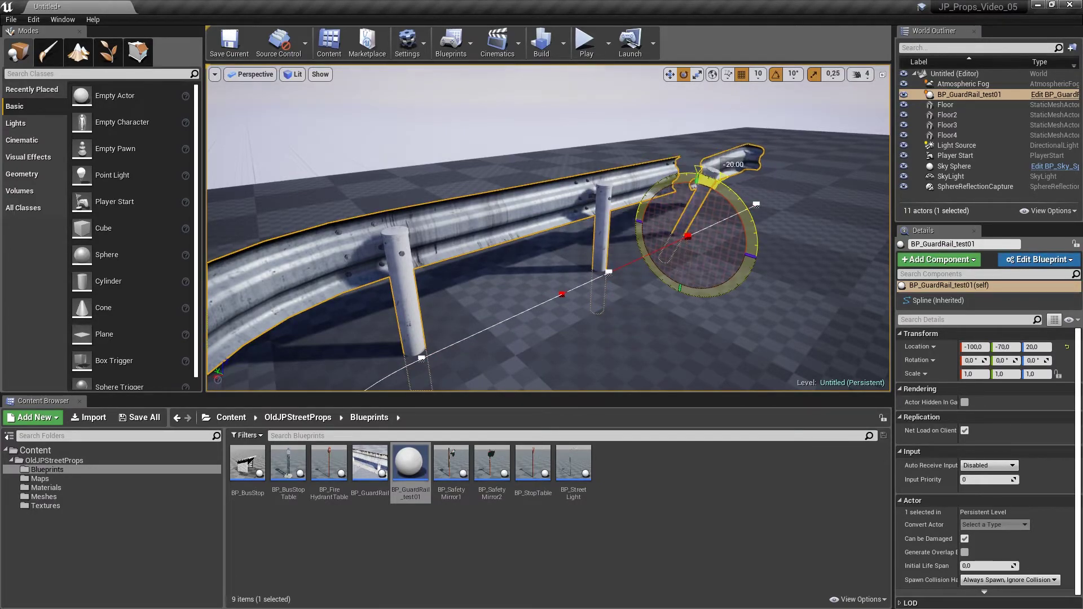
pyautogui.moveTo(732, 180); pyautogui.dragTo(751, 208)
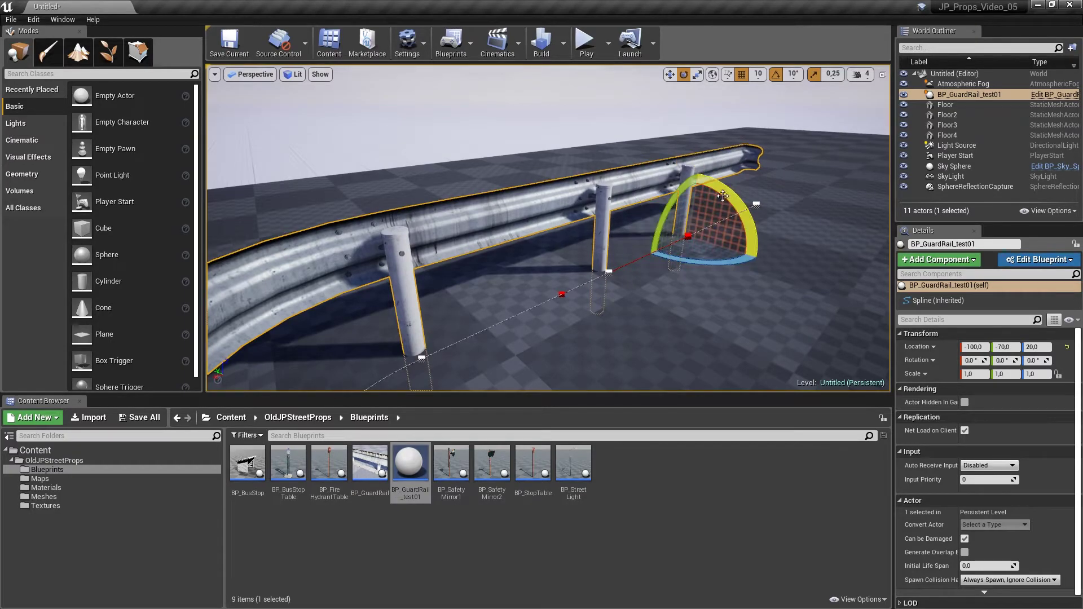
pyautogui.click(754, 205)
pyautogui.moveTo(782, 159); pyautogui.dragTo(800, 141)
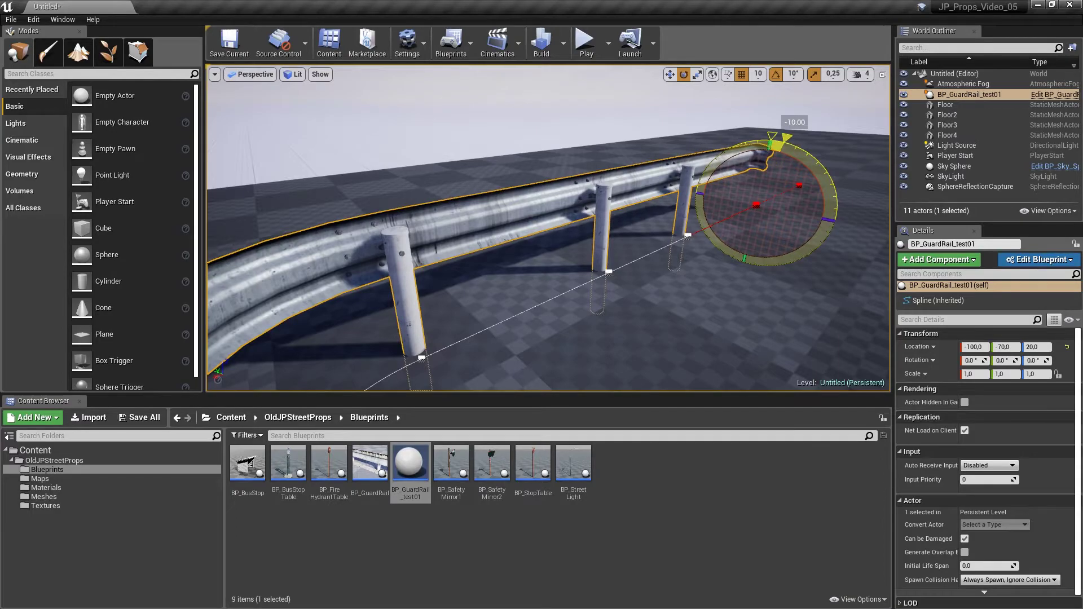
pyautogui.moveTo(800, 141); pyautogui.dragTo(771, 50)
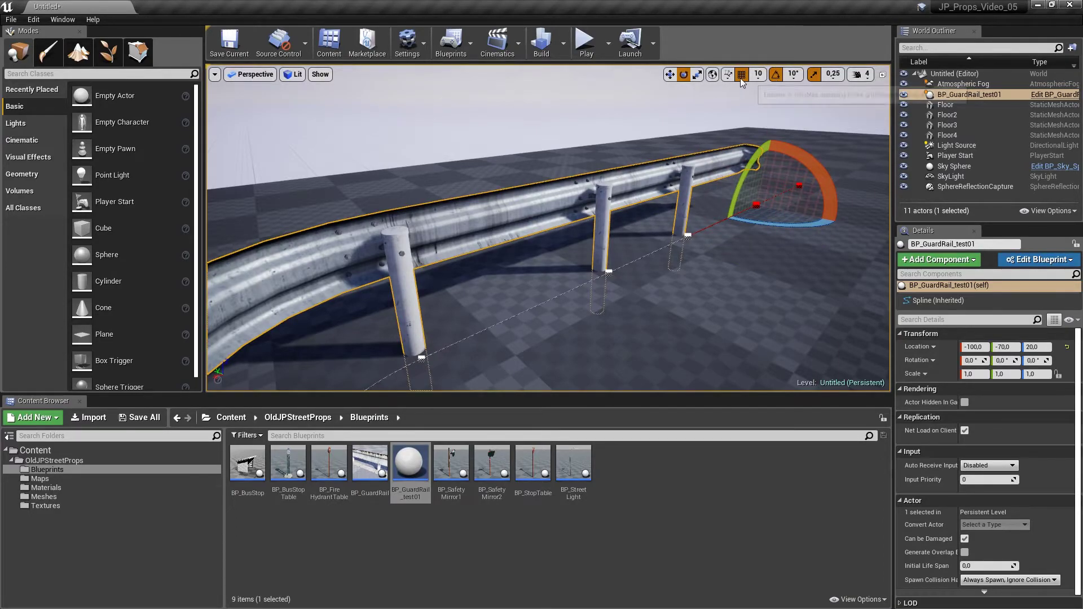
# Turn off grid and rotation snapping and roll the end spline point freely.
pyautogui.click(742, 74)
pyautogui.click(775, 74)
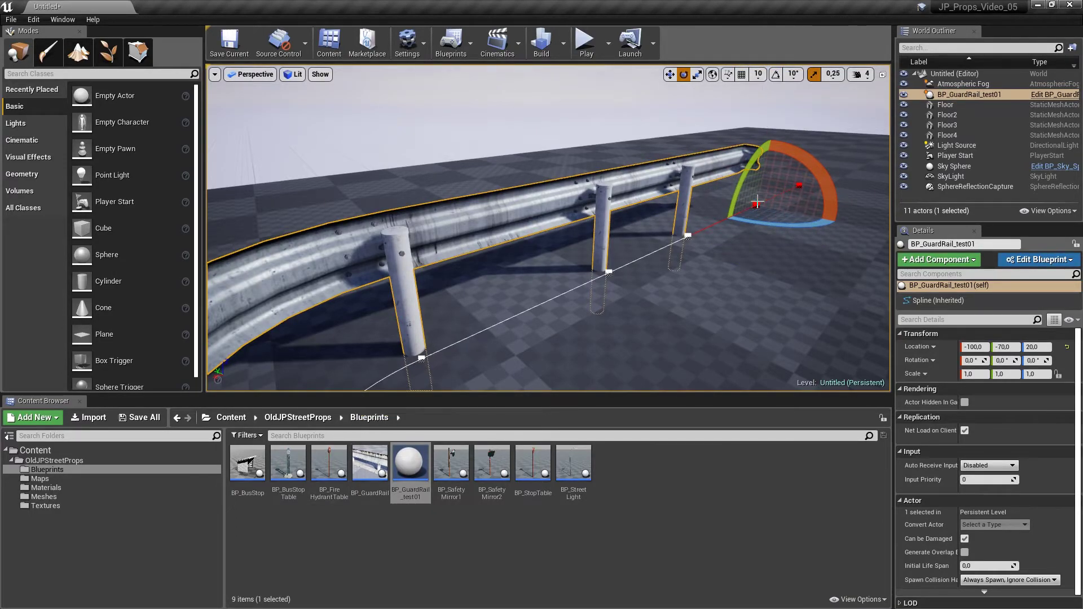
pyautogui.moveTo(812, 161); pyautogui.dragTo(804, 132)
# Open BP_GuardRail_test01 and select the Get Rotation and Break Rotator nodes in its Construction Script.
pyautogui.doubleClick(403, 468)
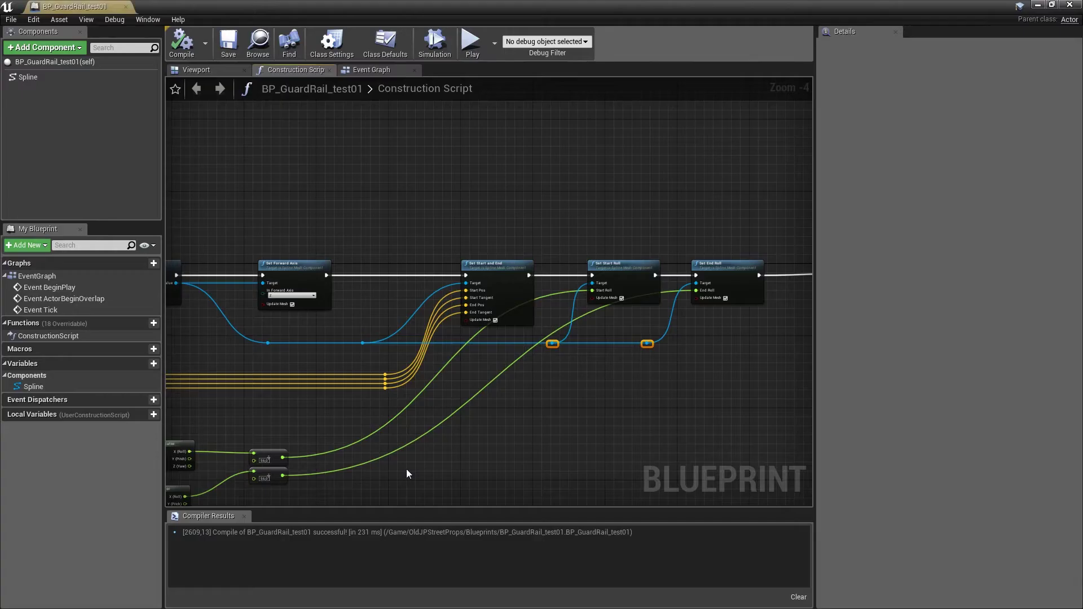
pyautogui.scroll(-2, 466, 330)
pyautogui.moveTo(584, 374); pyautogui.dragTo(431, 290, button='right')
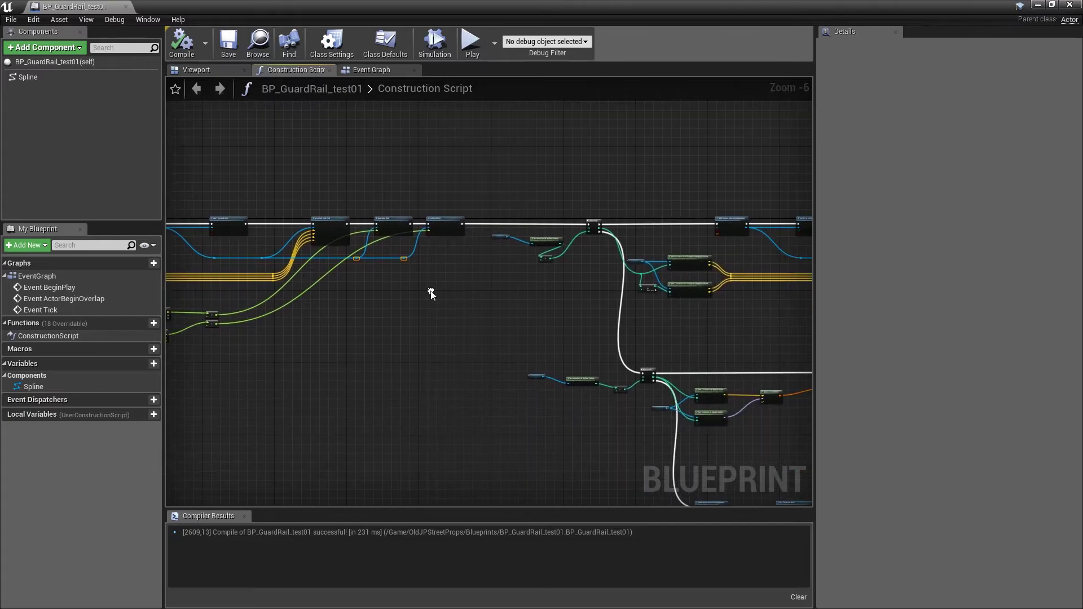
pyautogui.scroll(-1, 427, 283)
pyautogui.scroll(-1, 428, 283)
pyautogui.moveTo(520, 290); pyautogui.dragTo(308, 286, button='right')
pyautogui.scroll(-2, 309, 286)
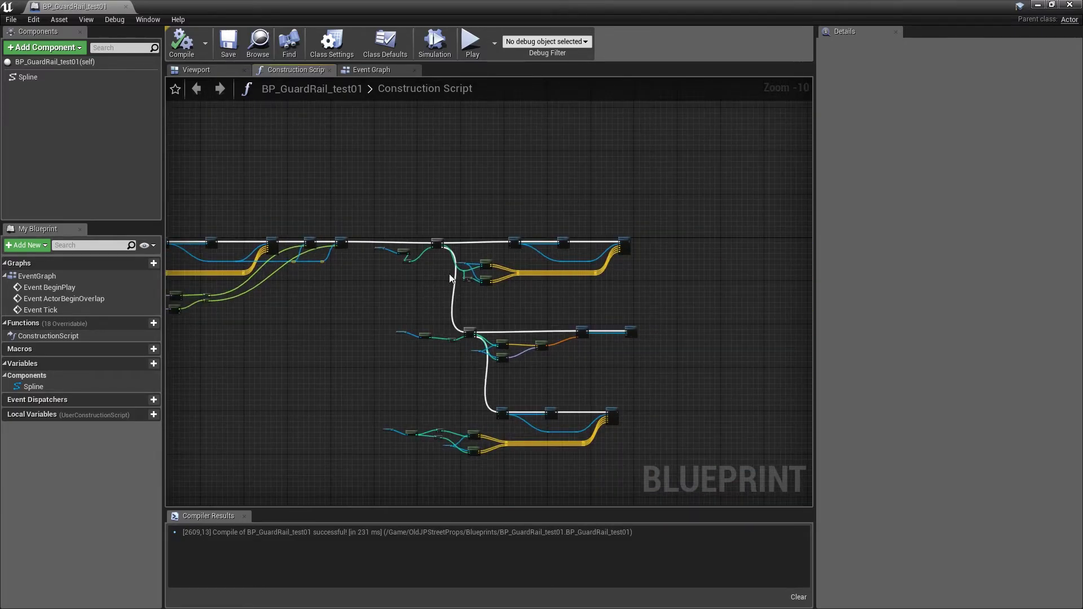
pyautogui.scroll(6, 449, 273)
pyautogui.click(382, 300)
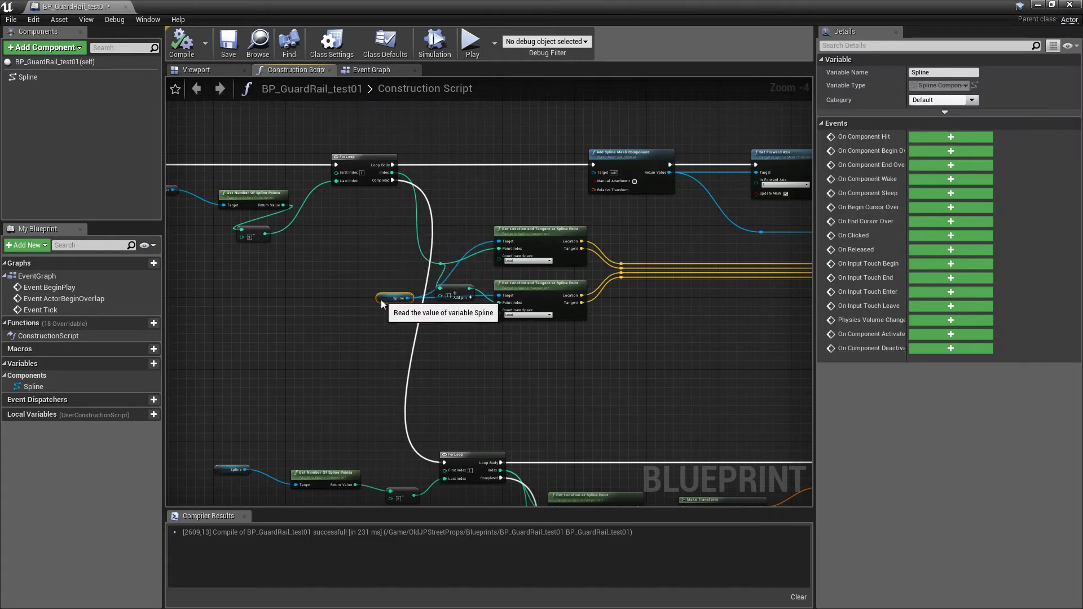
pyautogui.scroll(-3, 382, 305)
pyautogui.moveTo(190, 306); pyautogui.dragTo(472, 314, button='right')
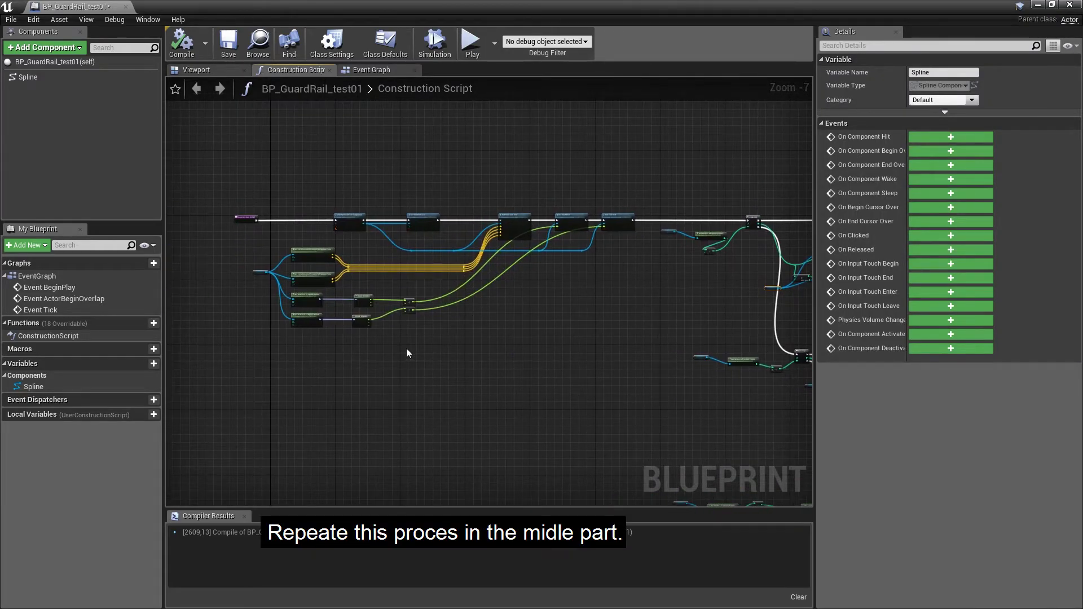
pyautogui.moveTo(415, 343); pyautogui.dragTo(299, 299)
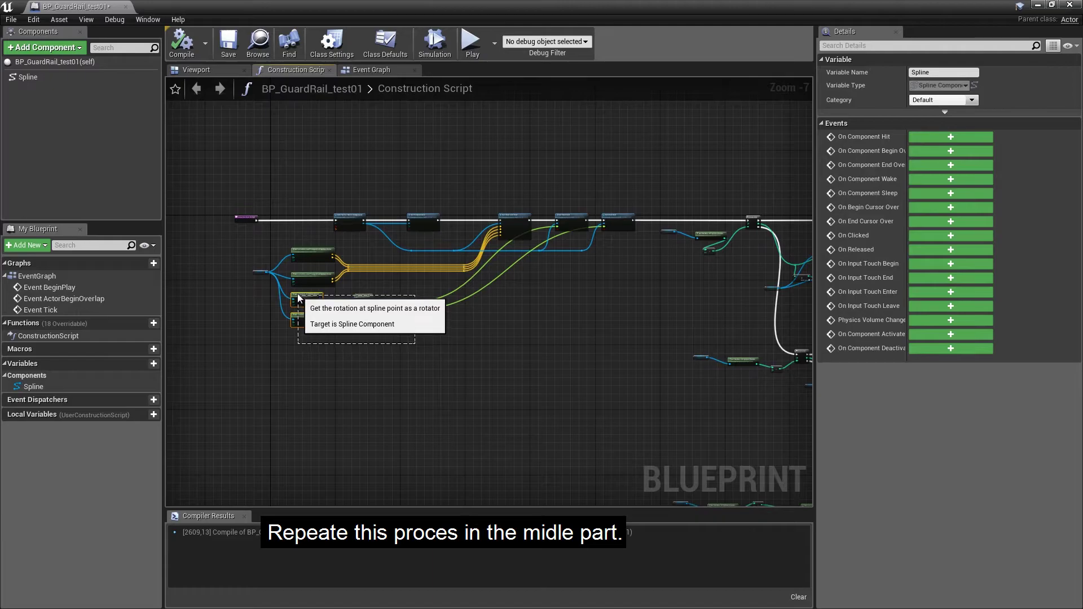
pyautogui.scroll(3, 511, 262)
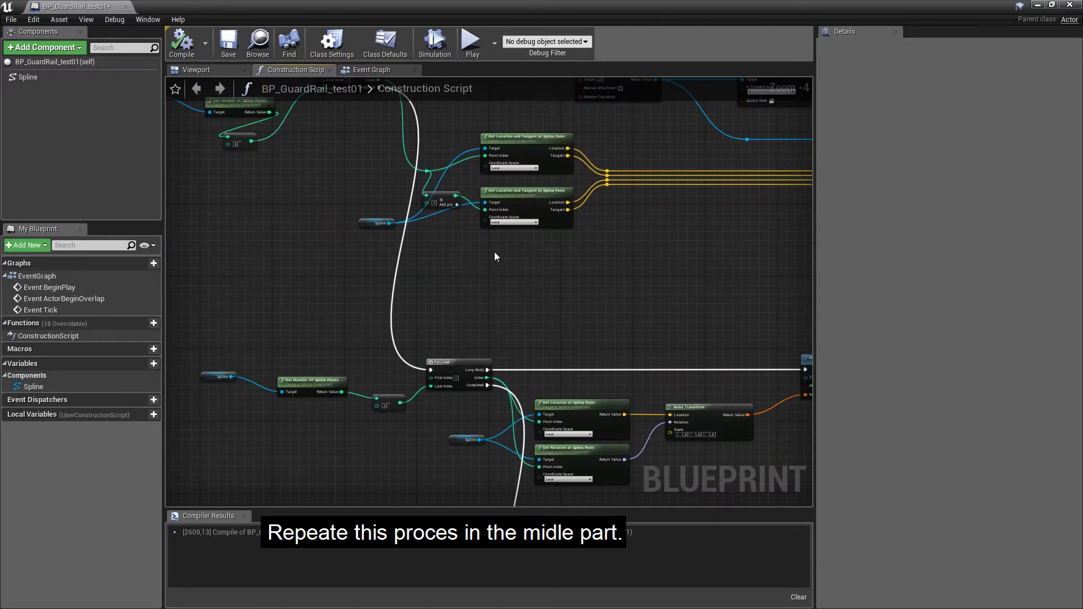
# Paste the rotation nodes into the middle loop, wiring Spline and the loop indices into them.
pyautogui.hotkey('ctrl', 'v')
pyautogui.moveTo(495, 248); pyautogui.dragTo(543, 245)
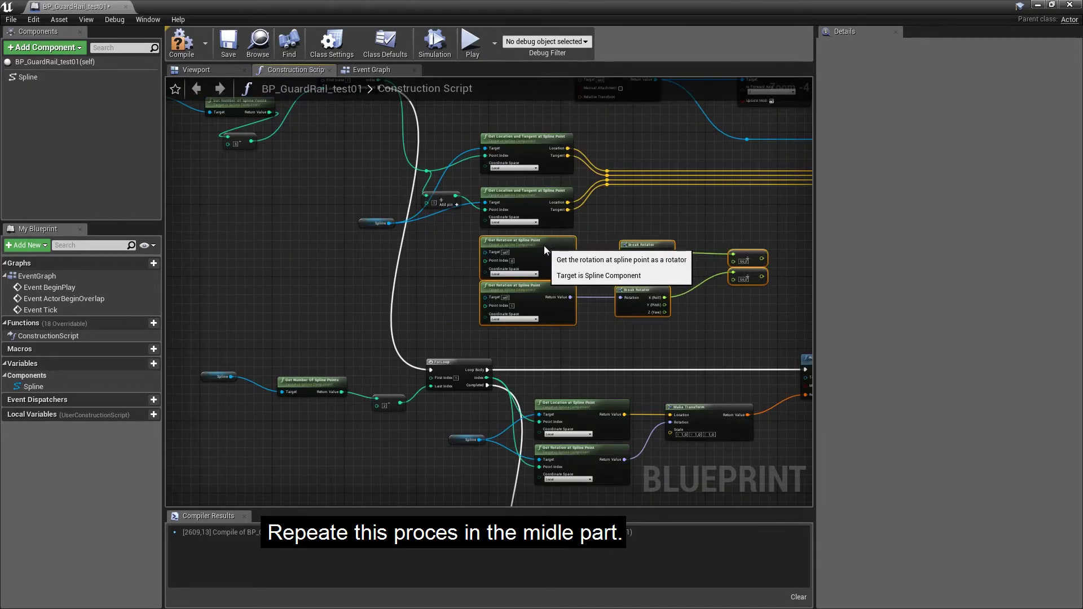
pyautogui.scroll(2, 450, 239)
pyautogui.moveTo(359, 215); pyautogui.dragTo(515, 256)
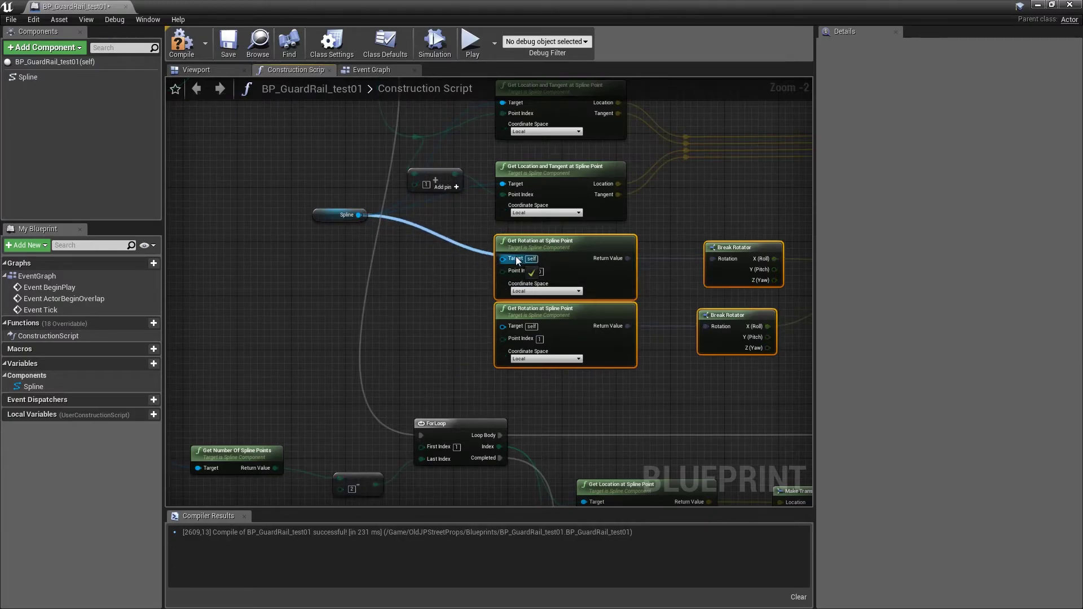
pyautogui.moveTo(358, 215); pyautogui.dragTo(502, 326)
pyautogui.moveTo(415, 137); pyautogui.dragTo(502, 269)
pyautogui.moveTo(455, 174); pyautogui.dragTo(502, 337)
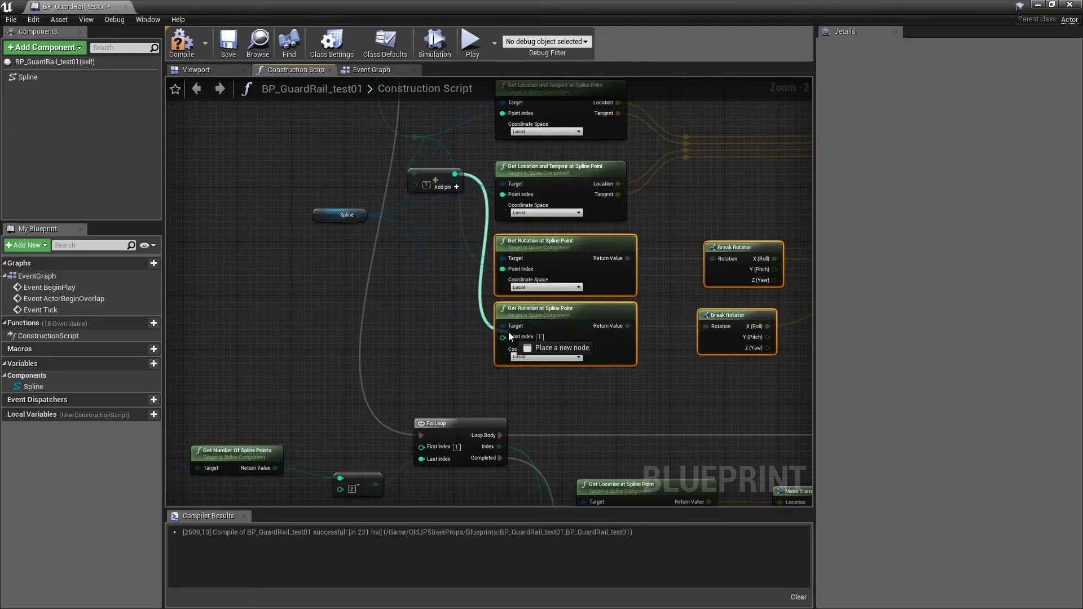
# Chain Set Start Roll and Set End Roll nodes after Set Start and End.
pyautogui.scroll(-1, 655, 270)
pyautogui.moveTo(657, 260)
pyautogui.mouseDown(button='right')
pyautogui.moveTo(505, 249)
pyautogui.moveTo(472, 261)
pyautogui.mouseUp(button='right')
pyautogui.moveTo(488, 165); pyautogui.dragTo(620, 169)
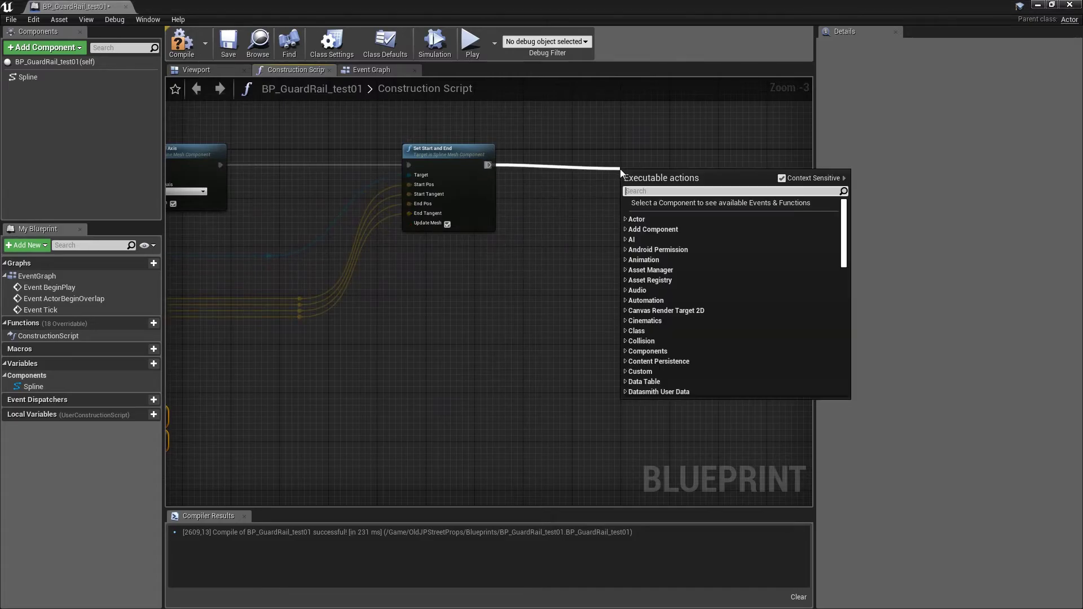
pyautogui.write('set roll')
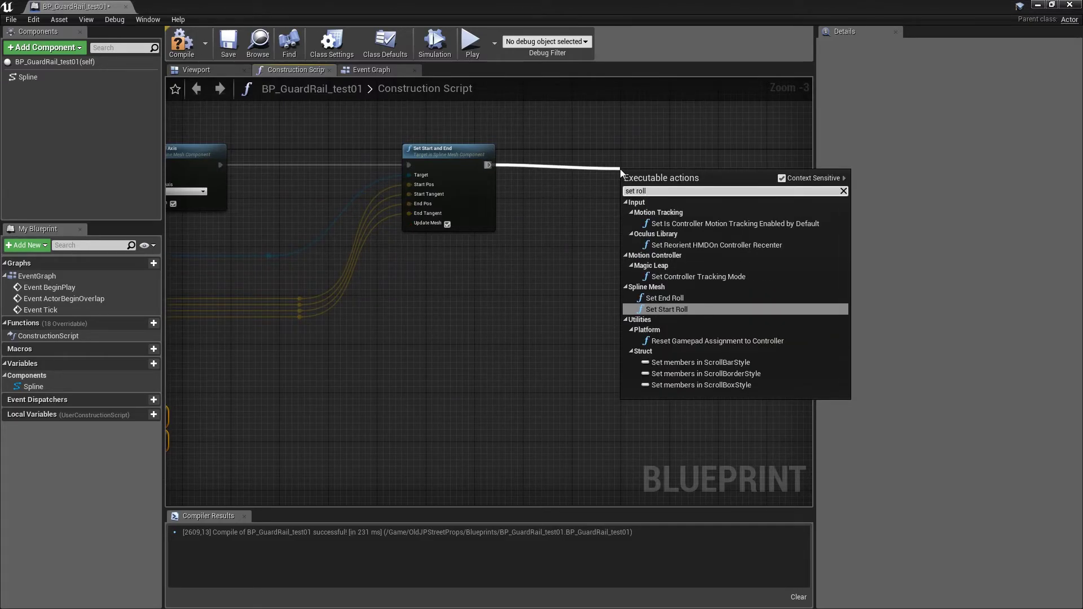
pyautogui.click(683, 308)
pyautogui.moveTo(668, 178); pyautogui.dragTo(666, 154)
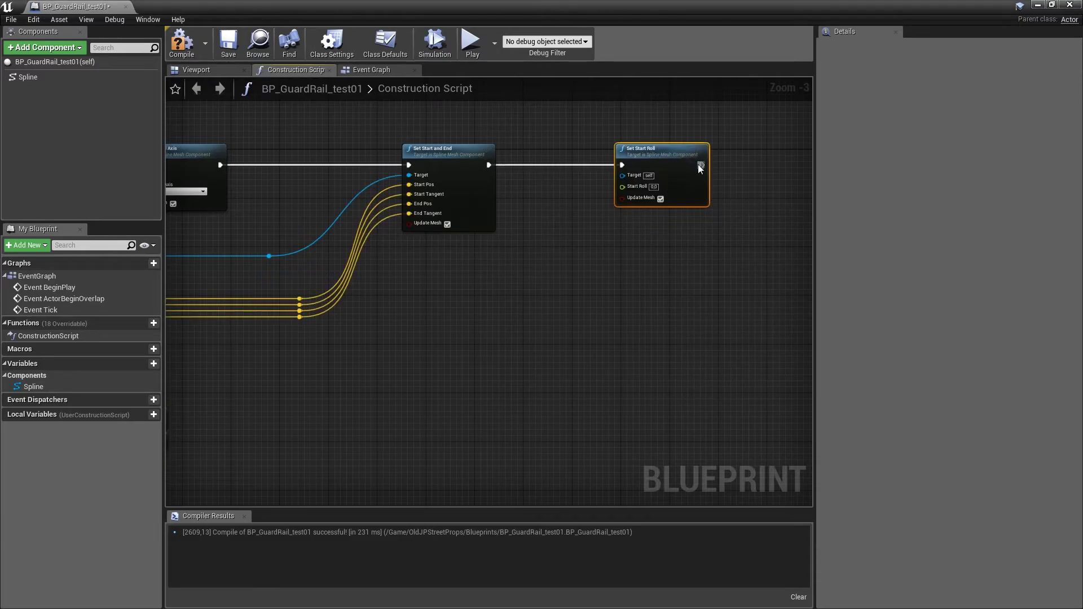
pyautogui.moveTo(696, 163); pyautogui.dragTo(515, 186, button='right')
pyautogui.moveTo(521, 190); pyautogui.dragTo(628, 194)
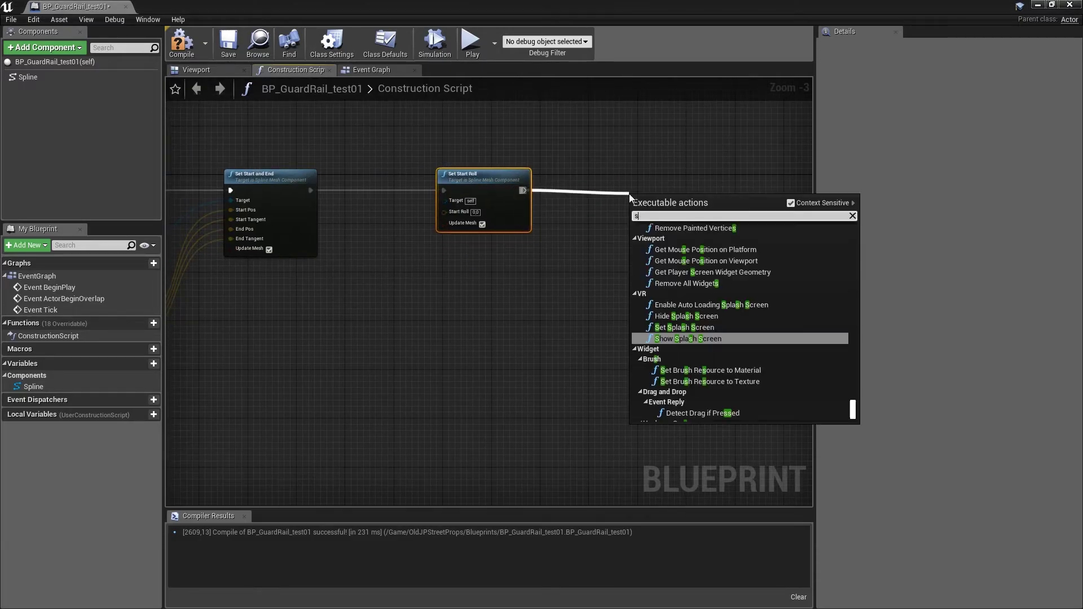
pyautogui.write('set end roll')
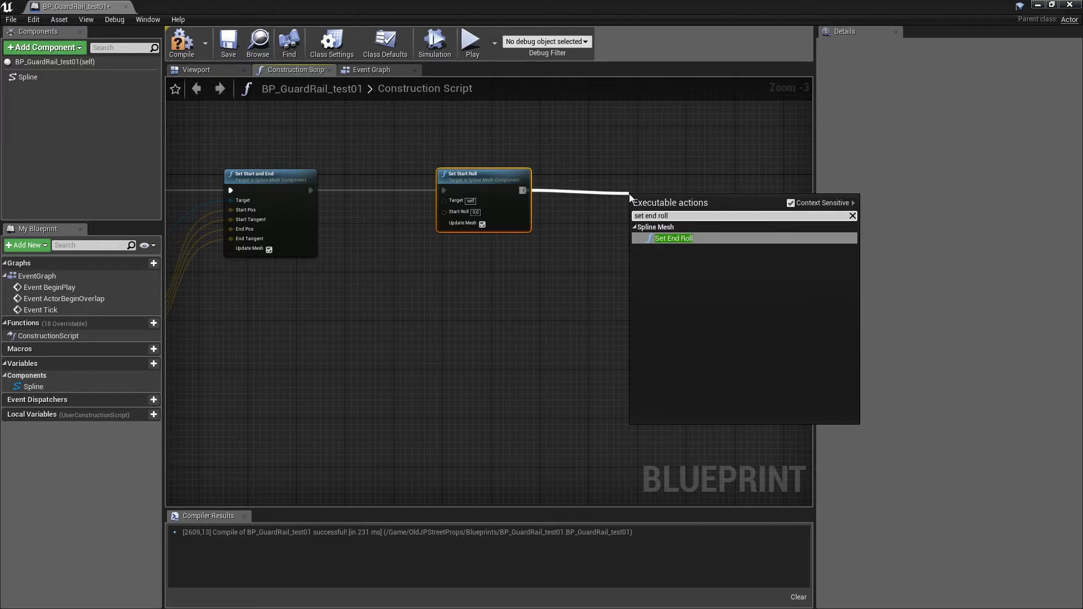
pyautogui.press('Return')
pyautogui.moveTo(666, 205); pyautogui.dragTo(703, 180)
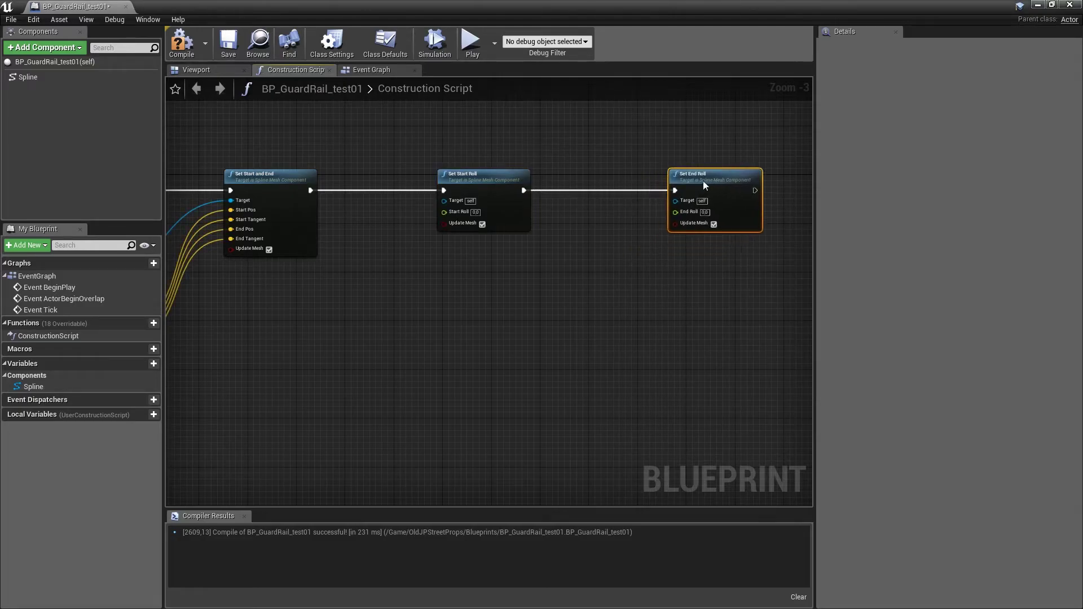
# Wire the two roll values into Start Roll and End Roll.
pyautogui.moveTo(703, 181); pyautogui.dragTo(641, 172, button='right')
pyautogui.scroll(-2, 581, 267)
pyautogui.scroll(2, 581, 267)
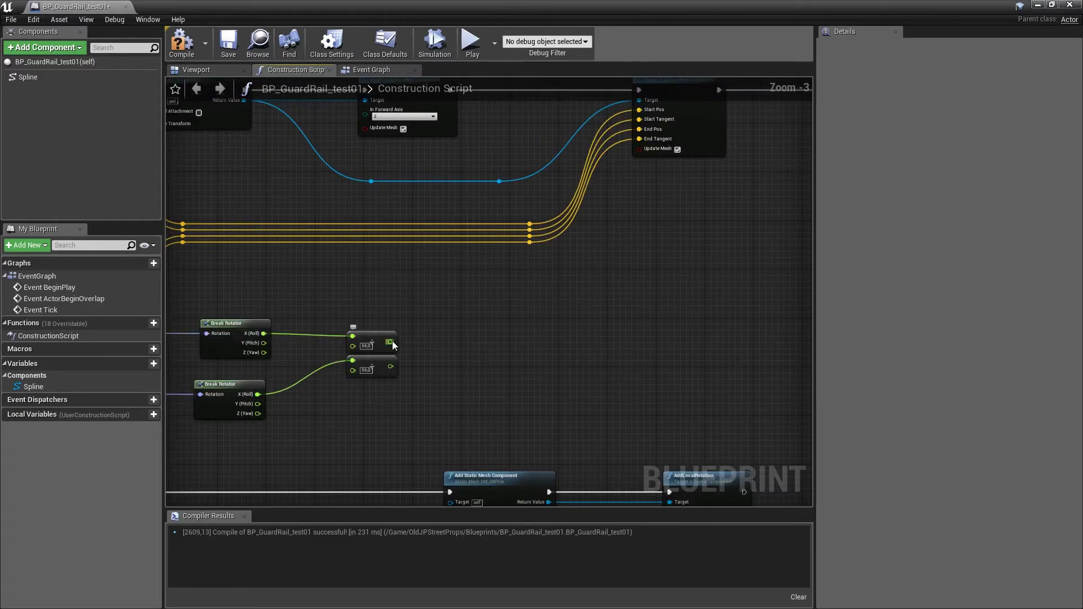
pyautogui.moveTo(394, 344)
pyautogui.mouseDown()
pyautogui.moveTo(664, 137)
pyautogui.moveTo(543, 110)
pyautogui.mouseUp()
pyautogui.scroll(-2, 593, 215)
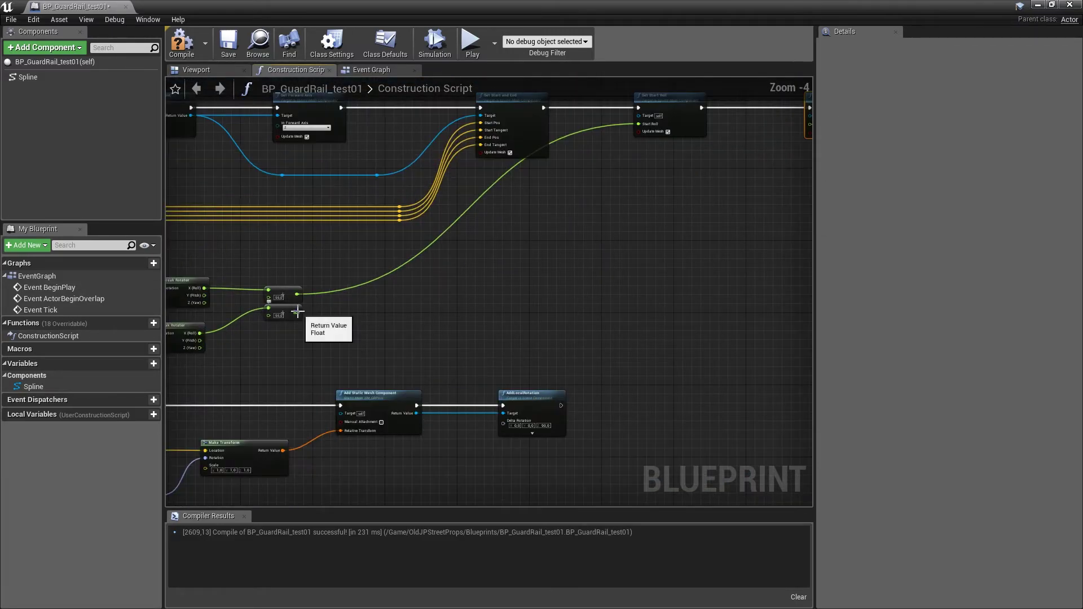
pyautogui.moveTo(298, 312); pyautogui.dragTo(689, 213)
pyautogui.scroll(2, 619, 232)
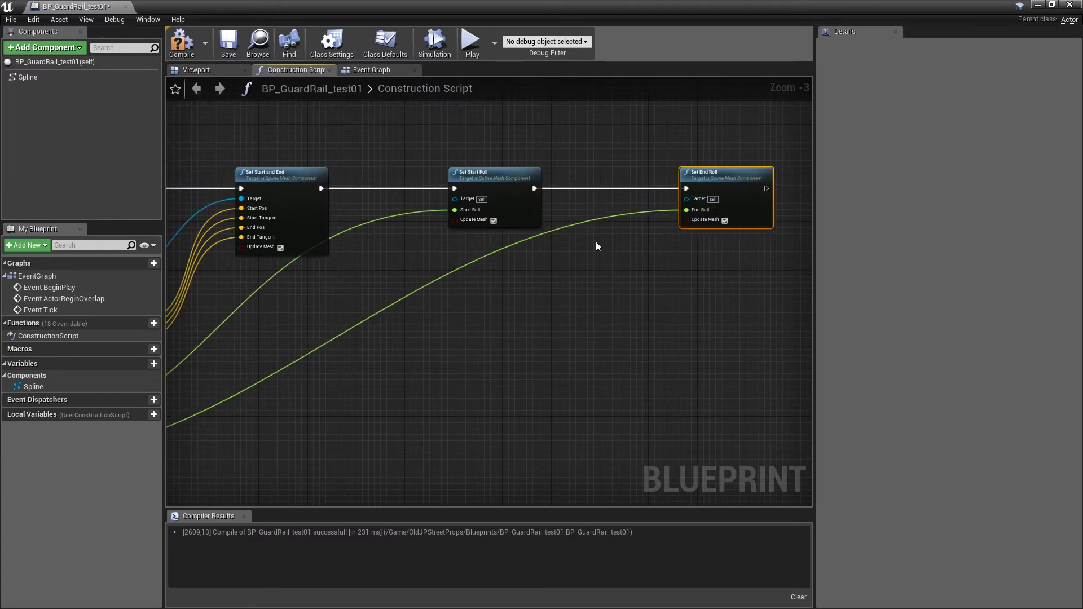
pyautogui.scroll(-5, 596, 240)
pyautogui.scroll(3, 497, 296)
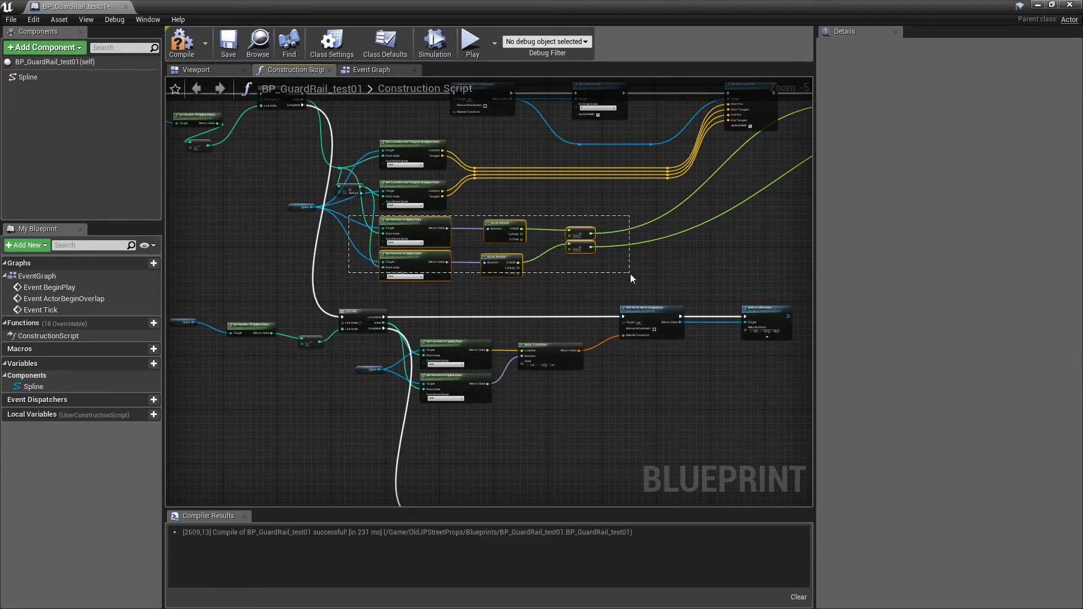
# Paste another pair of Get Rotation and Break Rotator nodes under the location nodes.
pyautogui.moveTo(347, 211); pyautogui.dragTo(631, 273)
pyautogui.scroll(-3, 536, 139)
pyautogui.scroll(4, 488, 411)
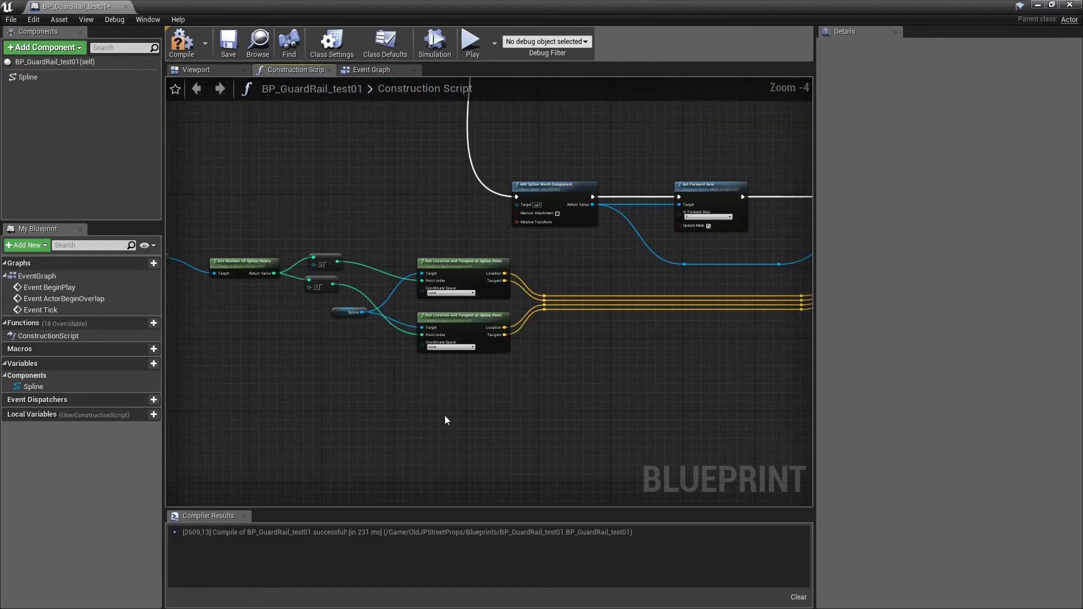
pyautogui.hotkey('ctrl', 'v')
pyautogui.moveTo(298, 378); pyautogui.dragTo(593, 476)
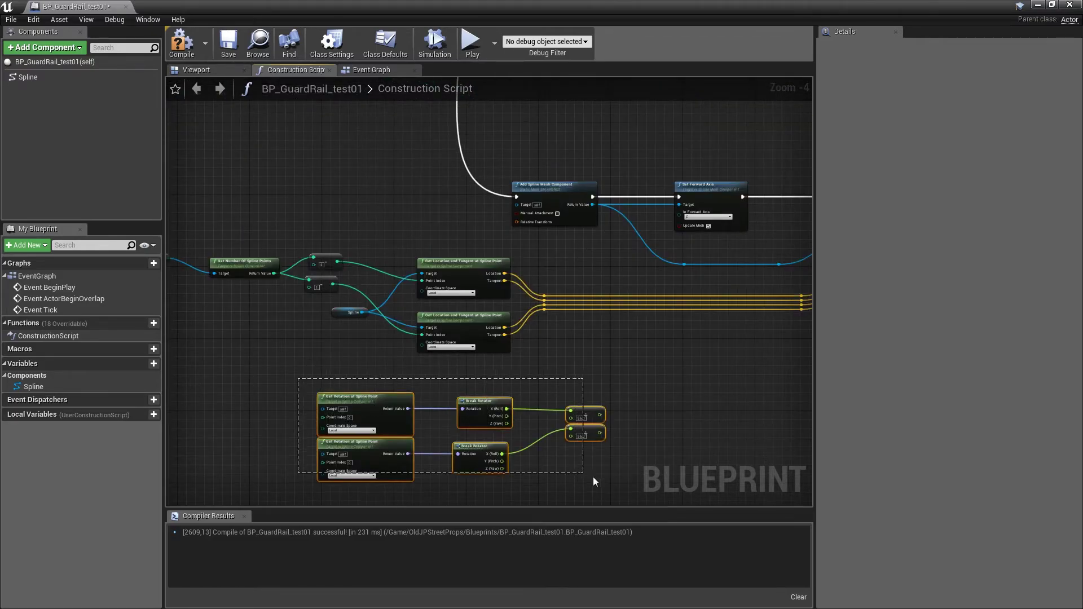
pyautogui.moveTo(401, 393); pyautogui.dragTo(469, 372)
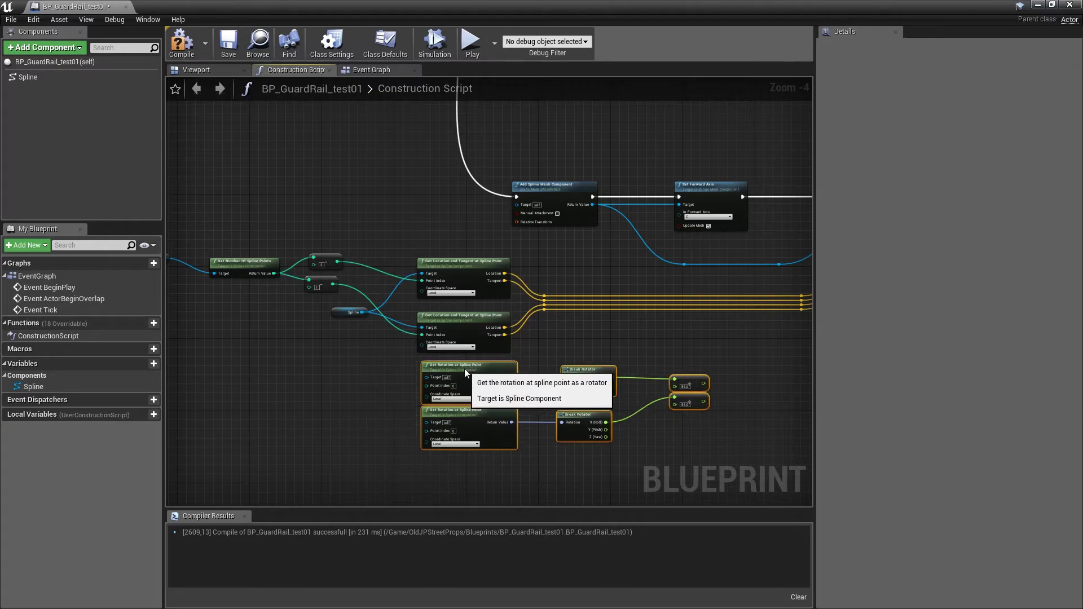
pyautogui.scroll(1, 378, 384)
# Connect Spline to both Get Rotation Targets and feed their point indices, including index 1.
pyautogui.moveTo(354, 294); pyautogui.dragTo(442, 380)
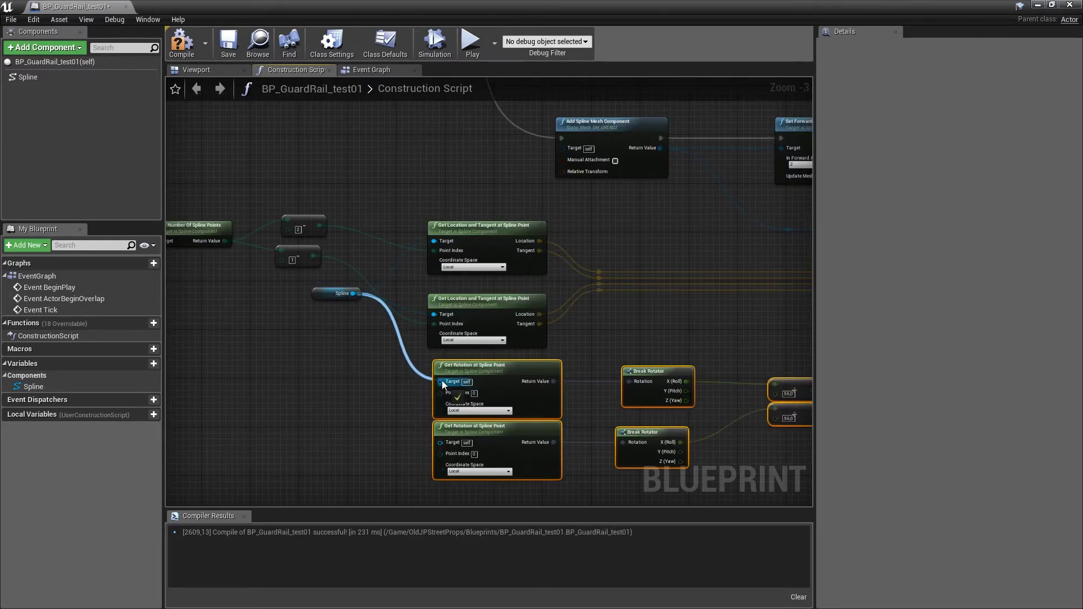
pyautogui.click(354, 294)
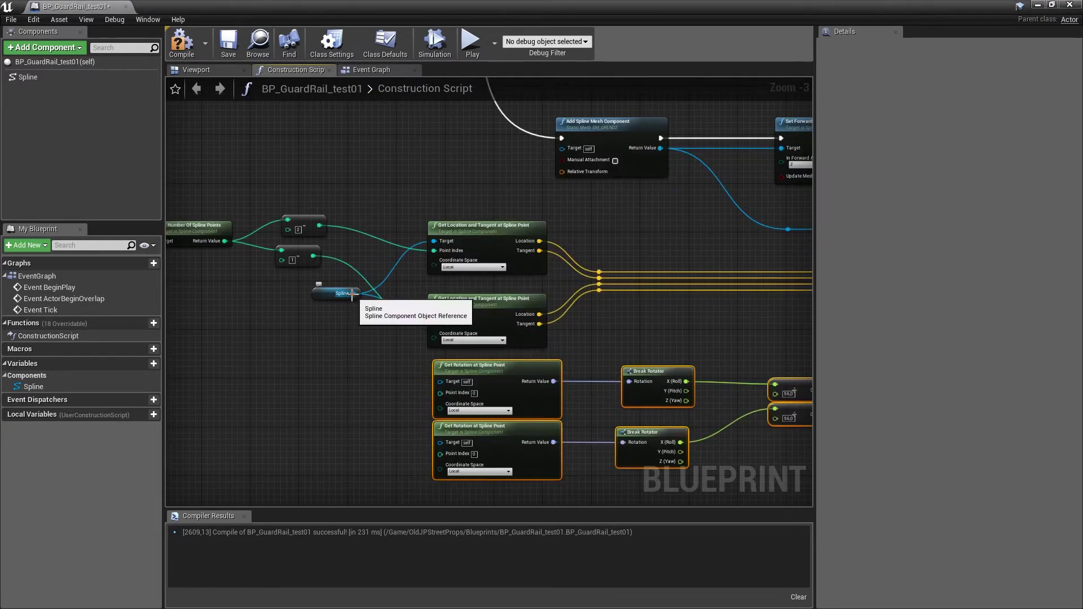
pyautogui.moveTo(353, 294); pyautogui.dragTo(441, 381)
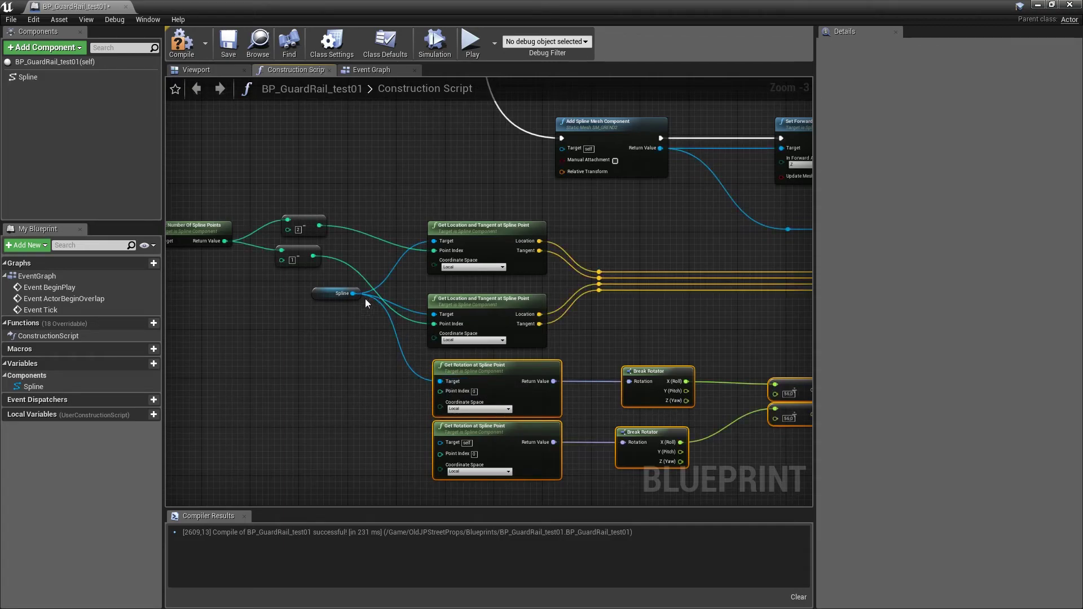
pyautogui.moveTo(354, 294); pyautogui.dragTo(441, 443)
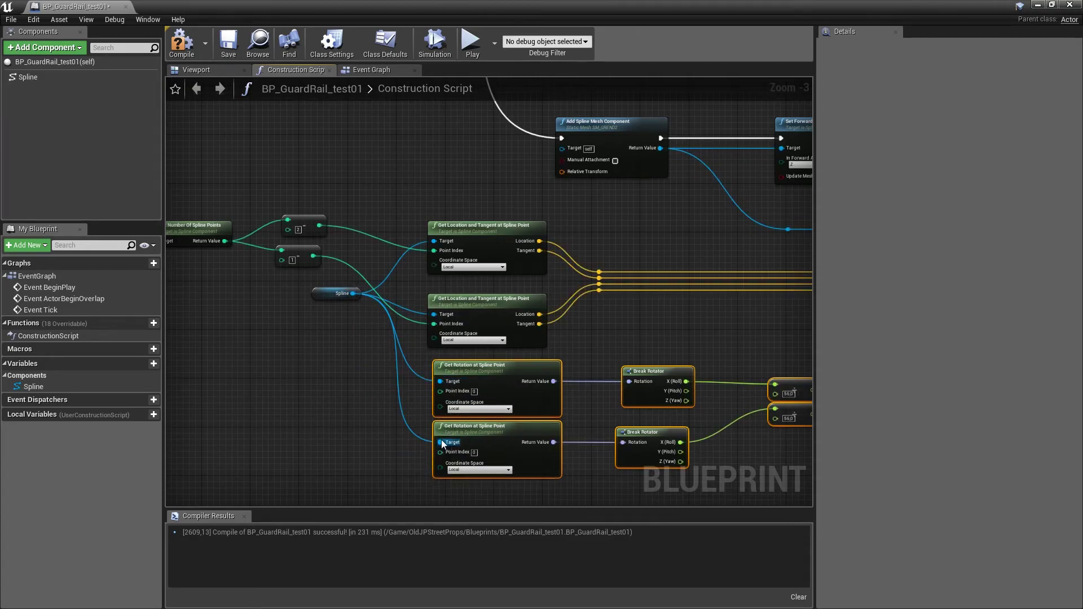
pyautogui.moveTo(313, 256); pyautogui.dragTo(440, 391)
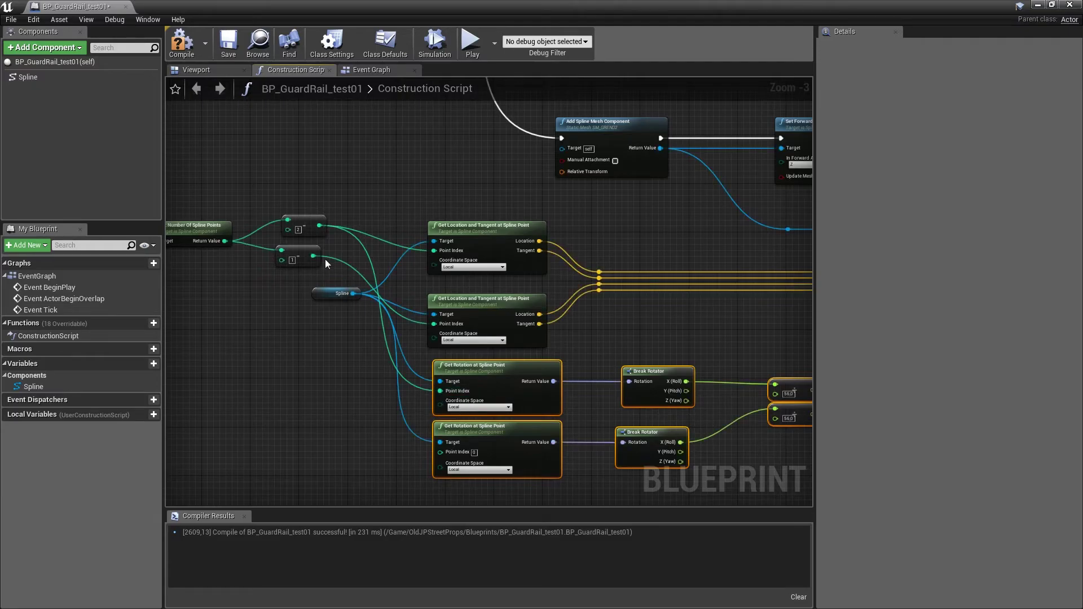
pyautogui.moveTo(313, 256); pyautogui.dragTo(444, 453)
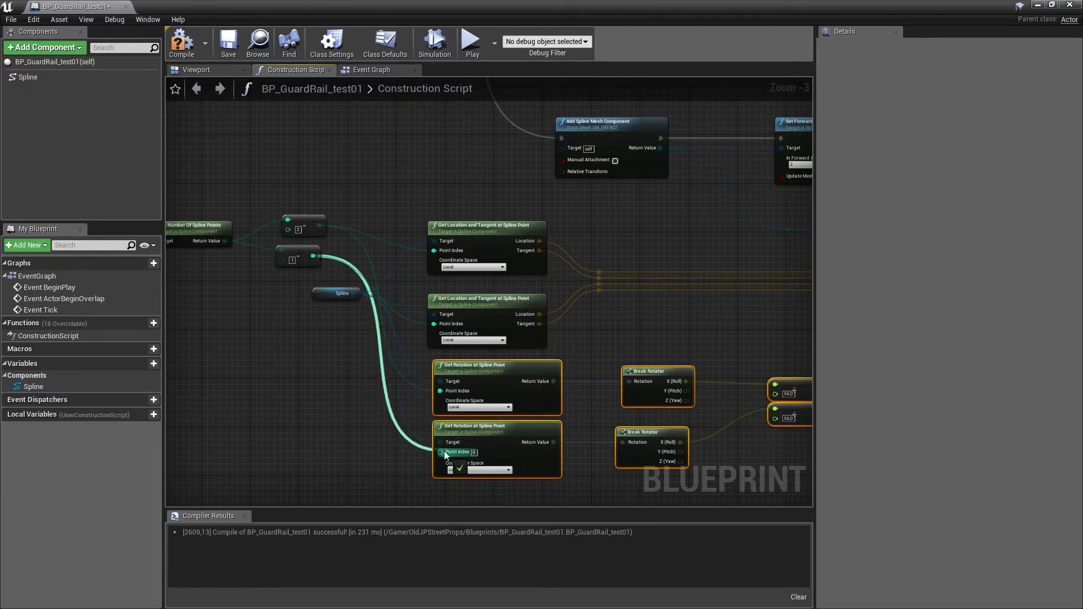
pyautogui.scroll(-2, 261, 365)
pyautogui.moveTo(712, 334); pyautogui.dragTo(522, 414, button='right')
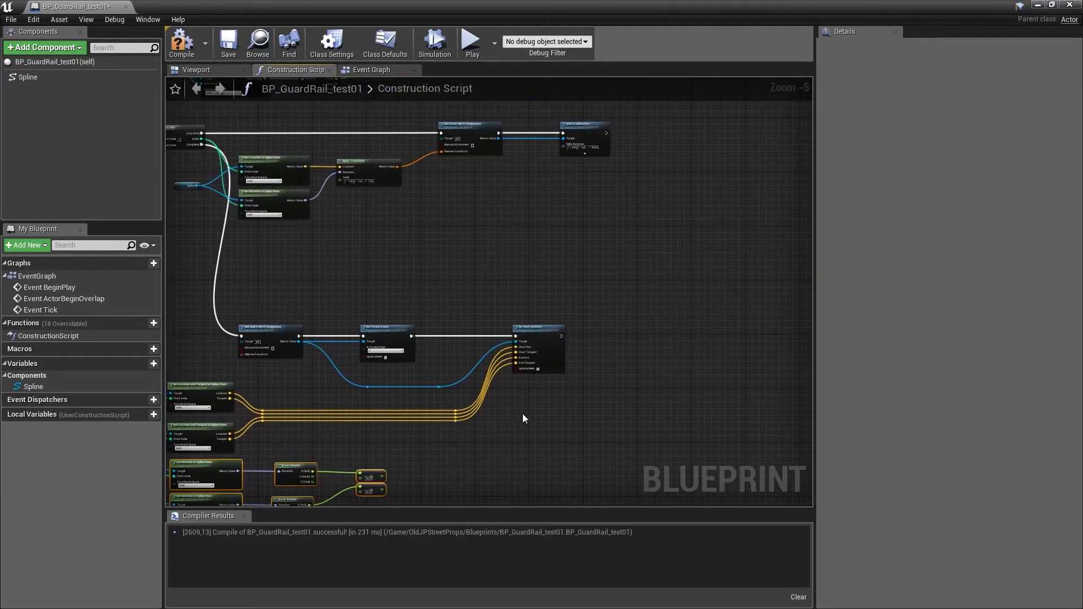
pyautogui.scroll(-2, 598, 215)
pyautogui.moveTo(655, 191); pyautogui.dragTo(568, 199, button='right')
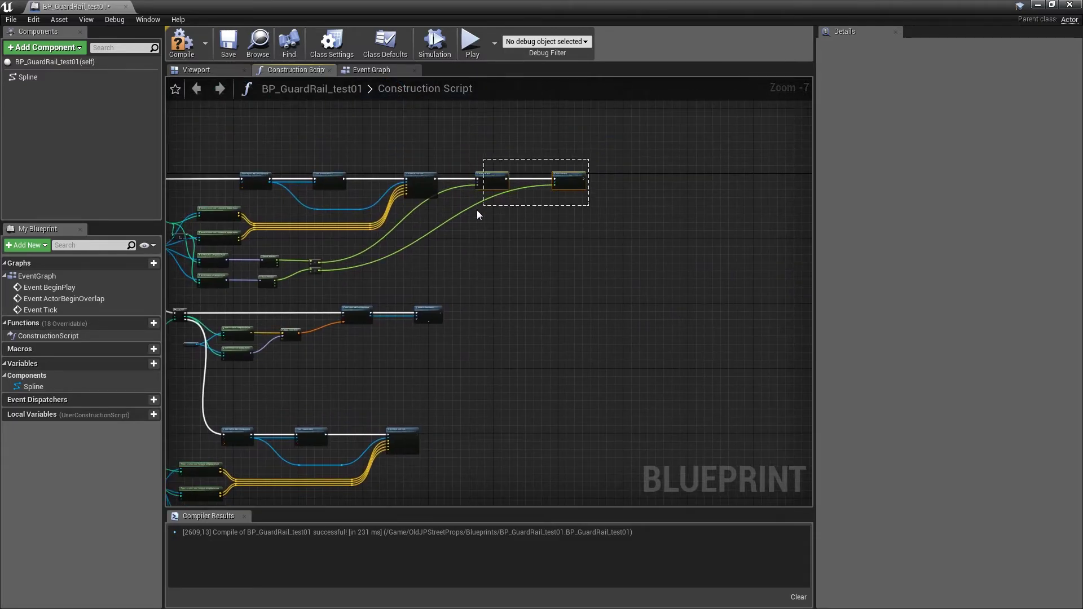
# Paste copies of Set Start Roll and Set End Roll, chained after Set Start and End.
pyautogui.hotkey('ctrl', 'c')
pyautogui.hotkey('ctrl', 'v')
pyautogui.scroll(3, 447, 435)
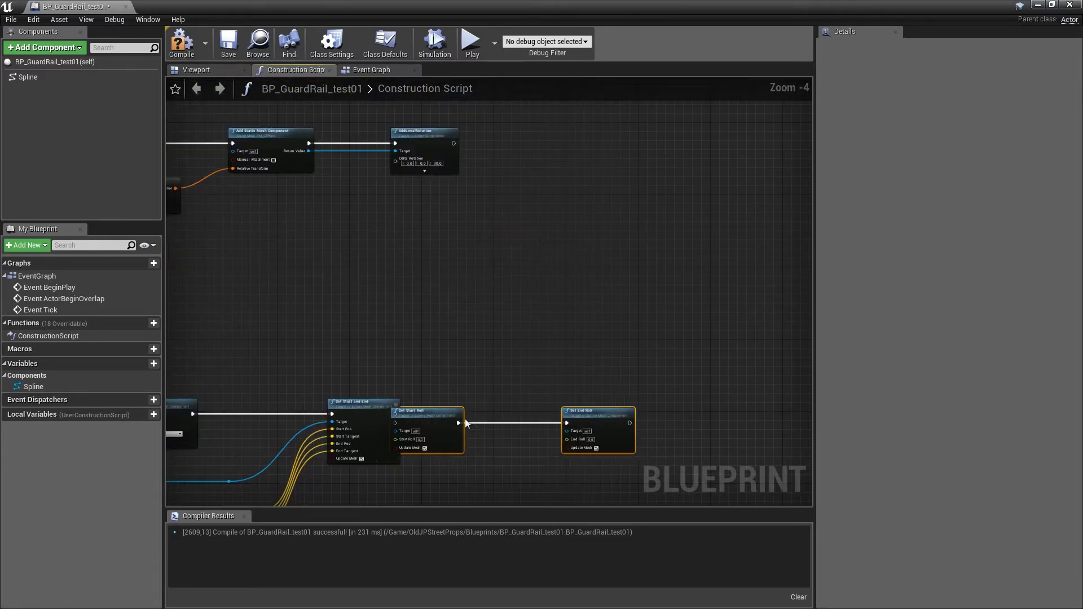
pyautogui.moveTo(428, 423); pyautogui.dragTo(495, 419)
pyautogui.moveTo(395, 414); pyautogui.dragTo(462, 418)
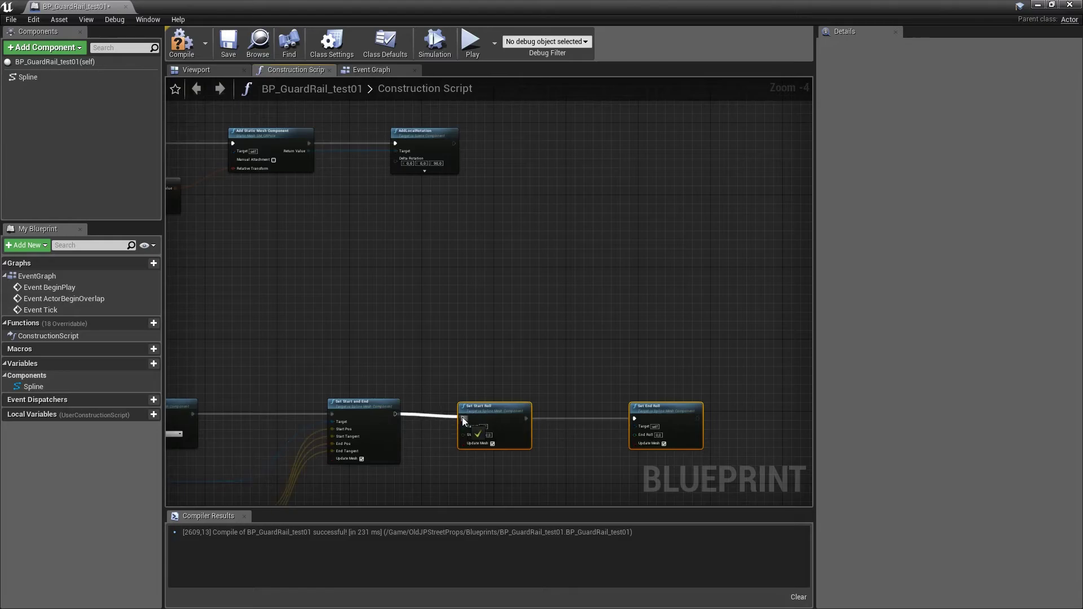
pyautogui.scroll(-1, 549, 363)
pyautogui.moveTo(549, 362); pyautogui.dragTo(480, 415, button='right')
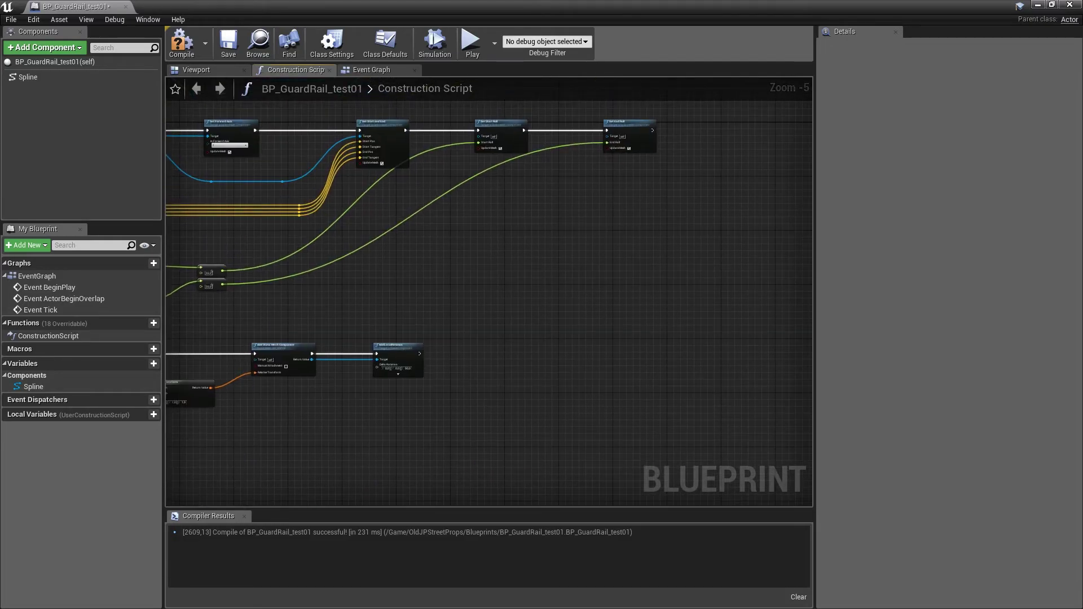
# Feed the spline mesh reference via reroutes into both roll nodes' Targets and widen the graph.
pyautogui.moveTo(178, 146); pyautogui.dragTo(331, 177, button='right')
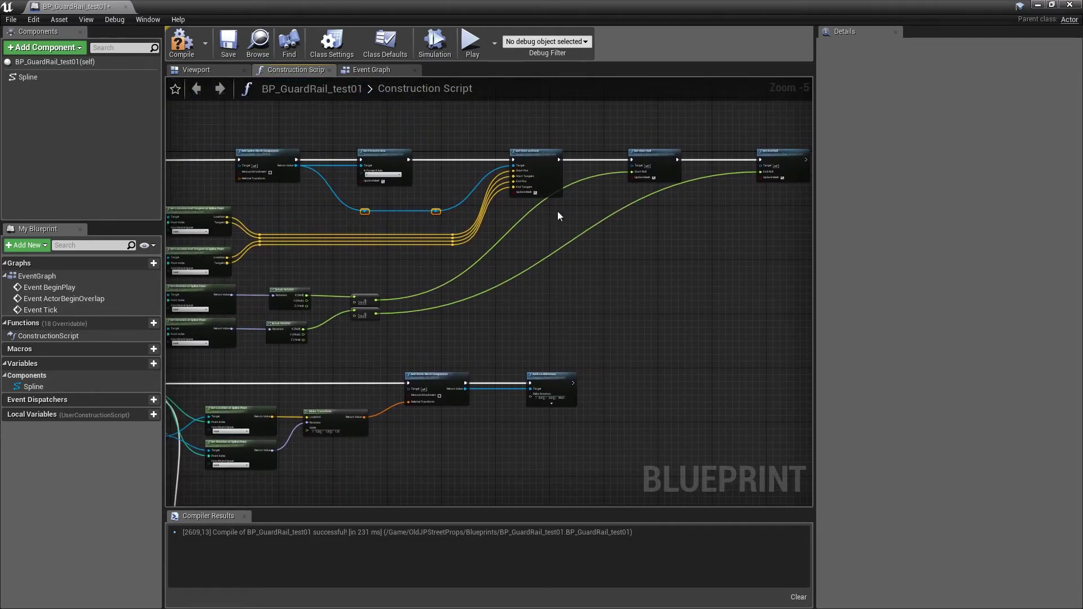
pyautogui.scroll(2, 355, 211)
pyautogui.moveTo(345, 213); pyautogui.dragTo(642, 217)
pyautogui.moveTo(642, 217); pyautogui.dragTo(392, 297, button='right')
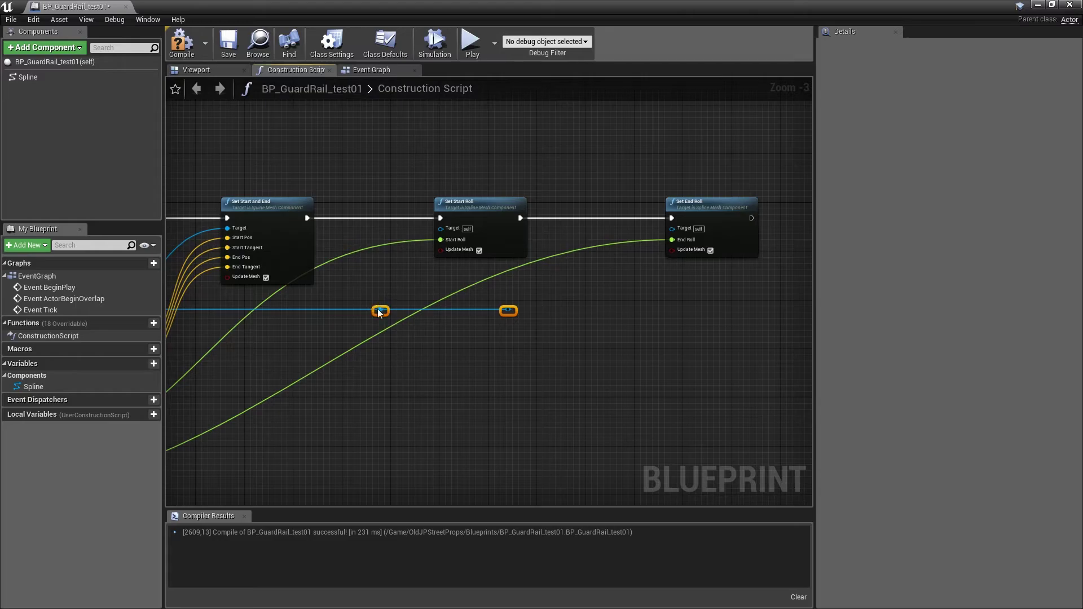
pyautogui.moveTo(380, 311); pyautogui.dragTo(447, 231)
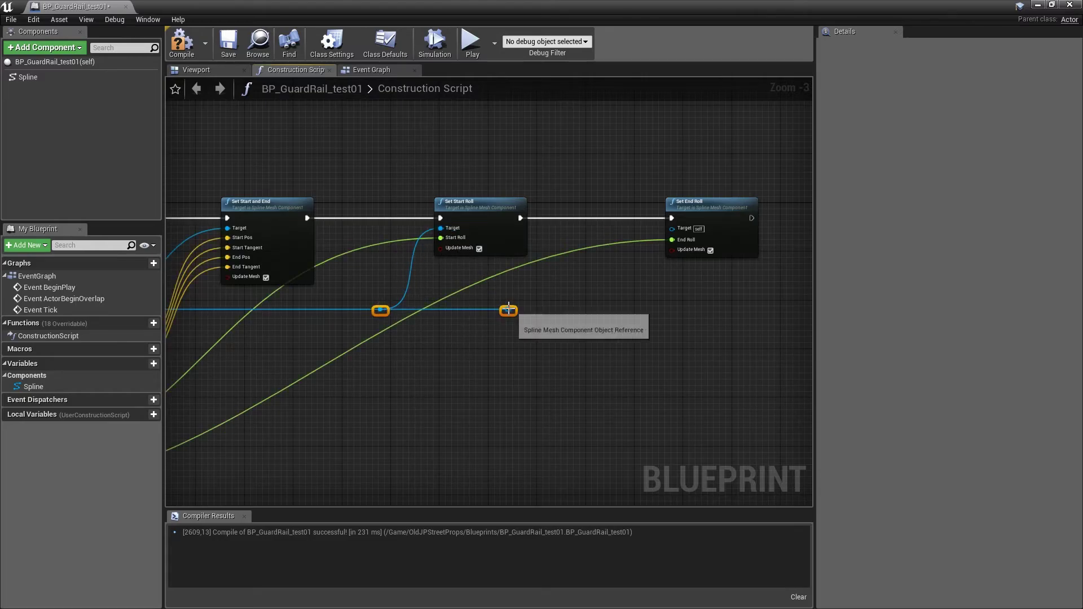
pyautogui.moveTo(508, 310); pyautogui.dragTo(689, 230)
pyautogui.scroll(-4, 649, 225)
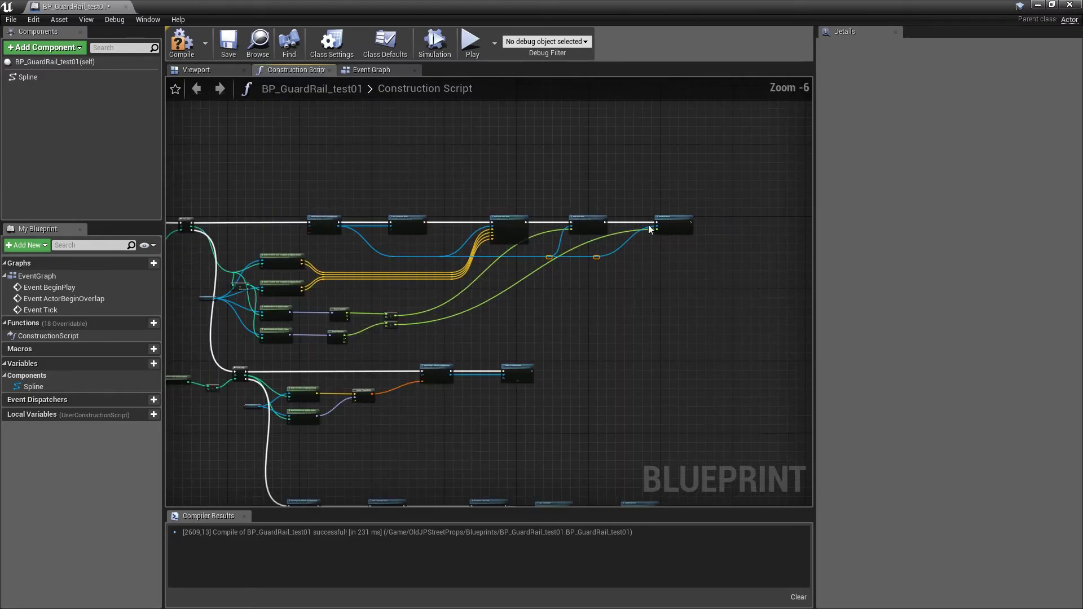
pyautogui.moveTo(648, 225)
pyautogui.mouseDown(button='right')
pyautogui.moveTo(606, 318)
pyautogui.moveTo(602, 247)
pyautogui.mouseUp(button='right')
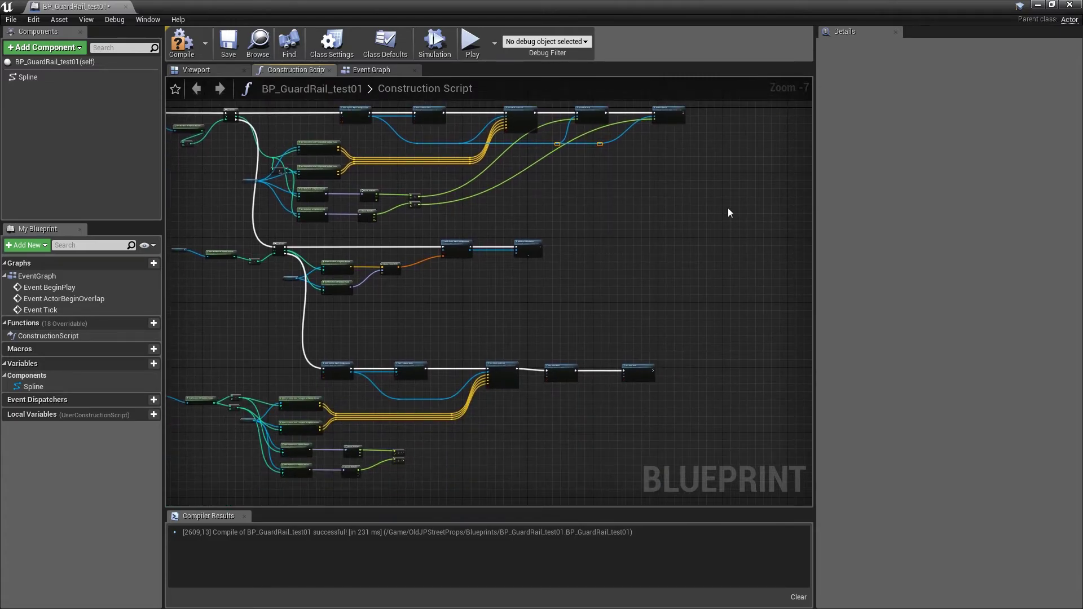
pyautogui.click(897, 33)
# Wire the spline mesh component reference through pasted reroutes to Set Start Roll and Set End Roll targets.
pyautogui.moveTo(716, 259); pyautogui.dragTo(701, 232, button='right')
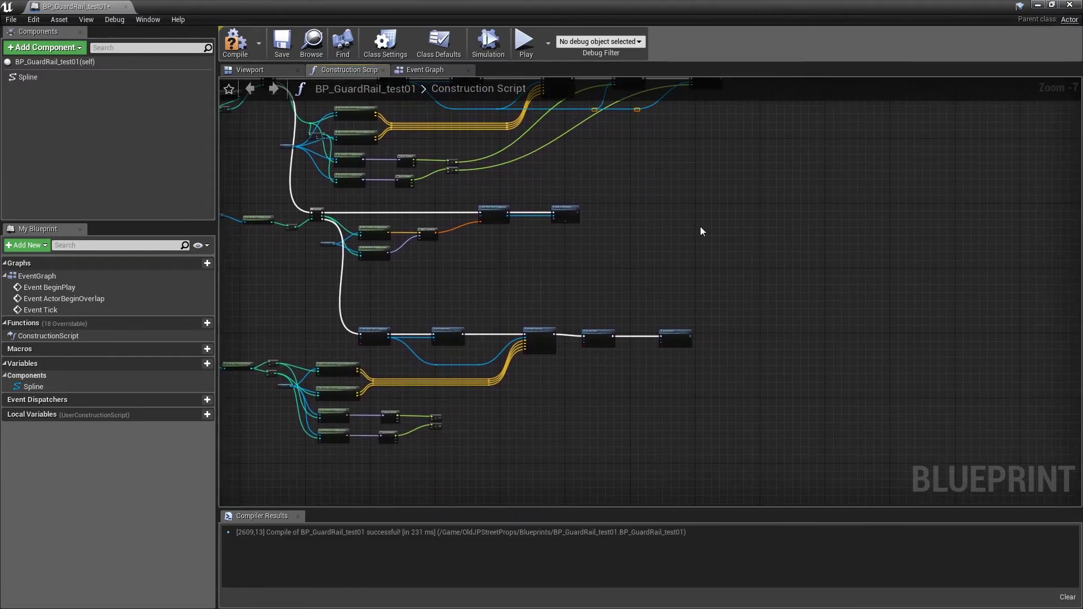
pyautogui.scroll(3, 590, 348)
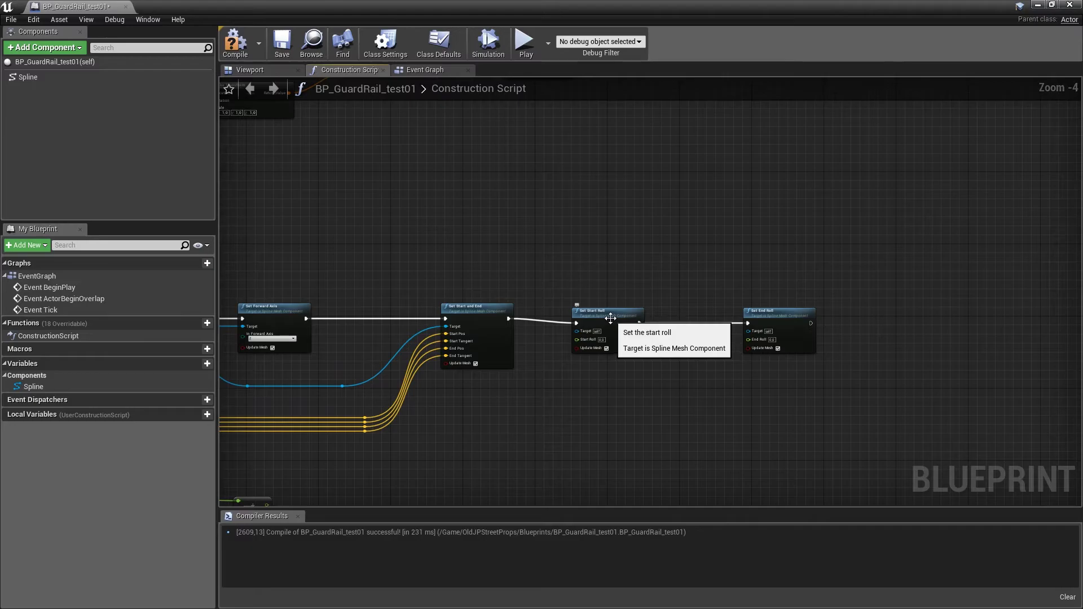
pyautogui.moveTo(636, 308); pyautogui.dragTo(649, 312)
pyautogui.moveTo(783, 318); pyautogui.dragTo(818, 313)
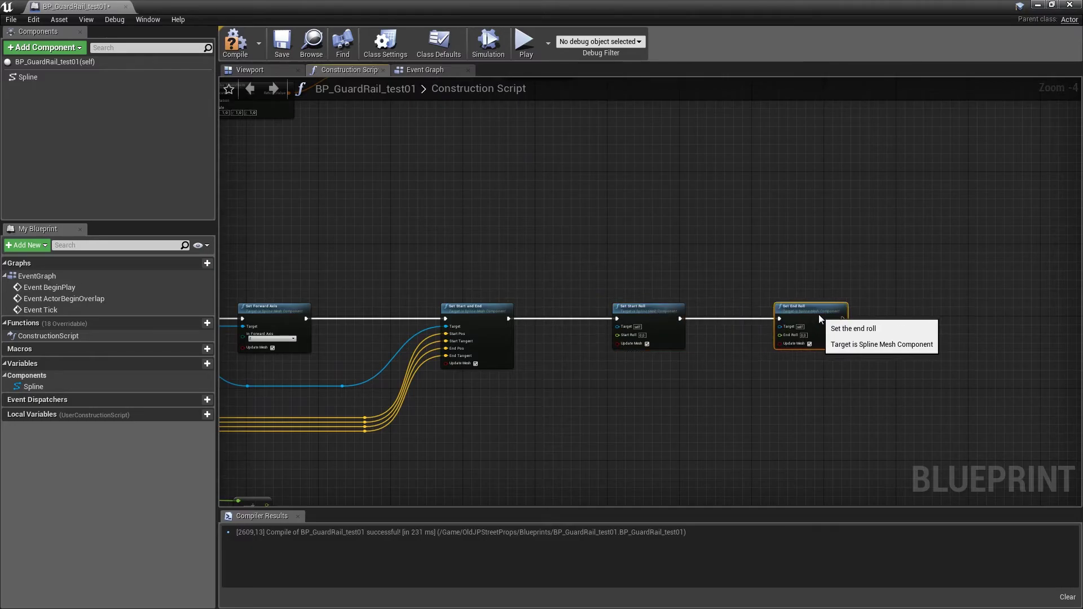
pyautogui.moveTo(471, 280); pyautogui.dragTo(573, 239, button='right')
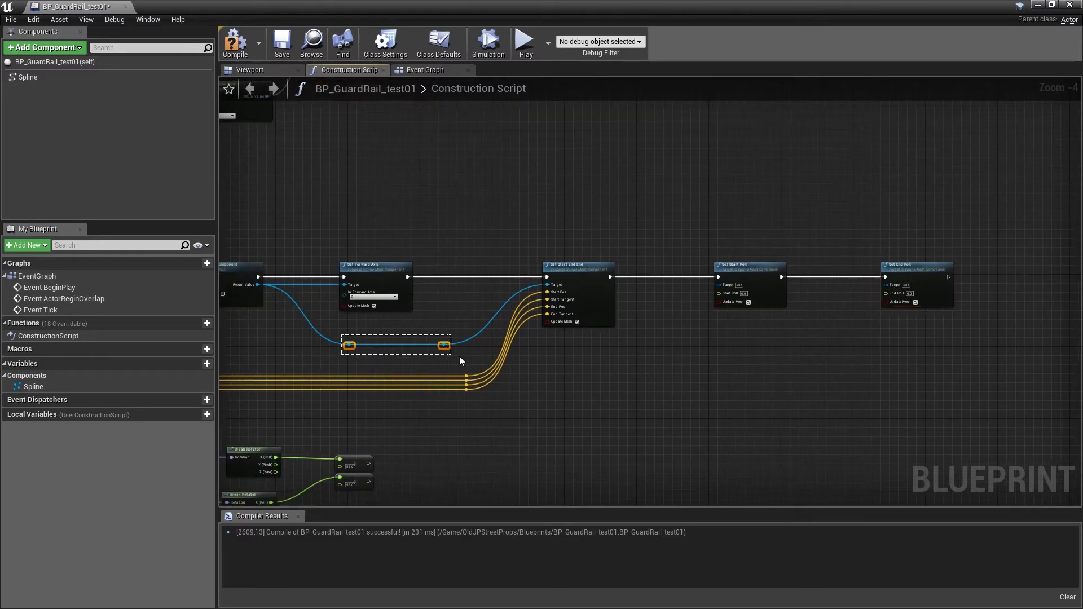
pyautogui.hotkey('ctrl', 'c')
pyautogui.hotkey('ctrl', 'v')
pyautogui.doubleClick(443, 345)
pyautogui.moveTo(444, 346)
pyautogui.mouseDown()
pyautogui.moveTo(696, 358)
pyautogui.moveTo(719, 292)
pyautogui.mouseUp()
pyautogui.moveTo(720, 287); pyautogui.dragTo(720, 286)
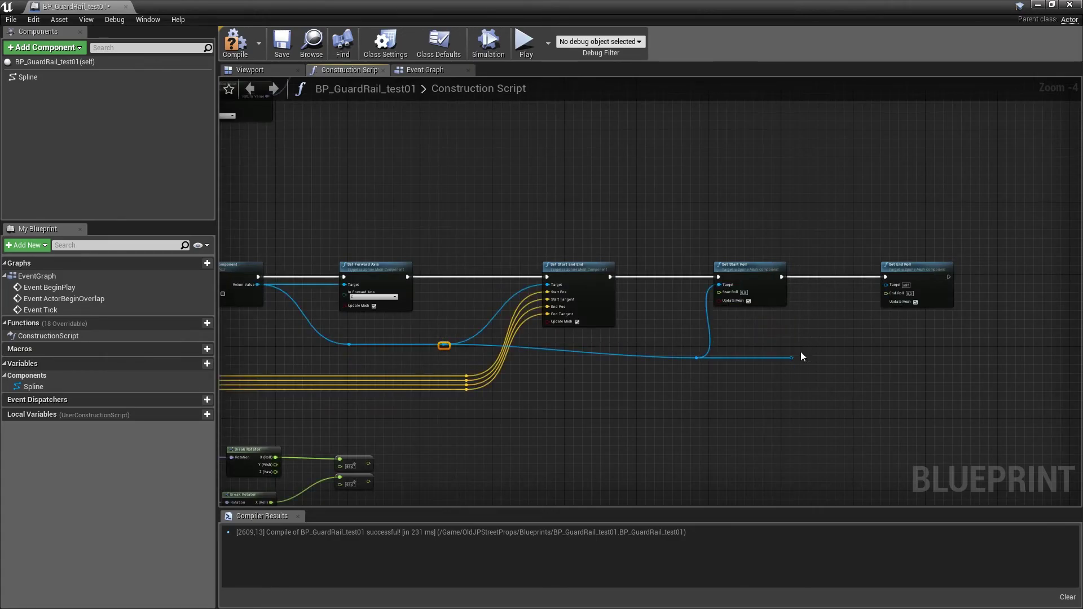
pyautogui.moveTo(792, 358); pyautogui.dragTo(886, 287)
pyautogui.moveTo(693, 336)
pyautogui.mouseDown()
pyautogui.moveTo(797, 372)
pyautogui.moveTo(764, 337)
pyautogui.mouseUp()
# Feed the two divided roll values into Set Start Roll and Set End Roll, then compile and save.
pyautogui.scroll(2, 797, 370)
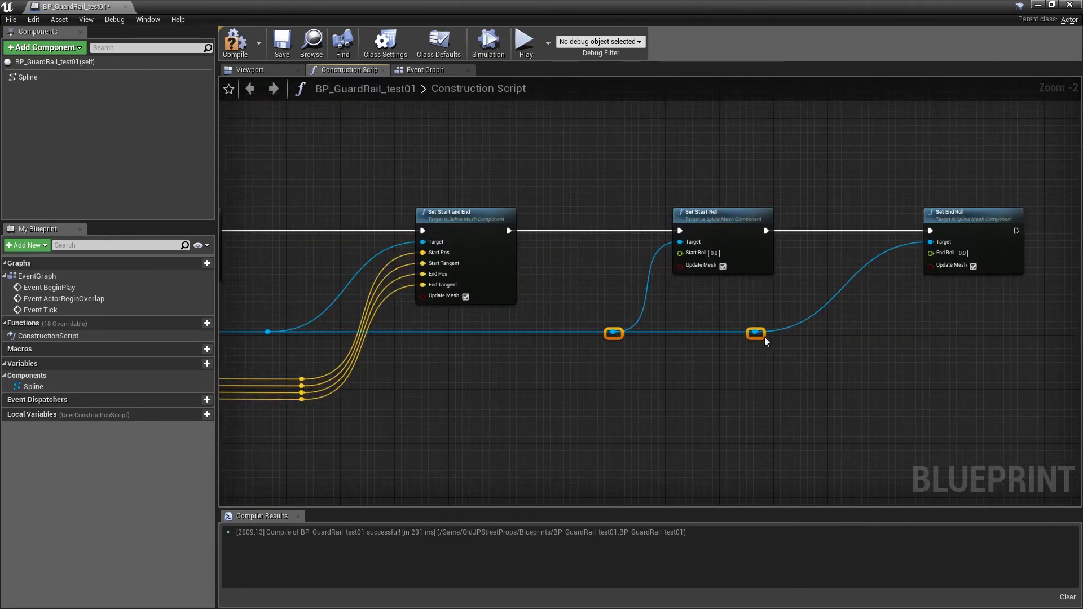
pyautogui.scroll(-1, 632, 239)
pyautogui.scroll(-1, 394, 367)
pyautogui.scroll(1, 299, 428)
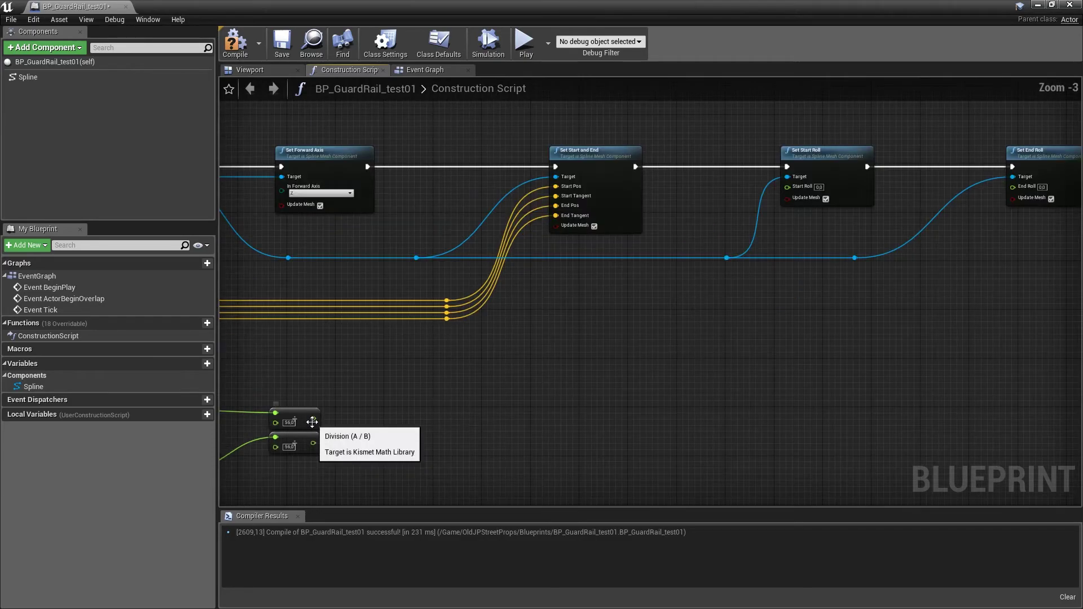
pyautogui.moveTo(313, 419); pyautogui.dragTo(801, 184)
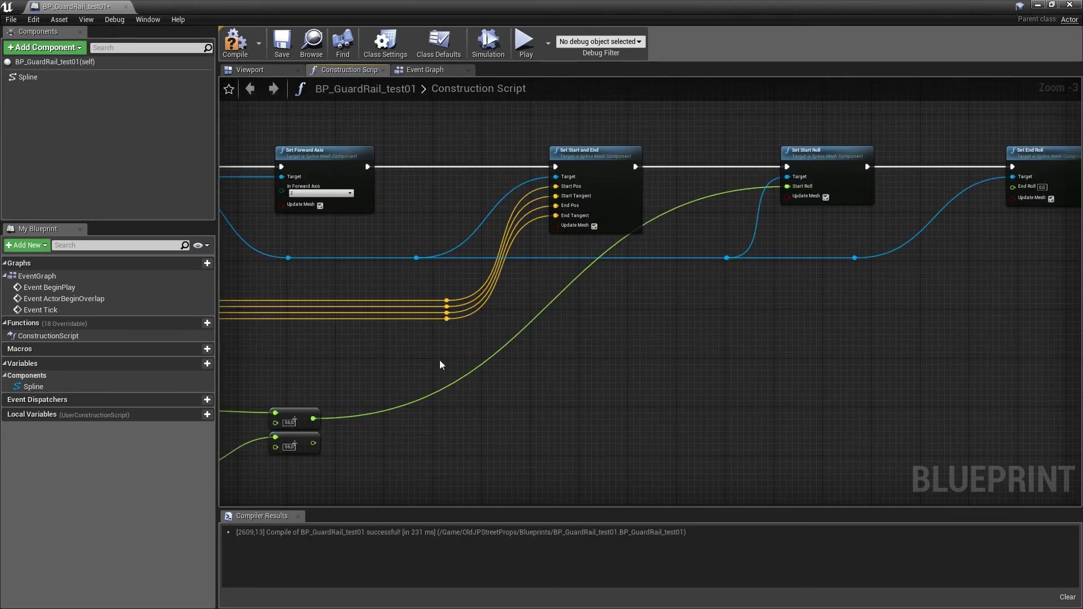
pyautogui.moveTo(314, 442)
pyautogui.mouseDown()
pyautogui.moveTo(822, 289)
pyautogui.moveTo(1012, 187)
pyautogui.mouseUp()
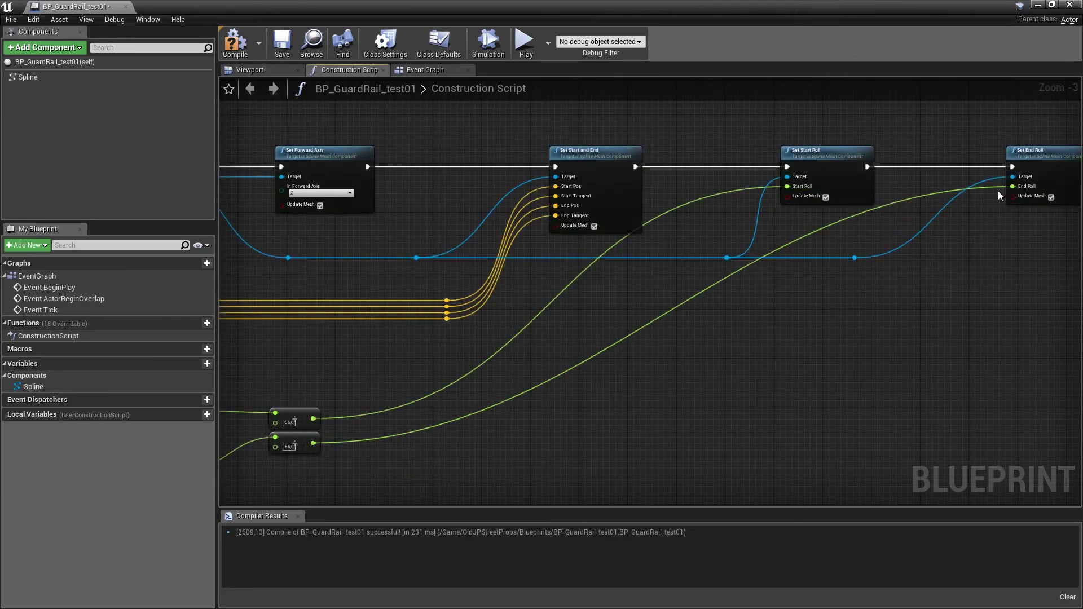
pyautogui.scroll(-1, 746, 313)
pyautogui.scroll(-1, 746, 313)
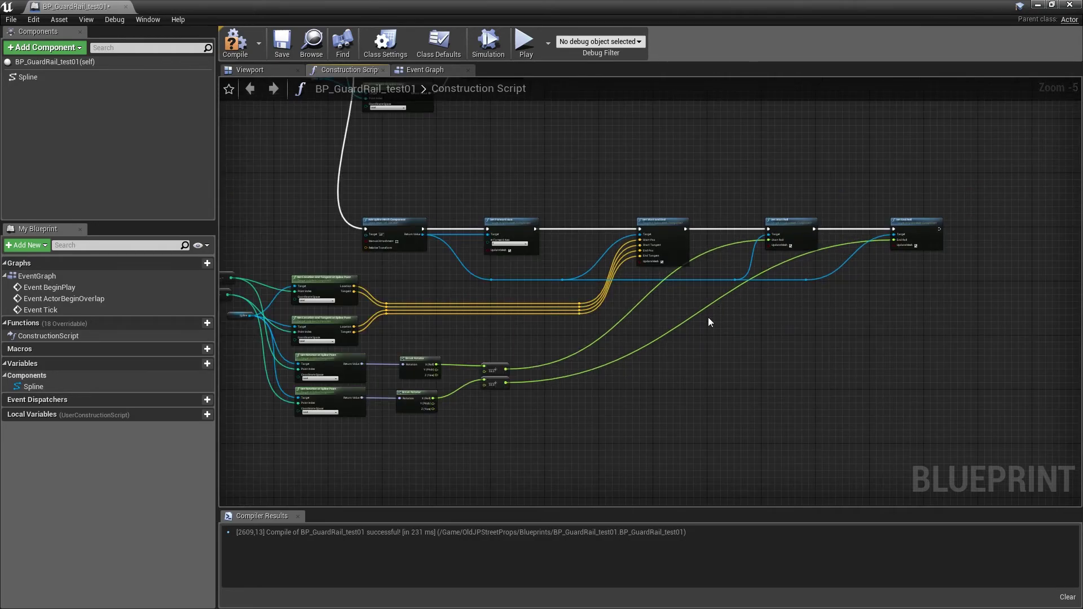
pyautogui.scroll(-1, 709, 321)
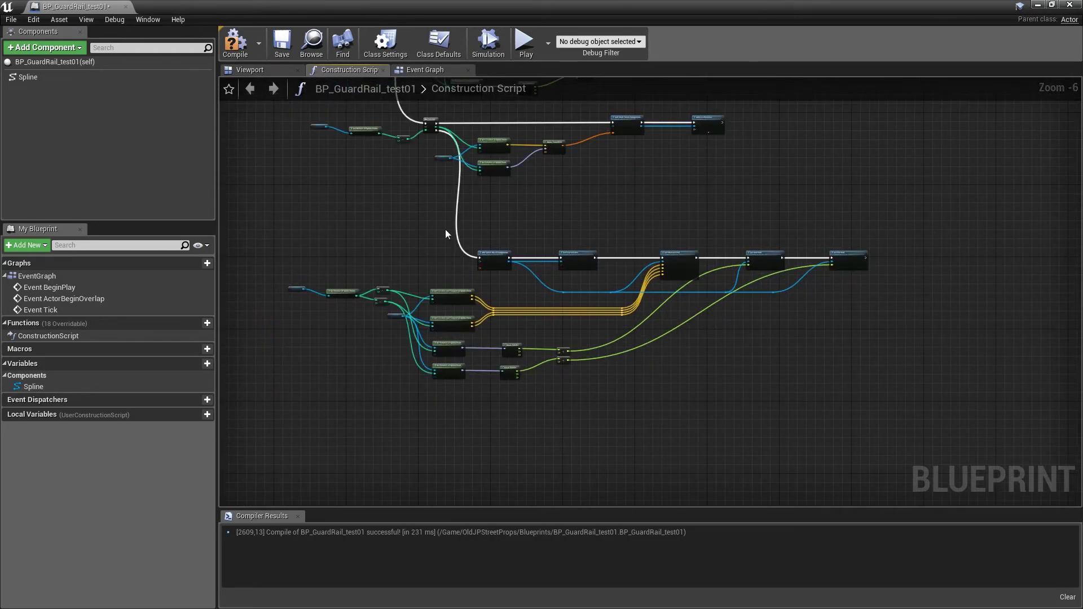
pyautogui.click(237, 45)
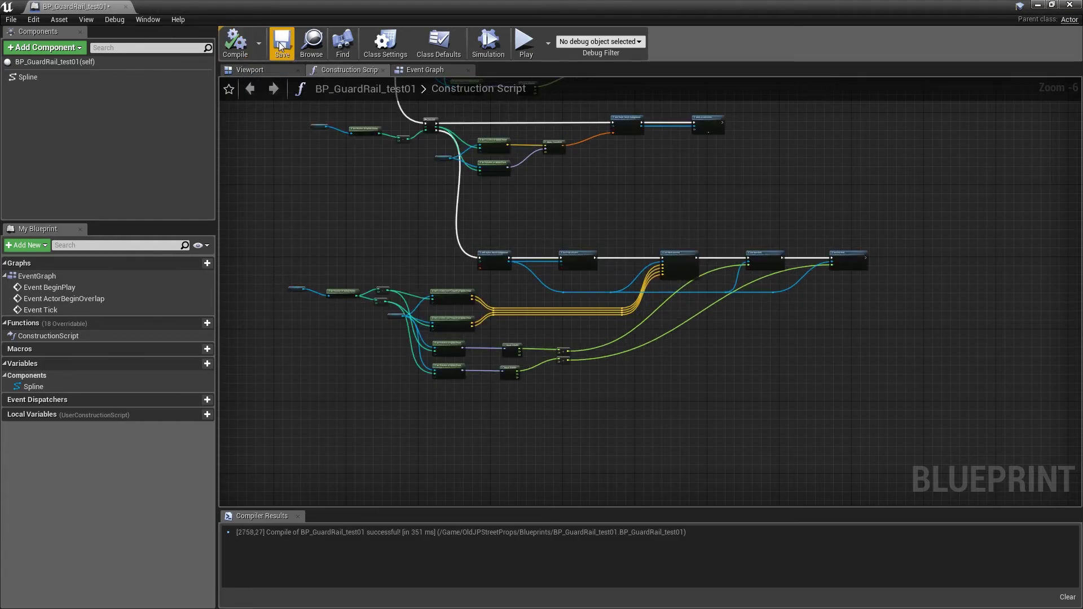
pyautogui.click(282, 46)
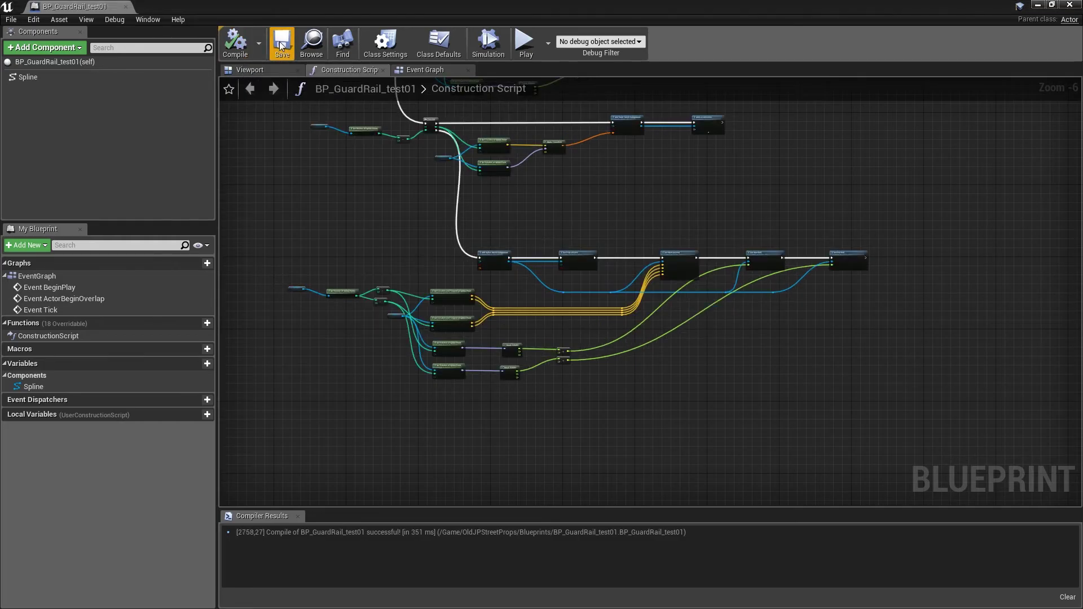
# Back in the level, roll an intermediate spline point to twist the guard rail.
pyautogui.click(1039, 5)
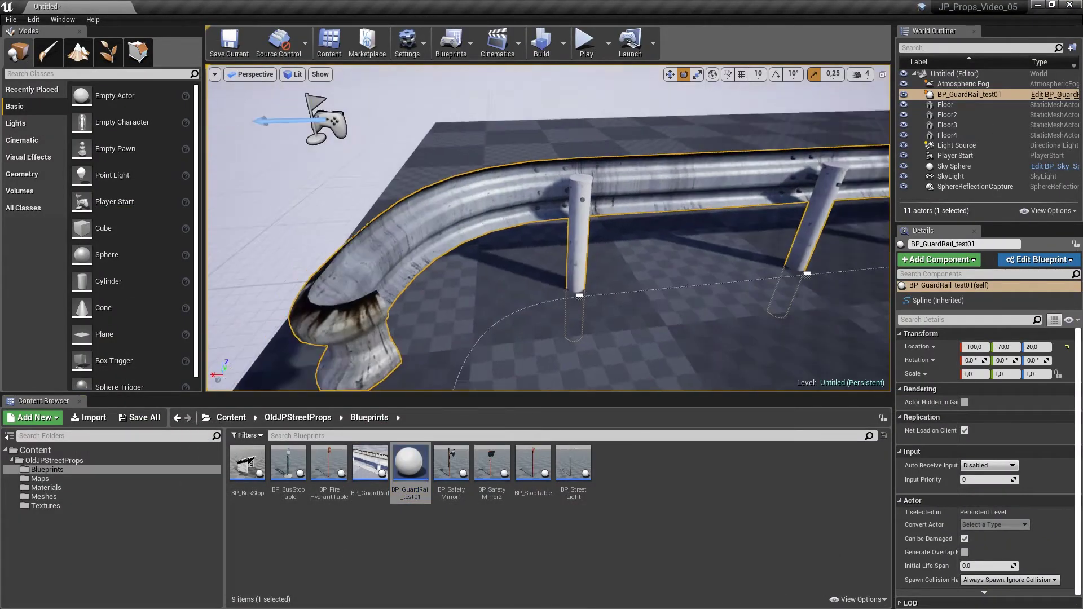
pyautogui.keyDown('alt'); pyautogui.moveTo(708, 219); pyautogui.dragTo(541, 314); pyautogui.keyUp('alt')
pyautogui.click(717, 265)
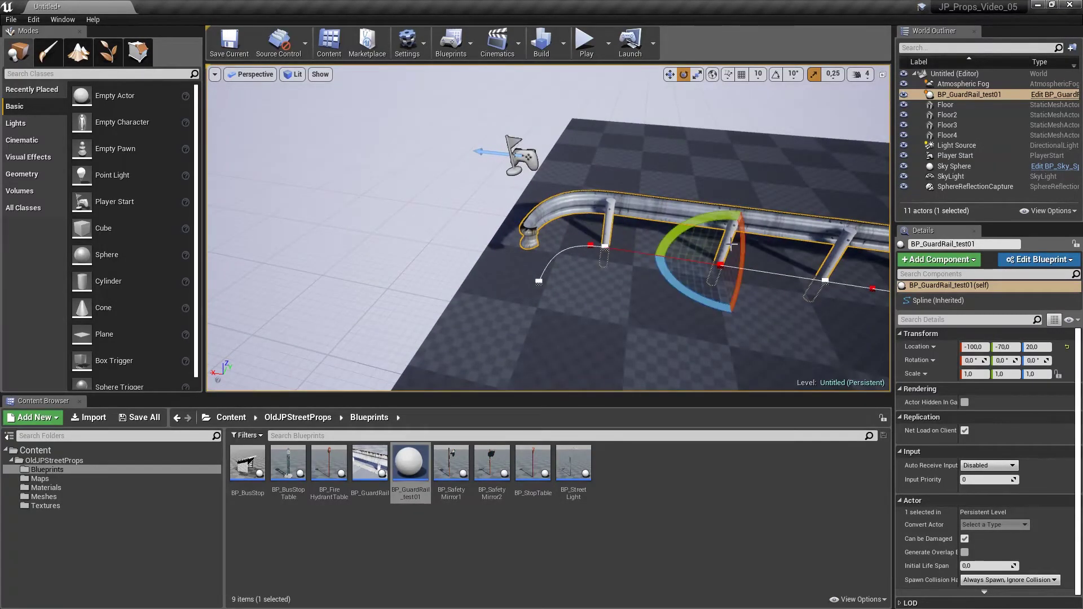
pyautogui.moveTo(741, 239); pyautogui.dragTo(727, 266)
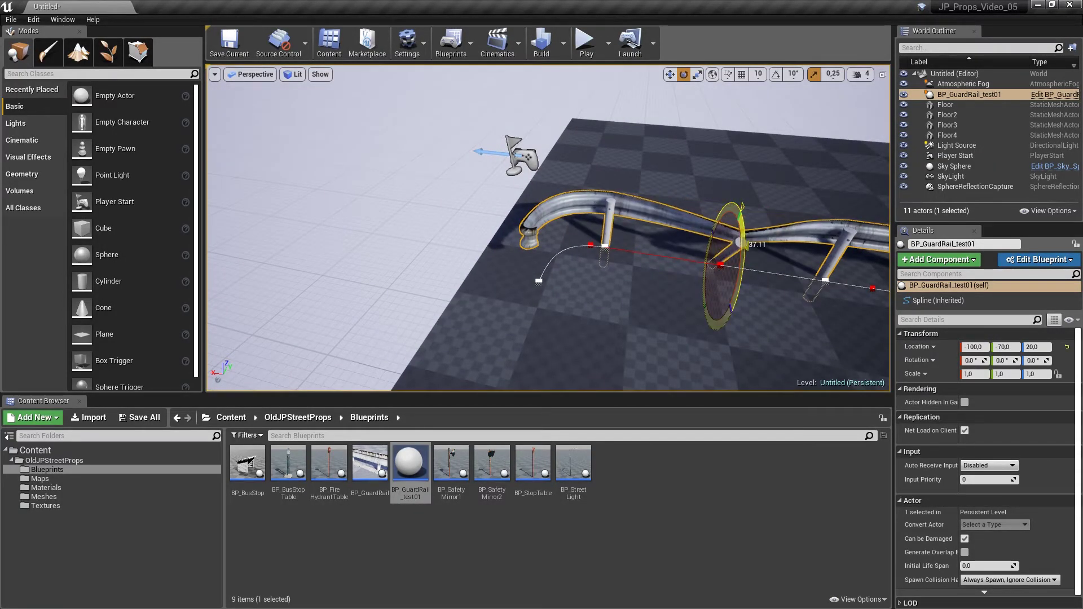
pyautogui.moveTo(728, 265); pyautogui.dragTo(628, 219, button='right')
pyautogui.click(685, 304)
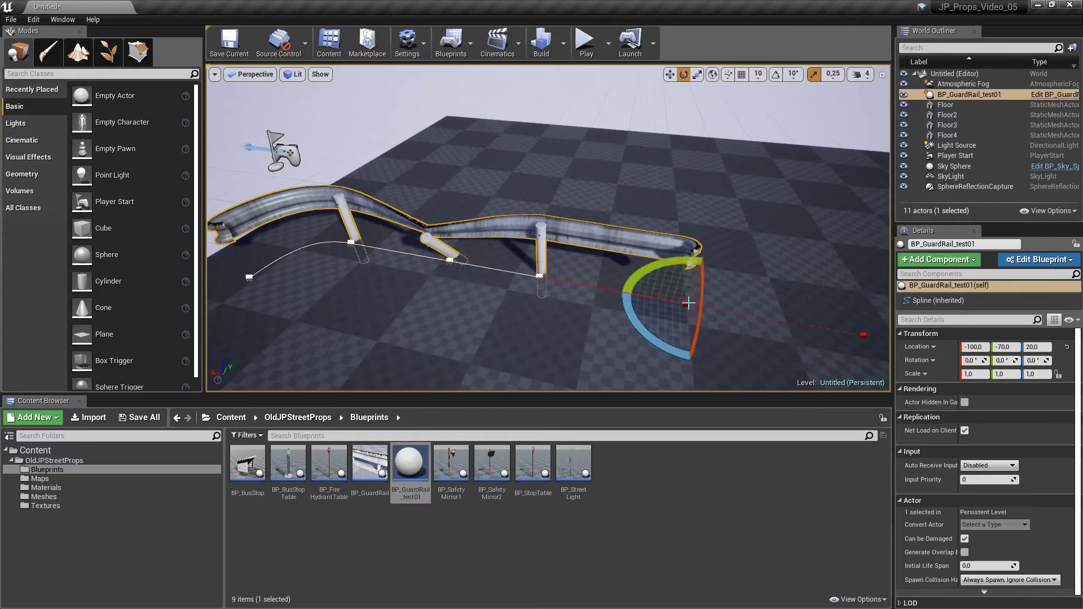
# Move the spline's start point down-left and Alt-drag a new point to extend the rail leftward.
pyautogui.moveTo(639, 187); pyautogui.dragTo(587, 198, button='right')
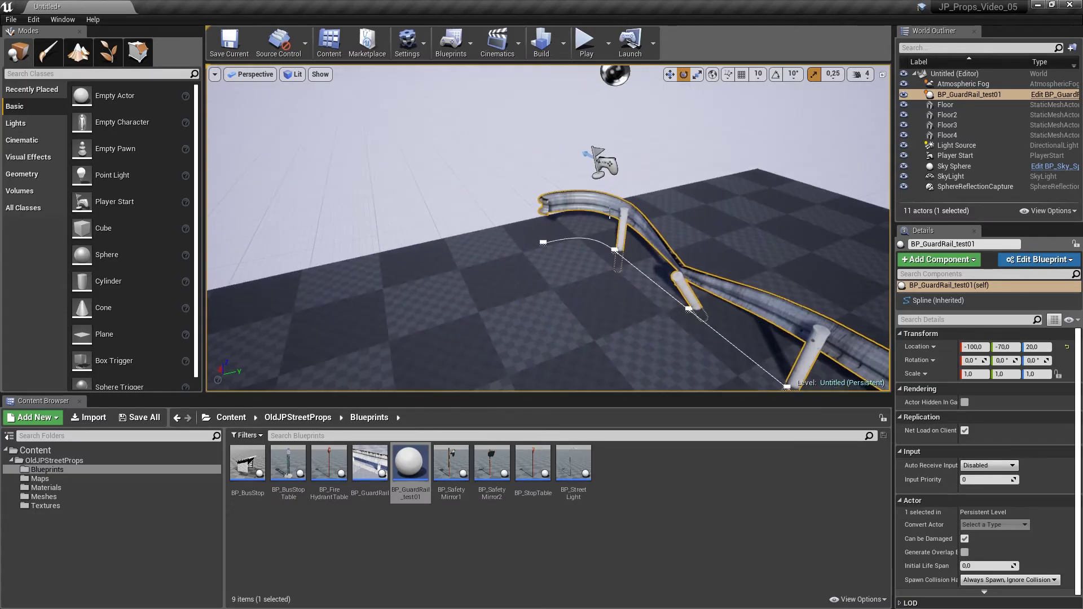
pyautogui.click(543, 244)
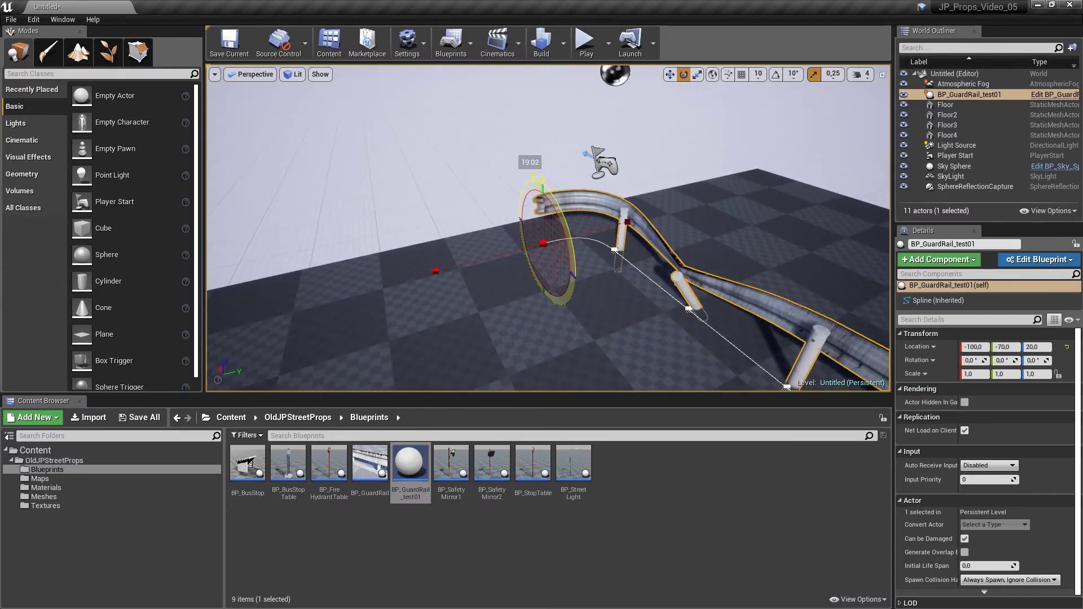
pyautogui.moveTo(560, 221)
pyautogui.mouseDown(button='right')
pyautogui.moveTo(298, 168)
pyautogui.moveTo(493, 152)
pyautogui.mouseUp(button='right')
pyautogui.press('w')
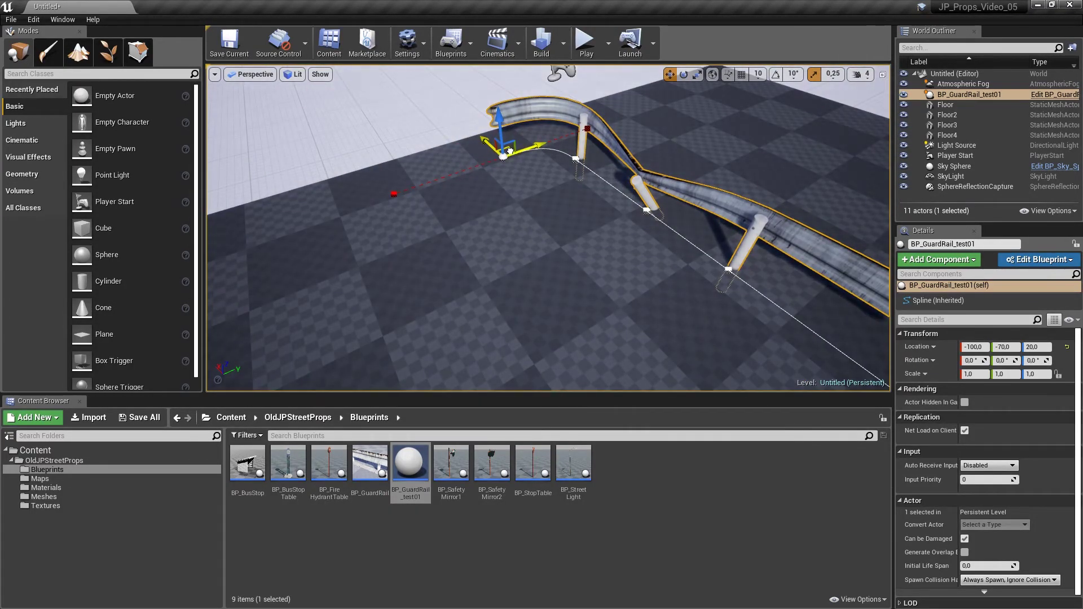
pyautogui.moveTo(509, 151); pyautogui.dragTo(449, 246)
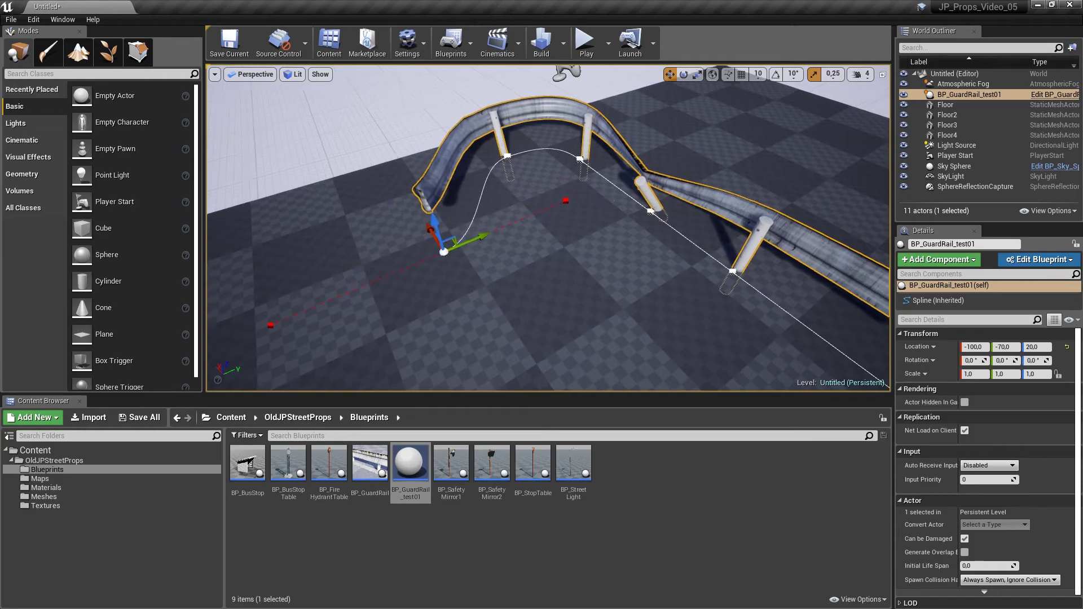
pyautogui.press('f')
pyautogui.keyDown('alt'); pyautogui.moveTo(594, 190); pyautogui.dragTo(354, 186); pyautogui.keyUp('alt')
# Roll the new end point and the point at the post so the rail's end curves back.
pyautogui.press('e')
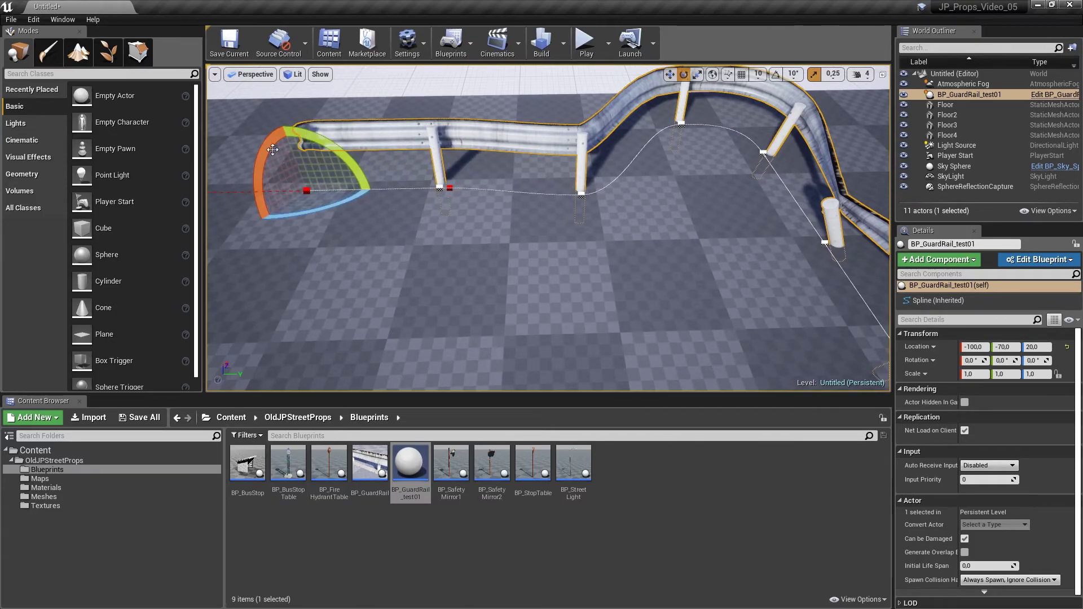
pyautogui.moveTo(274, 130)
pyautogui.mouseDown()
pyautogui.moveTo(420, 128)
pyautogui.moveTo(429, 141)
pyautogui.mouseUp()
pyautogui.click(440, 188)
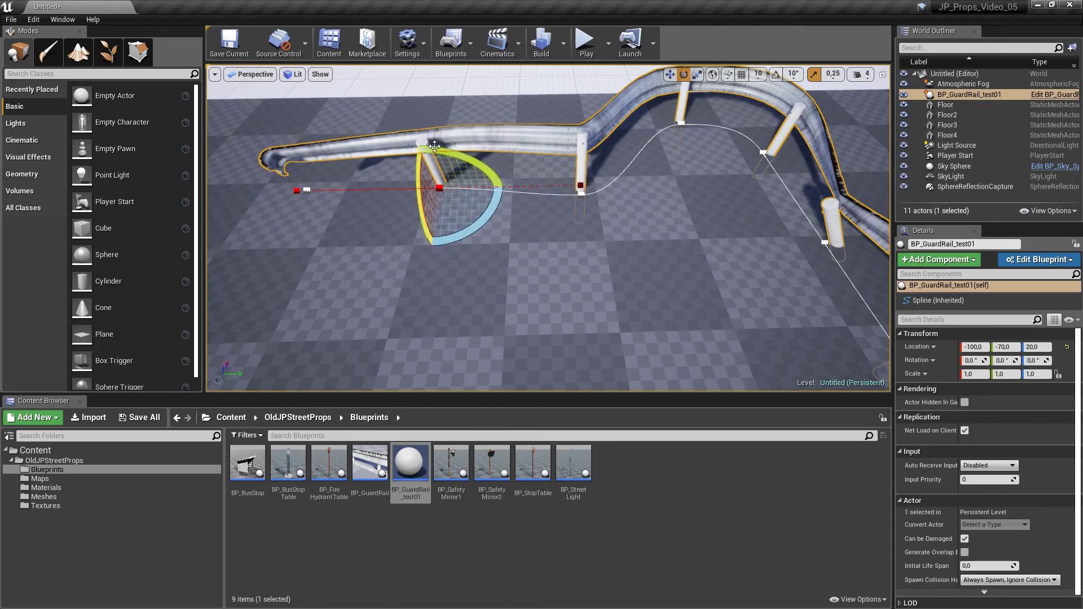
pyautogui.moveTo(579, 167)
pyautogui.mouseDown(button='right')
pyautogui.moveTo(579, 141)
pyautogui.moveTo(649, 197)
pyautogui.moveTo(665, 187)
pyautogui.mouseUp(button='right')
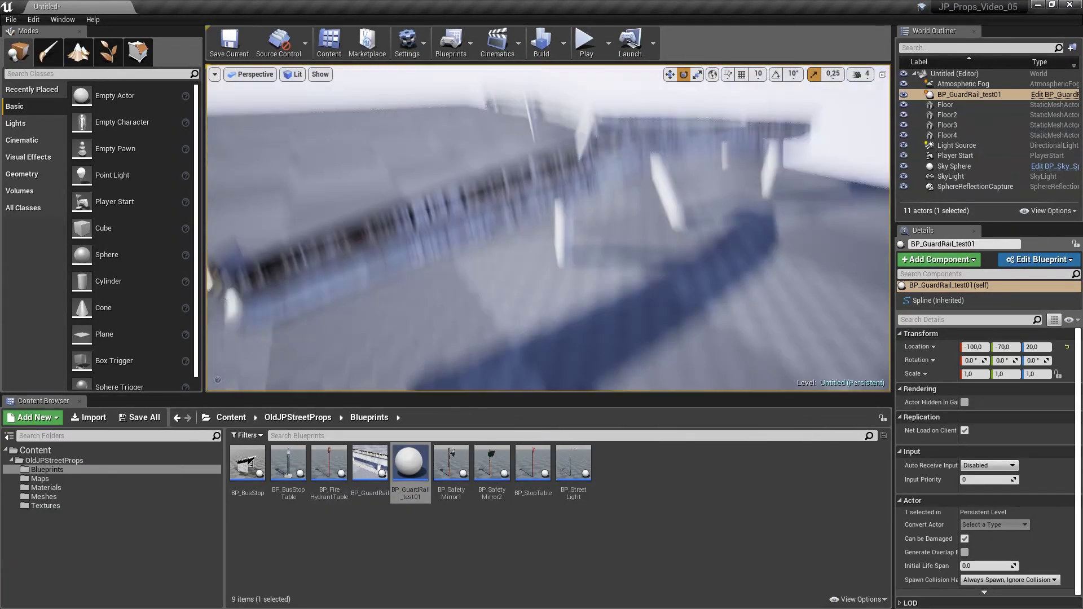
# Preview the rail in Player Collision view, return to Lit, and reopen BP_GuardRail_test01.
pyautogui.moveTo(543, 212); pyautogui.dragTo(542, 212, button='right')
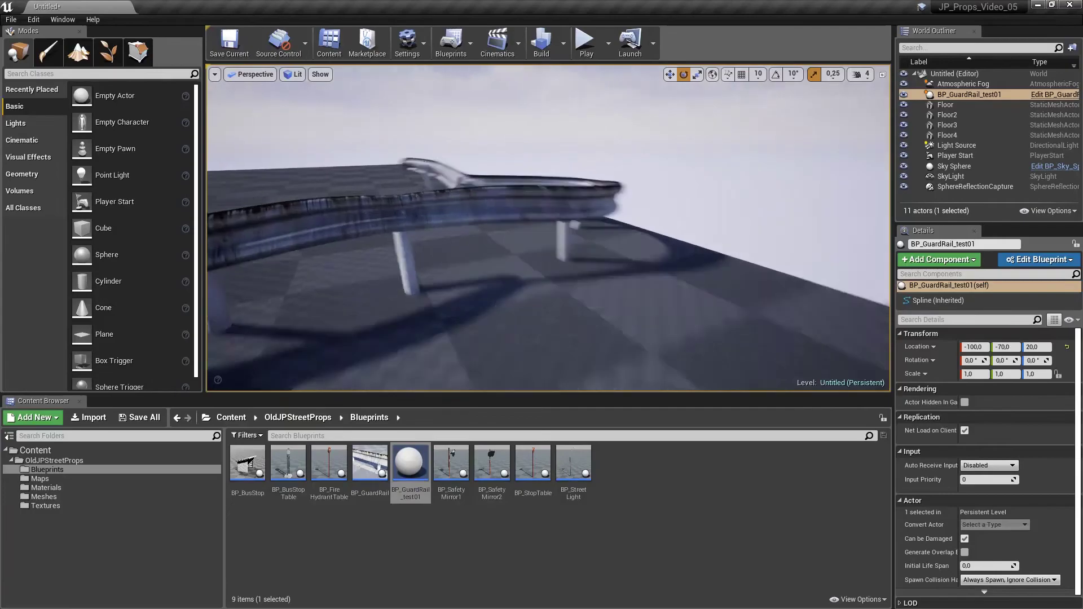
pyautogui.click(298, 77)
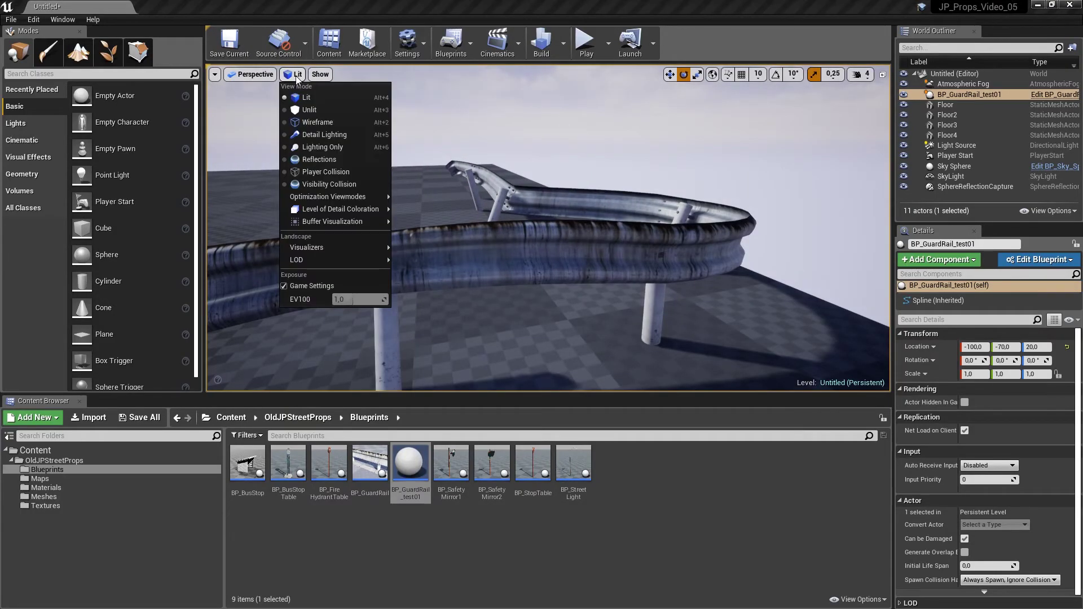
pyautogui.click(309, 172)
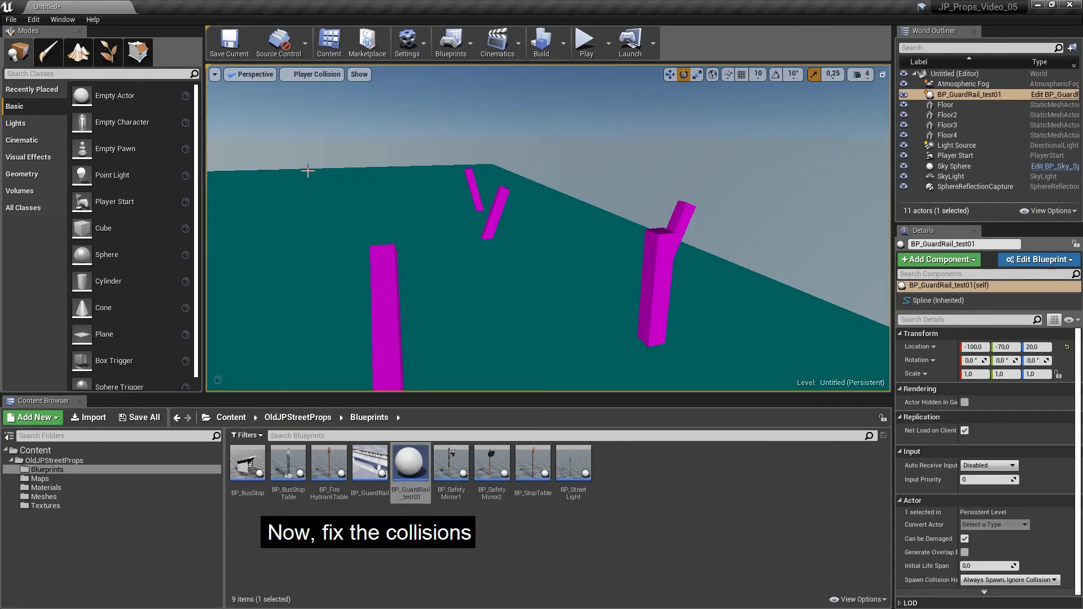
pyautogui.click(280, 75)
pyautogui.click(300, 99)
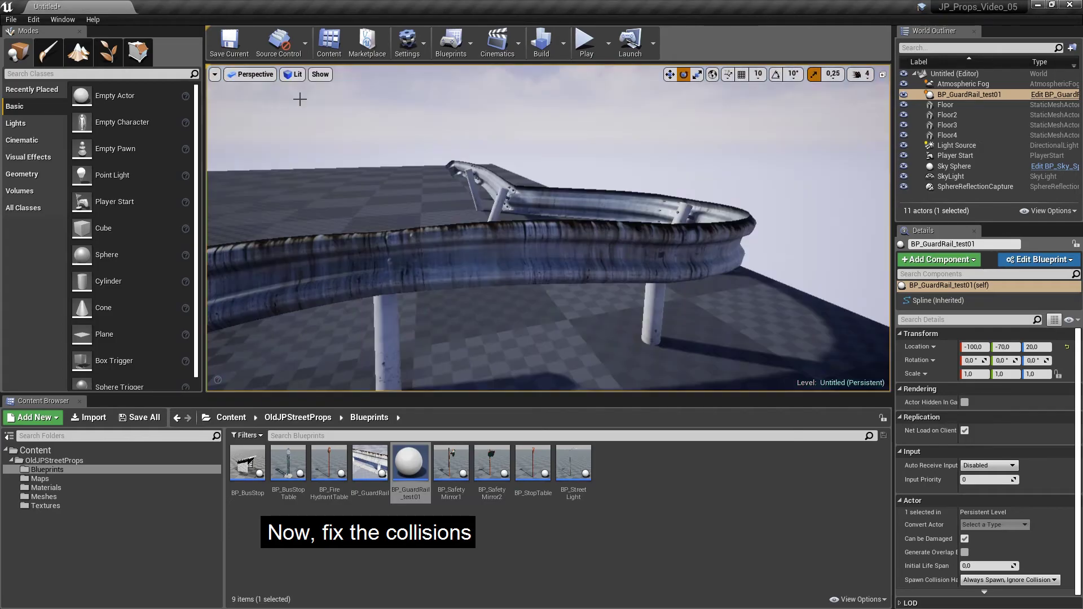
pyautogui.doubleClick(403, 472)
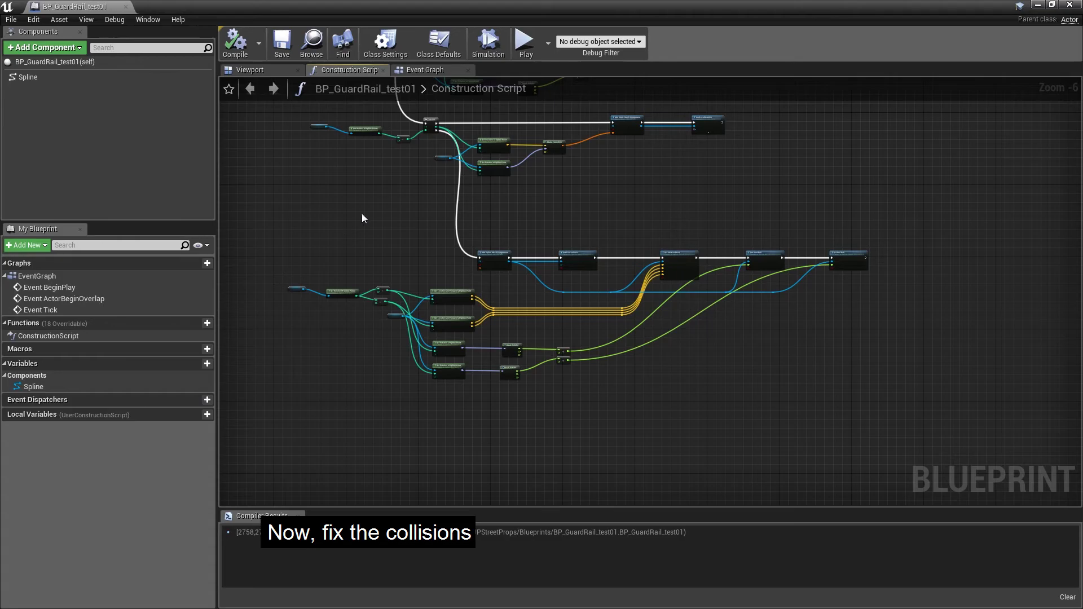
# Show the Details panel and set the first Add Spline Mesh Component node's collision preset to BlockAll.
pyautogui.moveTo(362, 217); pyautogui.dragTo(527, 146, button='right')
pyautogui.scroll(-1, 527, 146)
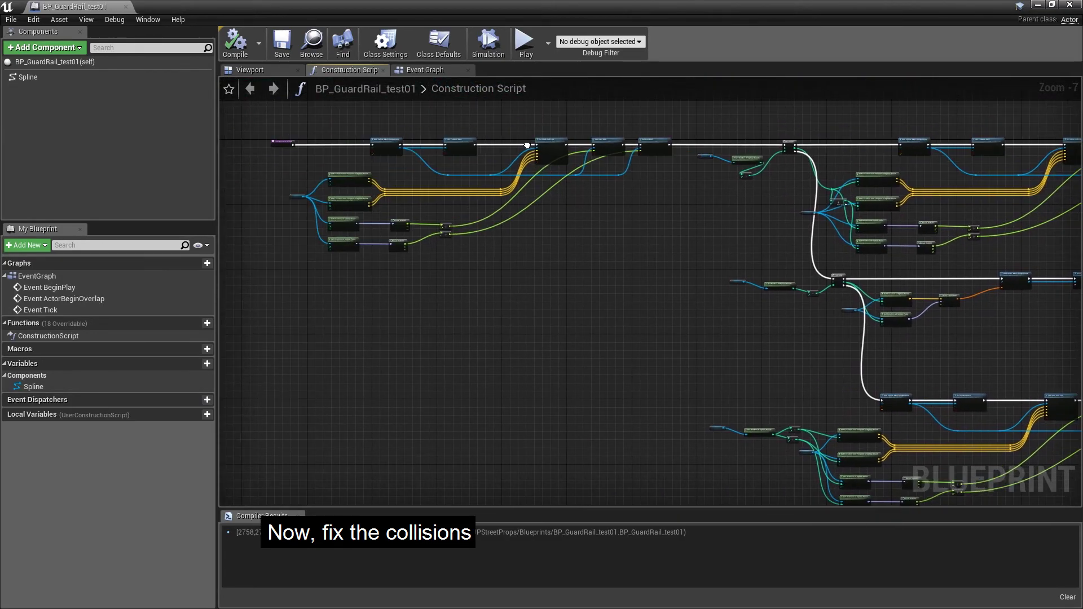
pyautogui.scroll(2, 321, 130)
pyautogui.scroll(1, 557, 174)
pyautogui.scroll(1, 558, 169)
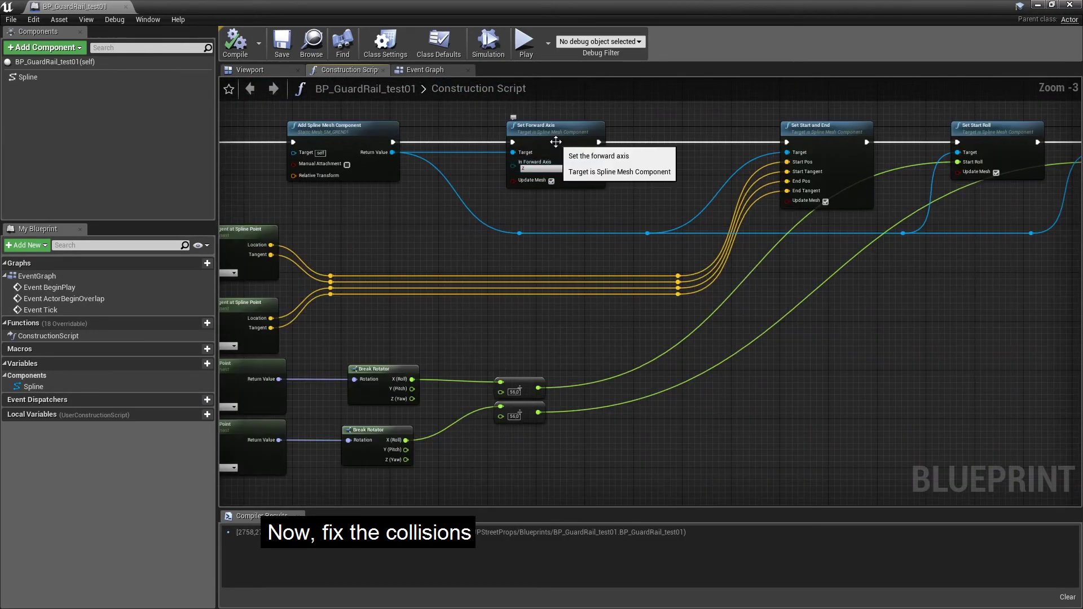
pyautogui.click(344, 134)
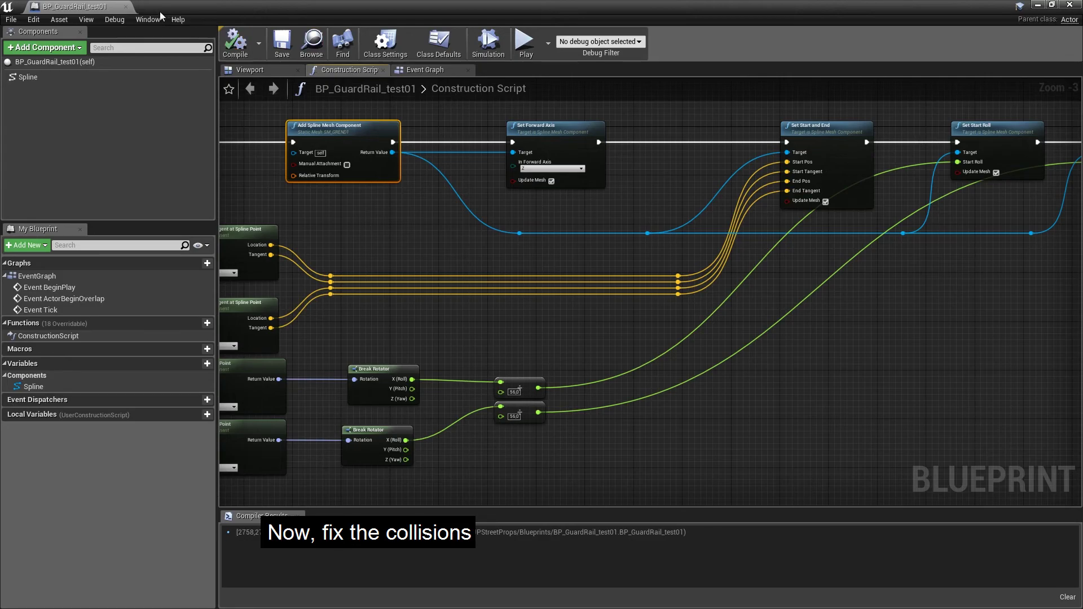
pyautogui.click(138, 21)
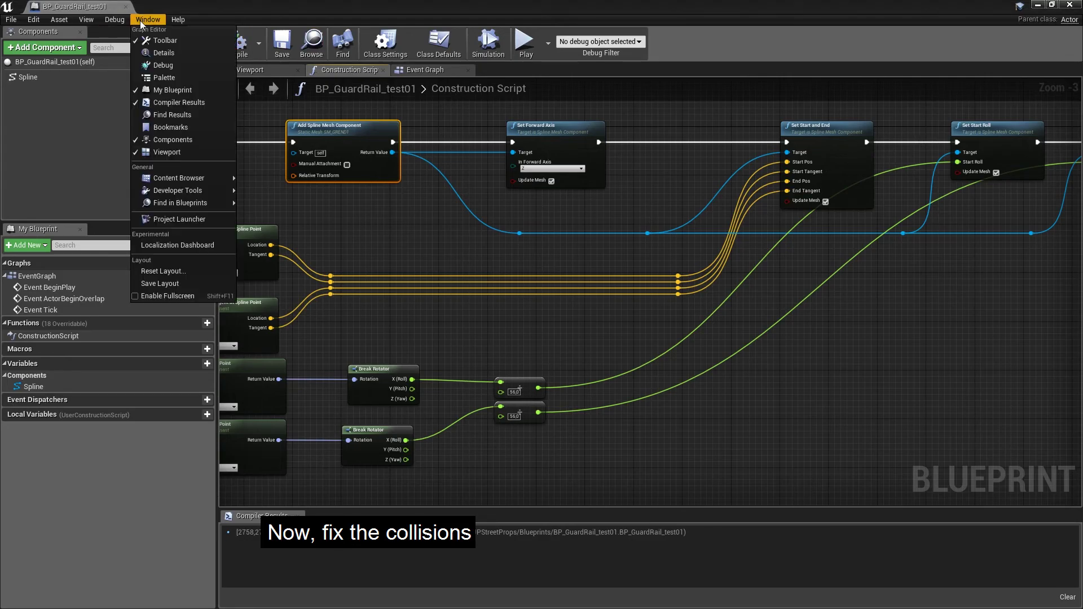
pyautogui.click(147, 53)
pyautogui.scroll(-2, 868, 418)
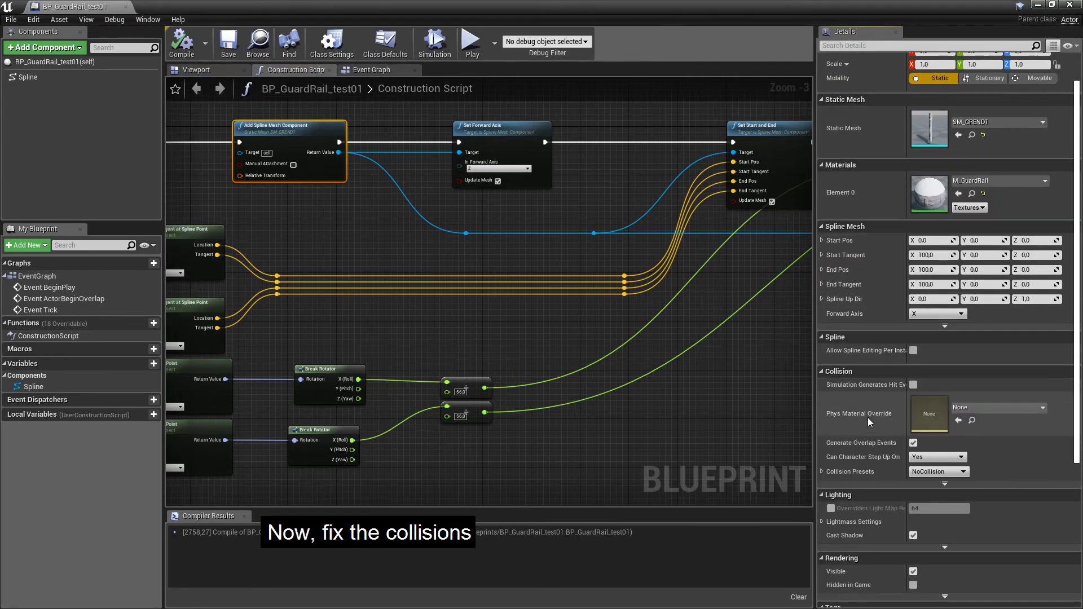
pyautogui.scroll(-2, 867, 418)
pyautogui.click(941, 399)
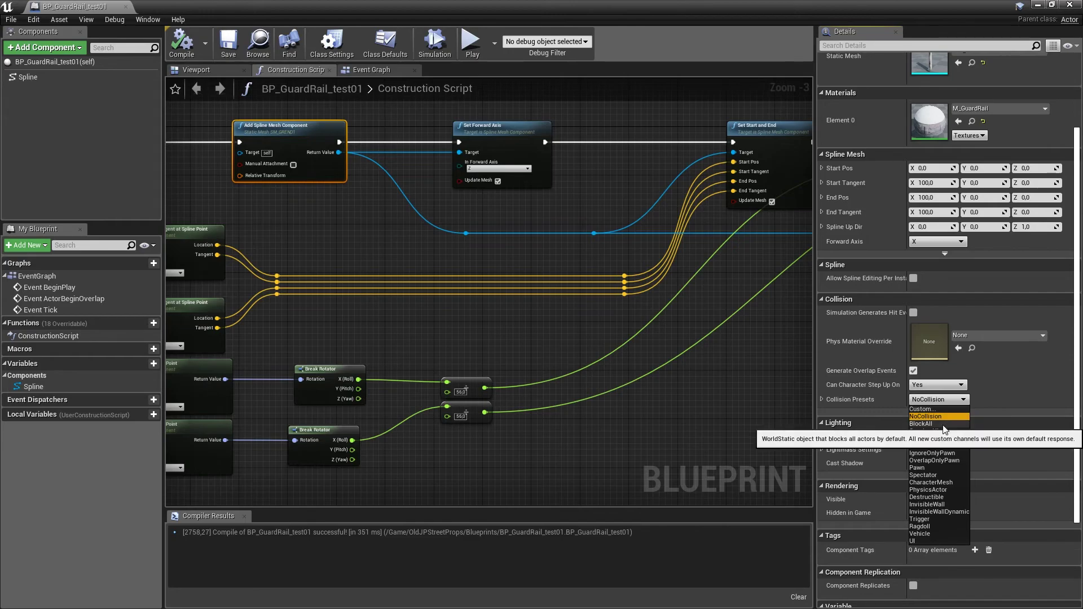
pyautogui.click(943, 425)
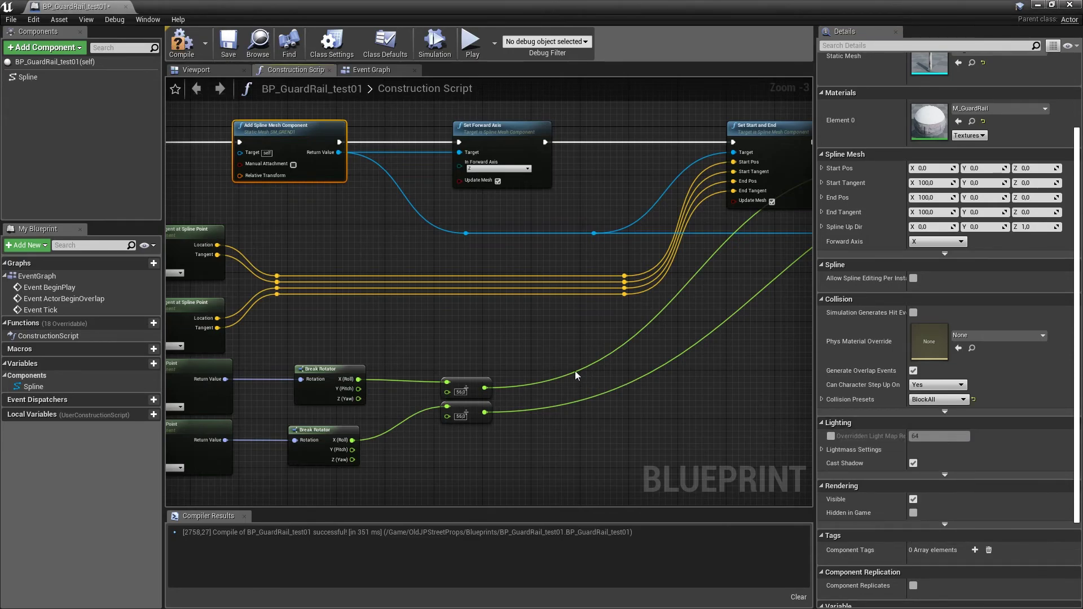
# Set the second spline mesh node's collision preset to BlockAll.
pyautogui.scroll(-2, 456, 310)
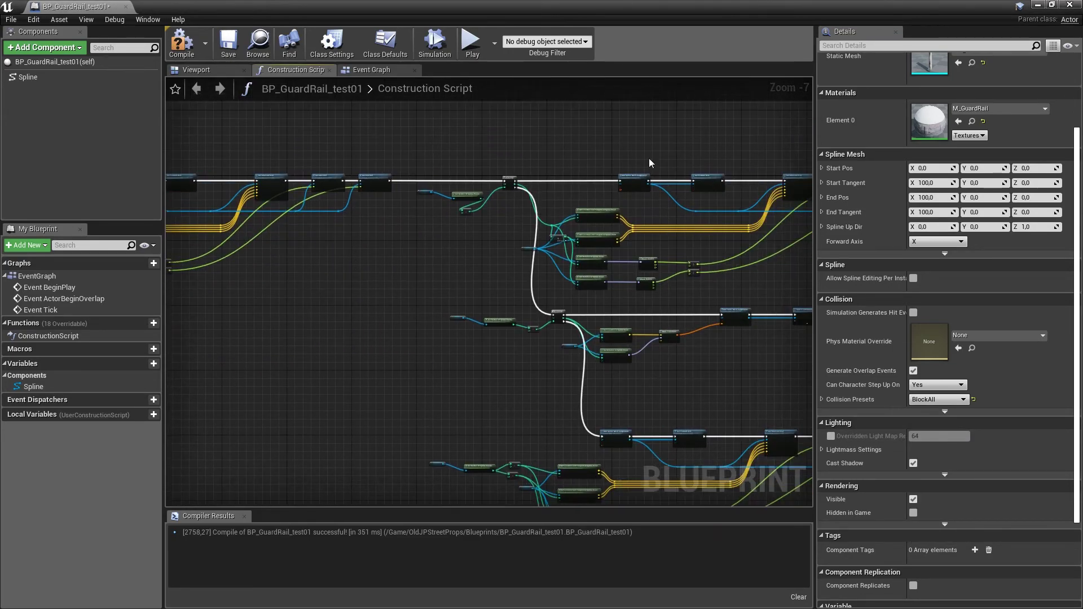
pyautogui.moveTo(359, 271); pyautogui.dragTo(630, 177, button='right')
pyautogui.click(630, 176)
pyautogui.click(938, 399)
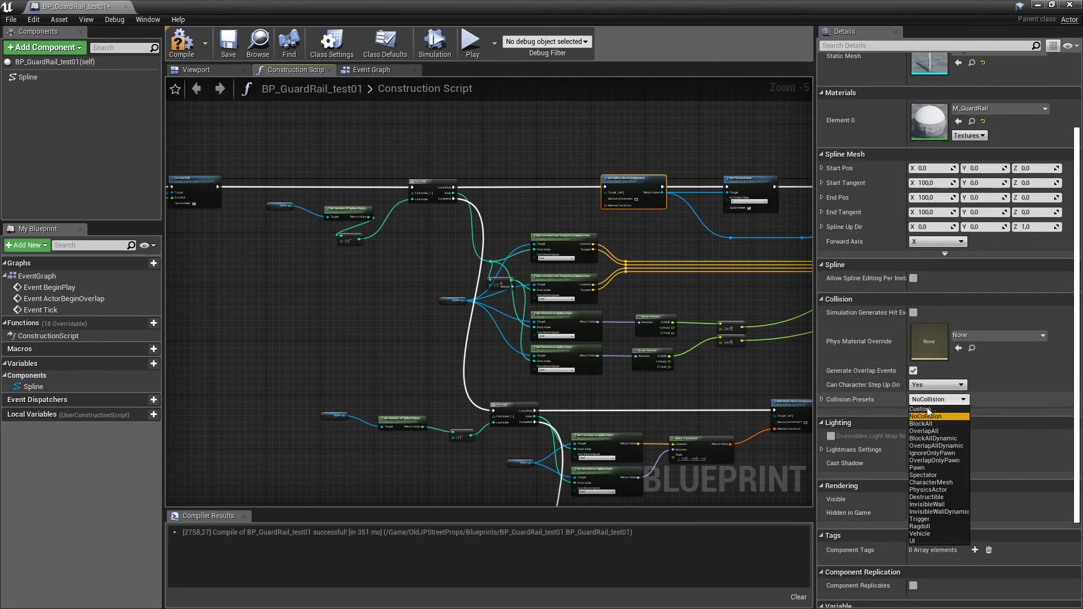
pyautogui.click(923, 430)
pyautogui.scroll(-2, 600, 380)
pyautogui.scroll(-2, 600, 380)
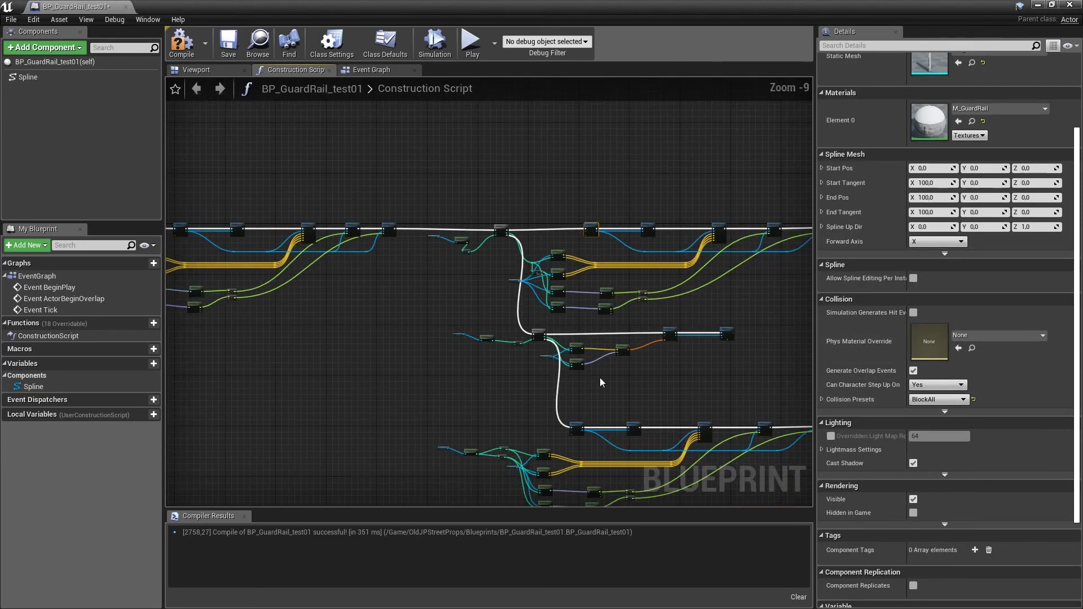
pyautogui.moveTo(600, 380)
pyautogui.mouseDown(button='right')
pyautogui.moveTo(488, 218)
pyautogui.moveTo(440, 364)
pyautogui.mouseUp(button='right')
pyautogui.scroll(4, 467, 322)
# Switch two more Add Spline Mesh Component nodes to the BlockAllDynamic collision preset.
pyautogui.click(654, 172)
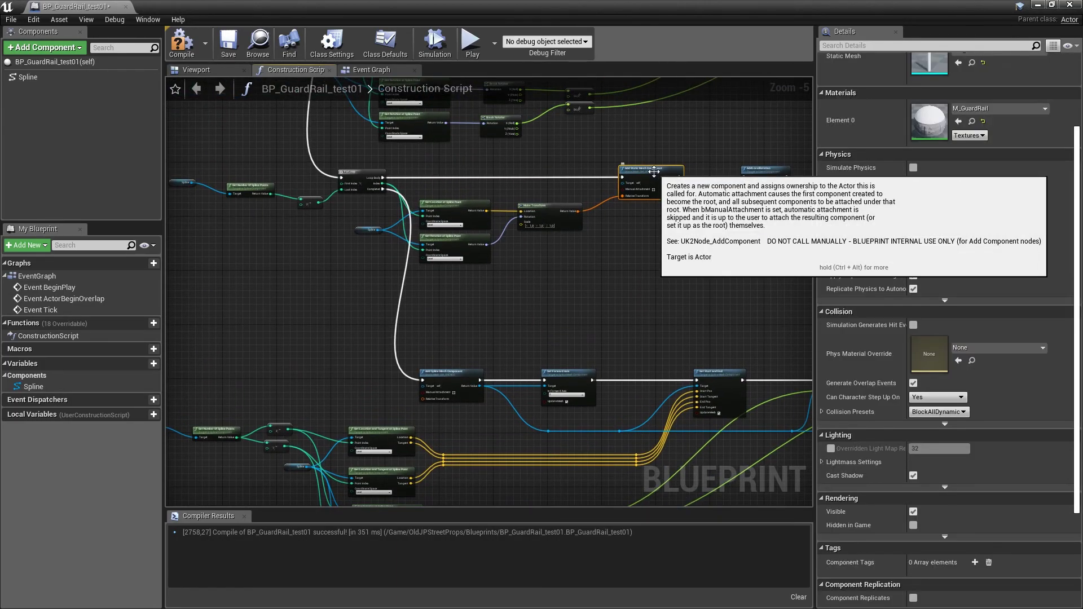
pyautogui.click(375, 433)
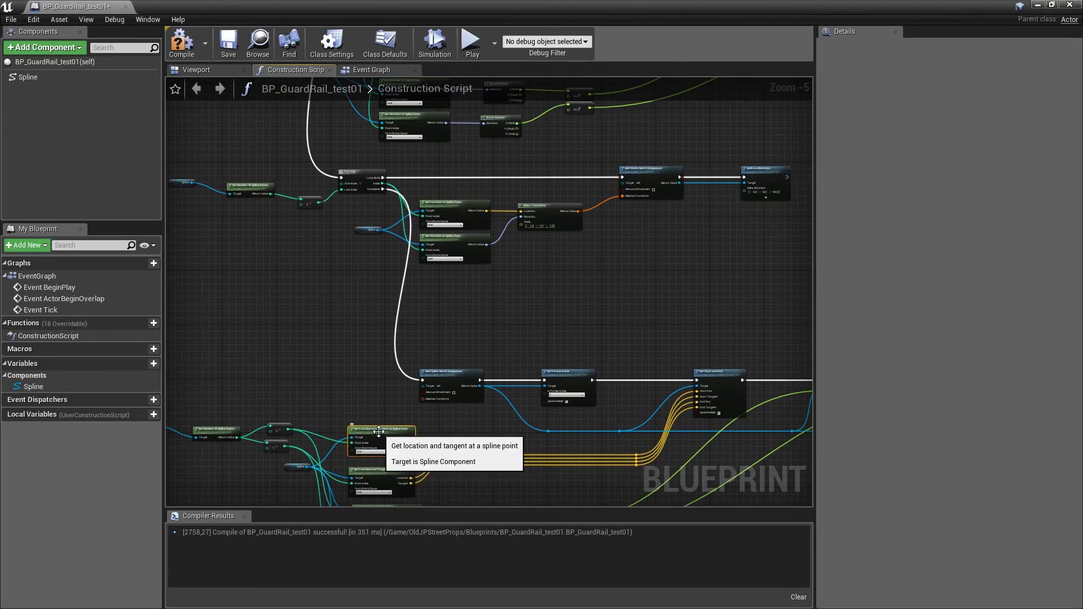
pyautogui.click(442, 374)
pyautogui.click(939, 400)
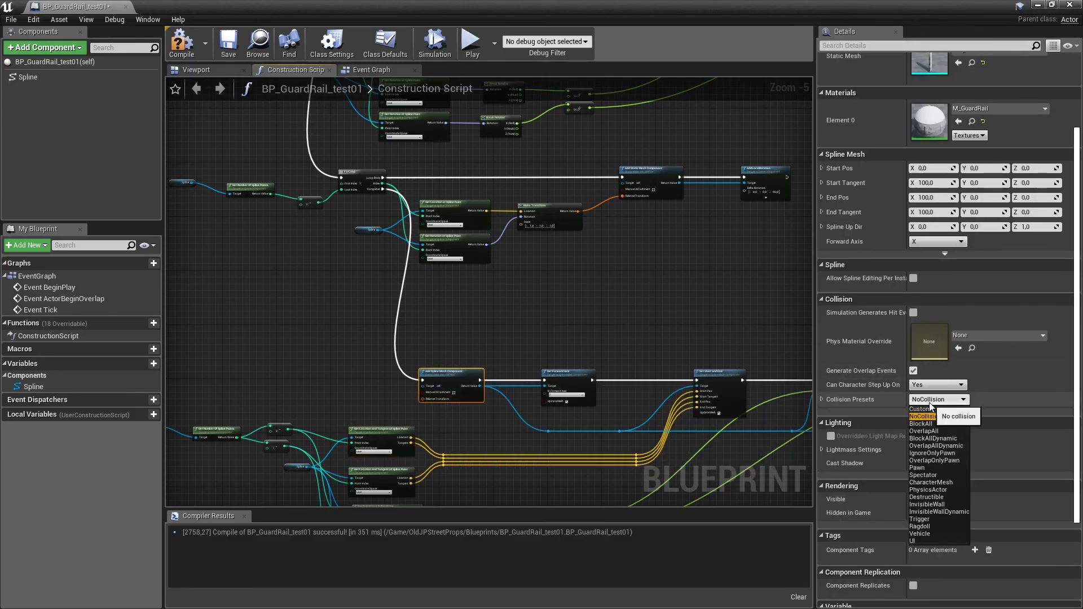
pyautogui.click(933, 439)
pyautogui.scroll(-4, 575, 378)
pyautogui.scroll(2, 487, 194)
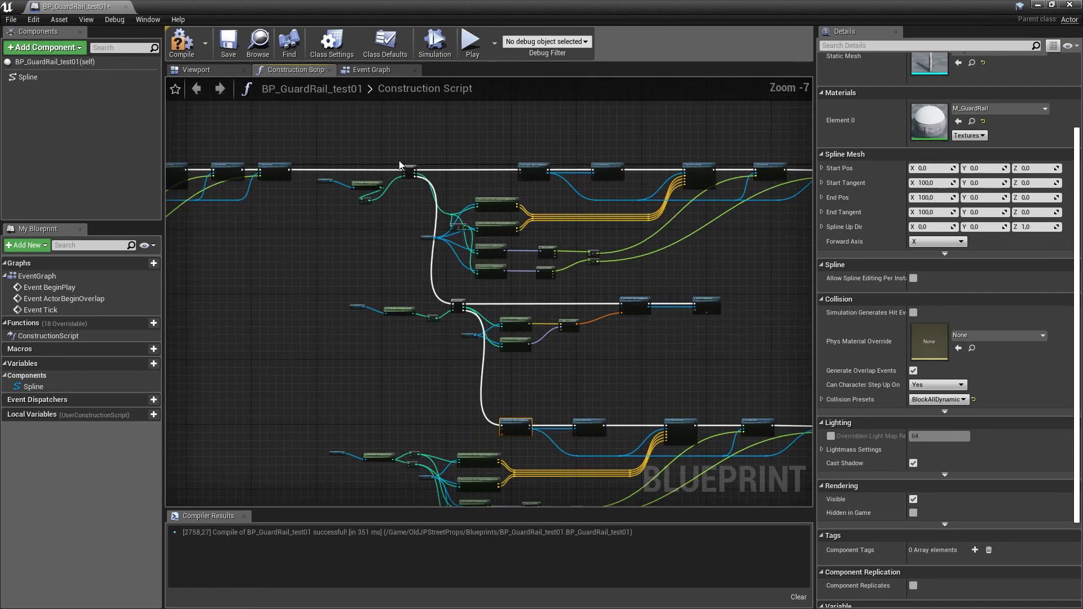
pyautogui.click(539, 167)
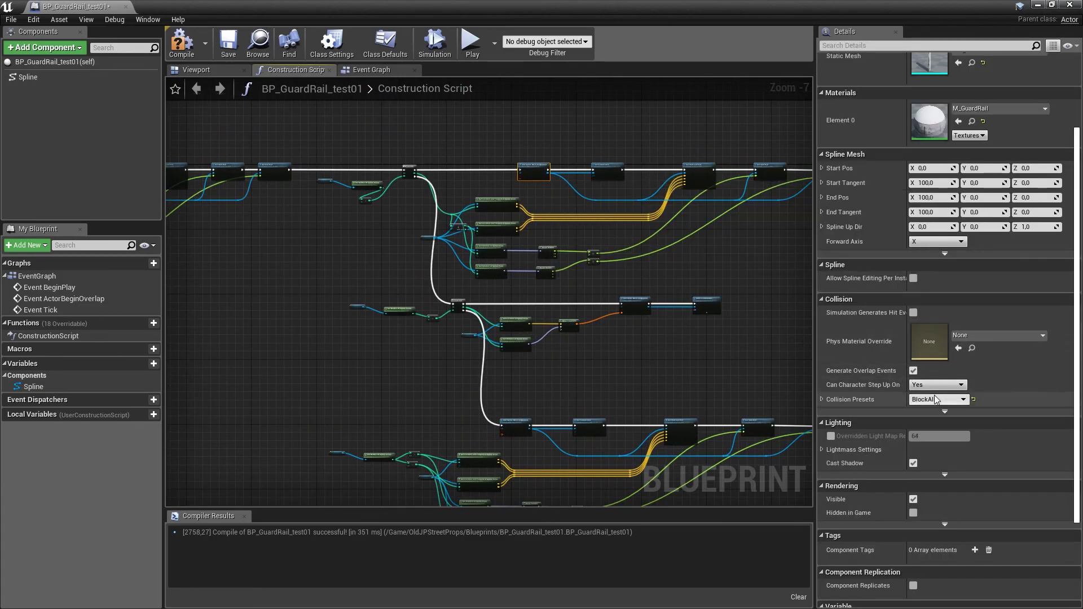
pyautogui.click(939, 400)
pyautogui.click(934, 438)
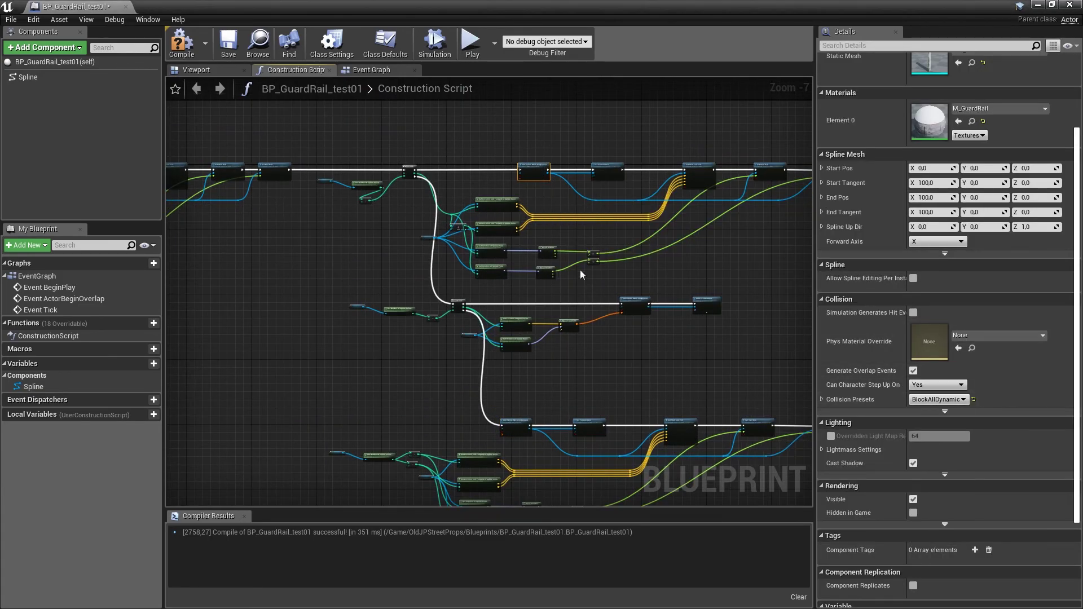
# Set the leftmost spline mesh node to BlockAllDynamic, then compile and save the Blueprint.
pyautogui.moveTo(417, 207); pyautogui.dragTo(659, 217, button='right')
pyautogui.click(244, 180)
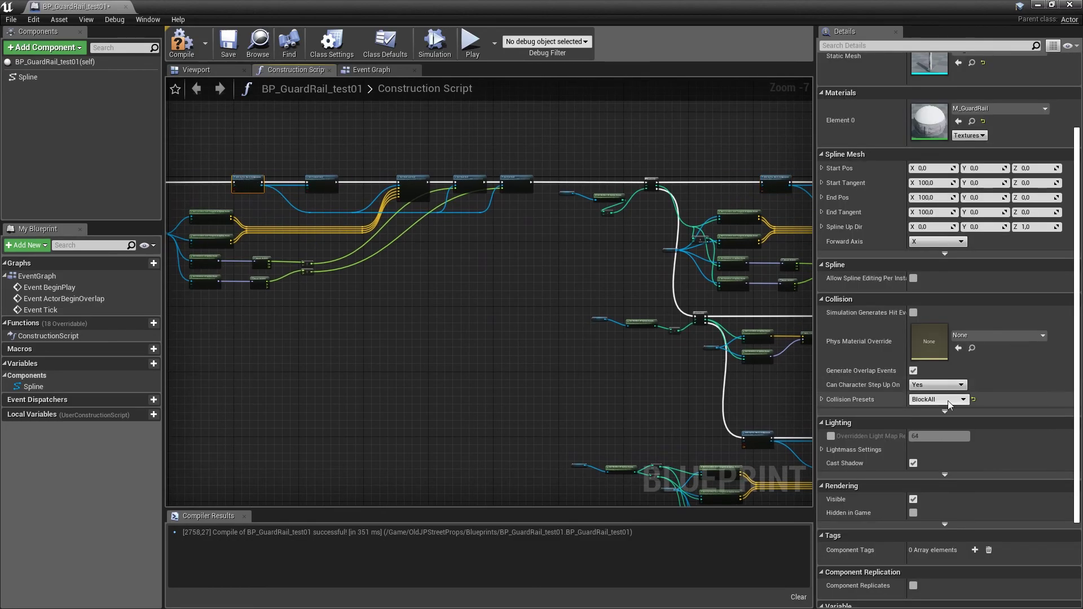
pyautogui.click(939, 400)
pyautogui.click(934, 438)
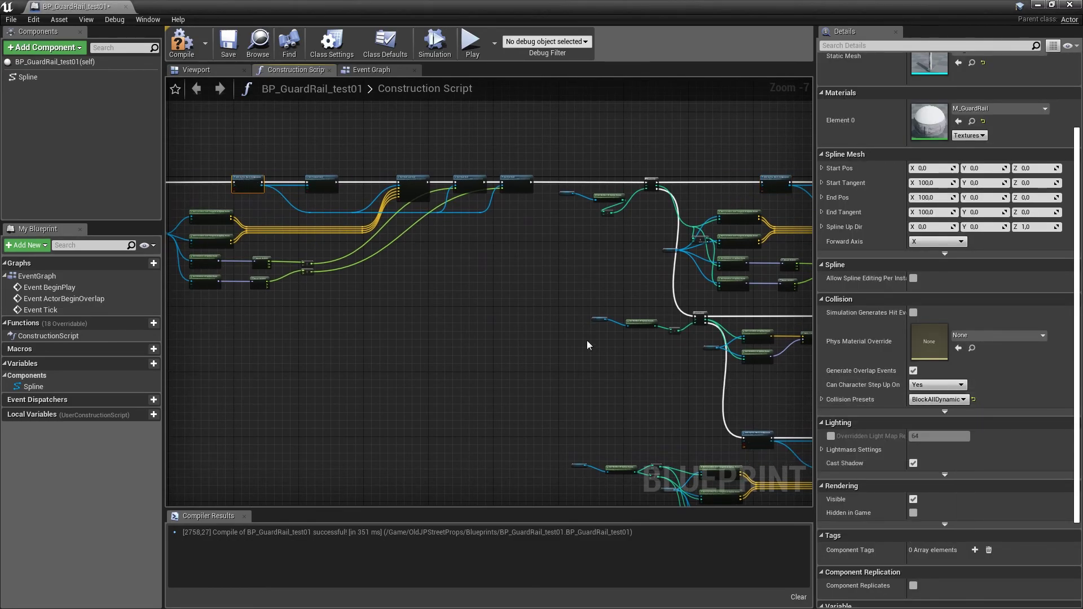
pyautogui.click(182, 42)
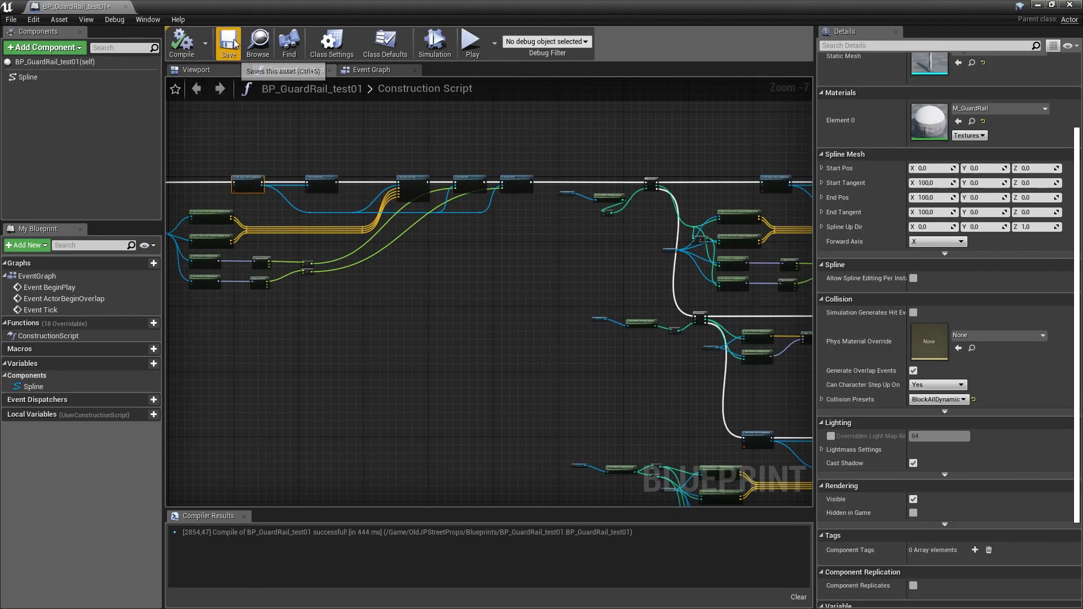
pyautogui.click(231, 44)
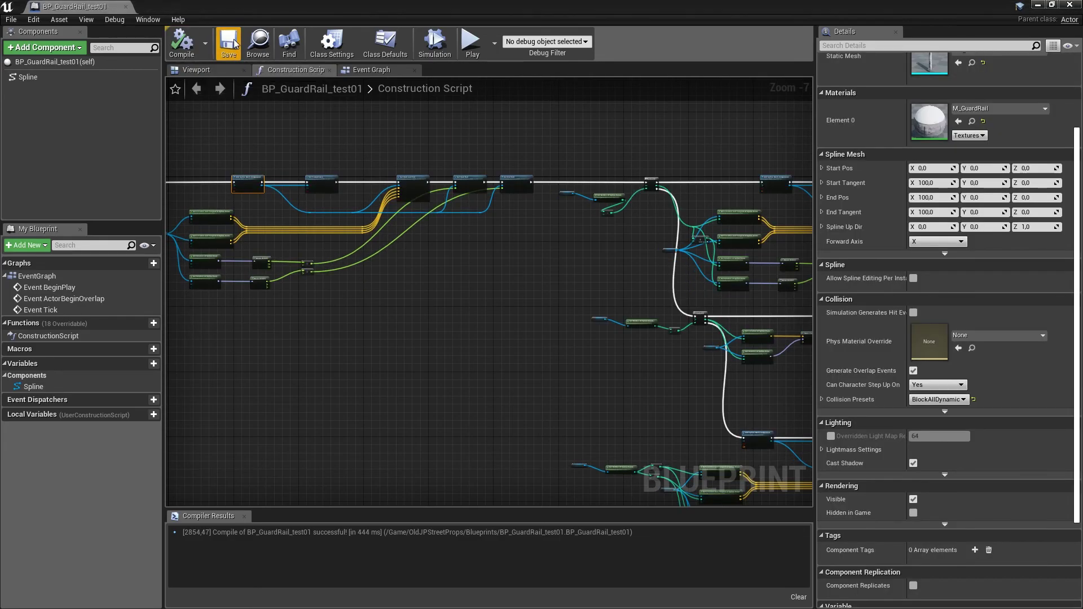
# Return to the level, inspect the guard rail in Player Collision view, and open the Meshes folder.
pyautogui.click(1039, 6)
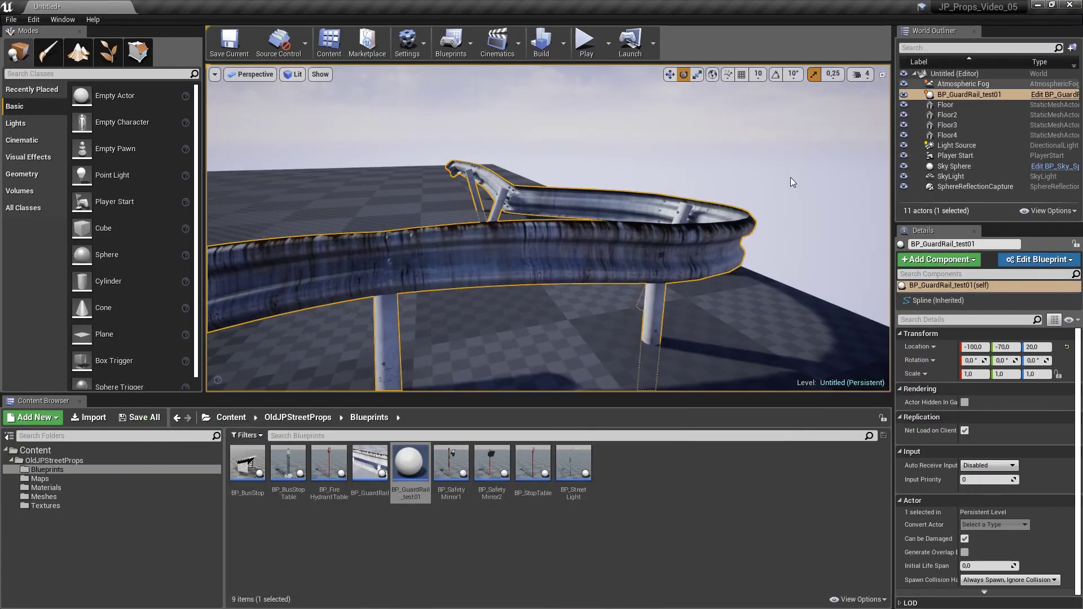
pyautogui.click(291, 75)
pyautogui.click(316, 170)
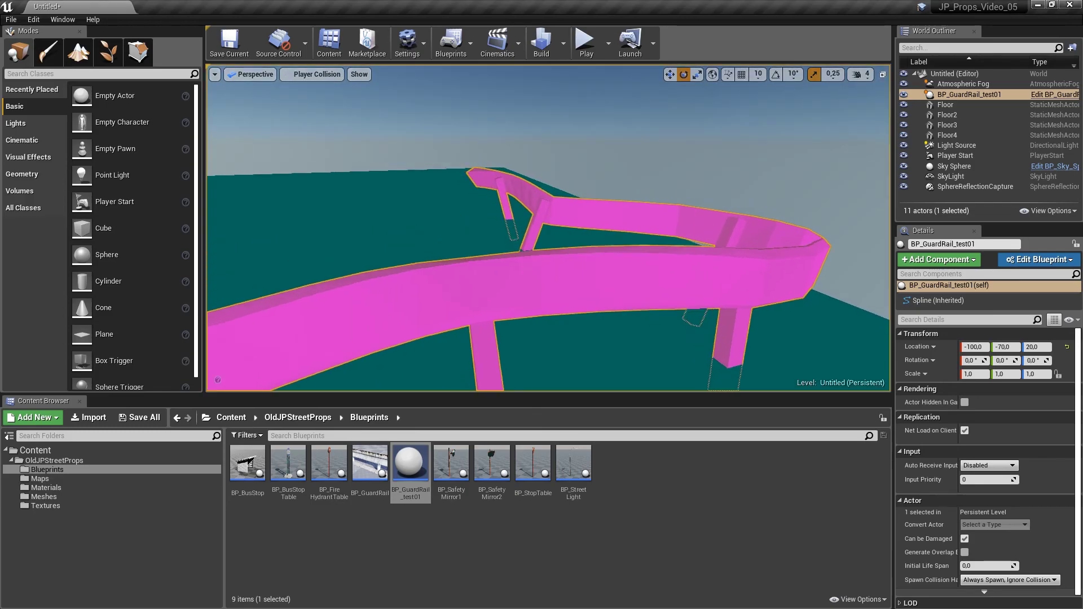
pyautogui.moveTo(547, 226); pyautogui.dragTo(508, 237, button='right')
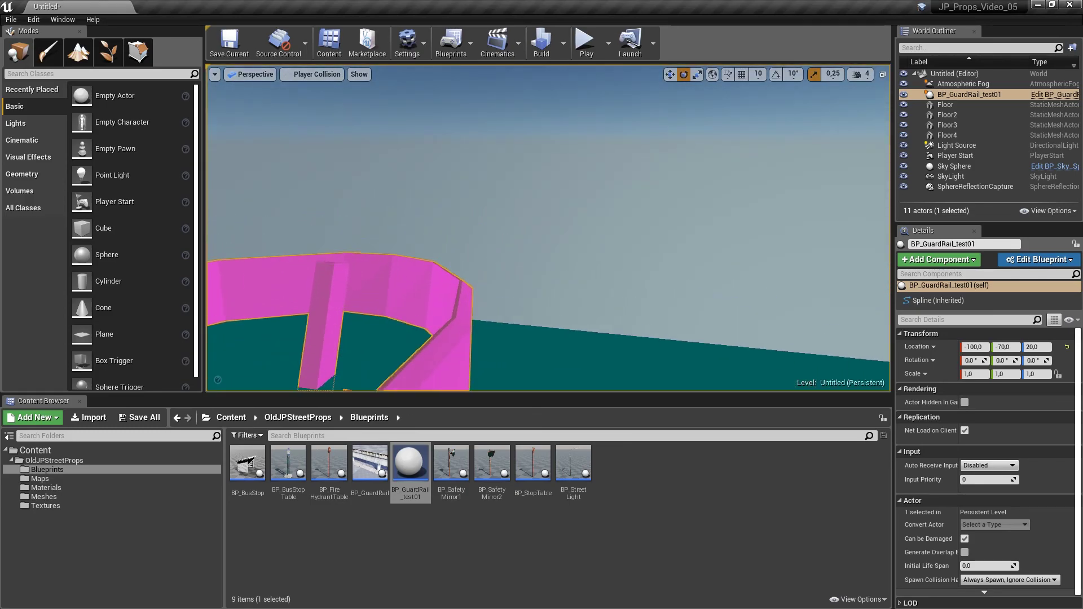
pyautogui.moveTo(610, 261); pyautogui.dragTo(609, 265, button='right')
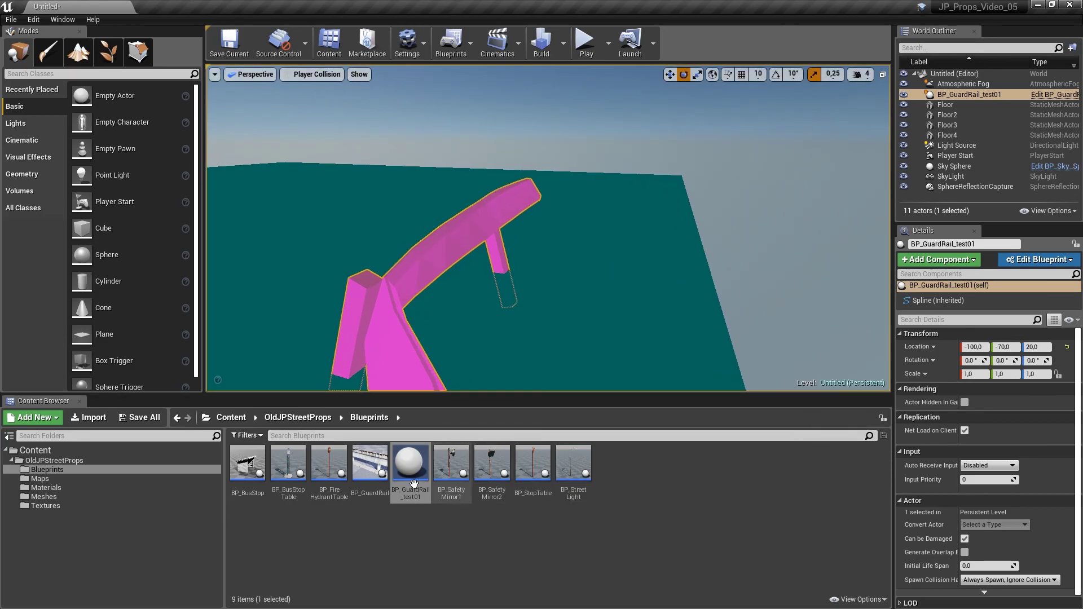
pyautogui.click(46, 497)
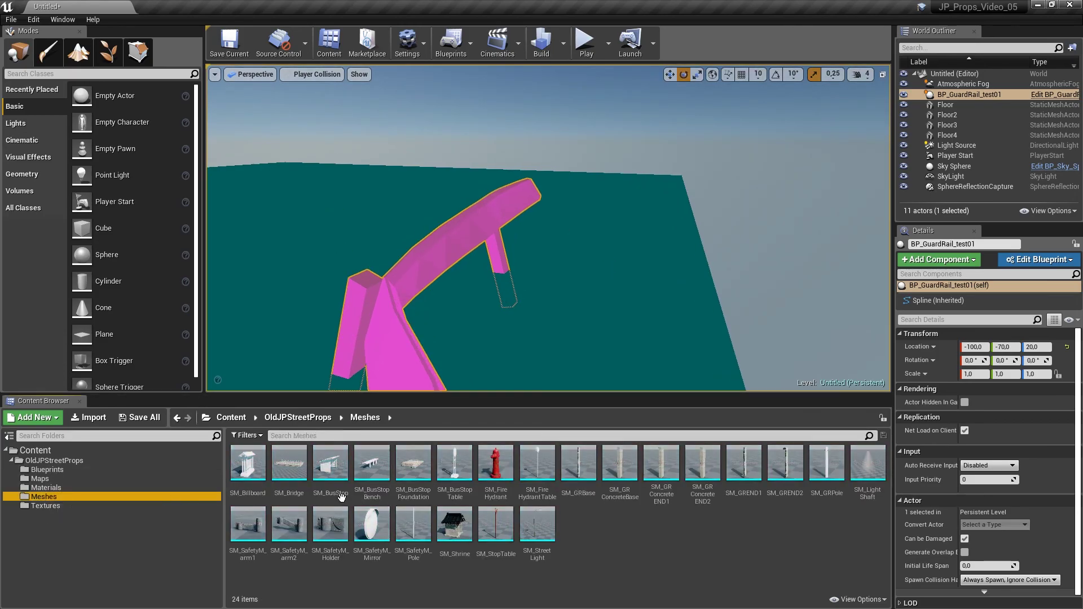
# Open the SM_GREND1 mesh and turn on its Complex Collision display.
pyautogui.click(739, 473)
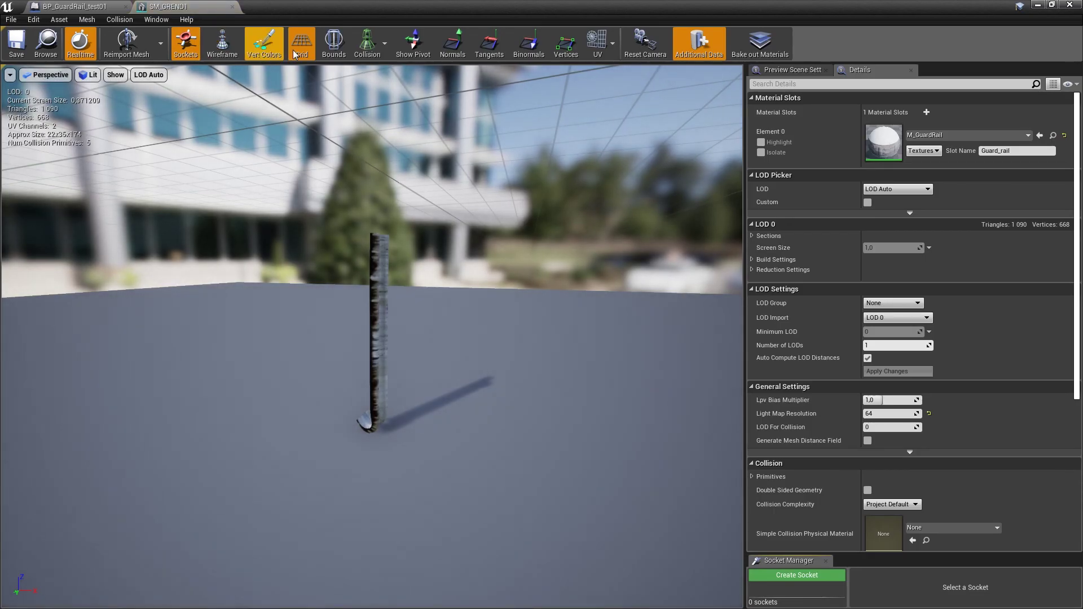
pyautogui.click(367, 45)
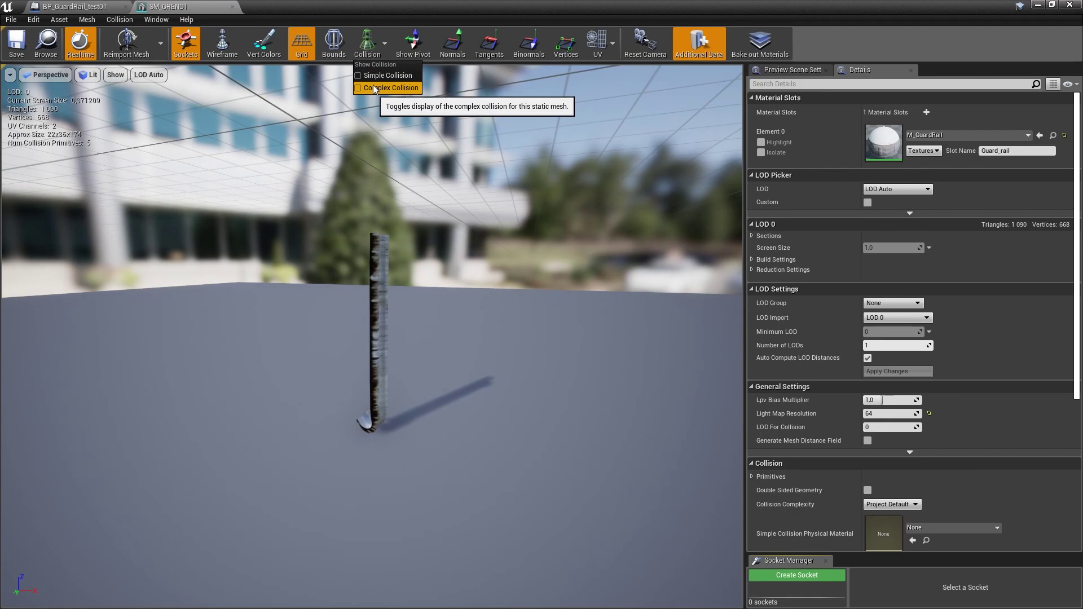
pyautogui.click(374, 88)
# Inspect the post's UCX collision hulls up close, then set the level viewport back to Lit.
pyautogui.moveTo(395, 338); pyautogui.dragTo(395, 254)
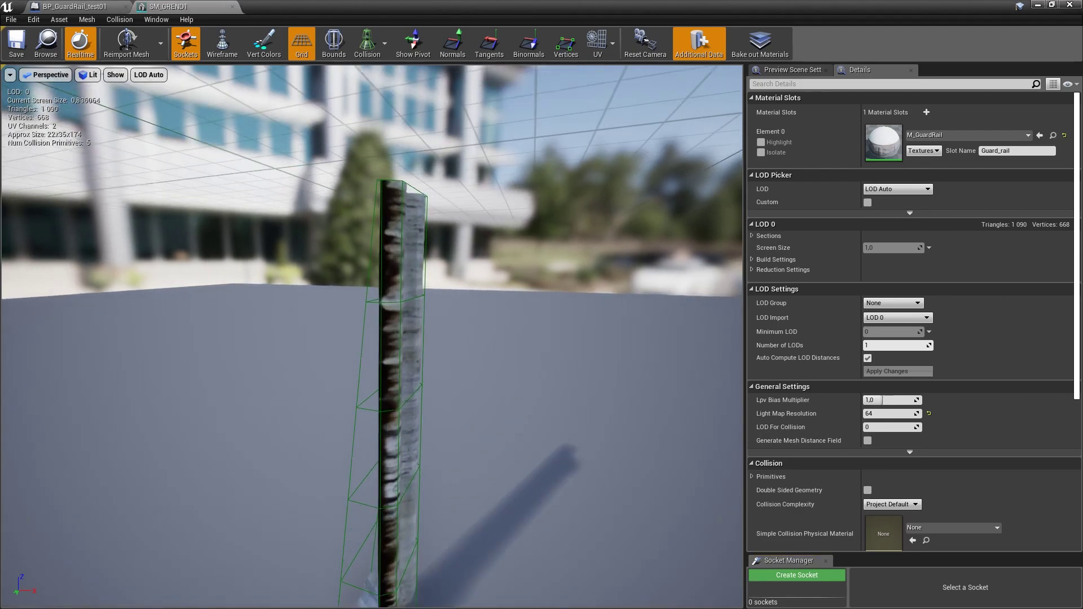
pyautogui.moveTo(329, 307); pyautogui.dragTo(329, 287)
pyautogui.click(350, 292)
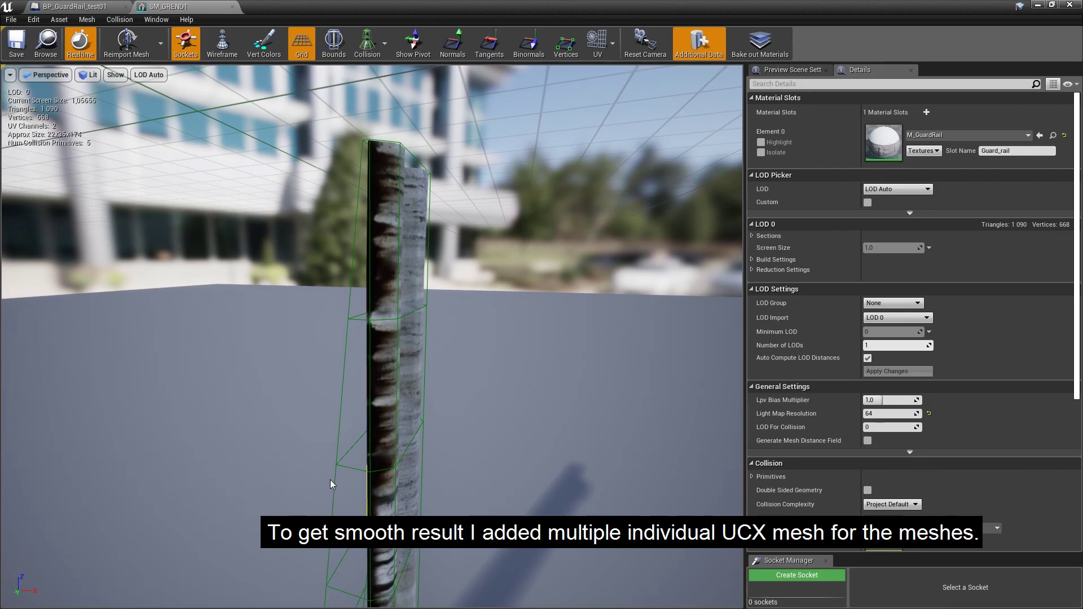
pyautogui.moveTo(330, 479); pyautogui.dragTo(330, 446)
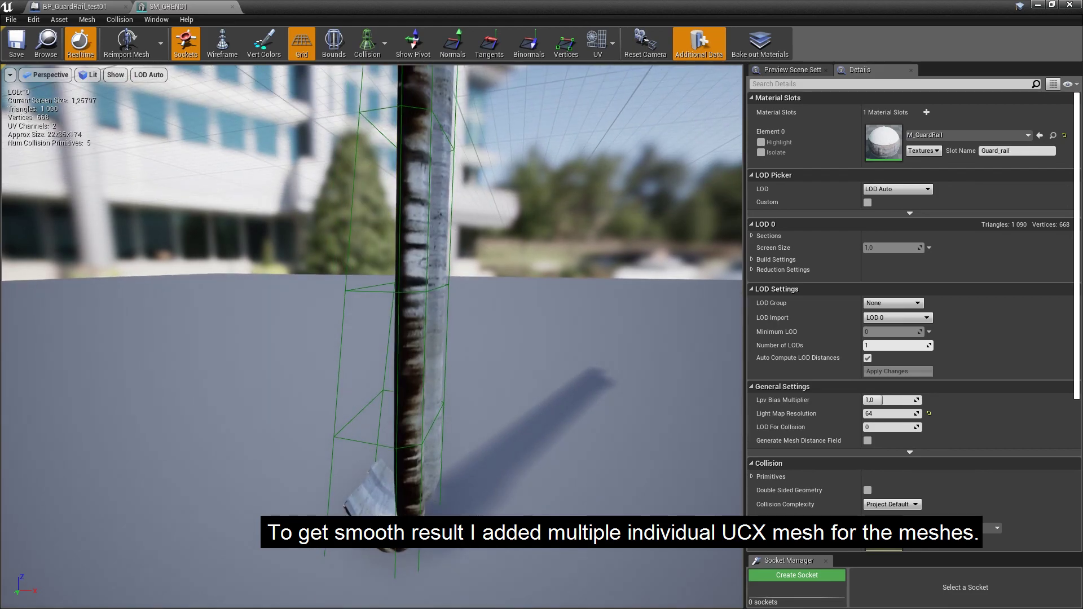
pyautogui.click(343, 249)
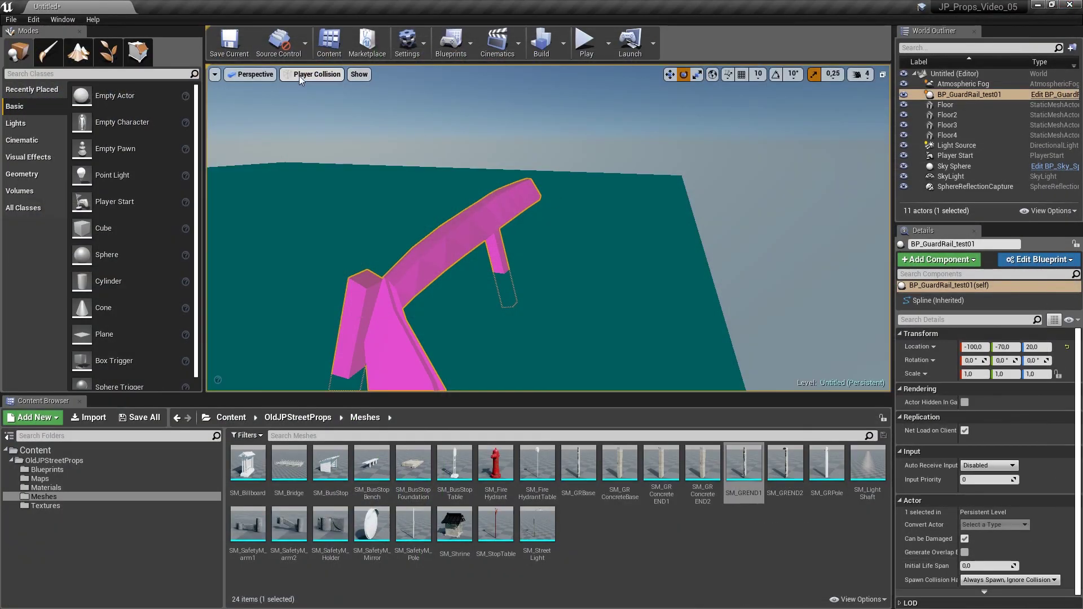
pyautogui.click(299, 75)
pyautogui.click(304, 96)
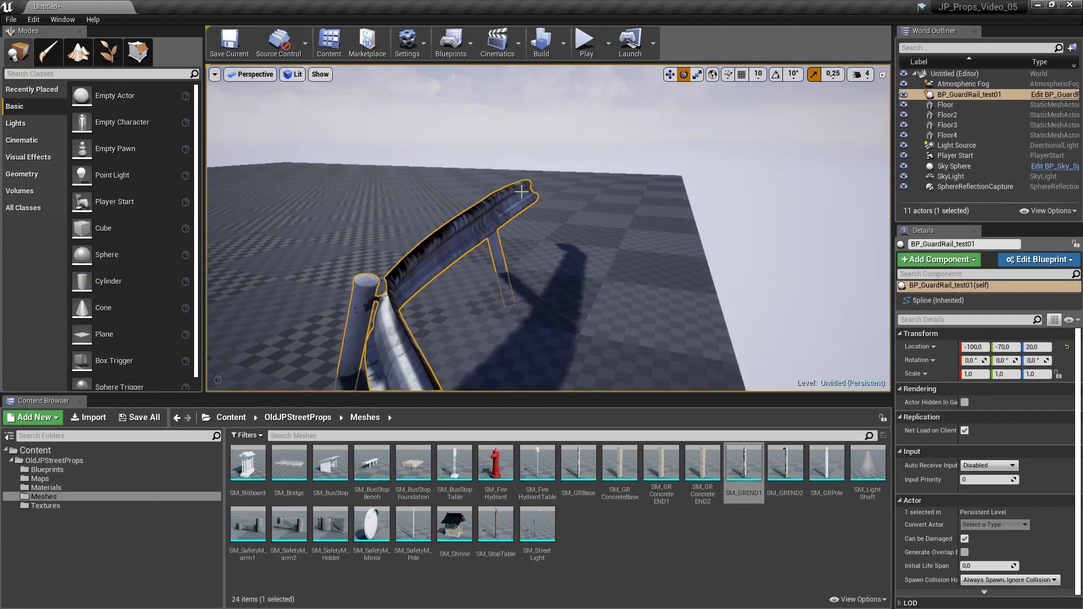